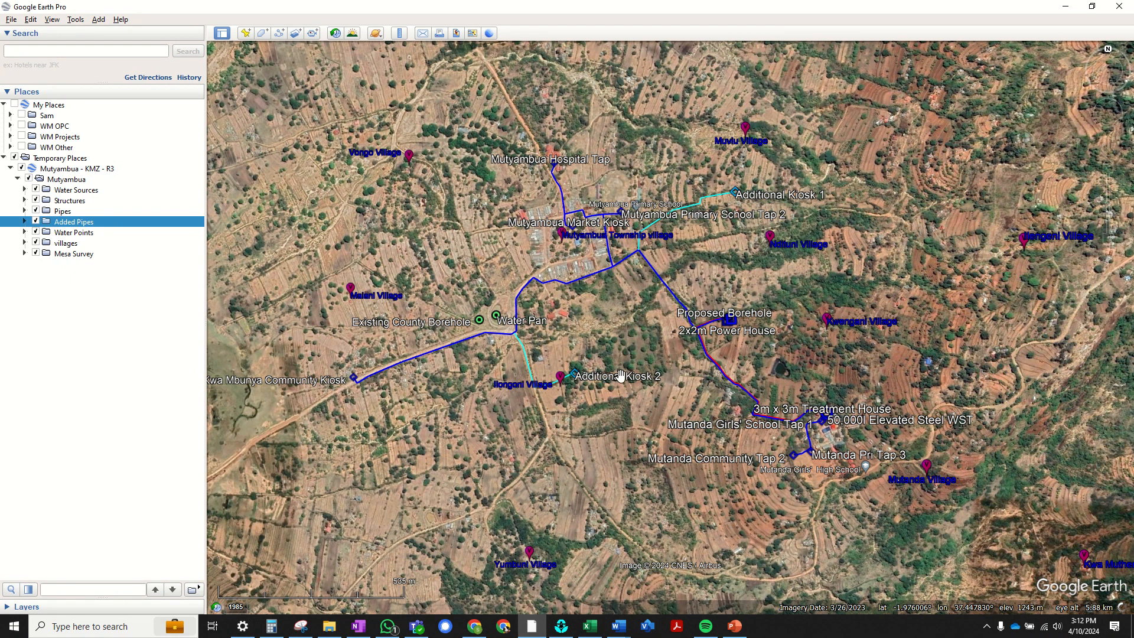
Examine the Mutyambua water pipe network, its kiosks and the surrounding villages, toggling the Added Pipes layer off and back on.
{"action": "scroll", "coordinate": [908, 390], "scroll_direction": "down", "scroll_amount": 3}
{"action": "scroll", "coordinate": [587, 384], "scroll_direction": "down", "scroll_amount": 2}
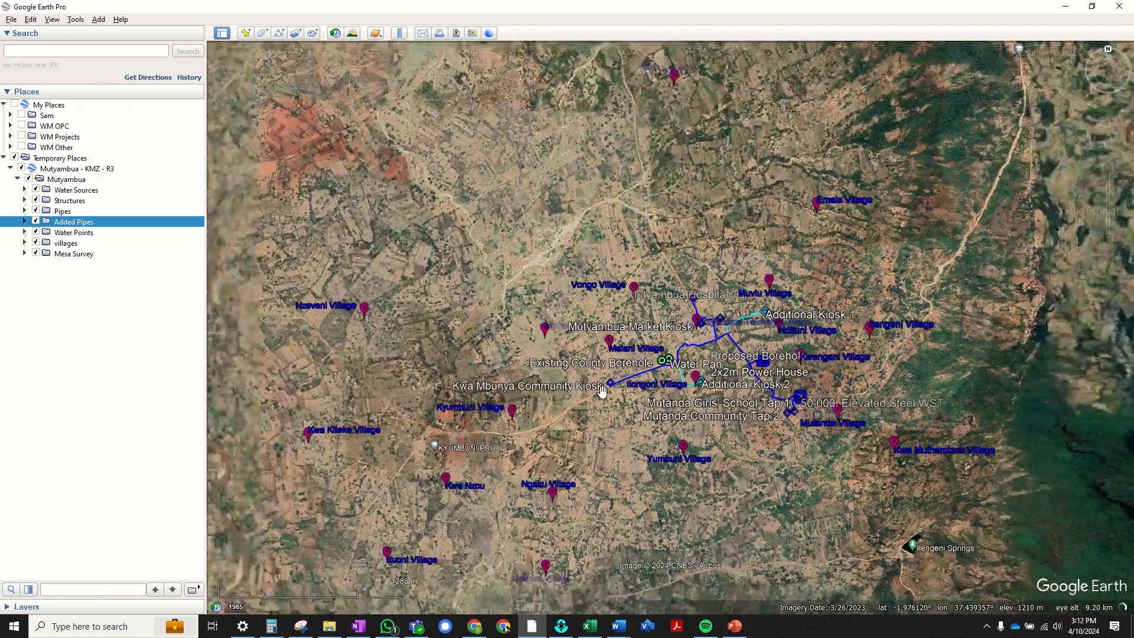
{"action": "left_click_drag", "start_coordinate": [600, 422], "coordinate": [610, 373]}
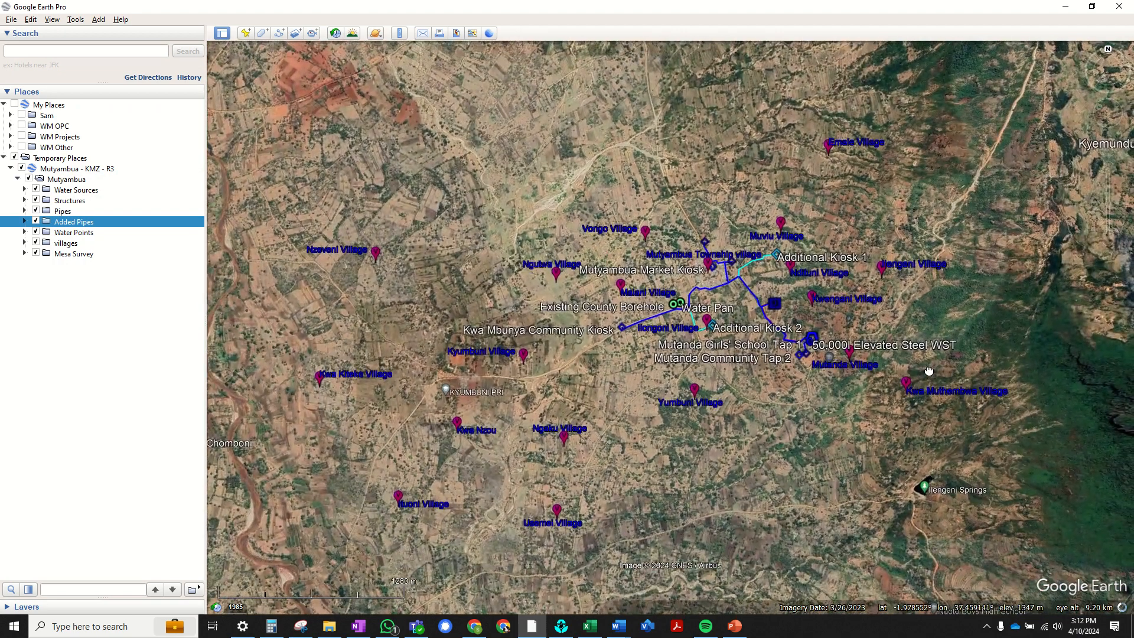
{"action": "scroll", "coordinate": [744, 331], "scroll_direction": "up", "scroll_amount": 3}
{"action": "left_click_drag", "start_coordinate": [733, 335], "coordinate": [720, 422]}
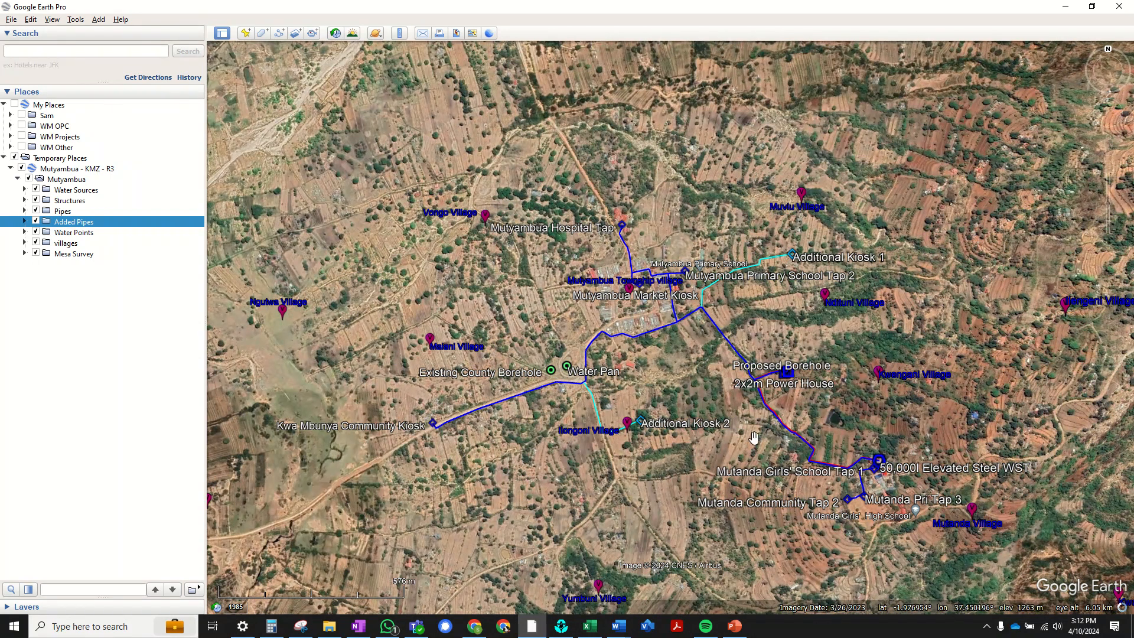
{"action": "scroll", "coordinate": [504, 330], "scroll_direction": "down", "scroll_amount": 5}
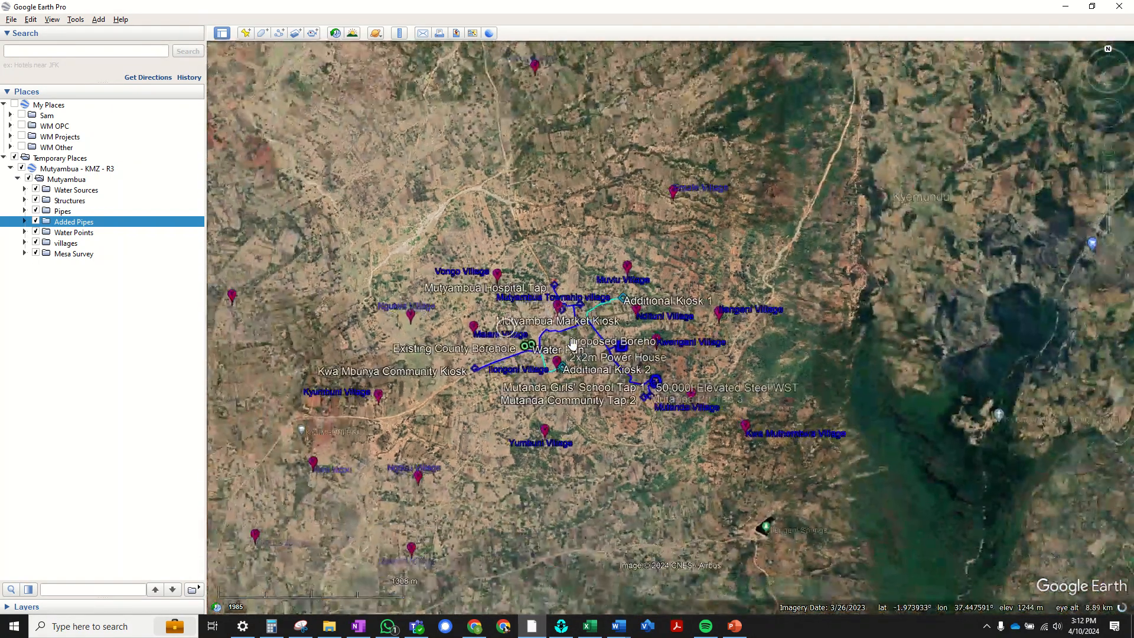
{"action": "left_click_drag", "start_coordinate": [593, 375], "coordinate": [698, 354]}
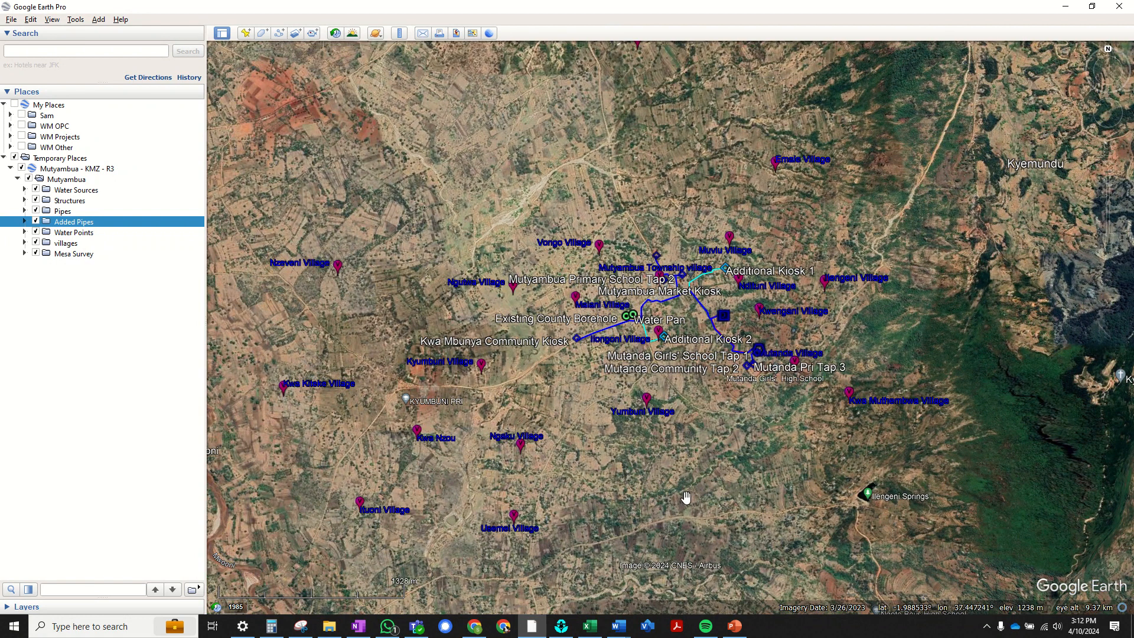
{"action": "scroll", "coordinate": [707, 412], "scroll_direction": "up", "scroll_amount": 3}
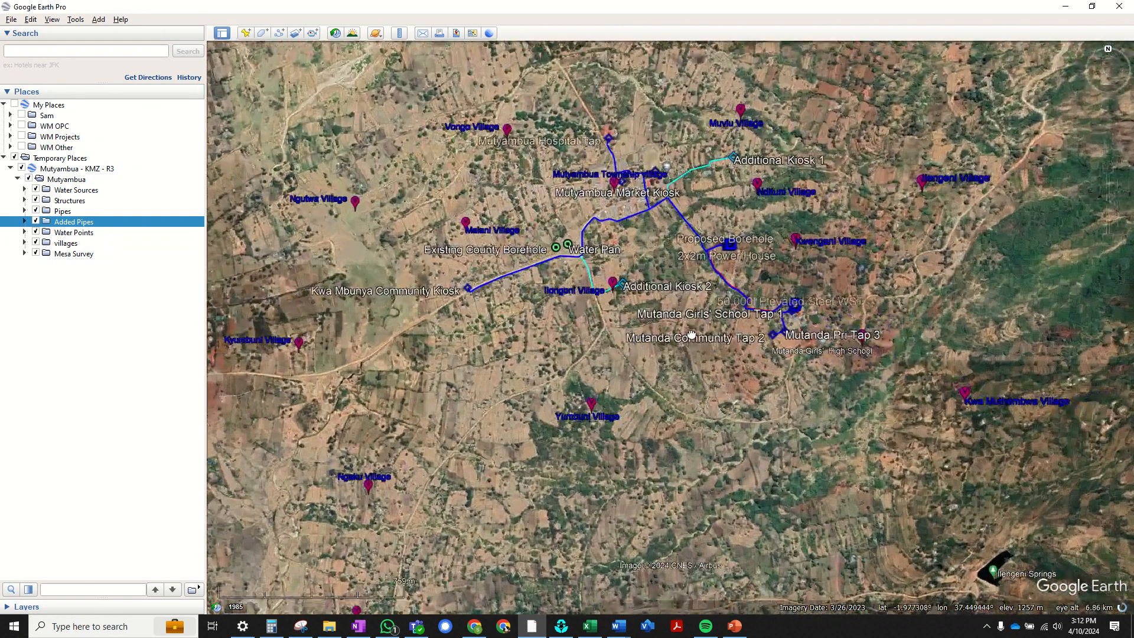
{"action": "scroll", "coordinate": [444, 453], "scroll_direction": "up", "scroll_amount": 2}
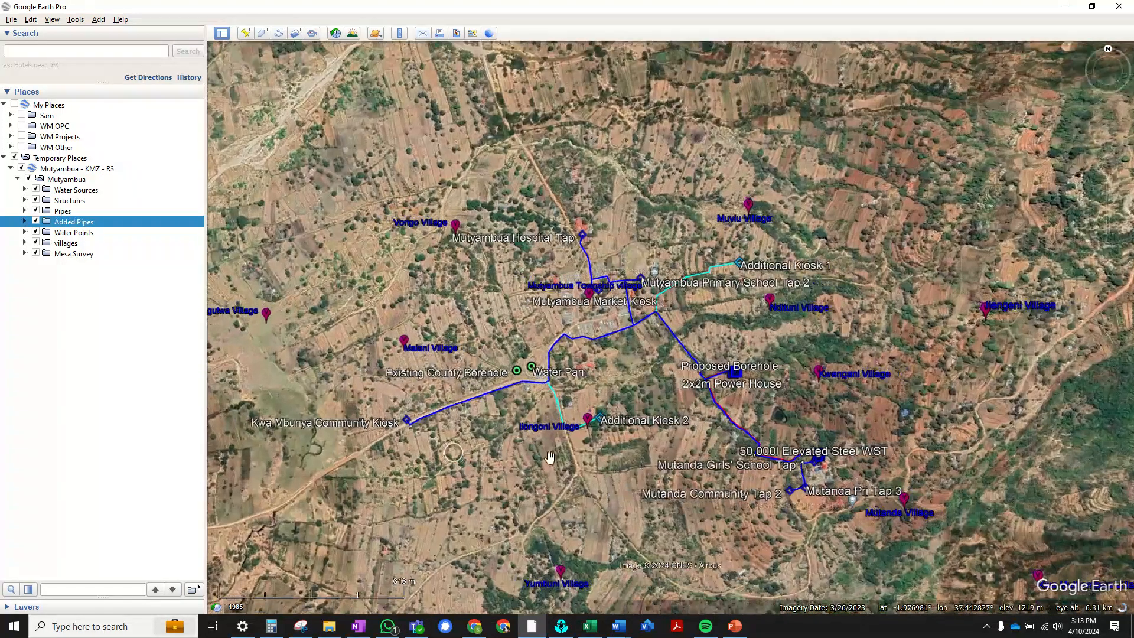
{"action": "scroll", "coordinate": [694, 451], "scroll_direction": "up", "scroll_amount": 2}
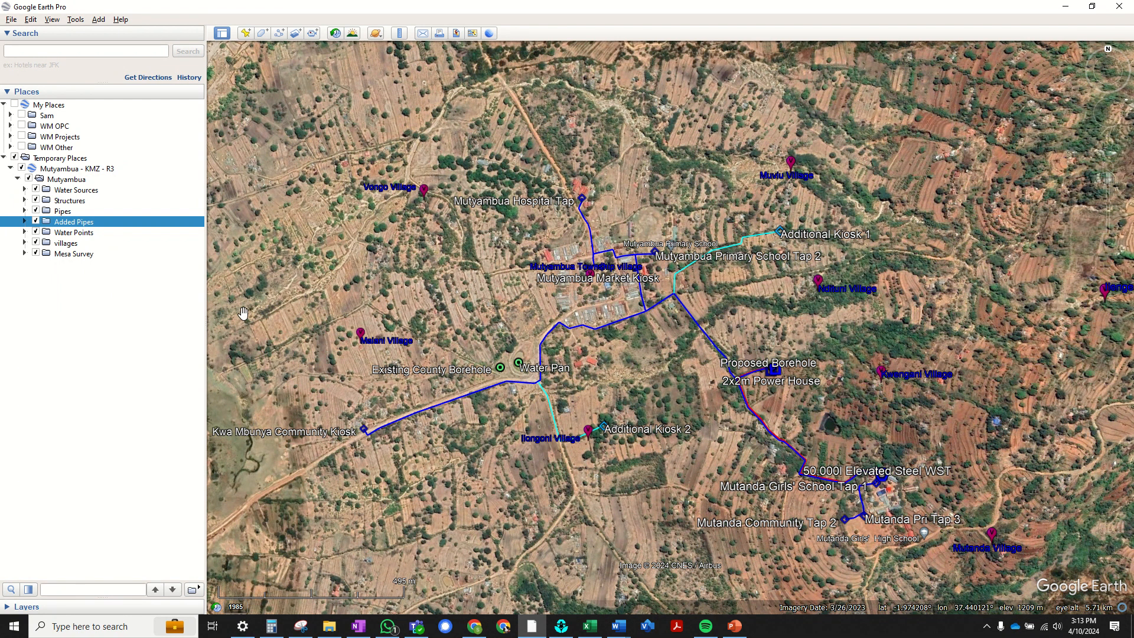
{"action": "left_click", "coordinate": [36, 222]}
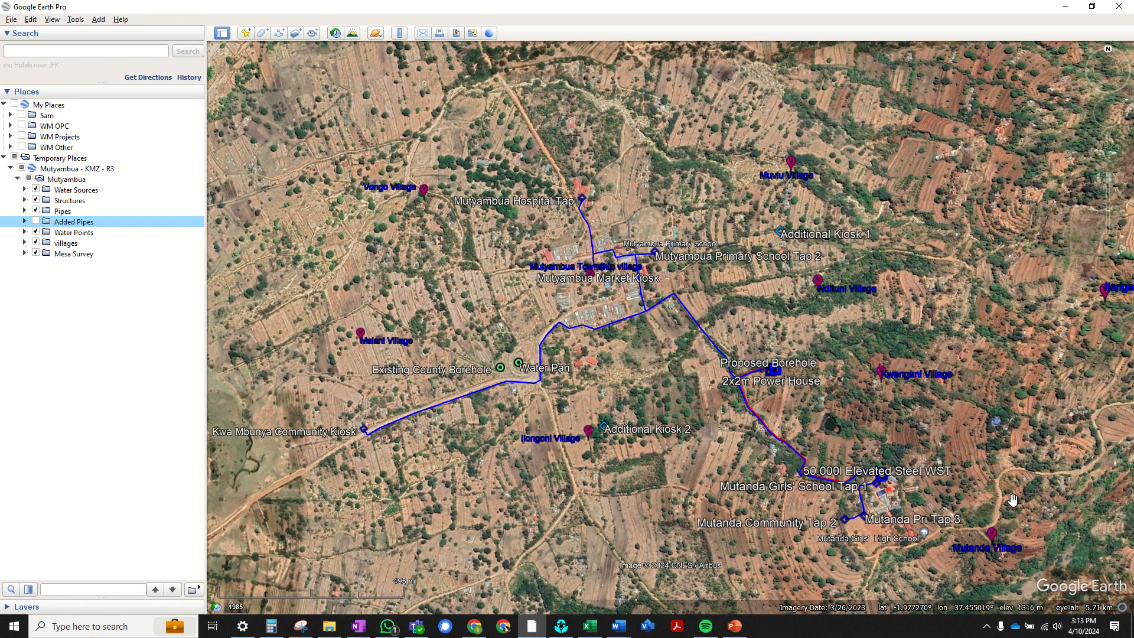
{"action": "left_click", "coordinate": [35, 221]}
Switch to EPANET and set the network map's background colour to black.
{"action": "left_click", "coordinate": [561, 628]}
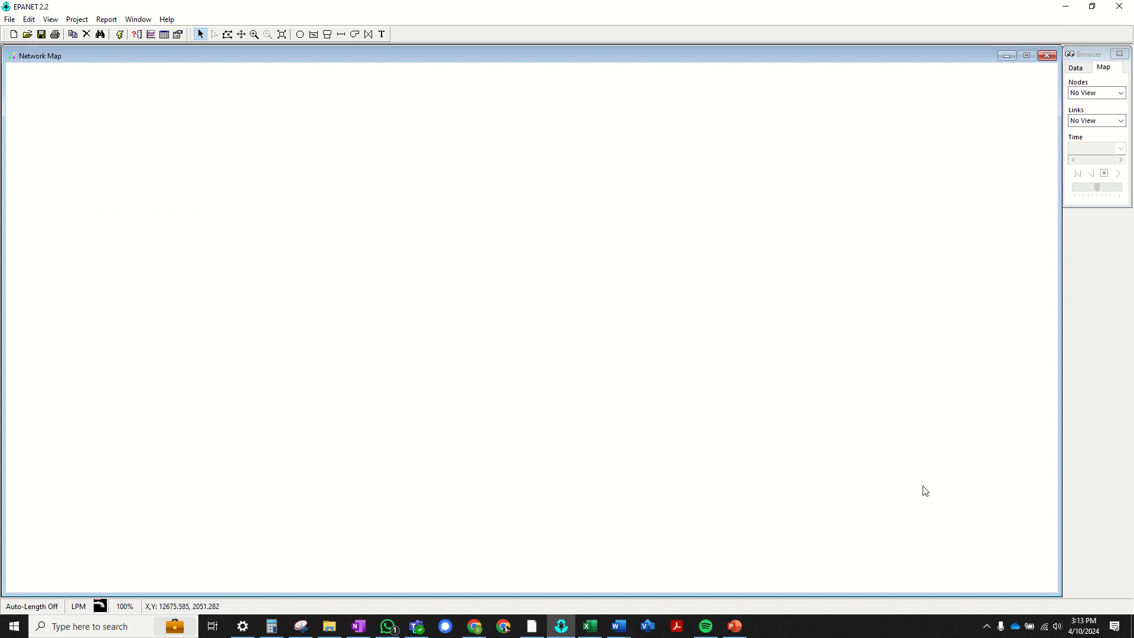
{"action": "right_click", "coordinate": [636, 407]}
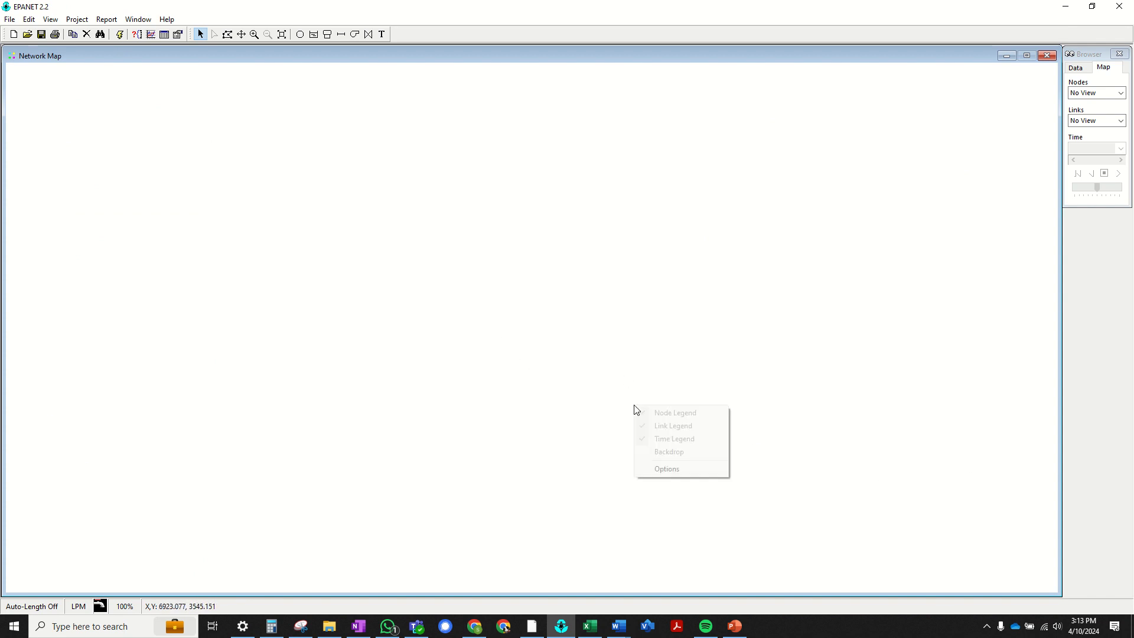
{"action": "left_click", "coordinate": [666, 469]}
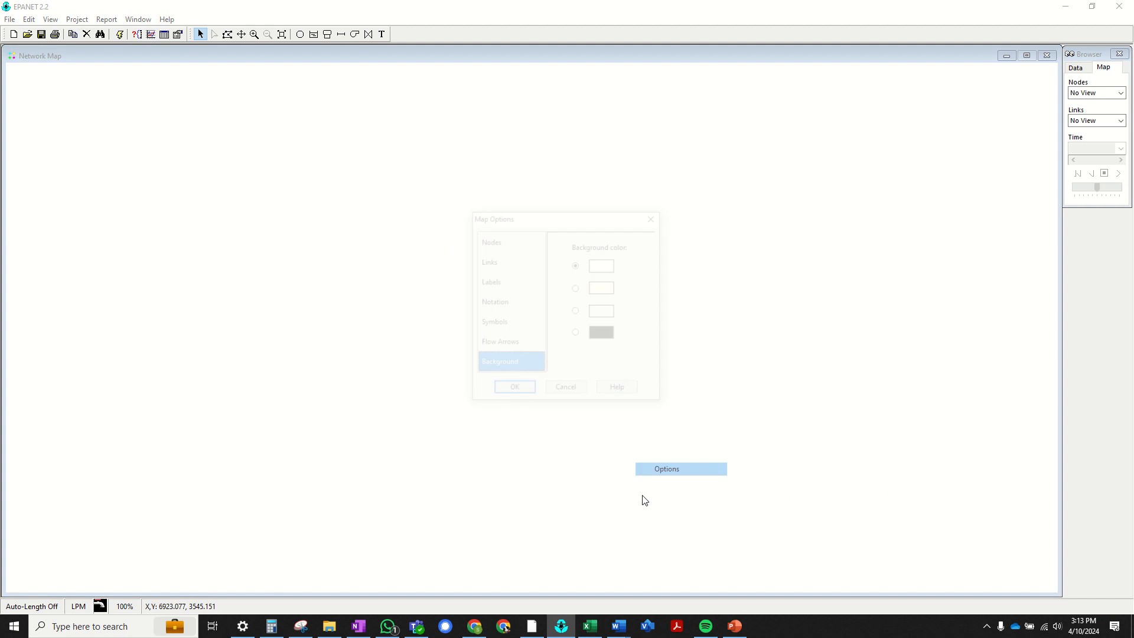
{"action": "left_click", "coordinate": [577, 335]}
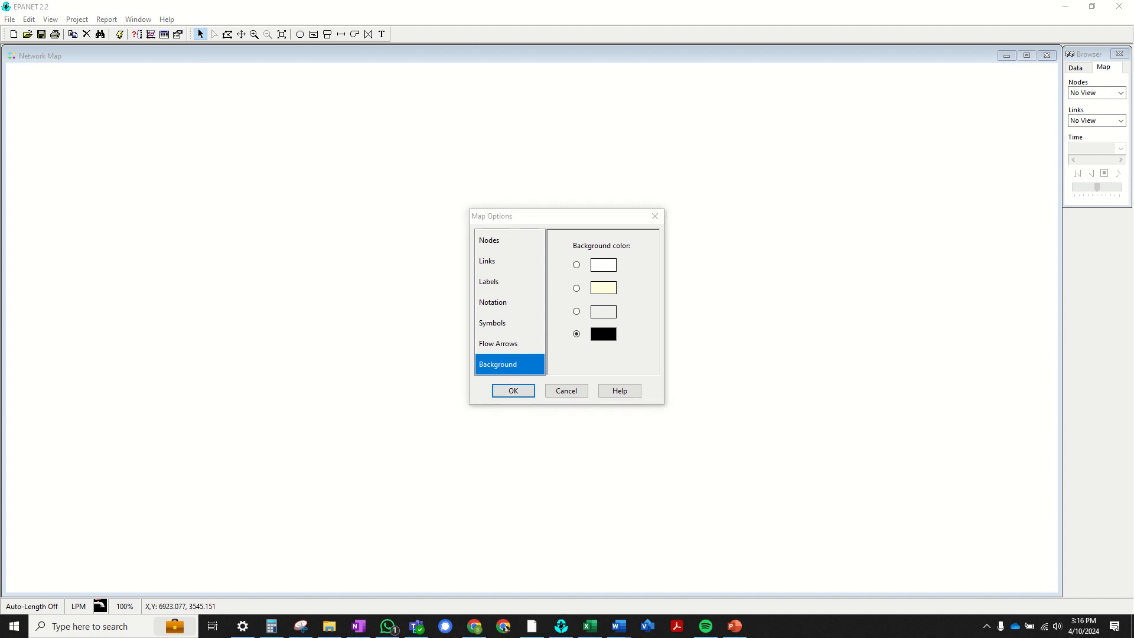
{"action": "left_click", "coordinate": [510, 394]}
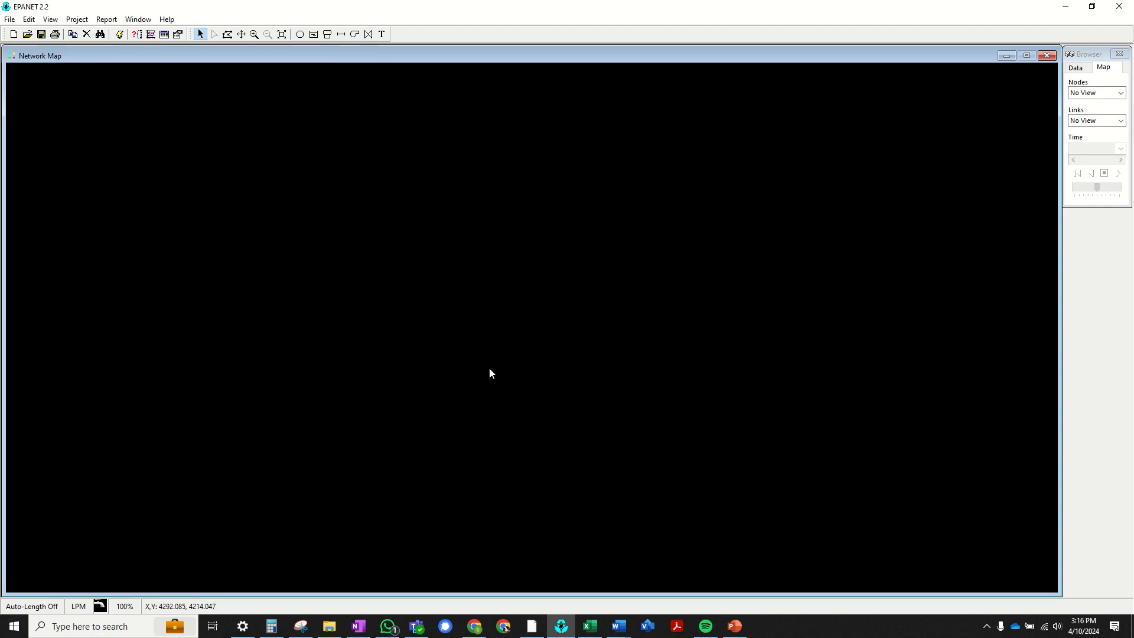
Set the network map's node size to 4 and increase its notation font size.
{"action": "right_click", "coordinate": [659, 315]}
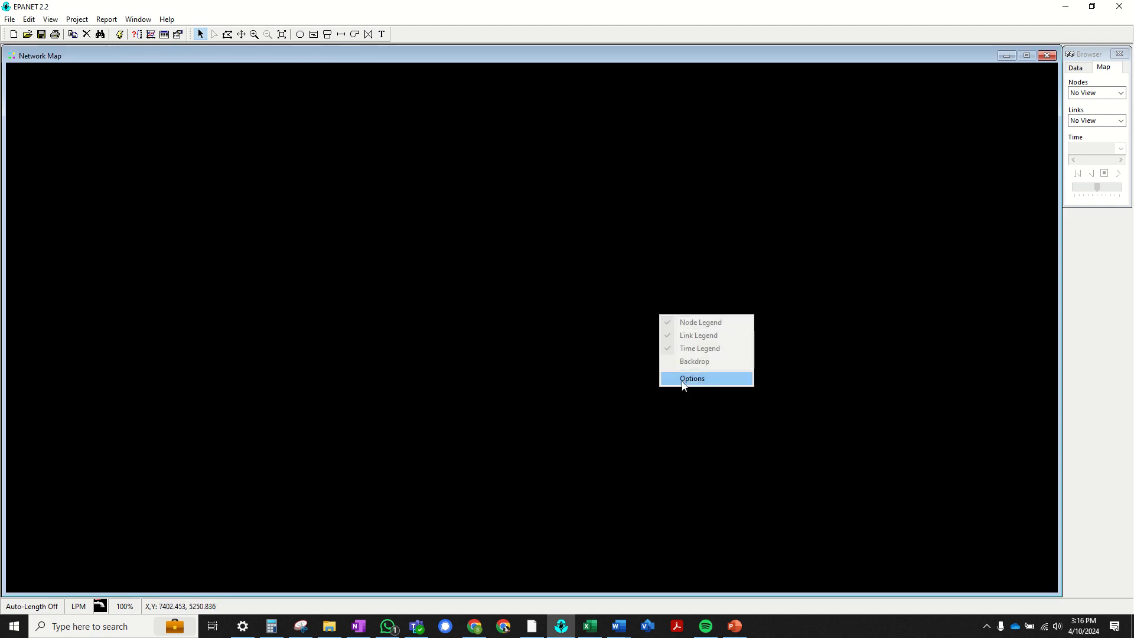
{"action": "left_click", "coordinate": [683, 377]}
{"action": "left_click", "coordinate": [491, 242]}
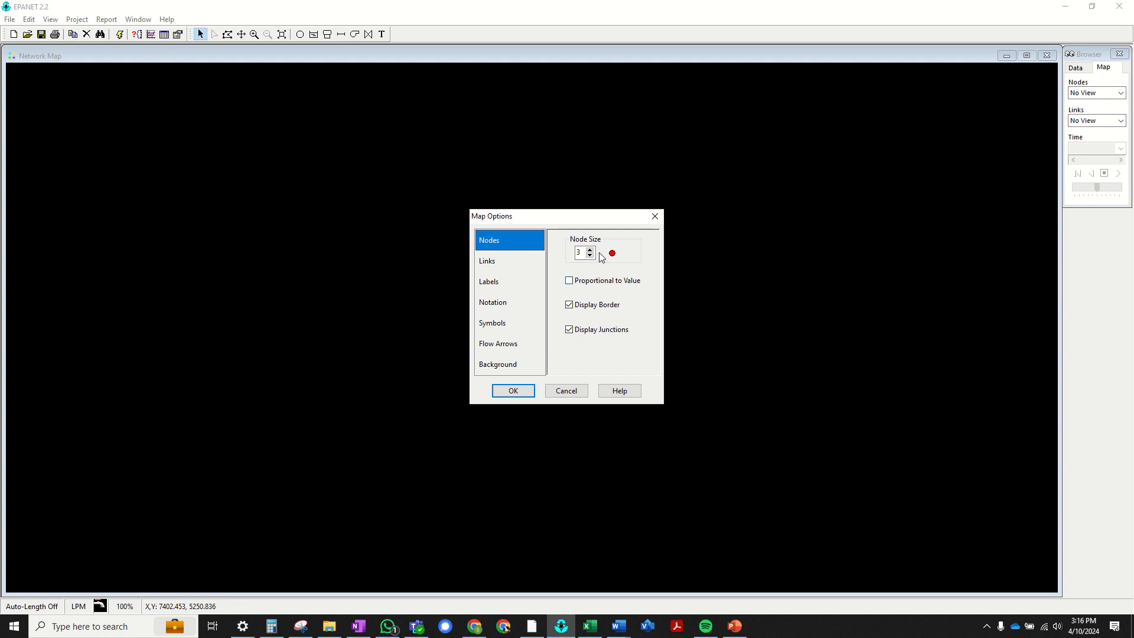
{"action": "left_click", "coordinate": [589, 249]}
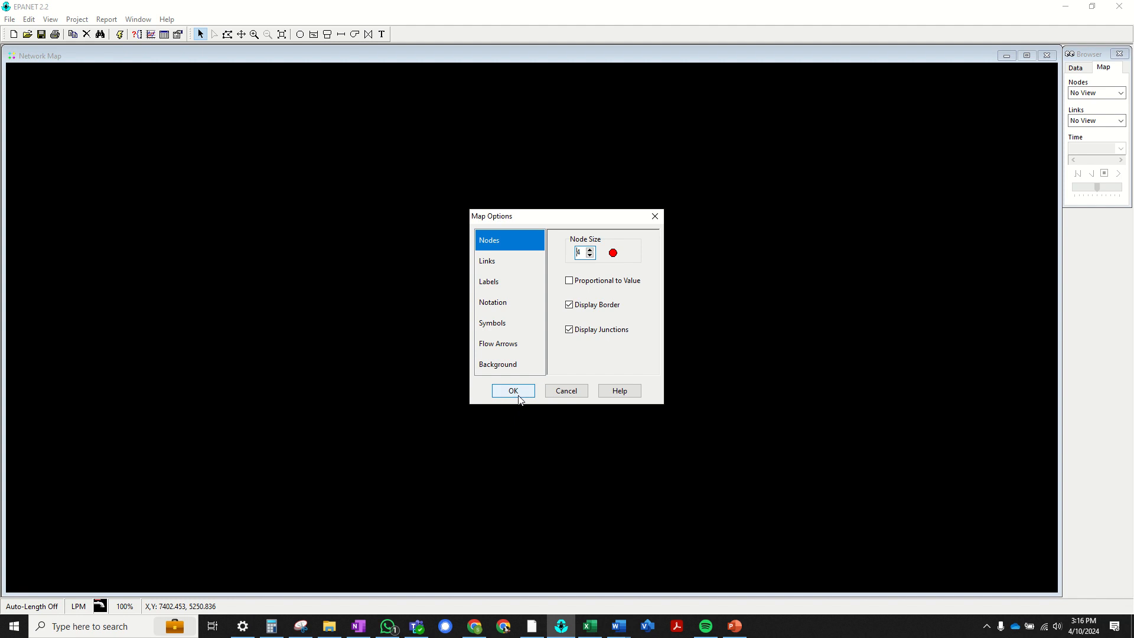
{"action": "left_click", "coordinate": [505, 303]}
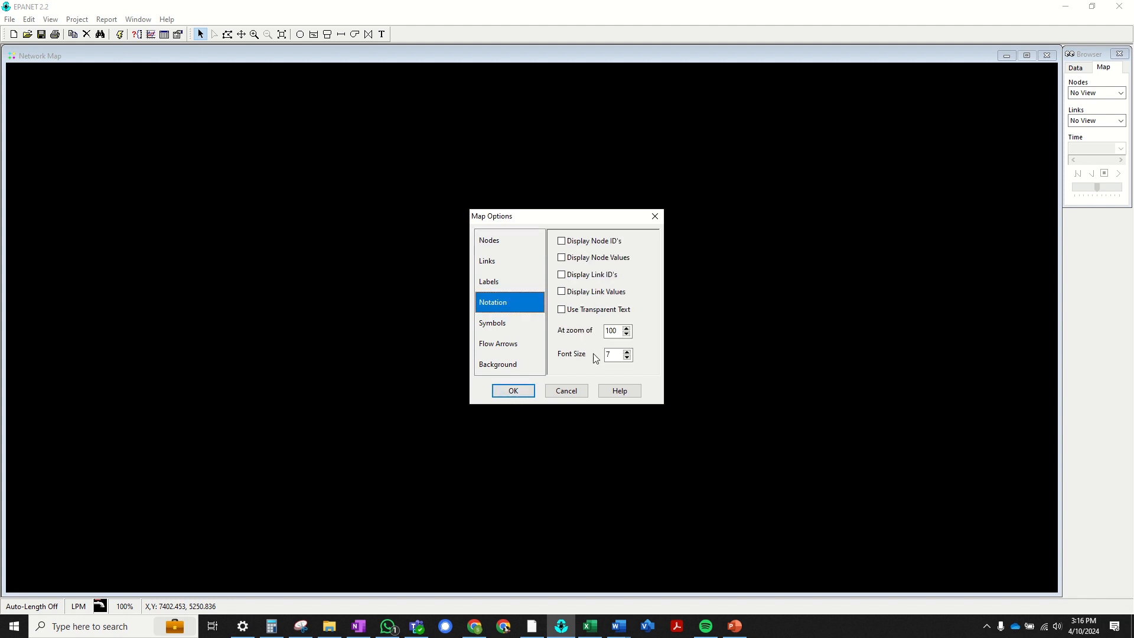
{"action": "left_click", "coordinate": [627, 352]}
{"action": "left_click", "coordinate": [510, 390]}
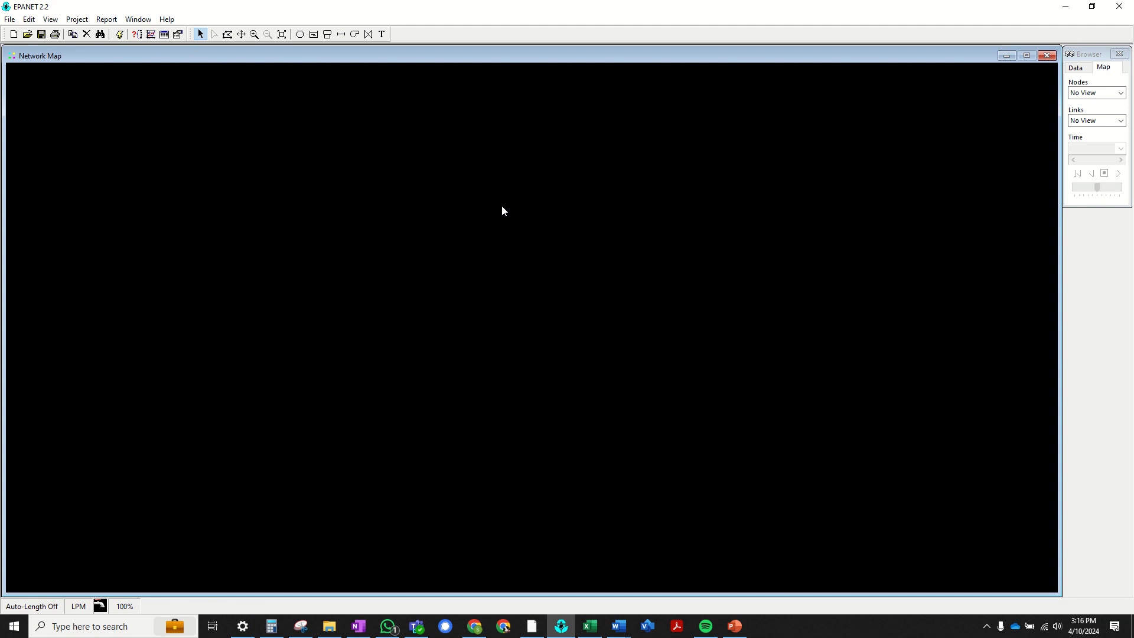
Compare the Google Earth pipe layout with the empty EPANET map, examining the route between the proposed borehole and the elevated steel tank.
{"action": "left_click", "coordinate": [531, 625]}
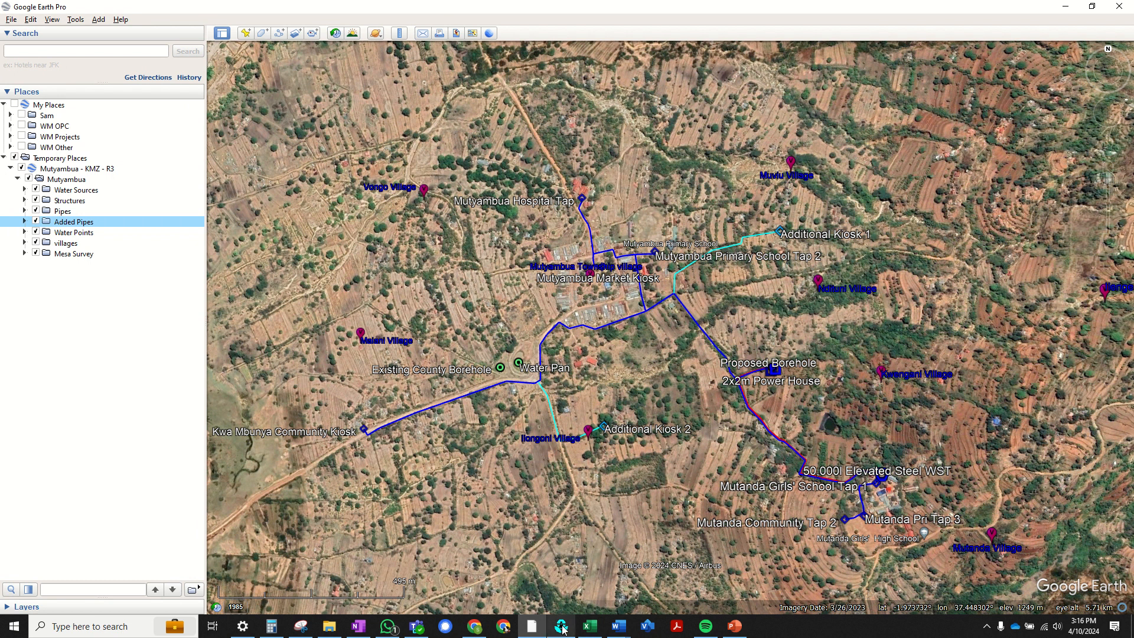
{"action": "left_click", "coordinate": [571, 602]}
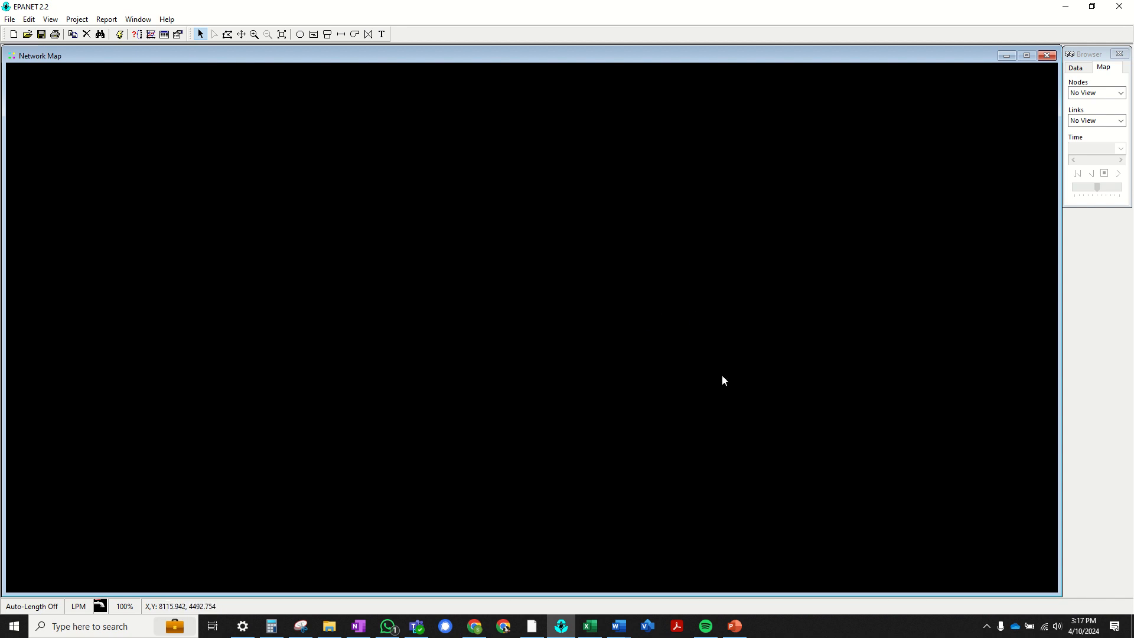
{"action": "left_click", "coordinate": [531, 626]}
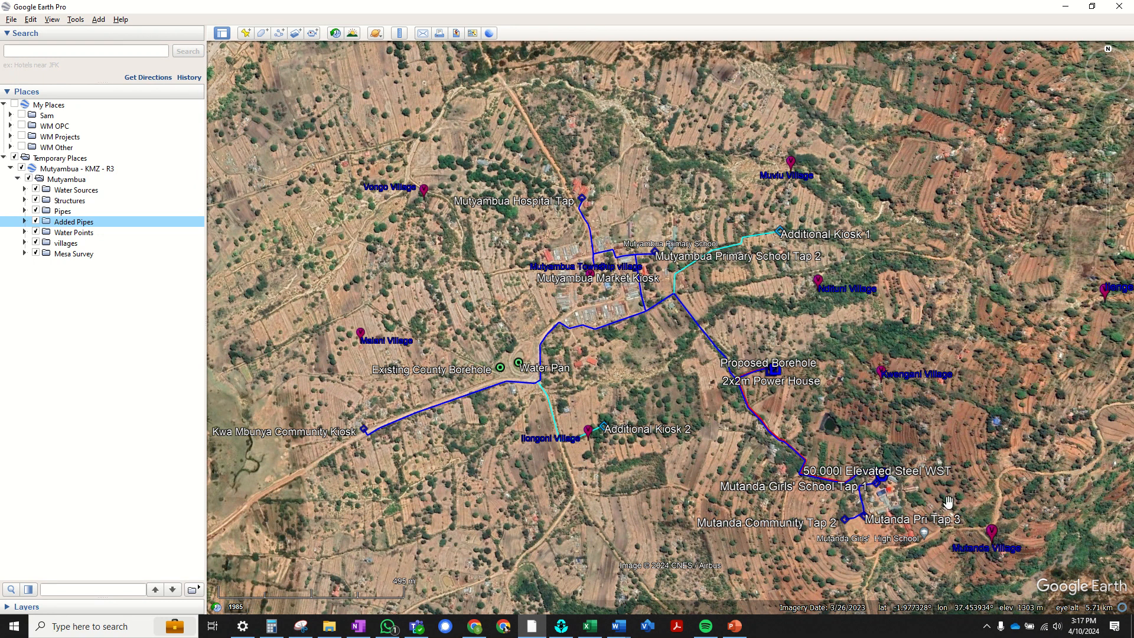
{"action": "left_click", "coordinate": [561, 625]}
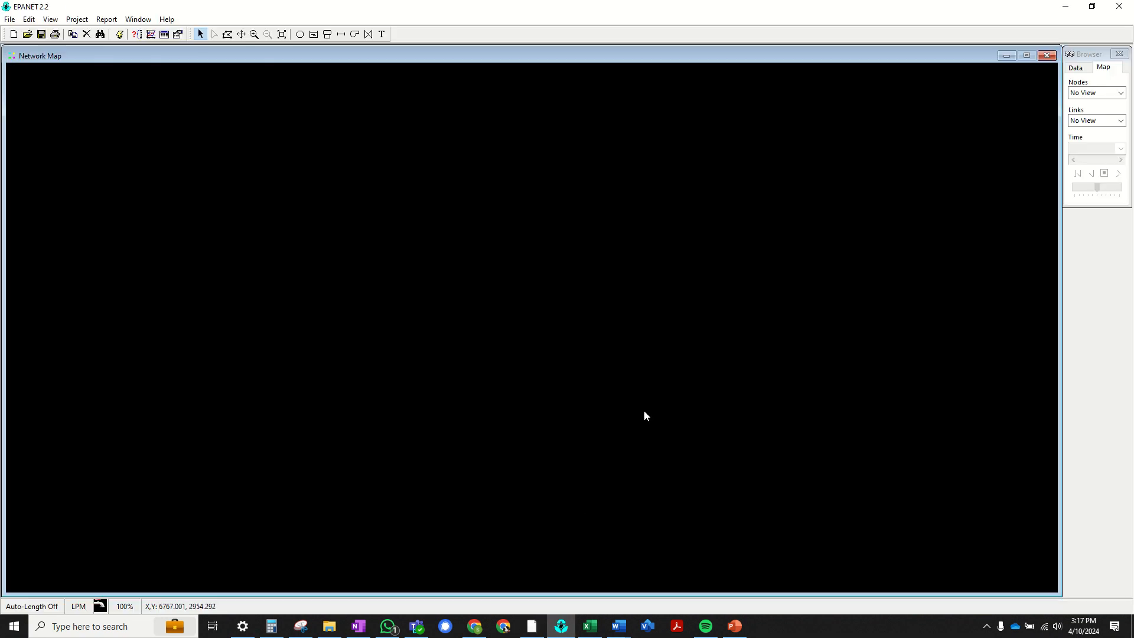
{"action": "left_click", "coordinate": [531, 626]}
{"action": "scroll", "coordinate": [833, 524], "scroll_direction": "up", "scroll_amount": 3}
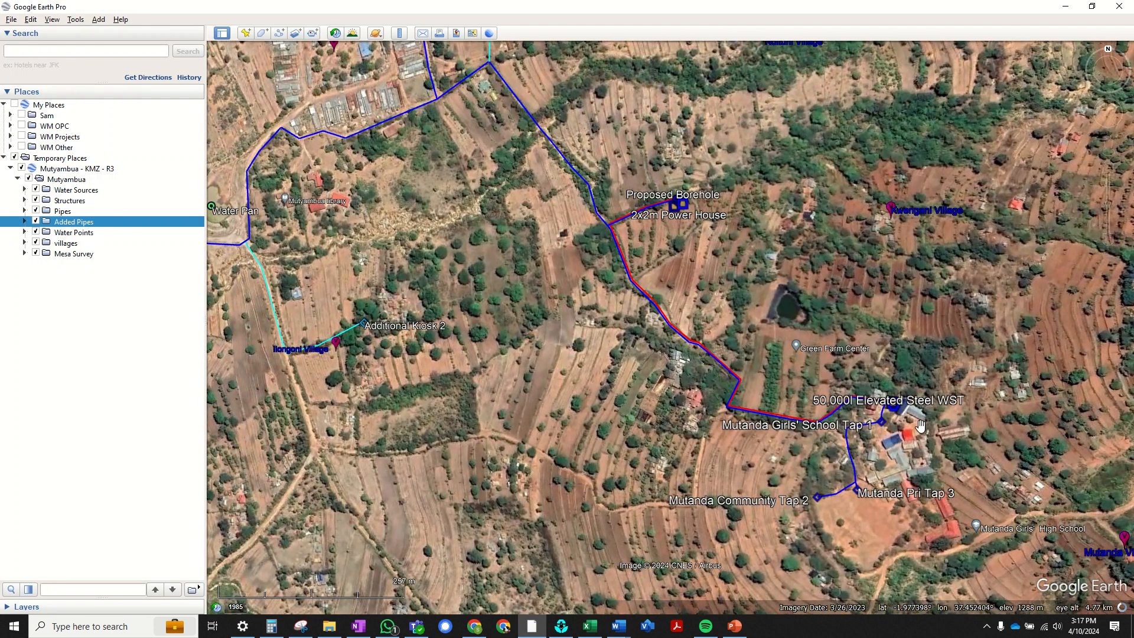
{"action": "scroll", "coordinate": [918, 498], "scroll_direction": "down", "scroll_amount": 2}
{"action": "scroll", "coordinate": [918, 497], "scroll_direction": "down", "scroll_amount": 3}
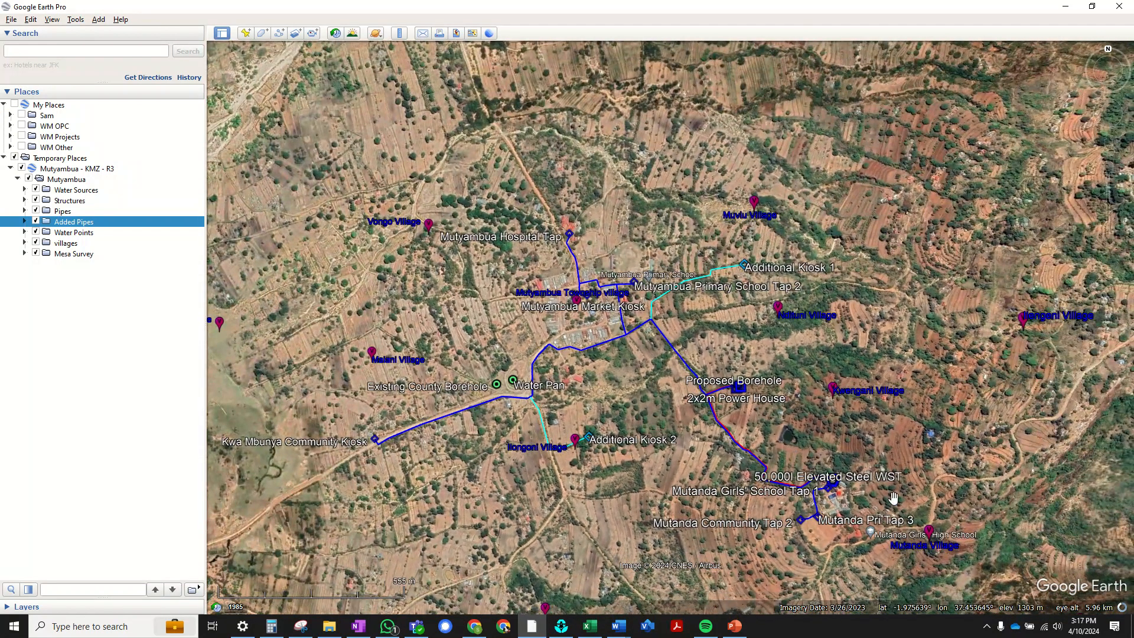
{"action": "left_click_drag", "start_coordinate": [769, 387], "coordinate": [792, 341]}
Try rotating the Google Earth map about a quarter turn and compare it with the EPANET map area.
{"action": "mouse_move", "coordinate": [1106, 51]}
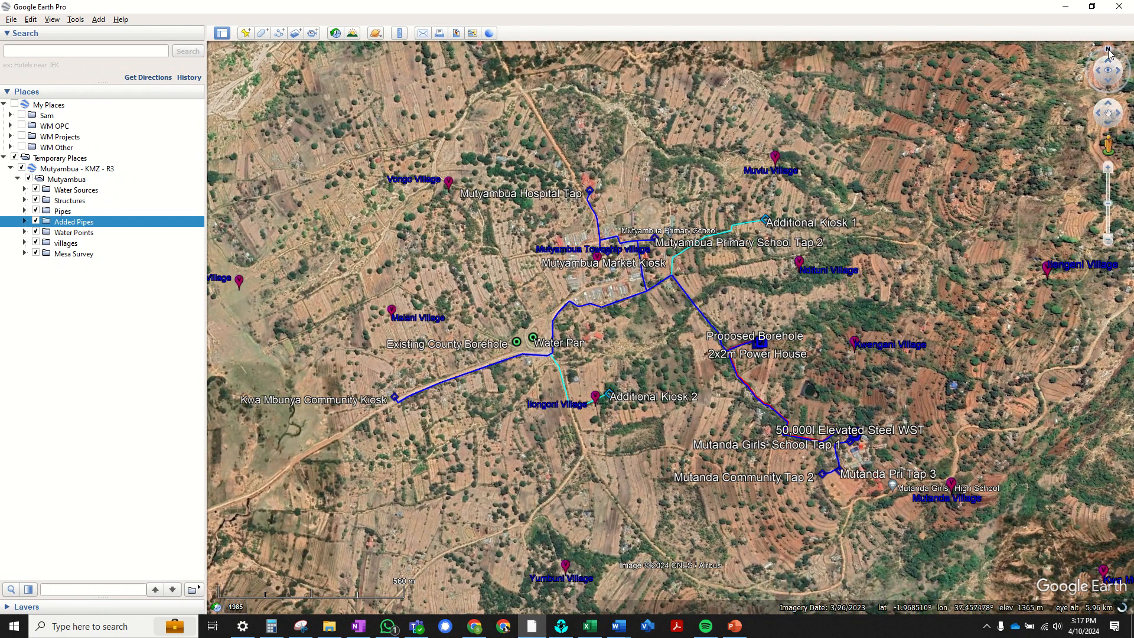
{"action": "left_click_drag", "start_coordinate": [1109, 52], "coordinate": [1061, 56]}
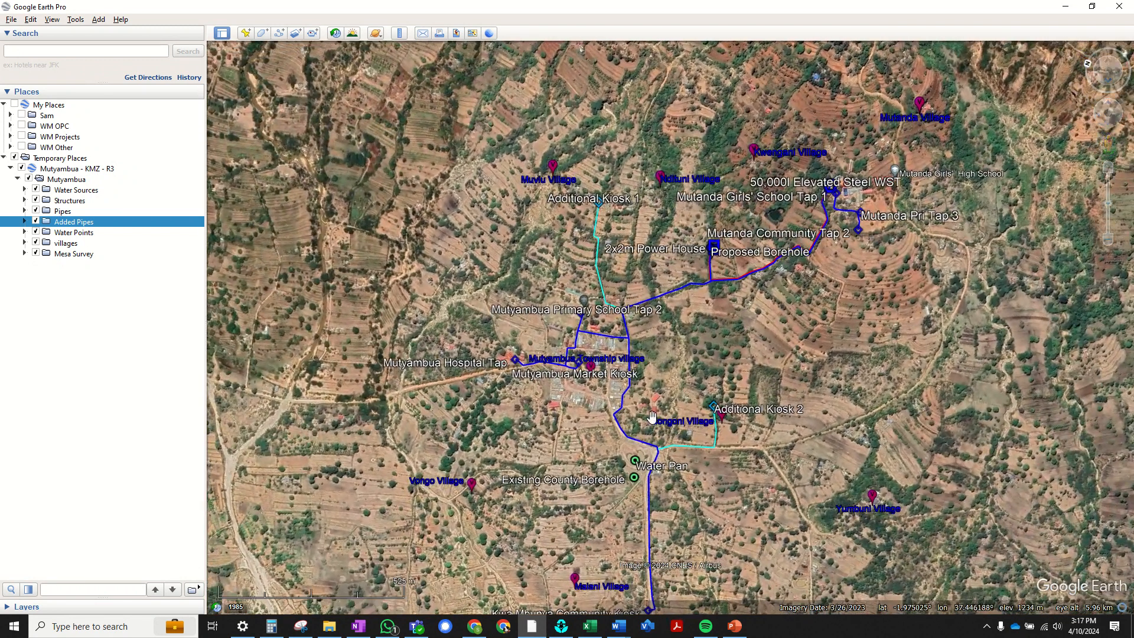
{"action": "left_click_drag", "start_coordinate": [696, 418], "coordinate": [698, 392]}
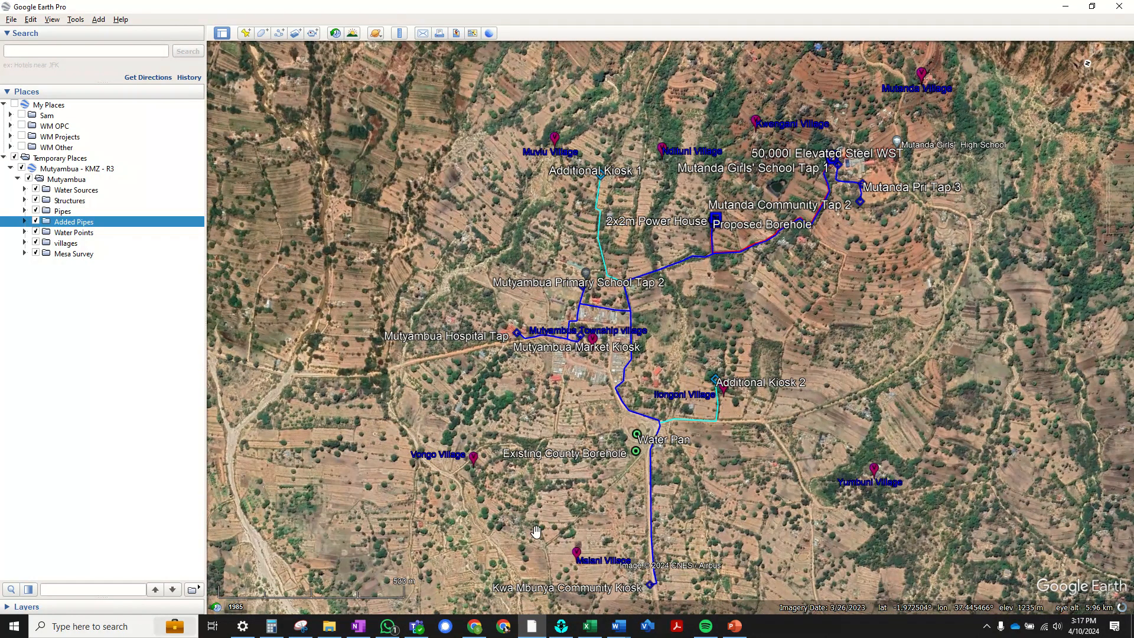
{"action": "left_click", "coordinate": [561, 629]}
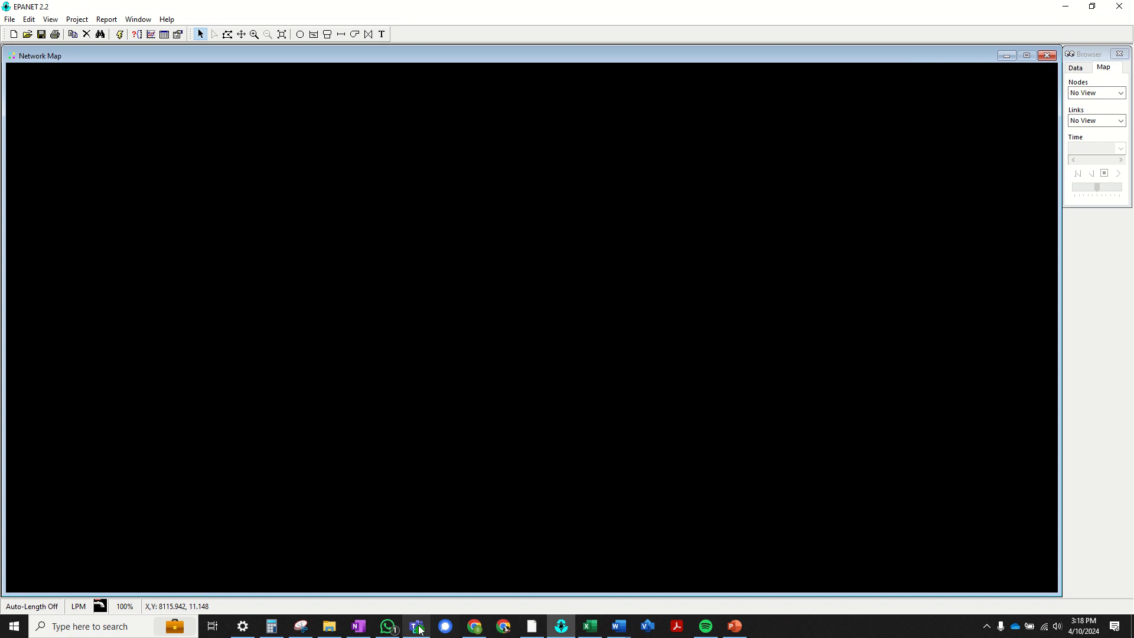
{"action": "left_click", "coordinate": [530, 626]}
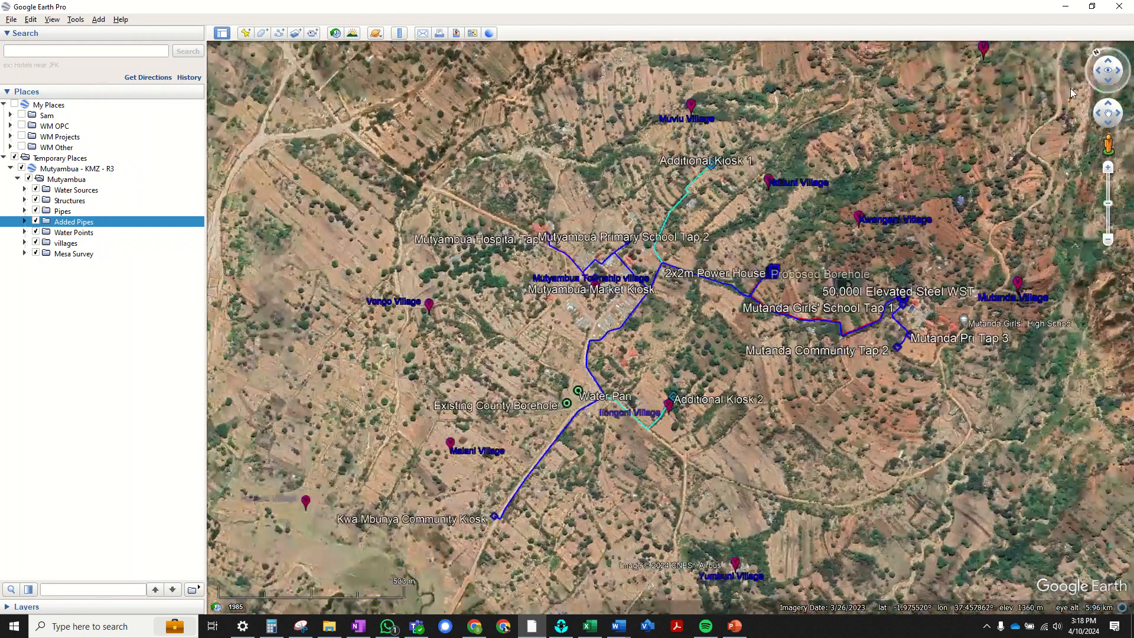
Restore the map to north-up and frame the whole pipe network with the surrounding villages.
{"action": "left_click", "coordinate": [1096, 53]}
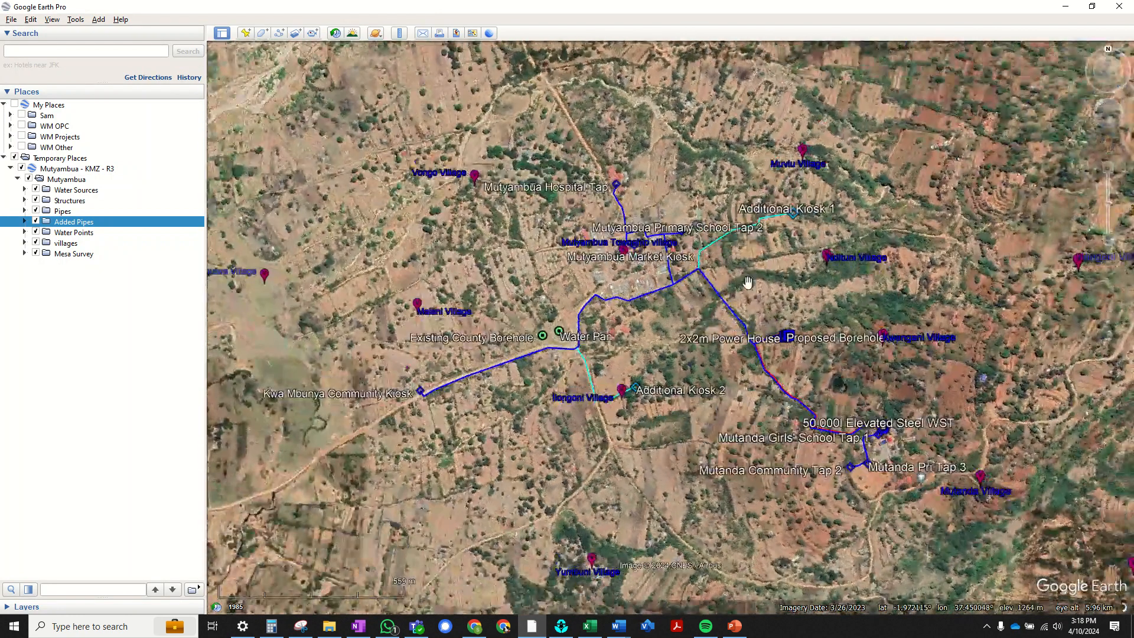
{"action": "left_click_drag", "start_coordinate": [761, 301], "coordinate": [735, 302]}
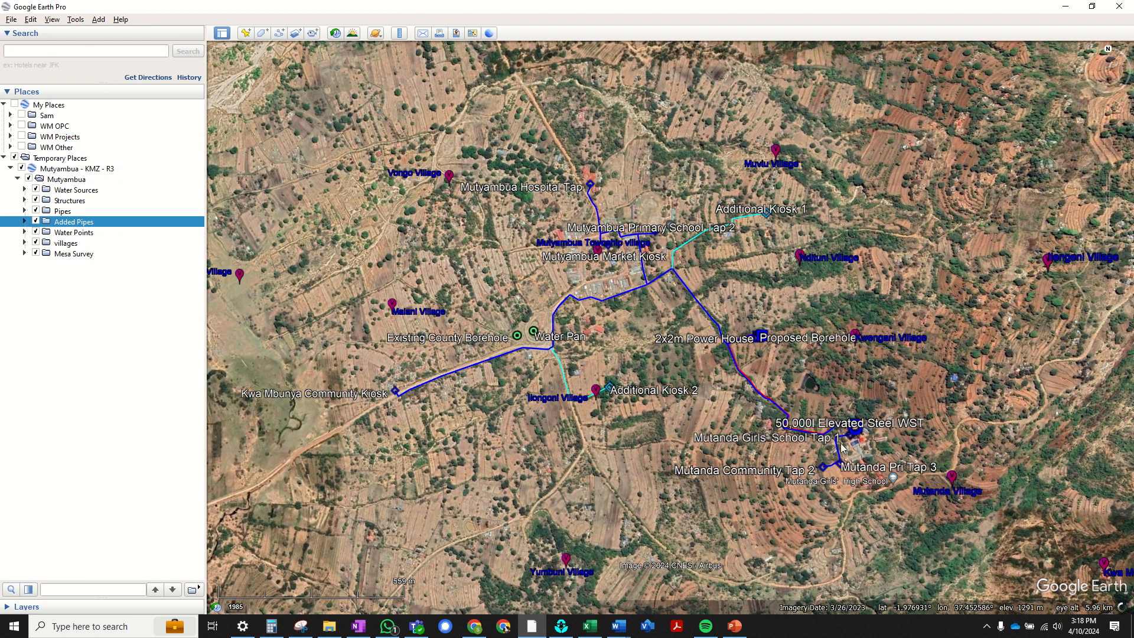
{"action": "left_click_drag", "start_coordinate": [739, 457], "coordinate": [752, 461]}
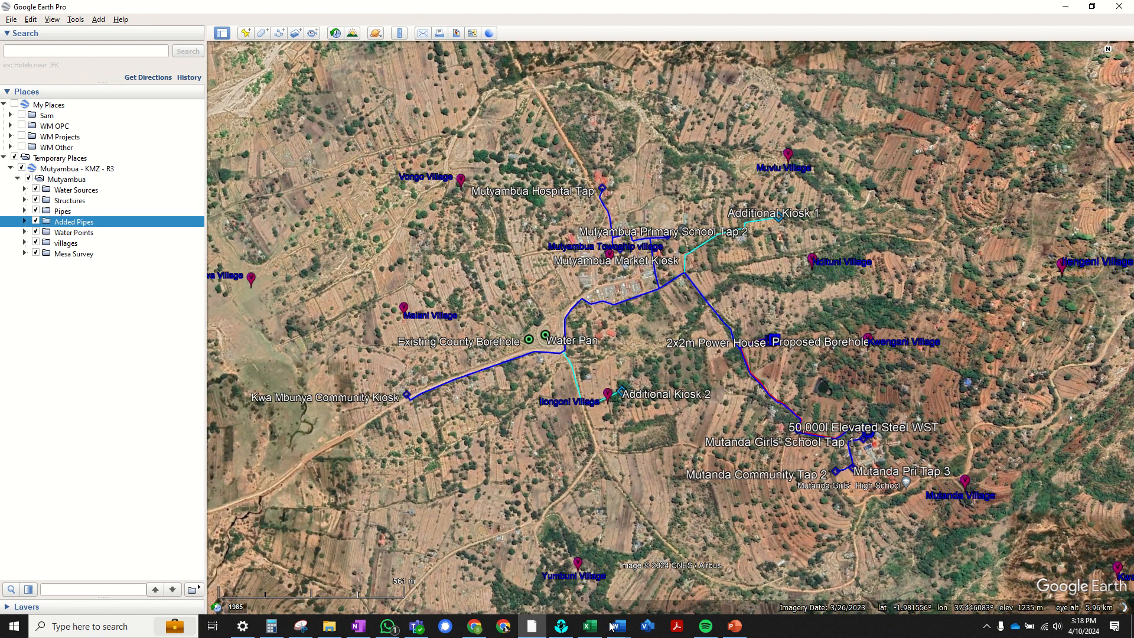
{"action": "scroll", "coordinate": [606, 437], "scroll_direction": "down", "scroll_amount": 2}
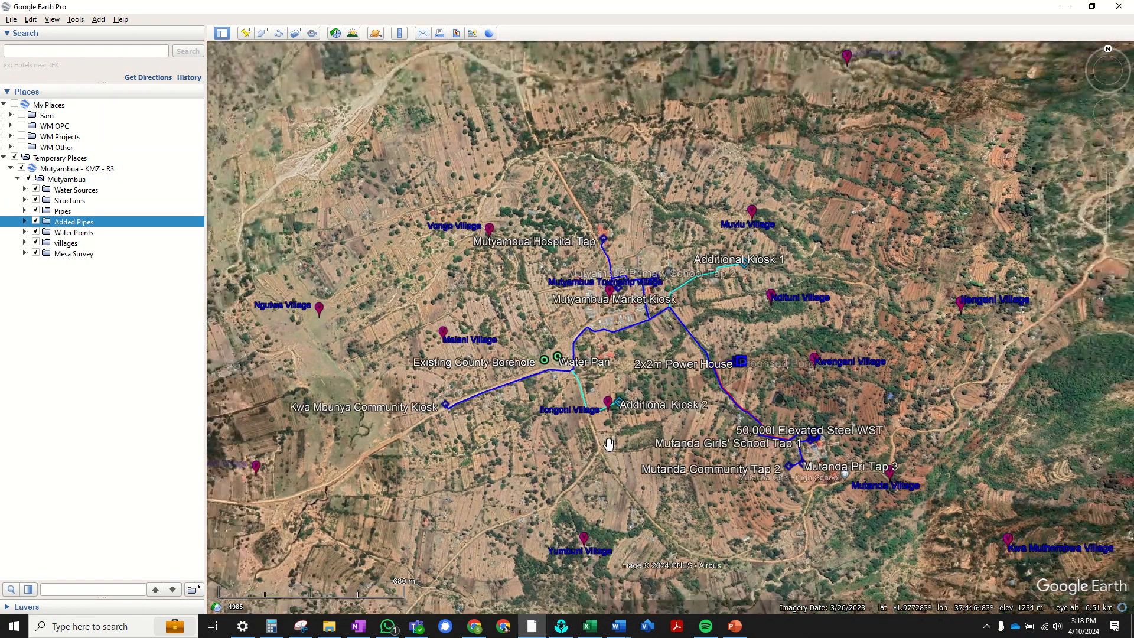
{"action": "scroll", "coordinate": [597, 444], "scroll_direction": "down", "scroll_amount": 2}
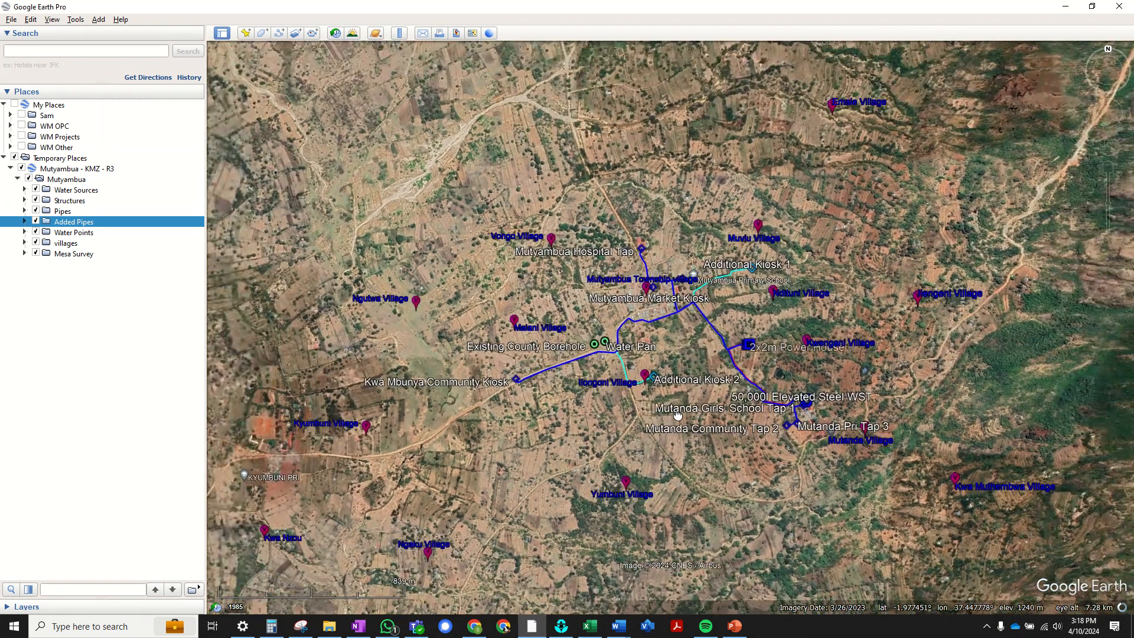
Hide the Added Pipes folder and frame the remaining pipe network between the community kiosk and the elevated steel tank.
{"action": "left_click_drag", "start_coordinate": [677, 415], "coordinate": [696, 417]}
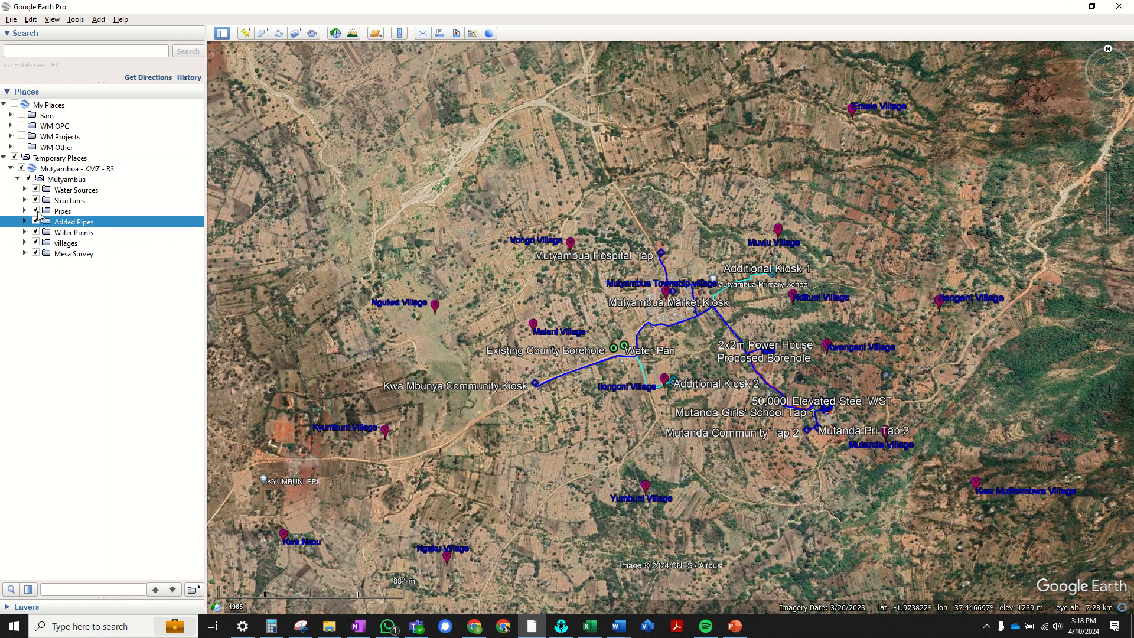
{"action": "left_click", "coordinate": [36, 222]}
{"action": "scroll", "coordinate": [771, 444], "scroll_direction": "down", "scroll_amount": 1}
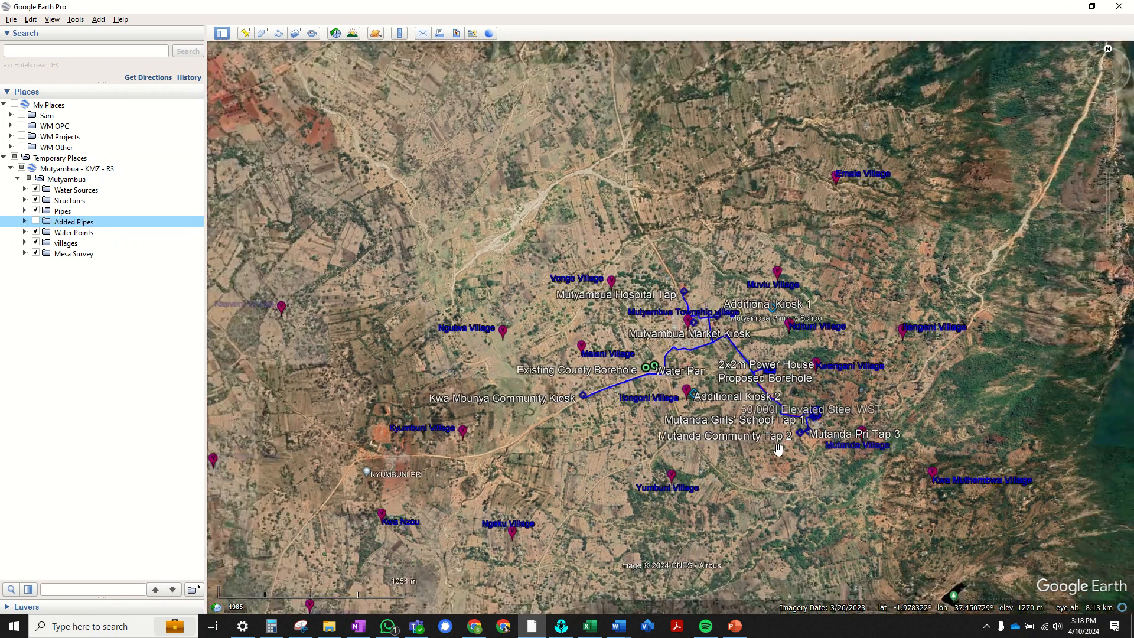
{"action": "scroll", "coordinate": [670, 452], "scroll_direction": "down", "scroll_amount": 1}
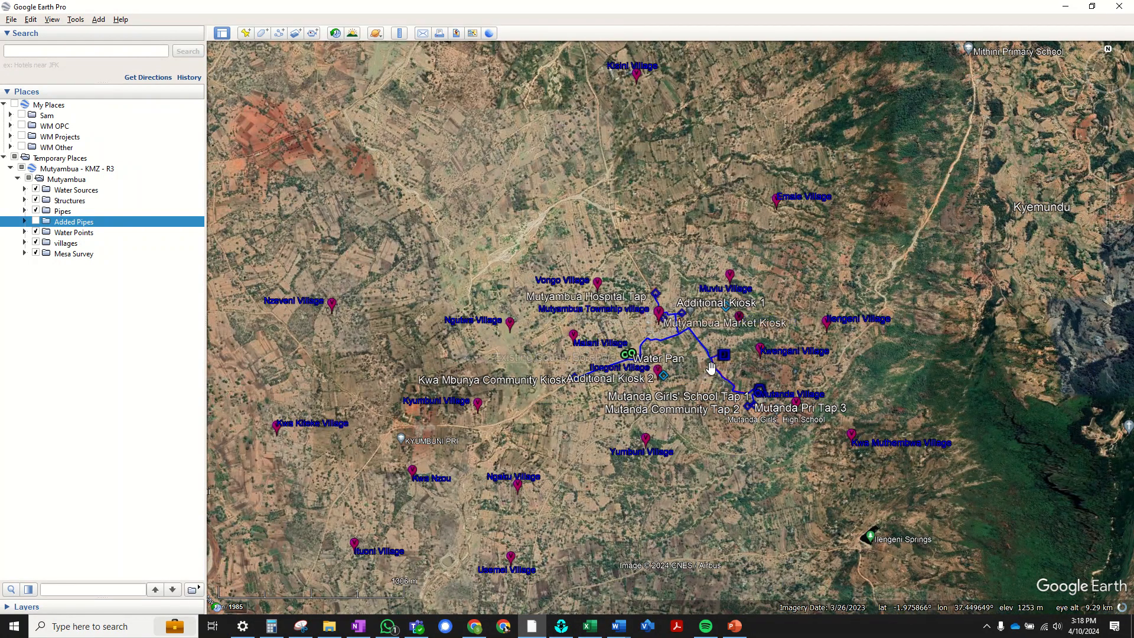
{"action": "scroll", "coordinate": [713, 362], "scroll_direction": "up", "scroll_amount": 2}
{"action": "scroll", "coordinate": [713, 361], "scroll_direction": "up", "scroll_amount": 3}
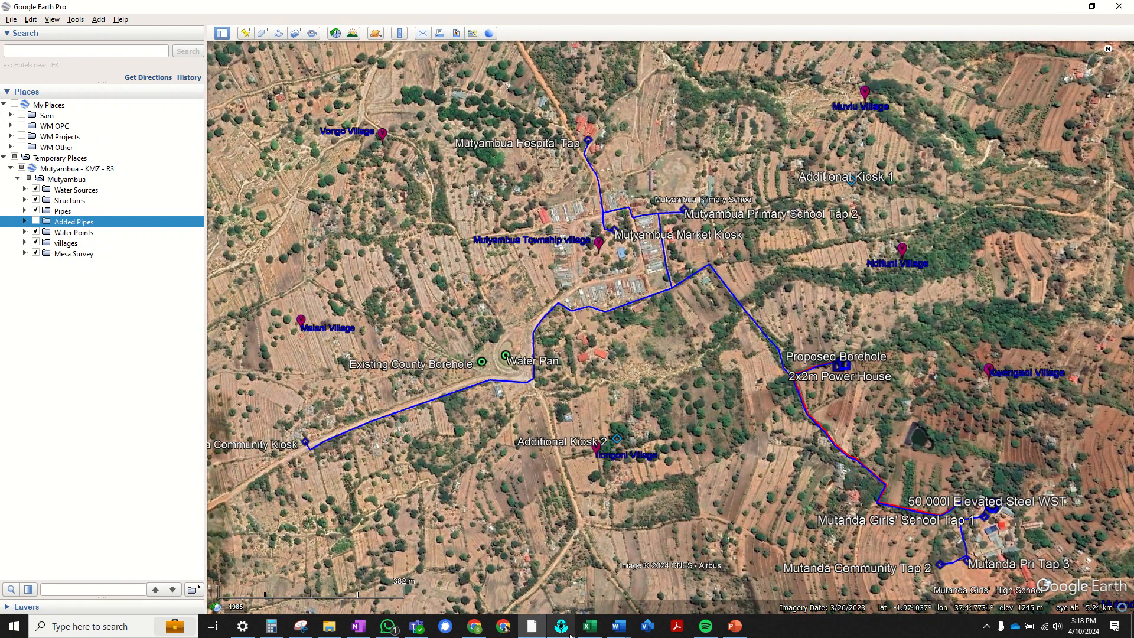
Switch to EPANET and place a reservoir and three junctions on the empty network map.
{"action": "mouse_move", "coordinate": [562, 623]}
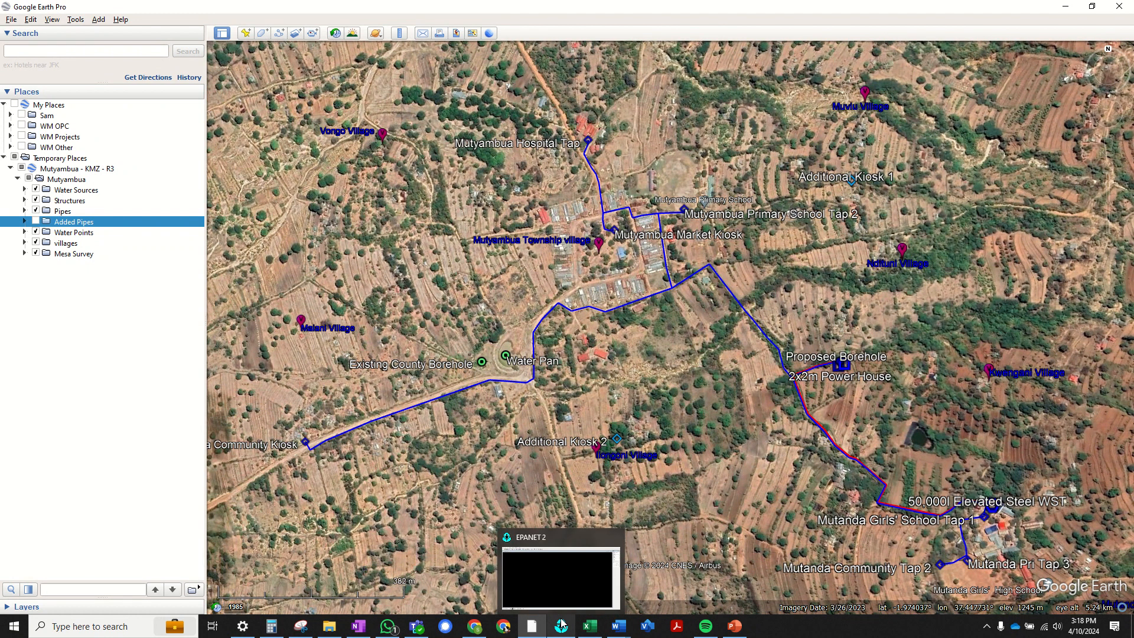
{"action": "left_click", "coordinate": [562, 624]}
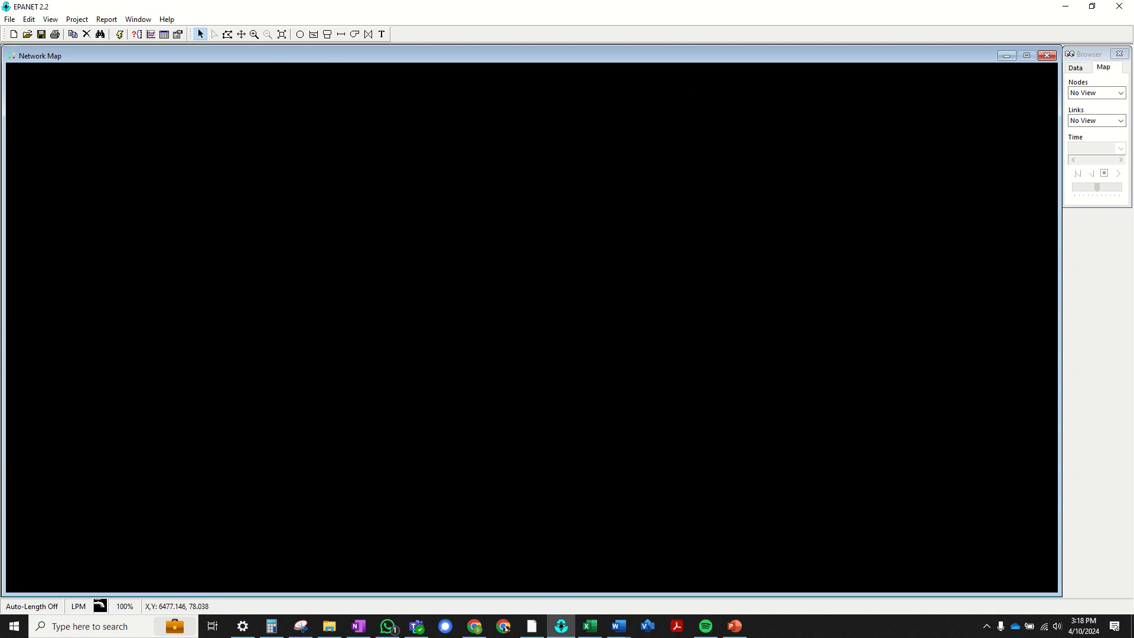
{"action": "left_click", "coordinate": [313, 34]}
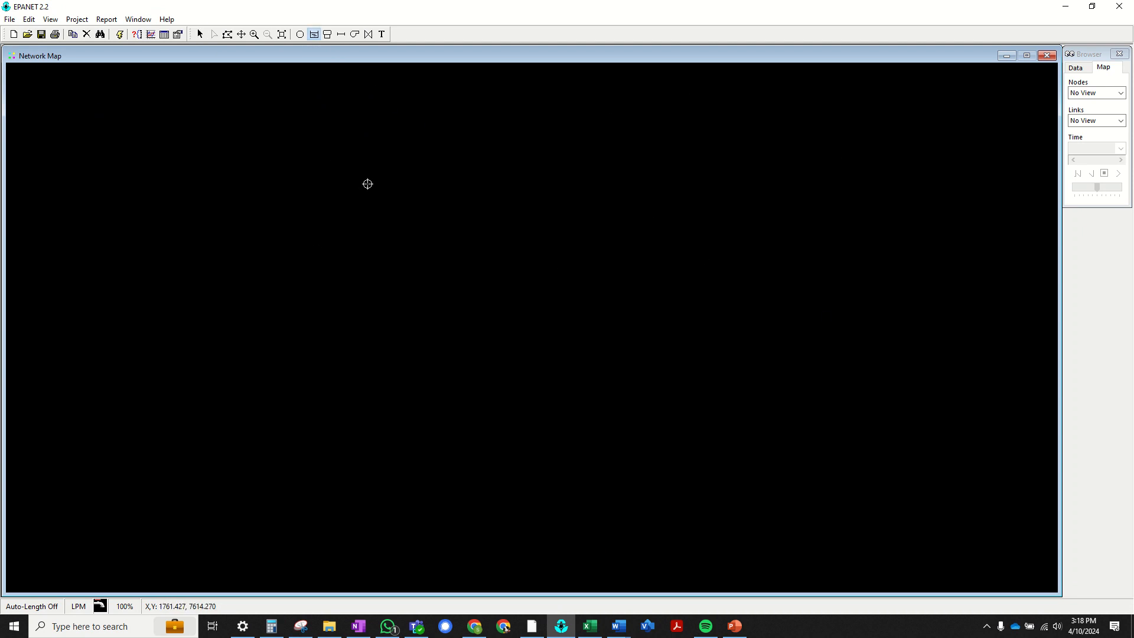
{"action": "left_click", "coordinate": [245, 159]}
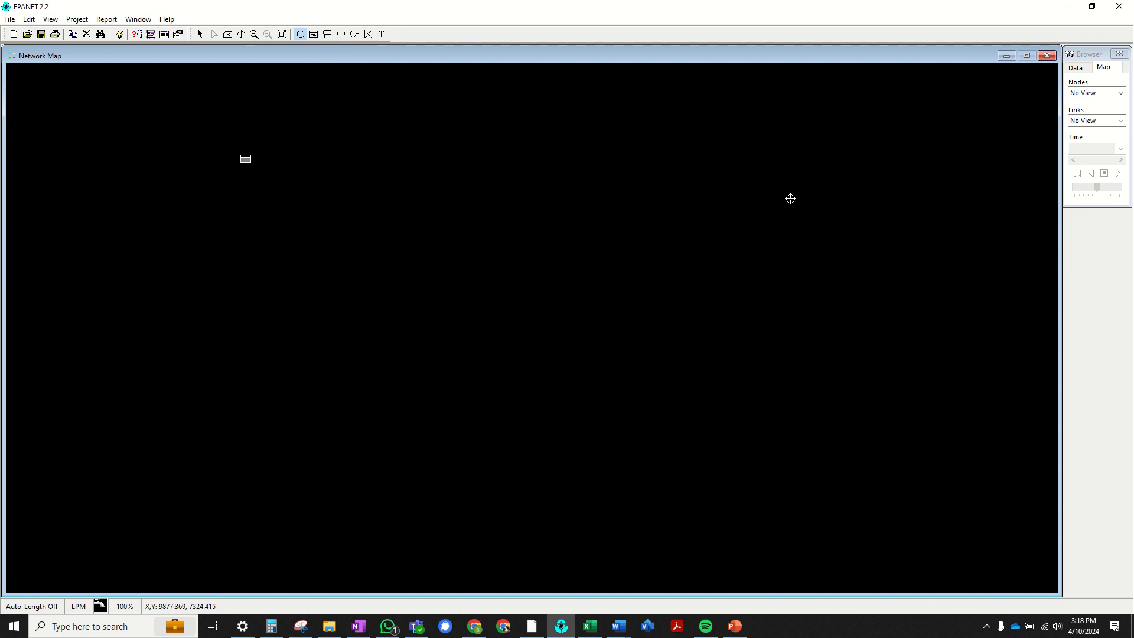
{"action": "left_click", "coordinate": [492, 301]}
Draw pipes from the reservoir to the central junction and on to the upper and lower outer junctions.
{"action": "left_click", "coordinate": [342, 35]}
{"action": "left_click", "coordinate": [246, 158]}
{"action": "left_click", "coordinate": [492, 300]}
{"action": "left_click", "coordinate": [493, 301]}
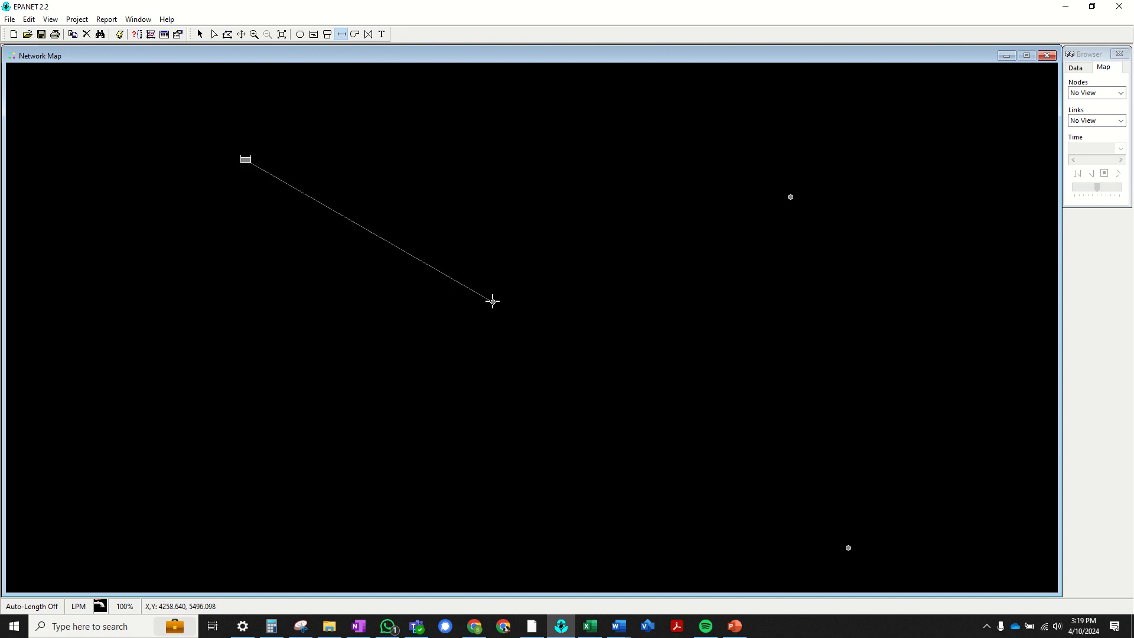
{"action": "left_click", "coordinate": [791, 196]}
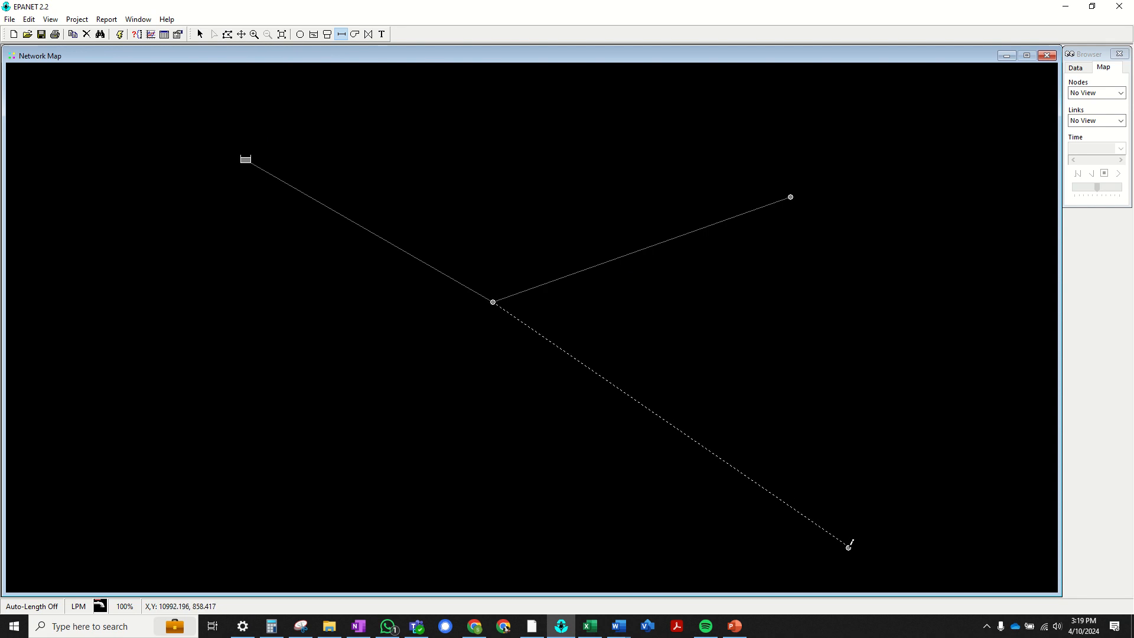
{"action": "left_click", "coordinate": [848, 547]}
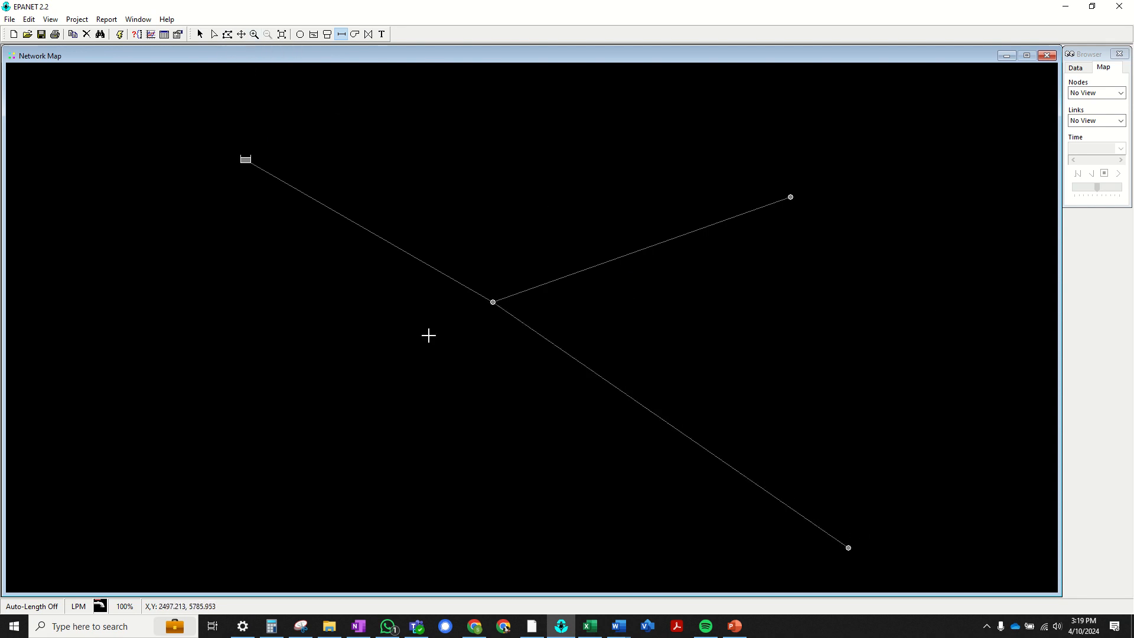
Zoom in closely on the central junction, return to the 100% view and recentre the network.
{"action": "left_click", "coordinate": [254, 35]}
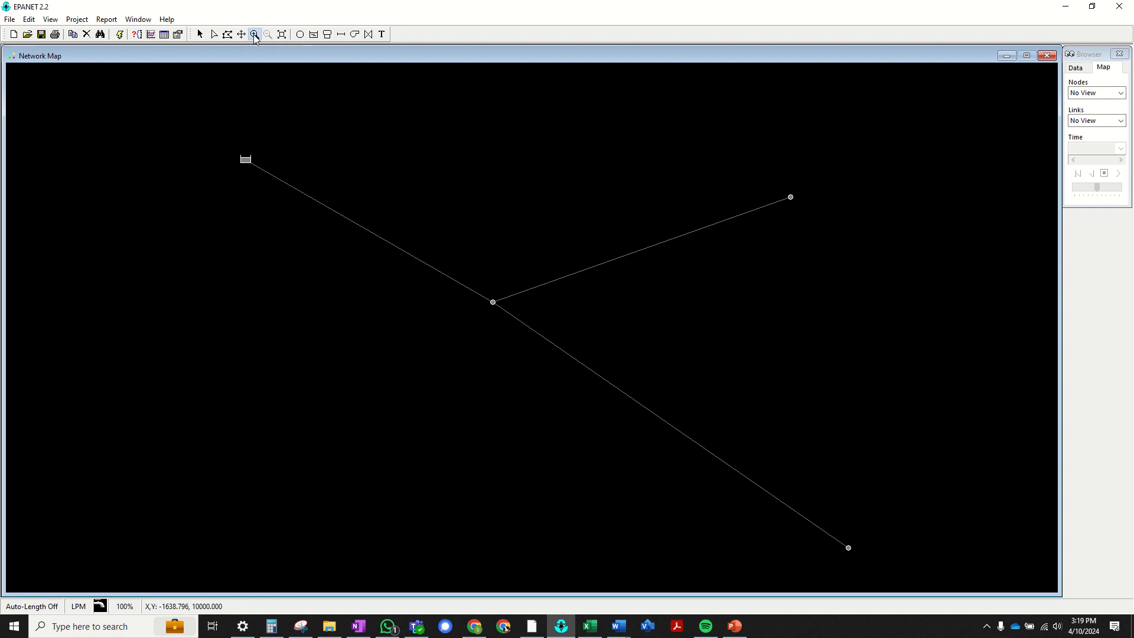
{"action": "left_click", "coordinate": [502, 312]}
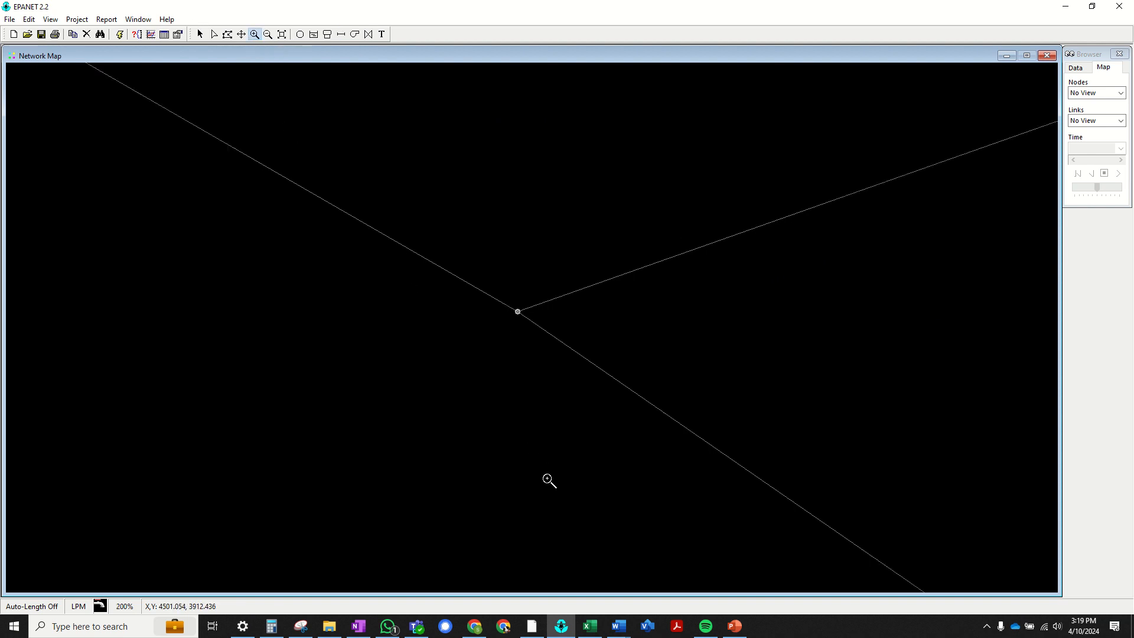
{"action": "left_click", "coordinate": [525, 355]}
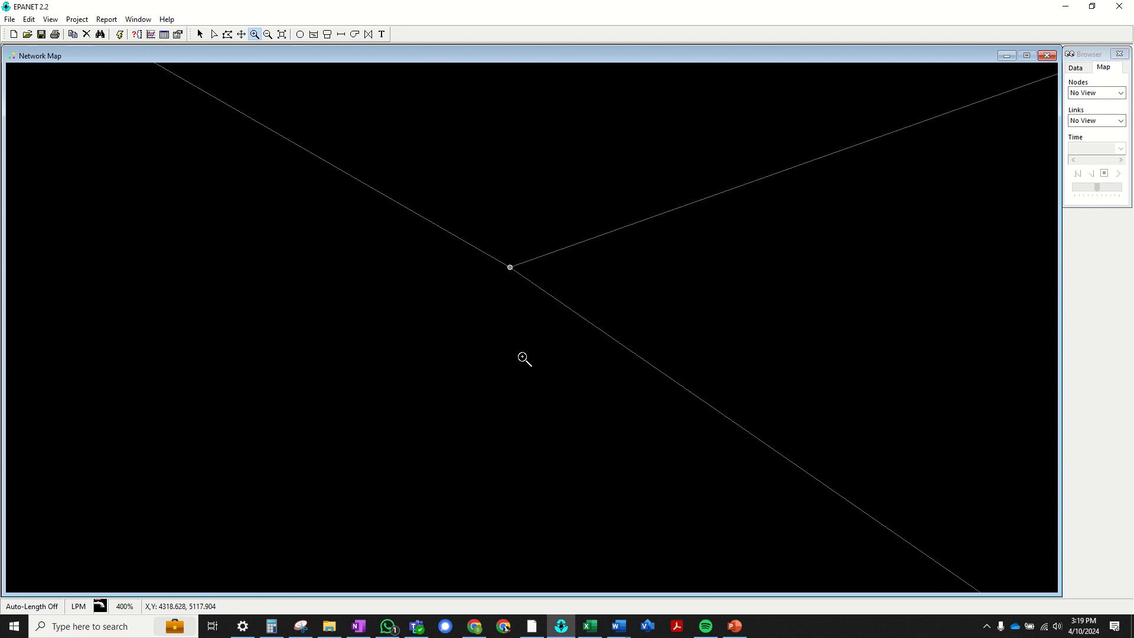
{"action": "left_click", "coordinate": [520, 300]}
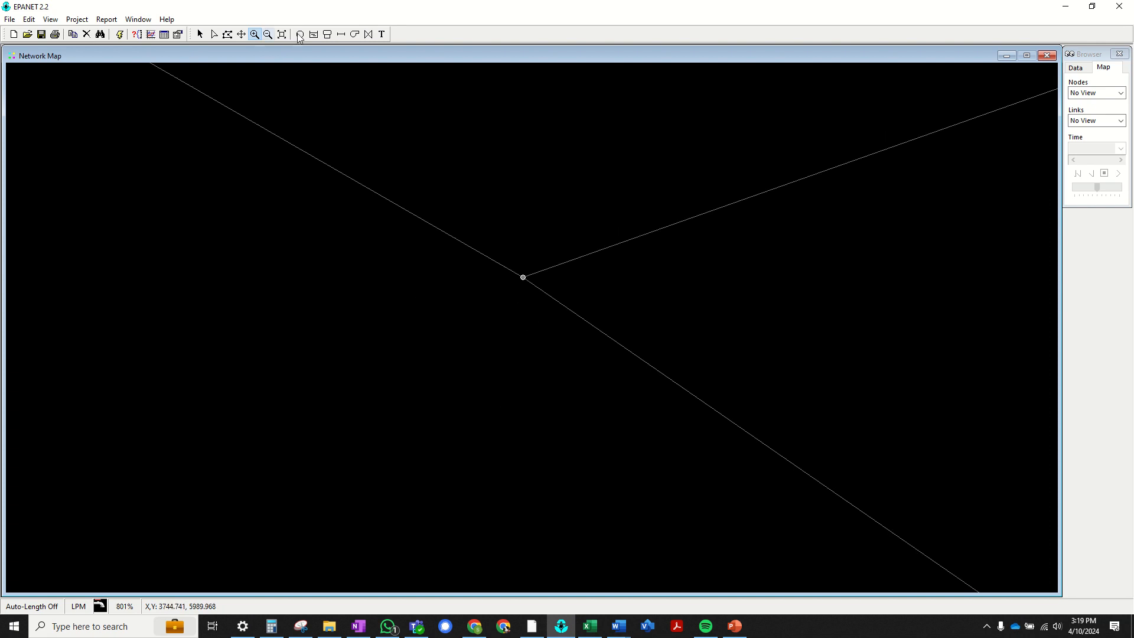
{"action": "left_click", "coordinate": [268, 35]}
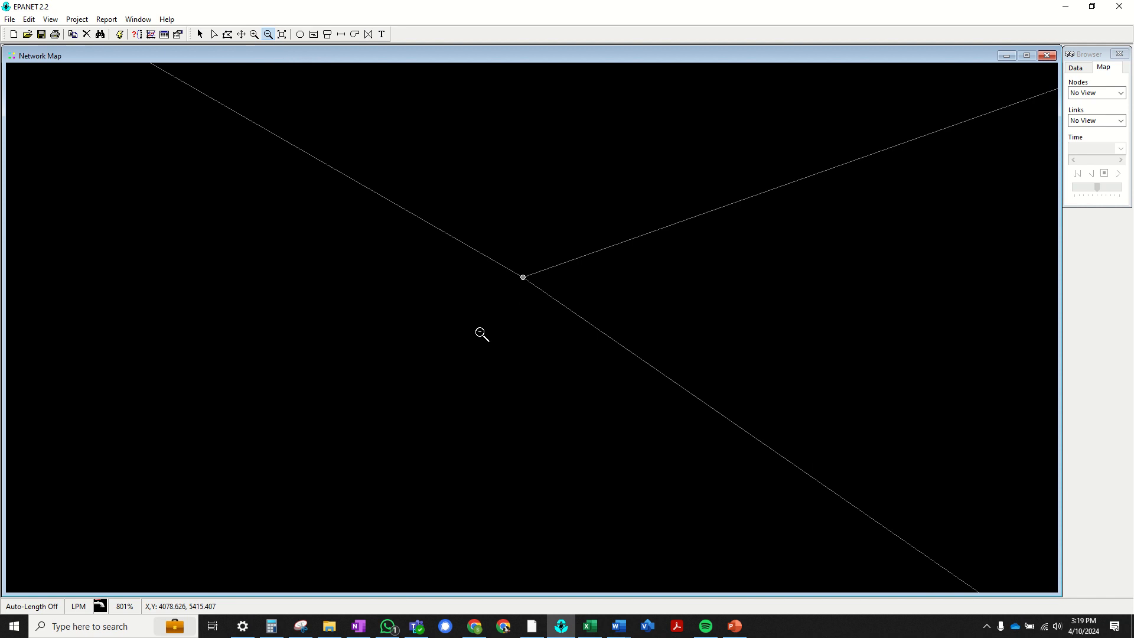
{"action": "left_click", "coordinate": [519, 291]}
{"action": "left_click", "coordinate": [515, 352]}
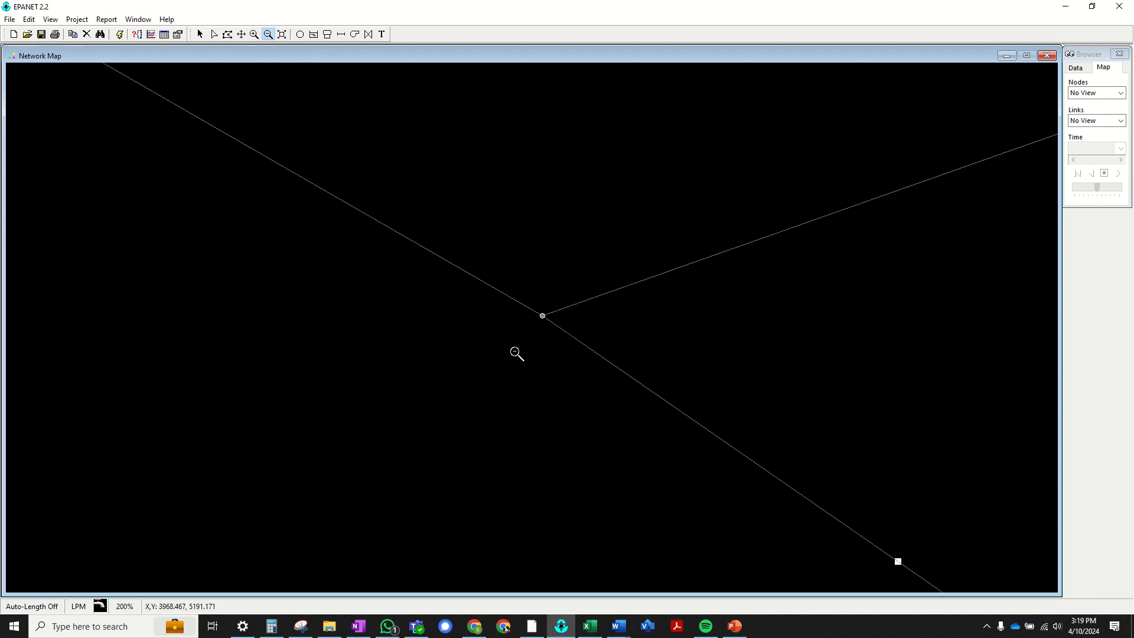
{"action": "left_click", "coordinate": [510, 319]}
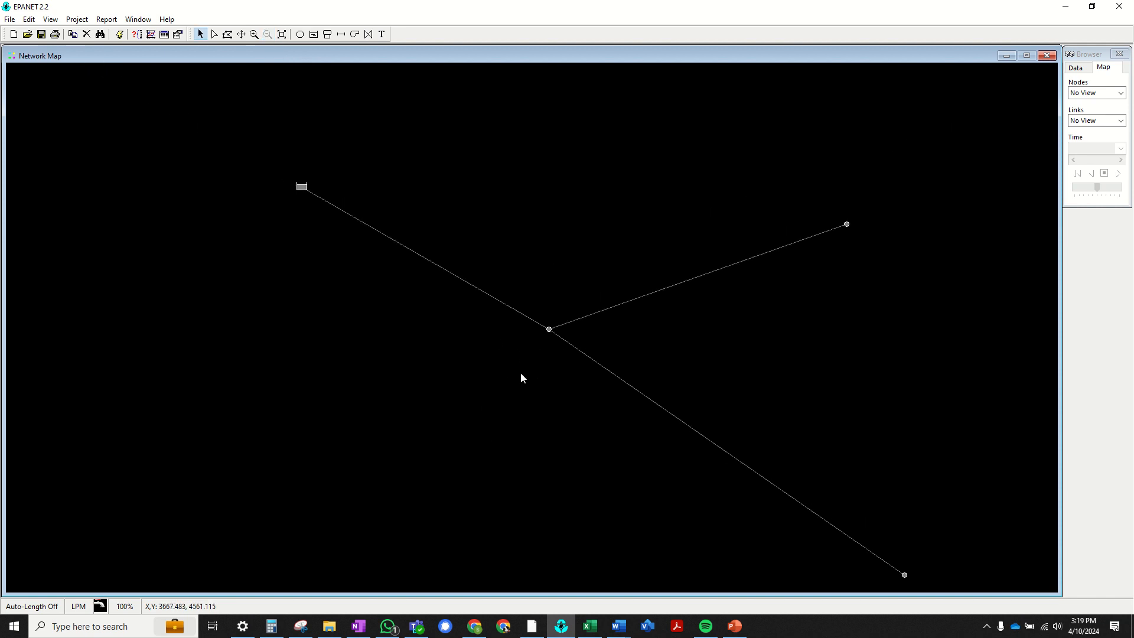
{"action": "left_click", "coordinate": [241, 34]}
{"action": "left_click_drag", "start_coordinate": [329, 266], "coordinate": [294, 230]}
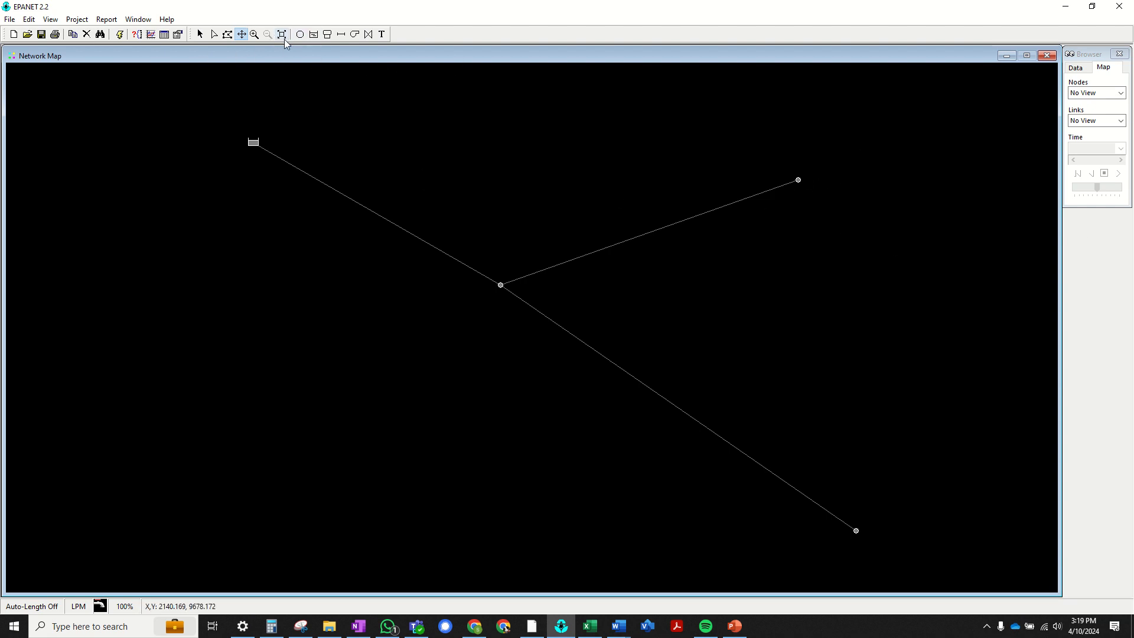
Add a junction beyond the end of the upper branch and connect it to that branch with a pipe.
{"action": "left_click", "coordinate": [300, 34]}
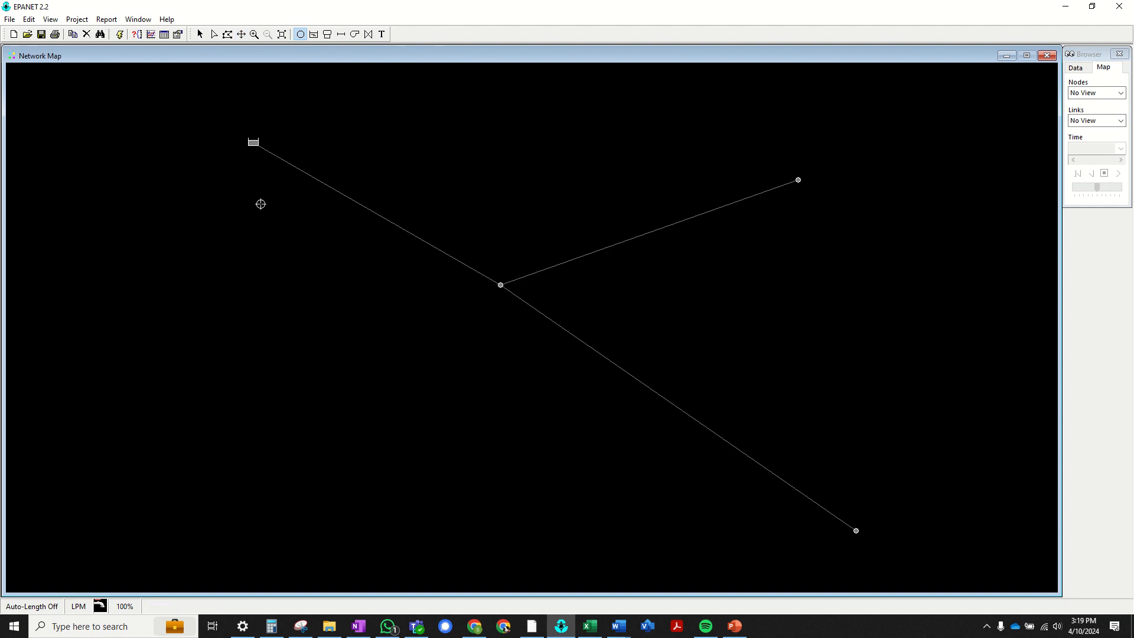
{"action": "left_click", "coordinate": [970, 107]}
{"action": "left_click", "coordinate": [340, 34]}
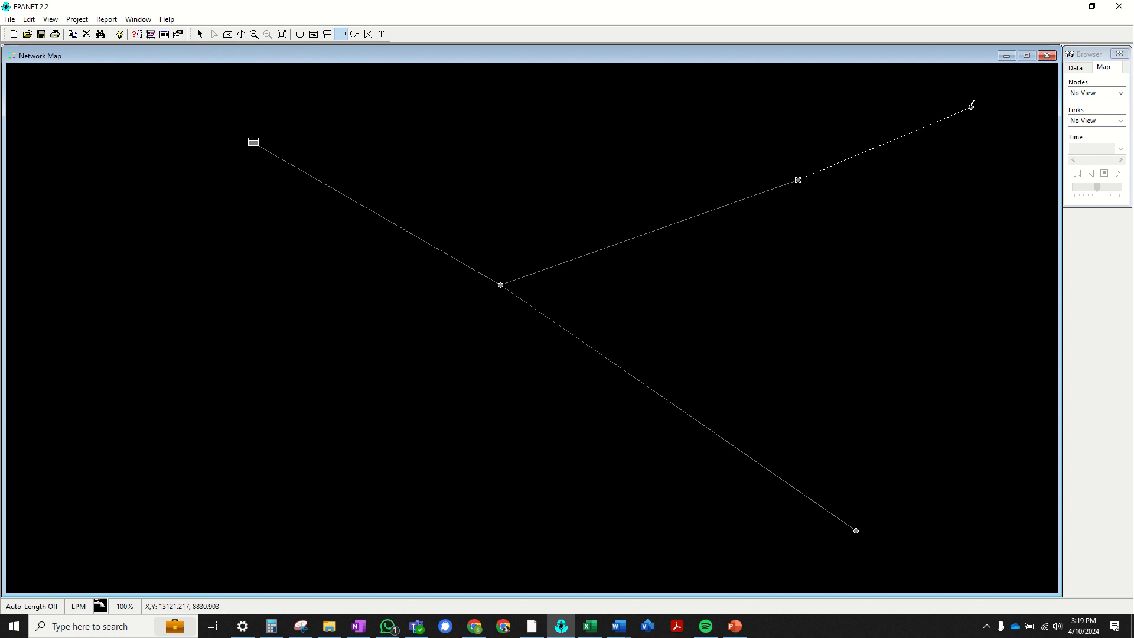
{"action": "left_click", "coordinate": [971, 107]}
Extend the upper branch steeply upward with another junction and connecting pipe, beyond the original map view.
{"action": "left_click", "coordinate": [241, 35]}
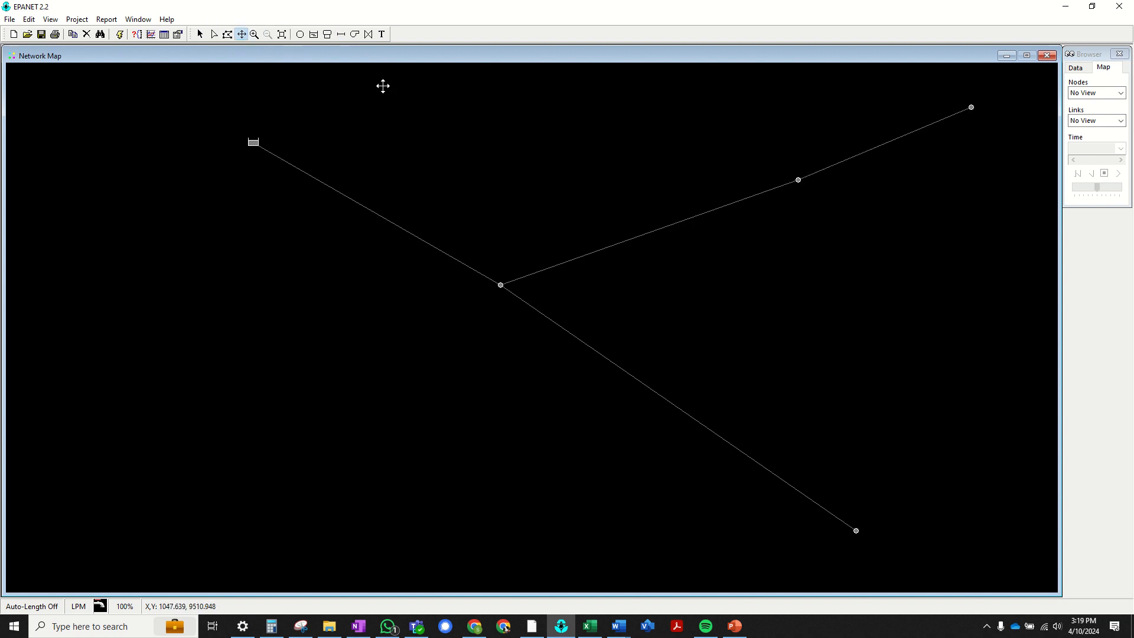
{"action": "left_click_drag", "start_coordinate": [590, 151], "coordinate": [479, 343]}
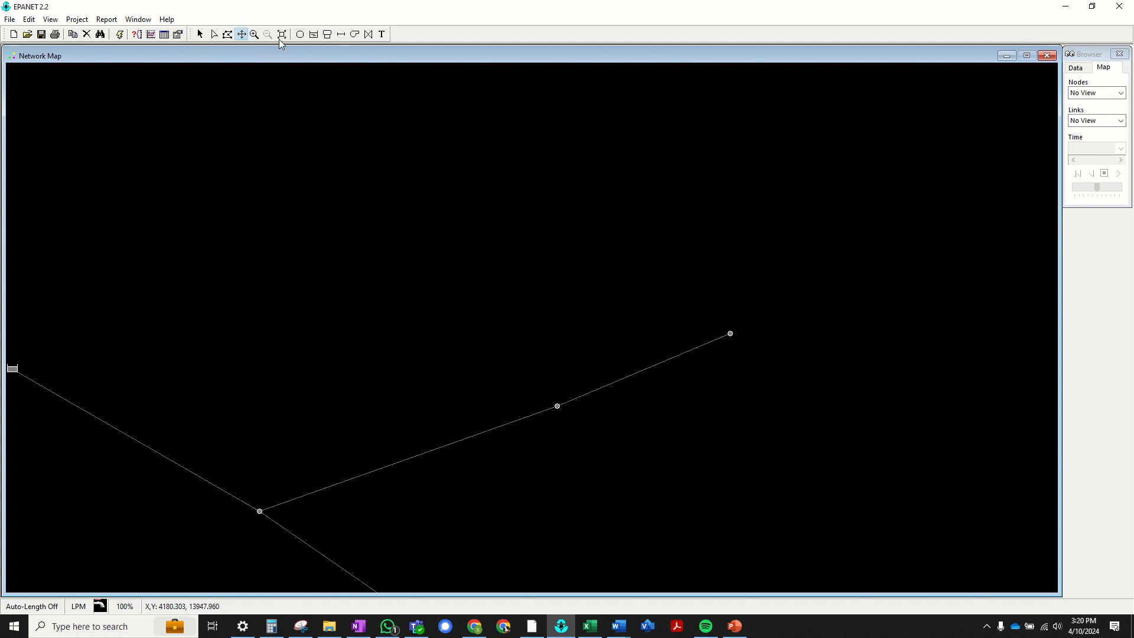
{"action": "left_click", "coordinate": [300, 35]}
{"action": "left_click", "coordinate": [856, 101]}
{"action": "left_click", "coordinate": [342, 34]}
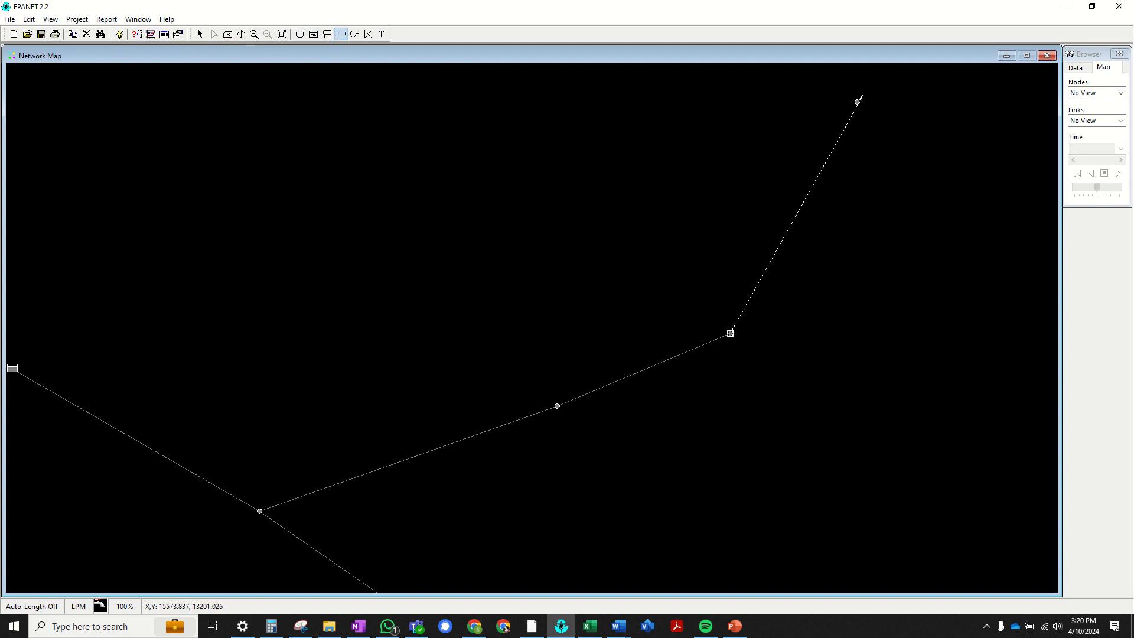
{"action": "left_click", "coordinate": [856, 102]}
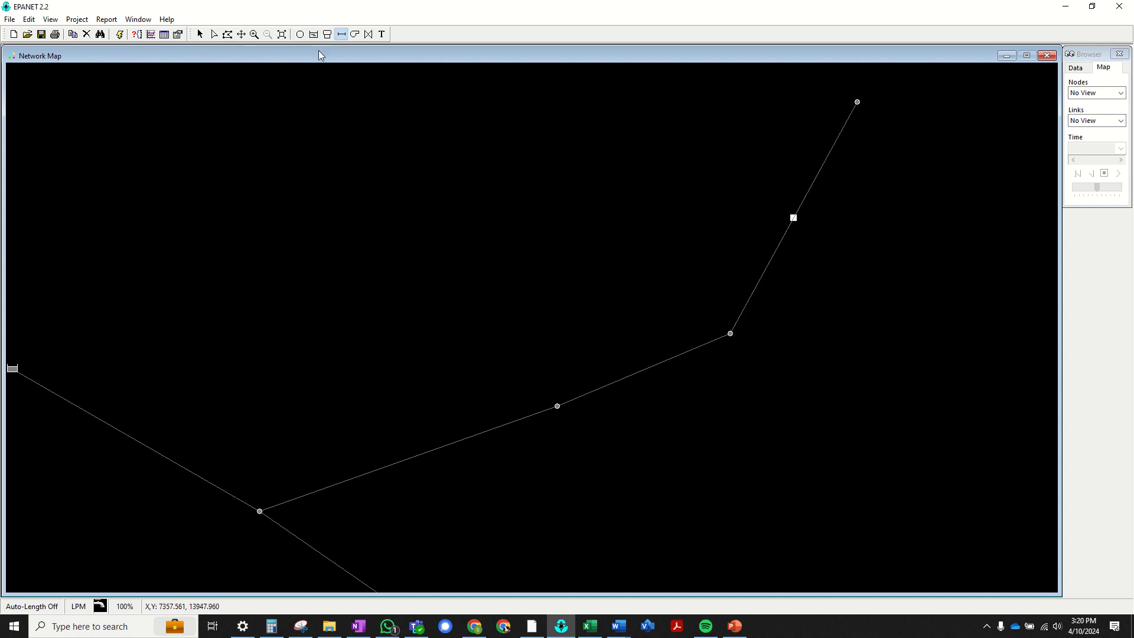
Pan across the drawn network to examine its extent from the reservoir to the farthest junctions.
{"action": "left_click", "coordinate": [240, 35]}
{"action": "left_click_drag", "start_coordinate": [349, 416], "coordinate": [473, 253]}
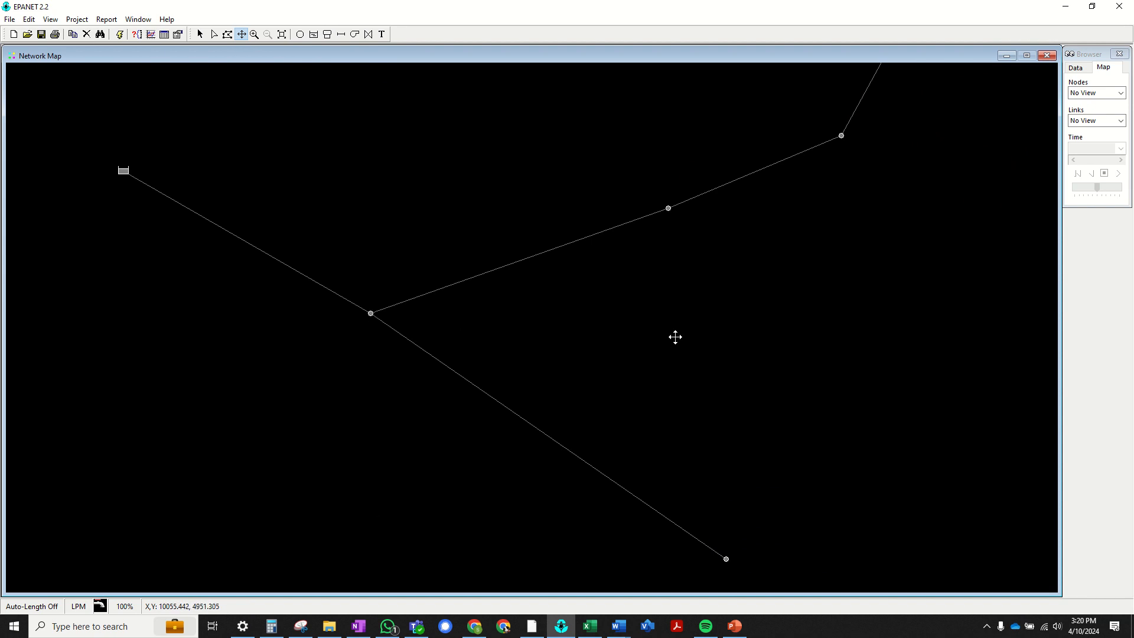
{"action": "left_click_drag", "start_coordinate": [647, 276], "coordinate": [619, 332]}
{"action": "left_click_drag", "start_coordinate": [683, 248], "coordinate": [666, 437]}
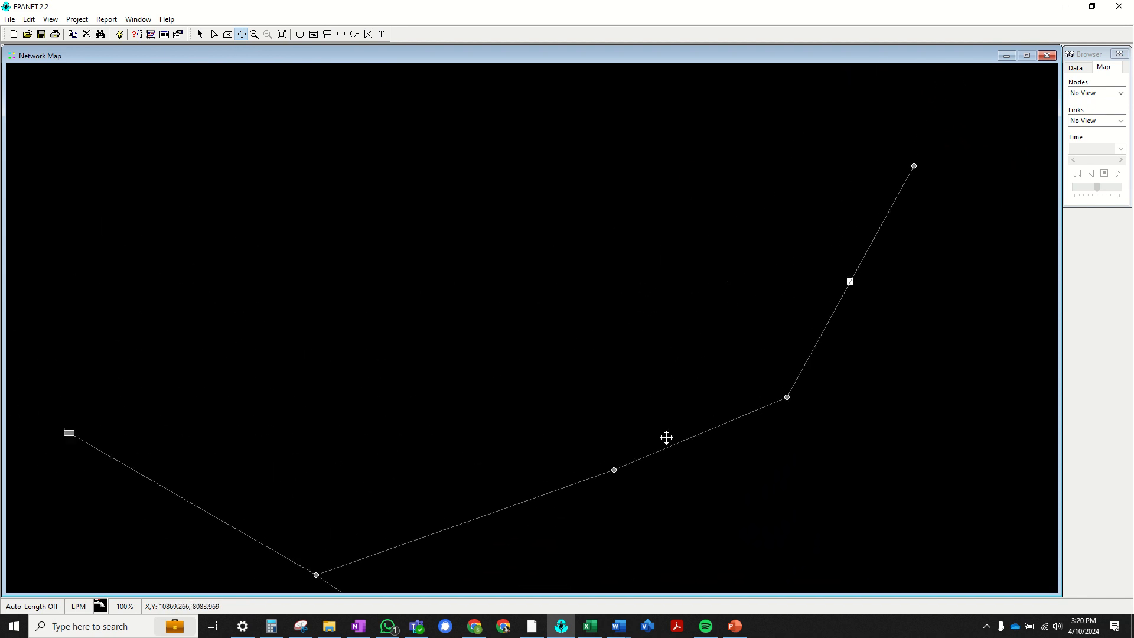
{"action": "left_click_drag", "start_coordinate": [682, 512], "coordinate": [700, 304]}
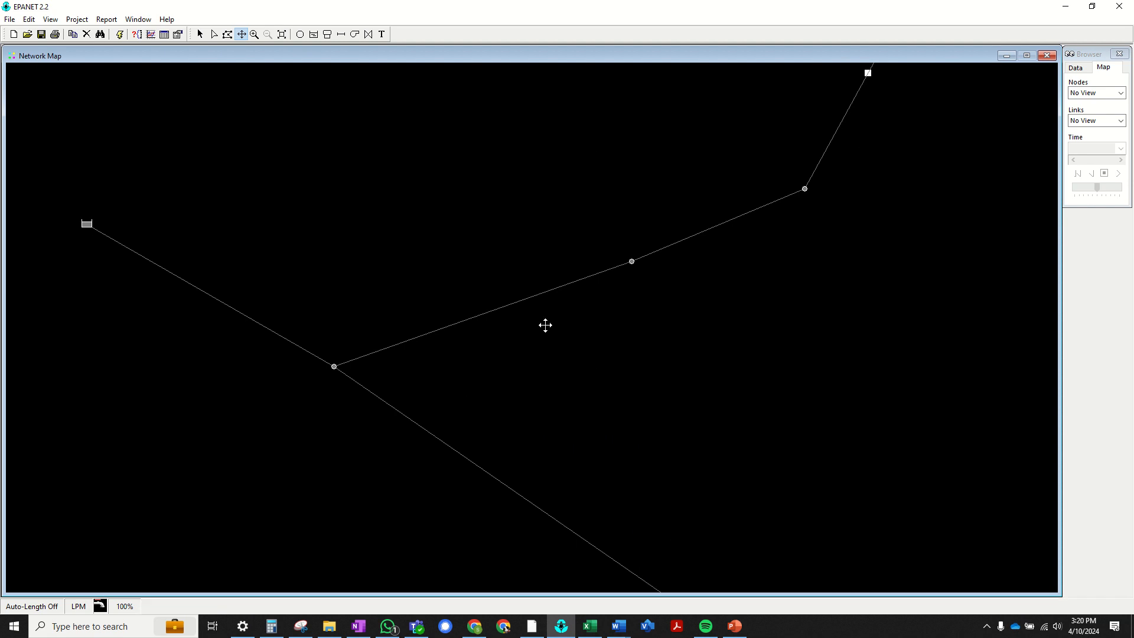
{"action": "left_click_drag", "start_coordinate": [421, 362], "coordinate": [451, 297]}
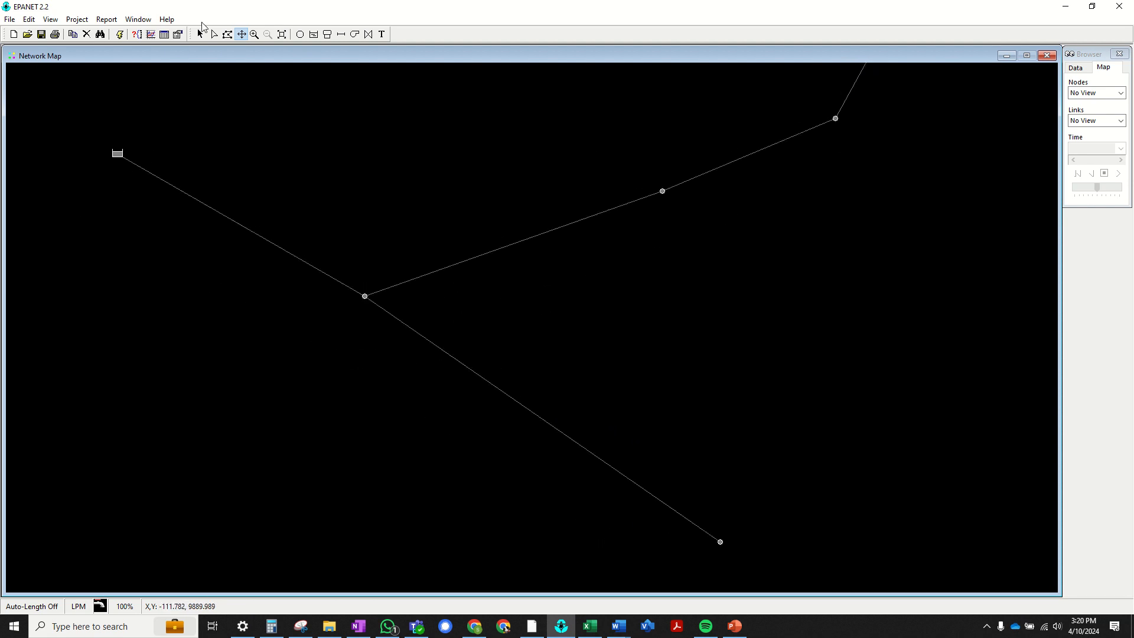
Delete the reservoir and the central junction together with their connected pipes.
{"action": "left_click", "coordinate": [200, 34]}
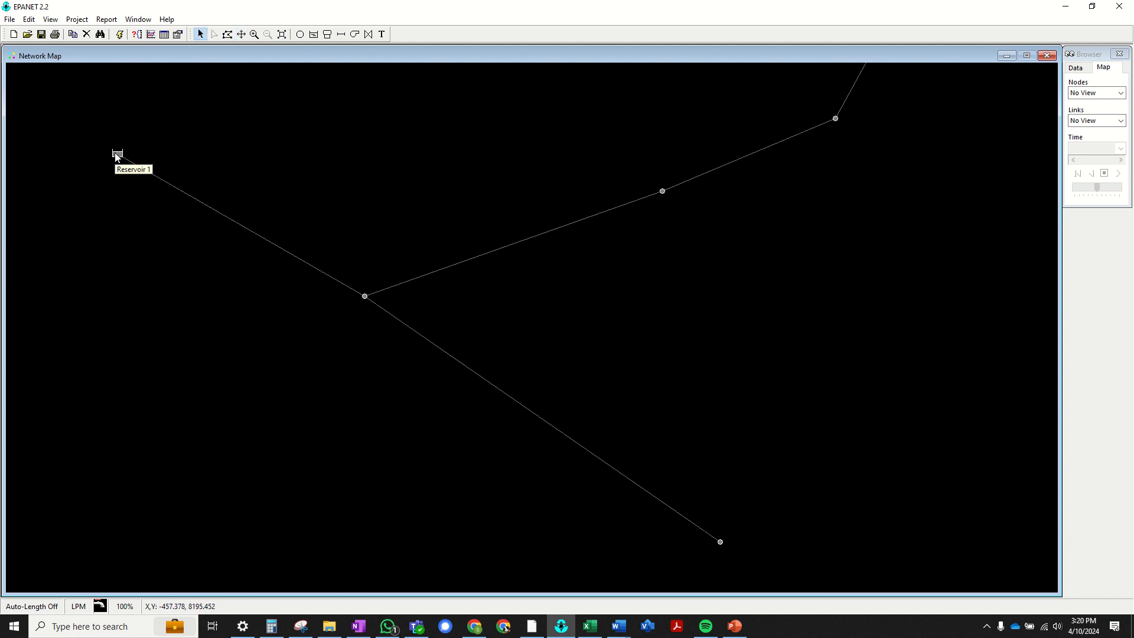
{"action": "key", "text": "Delete"}
{"action": "left_click", "coordinate": [547, 331]}
{"action": "left_click", "coordinate": [364, 297]}
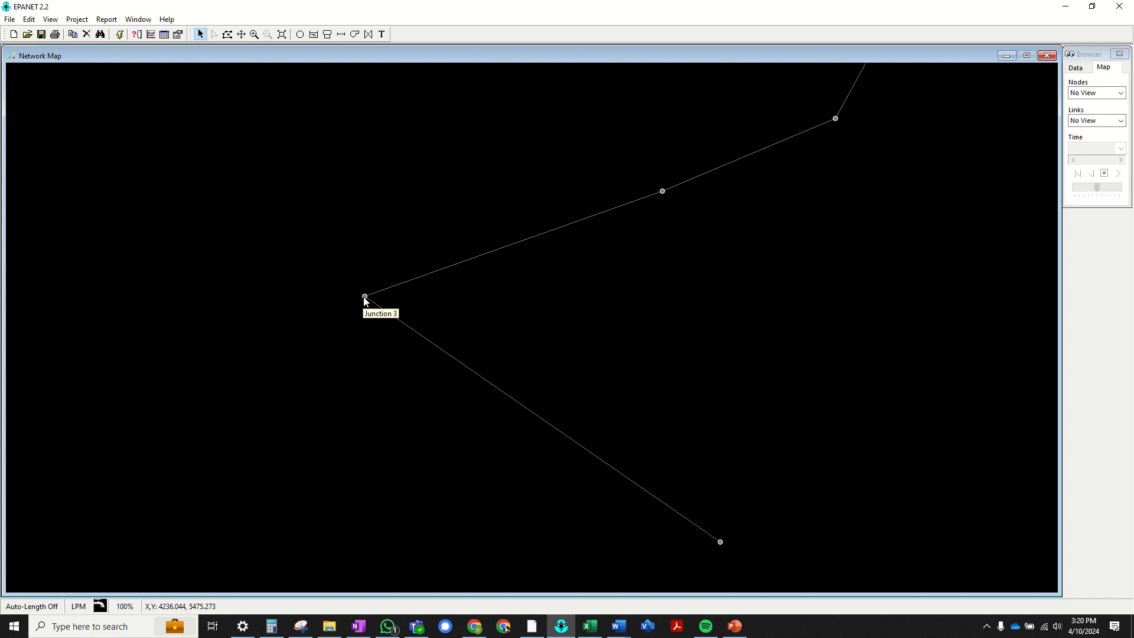
{"action": "key", "text": "Delete"}
{"action": "left_click", "coordinate": [551, 331]}
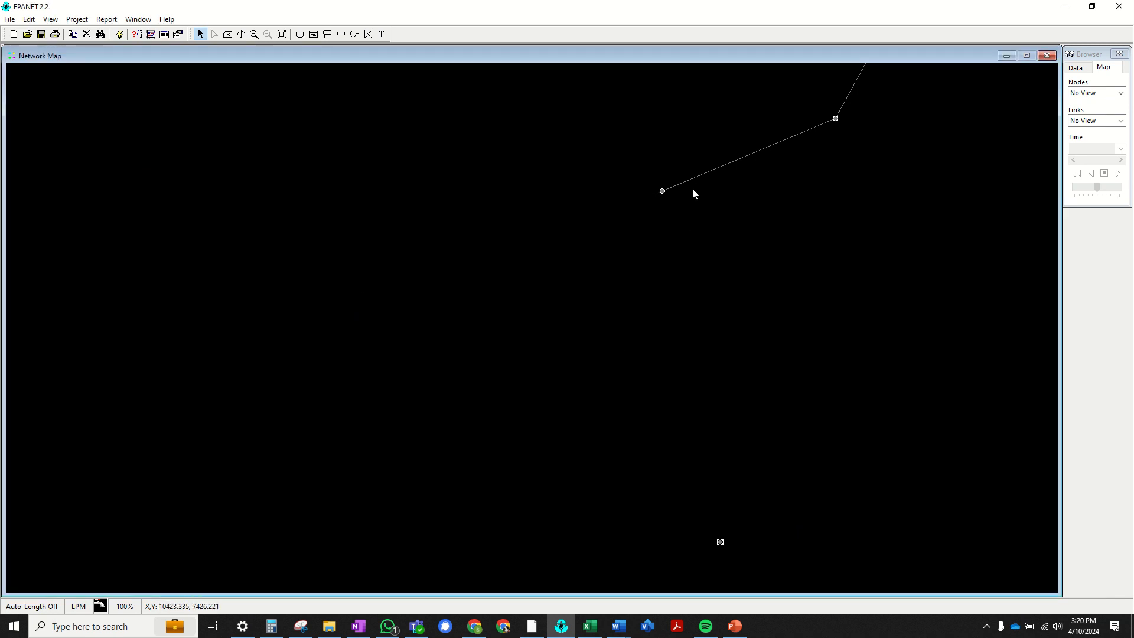
Delete the three junctions still in view on the network map together with their attached pipes.
{"action": "left_click", "coordinate": [662, 192]}
{"action": "key", "text": "Delete"}
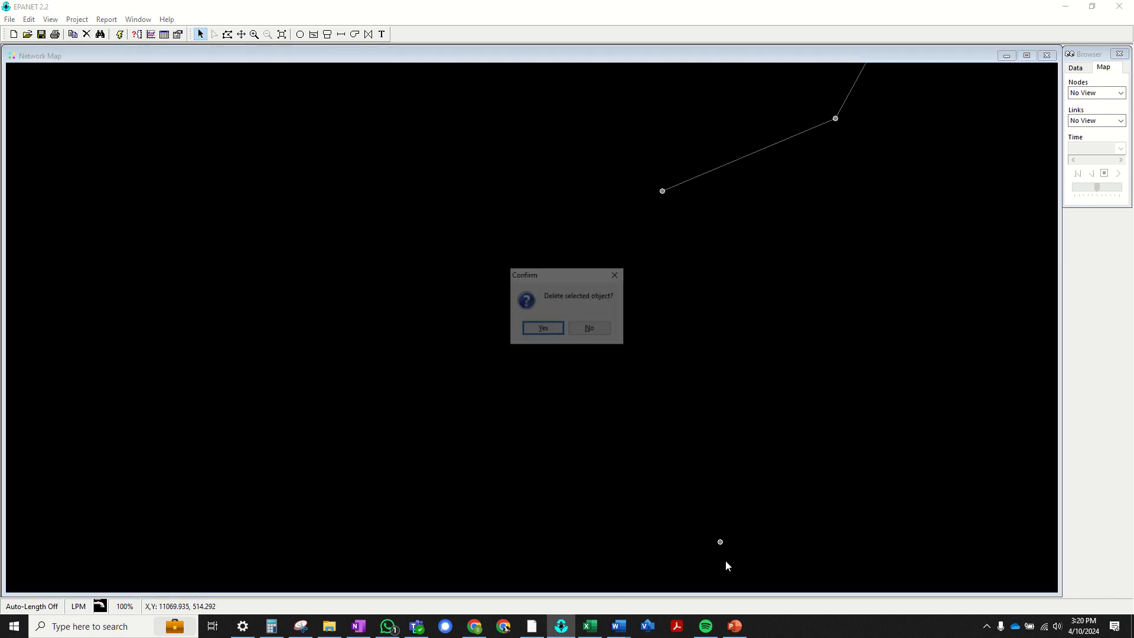
{"action": "left_click", "coordinate": [541, 329]}
{"action": "left_click", "coordinate": [720, 542]}
{"action": "key", "text": "Delete"}
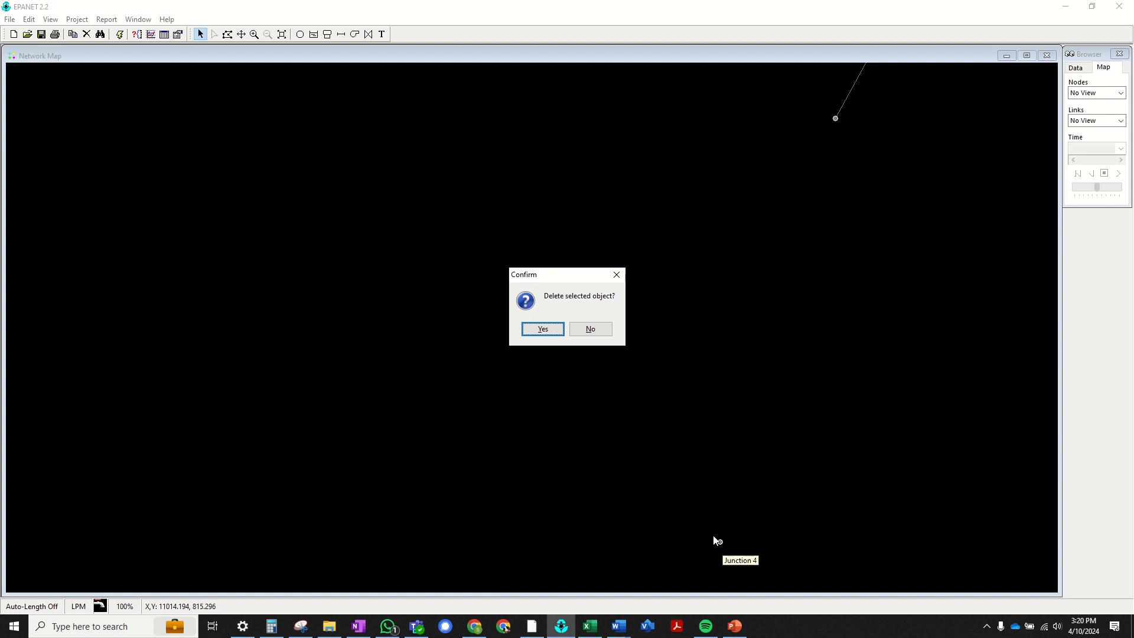
{"action": "key", "text": "Return"}
{"action": "left_click", "coordinate": [835, 120]}
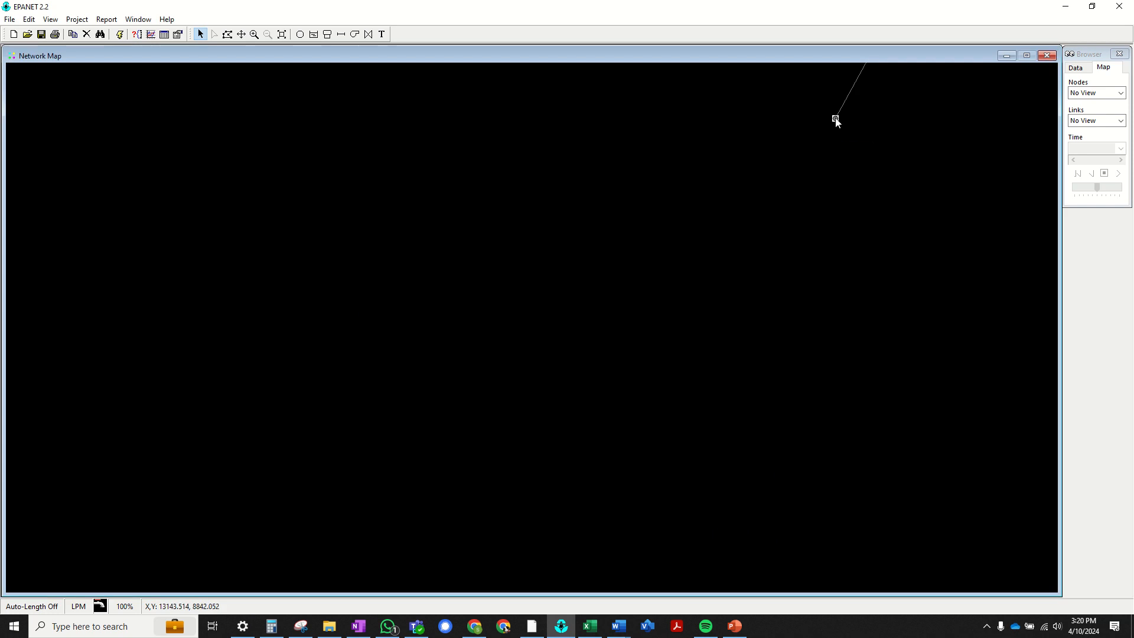
{"action": "key", "text": "Delete"}
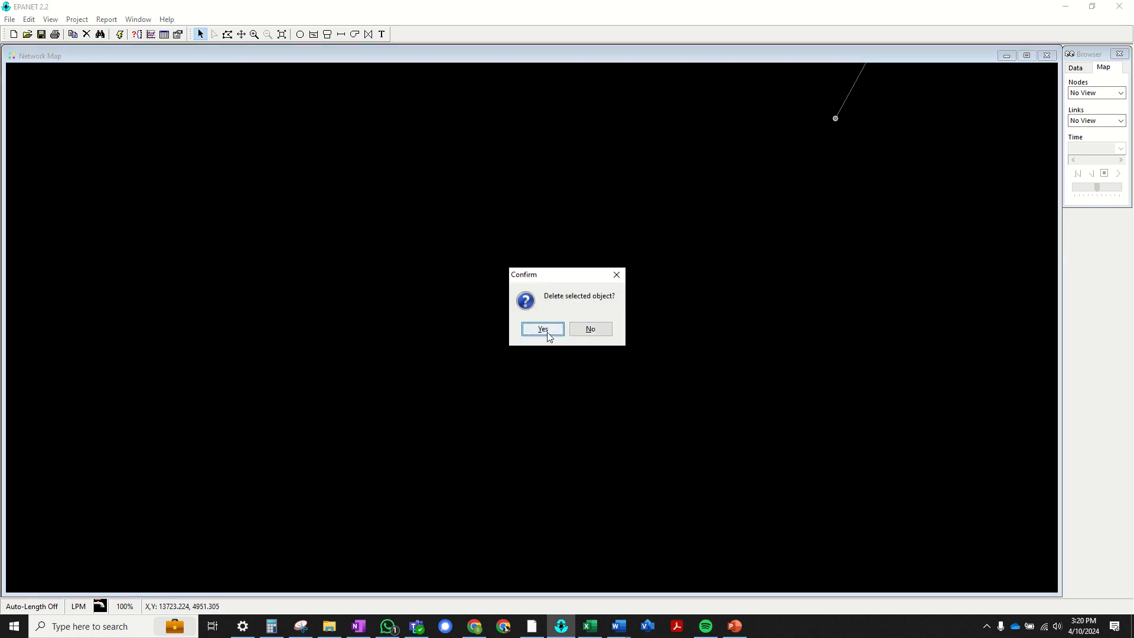
{"action": "left_click", "coordinate": [542, 329]}
Place a new reservoir near the centre of the network map and shift it lower, to about X 9398, Y 4082.
{"action": "left_click", "coordinate": [313, 35]}
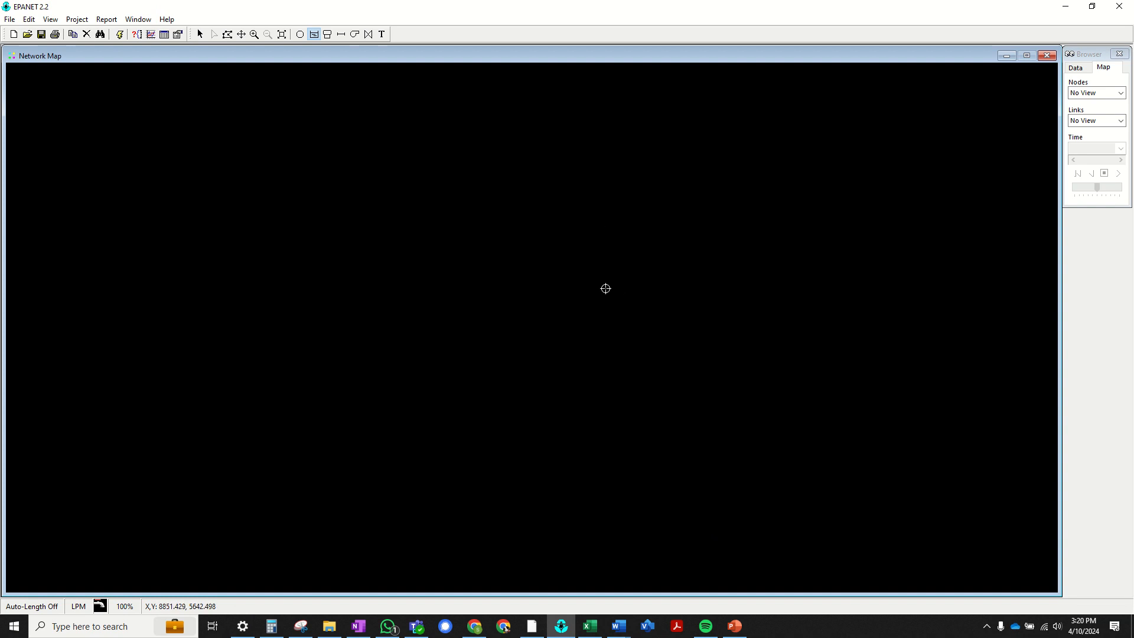
{"action": "left_click", "coordinate": [601, 290]}
{"action": "left_click", "coordinate": [200, 34]}
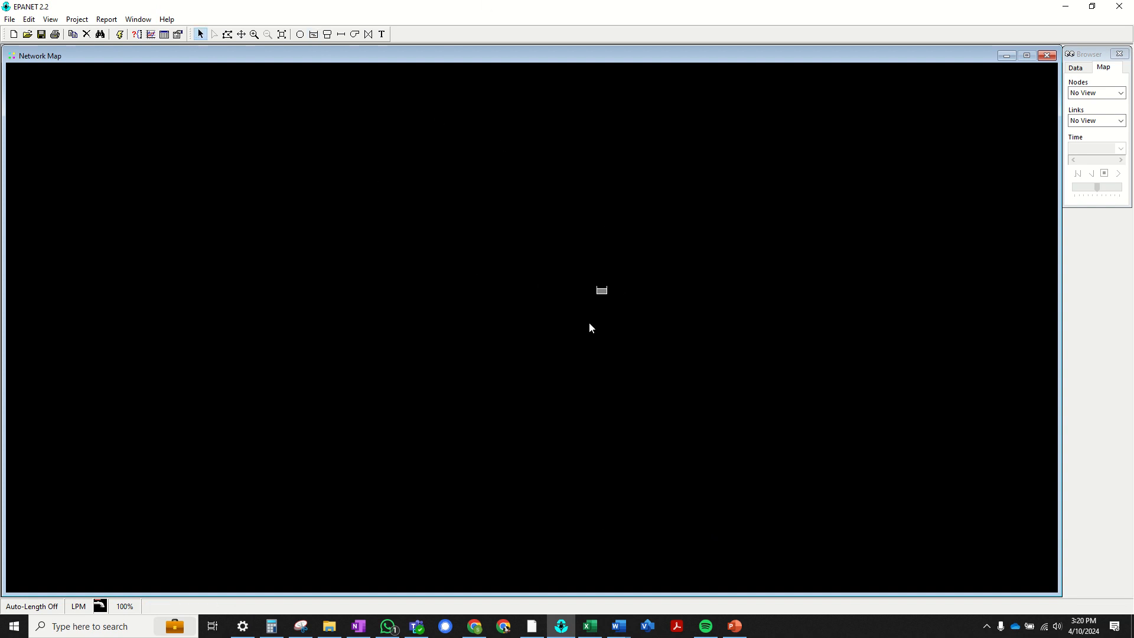
{"action": "double_click", "coordinate": [601, 292]}
{"action": "left_click_drag", "start_coordinate": [601, 292], "coordinate": [636, 371]}
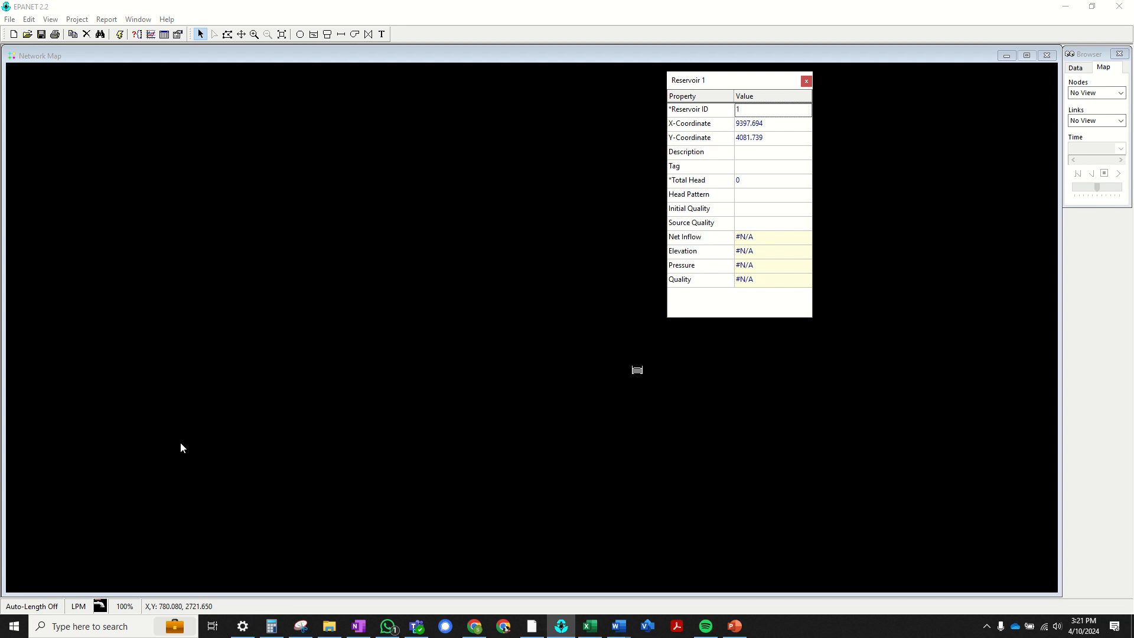
{"action": "left_click", "coordinate": [806, 82]}
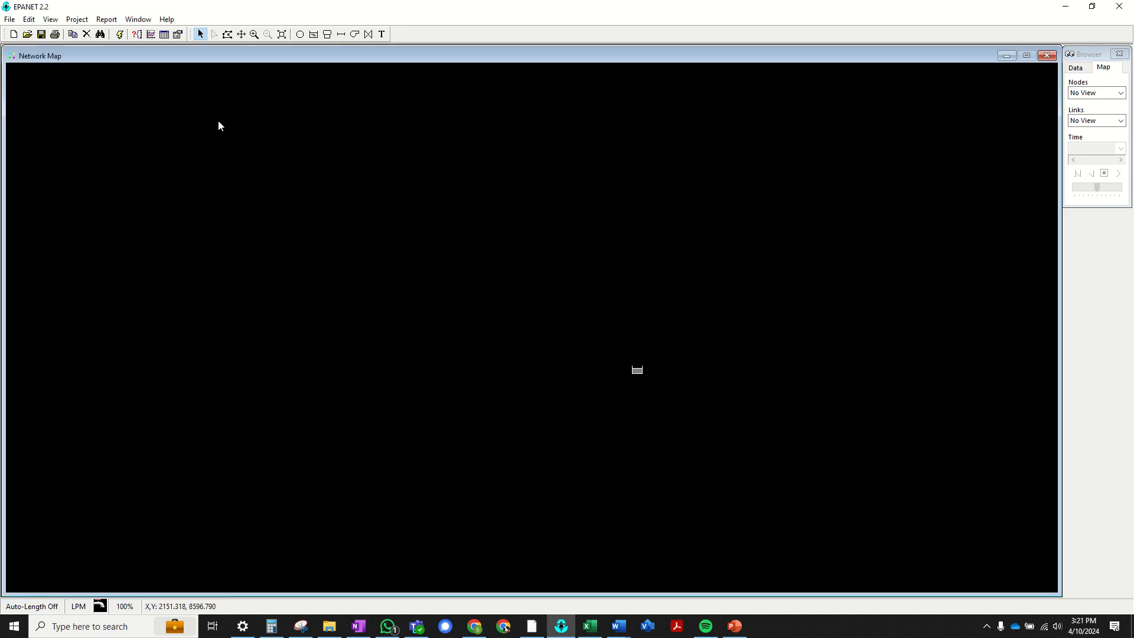
Magnify EPANET's network map to 400%, checking the wider Mutyambua layout in Google Earth between the zooms.
{"action": "left_click", "coordinate": [253, 34]}
{"action": "left_click", "coordinate": [546, 321]}
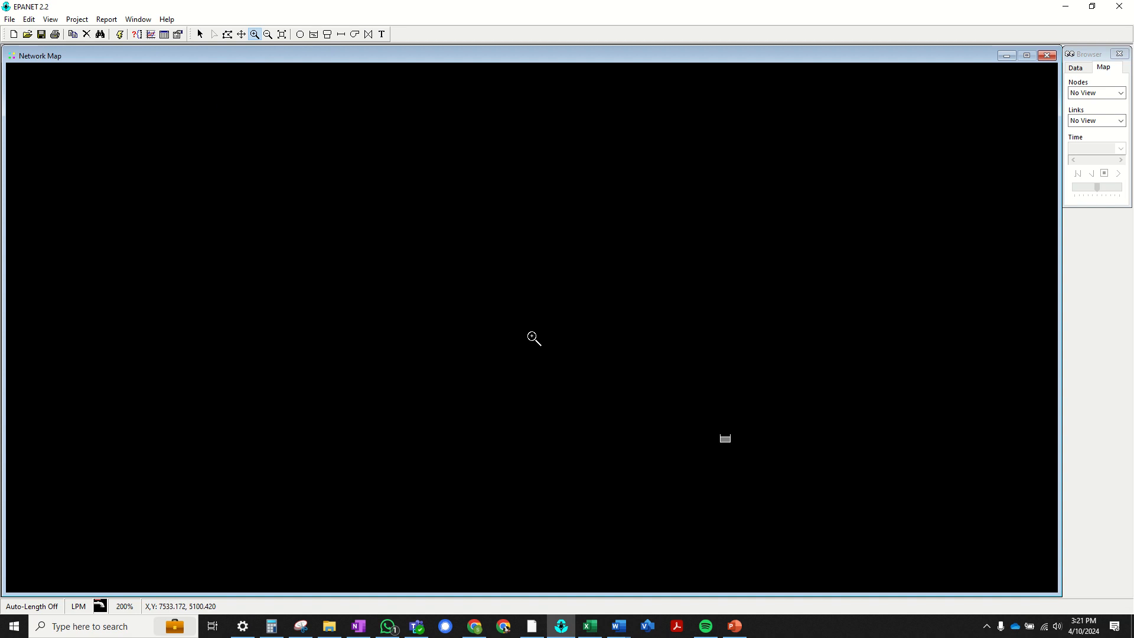
{"action": "left_click", "coordinate": [532, 626]}
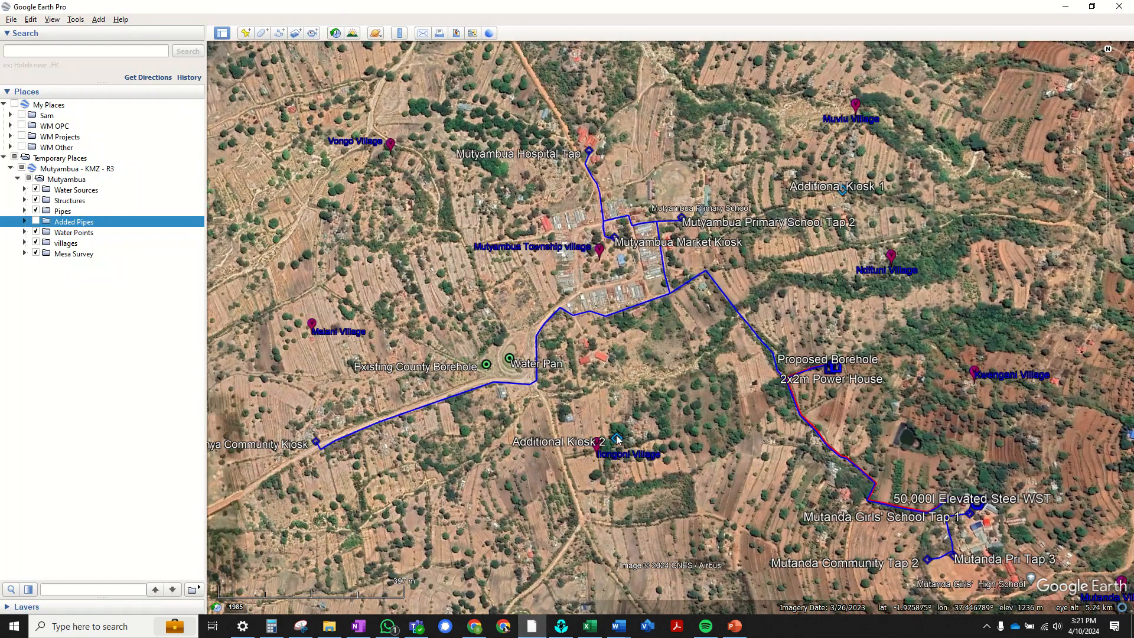
{"action": "scroll", "coordinate": [623, 267], "scroll_direction": "down", "scroll_amount": 5}
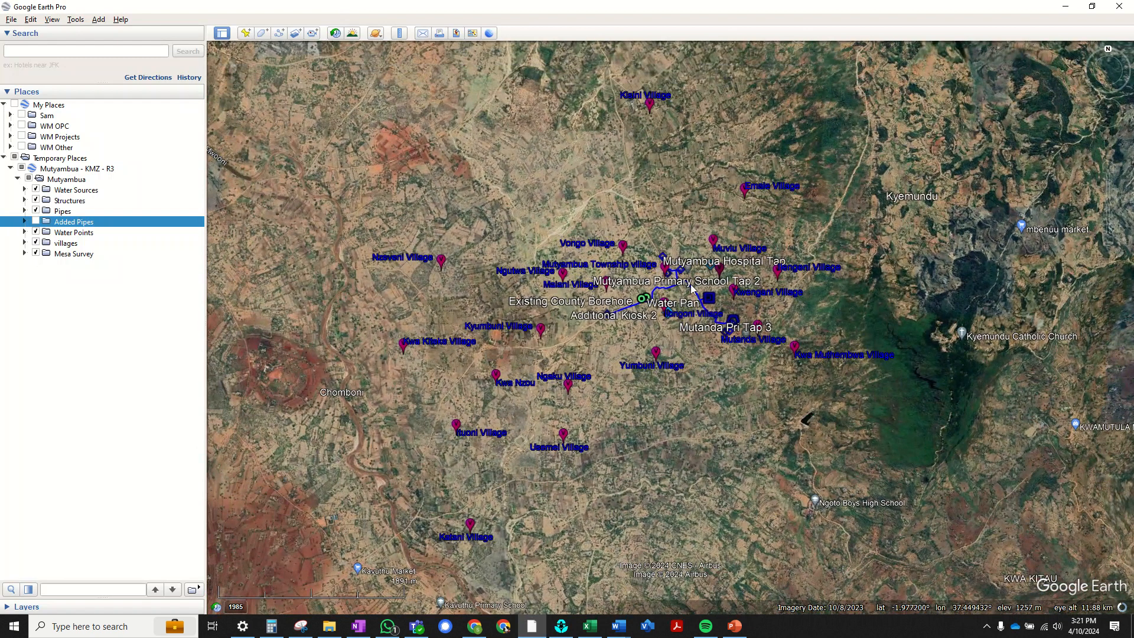
{"action": "left_click", "coordinate": [561, 626]}
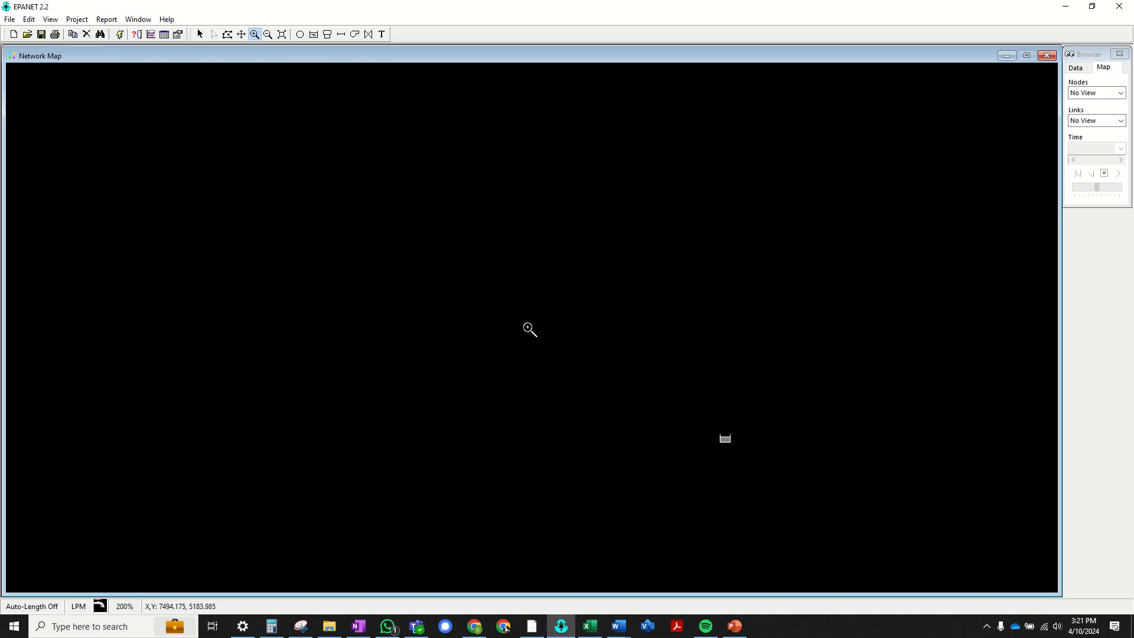
{"action": "left_click", "coordinate": [530, 329]}
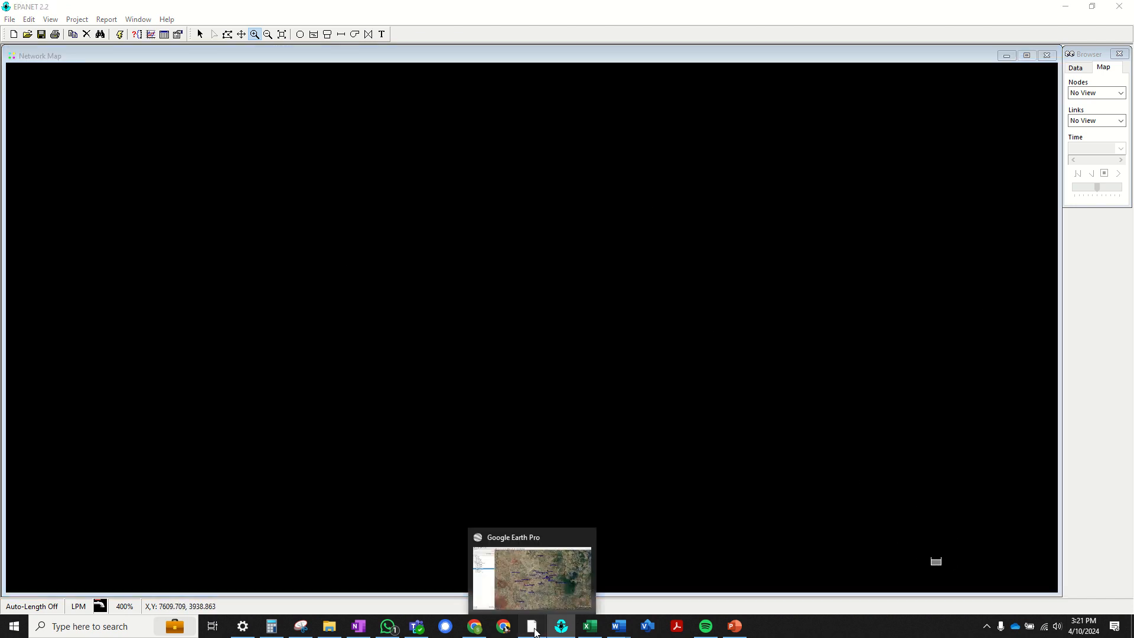
Check the pipe layout in Google Earth, reposition EPANET's reservoir to about X 9208, Y 4526, and move its property editor clear of the drawing area.
{"action": "left_click", "coordinate": [534, 630]}
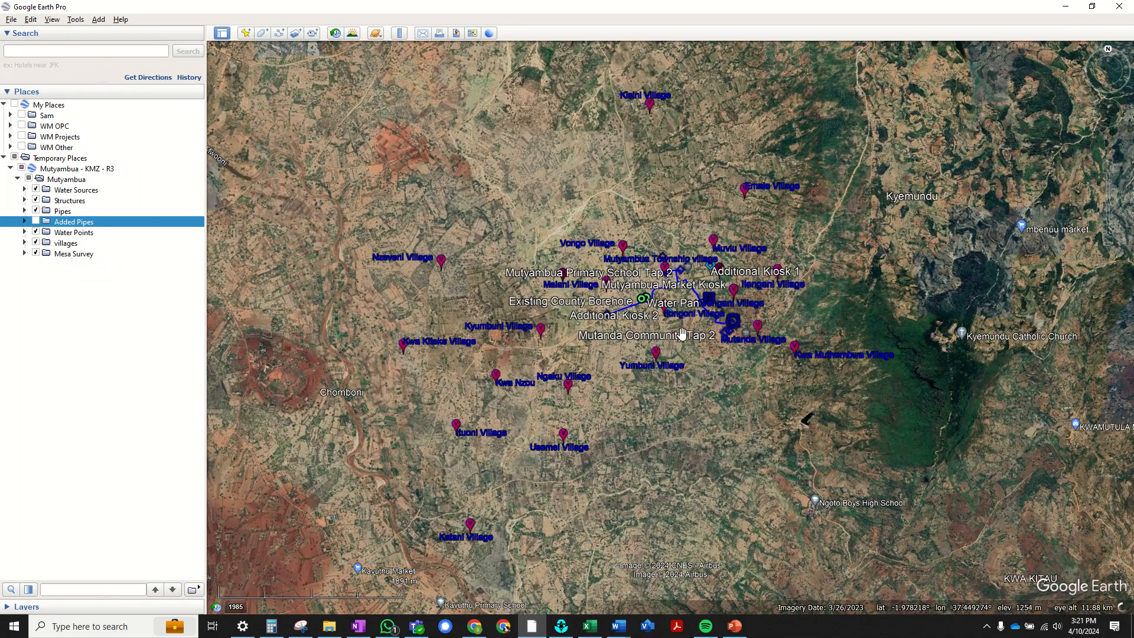
{"action": "scroll", "coordinate": [738, 310], "scroll_direction": "up", "scroll_amount": 3}
{"action": "scroll", "coordinate": [679, 443], "scroll_direction": "up", "scroll_amount": 3}
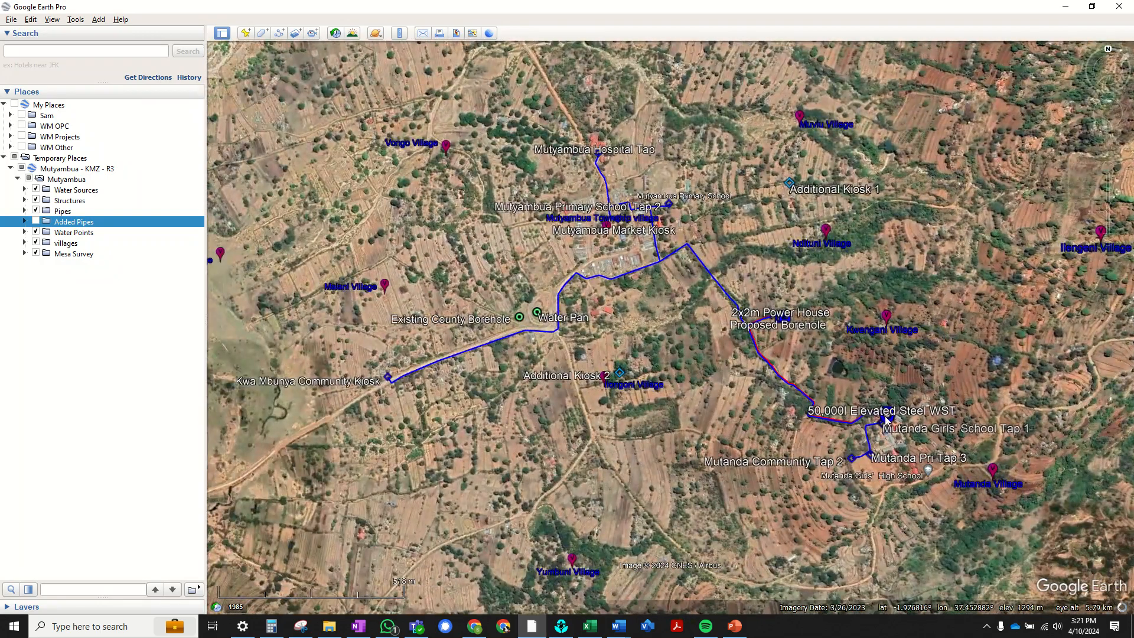
{"action": "left_click", "coordinate": [561, 626]}
{"action": "left_click", "coordinate": [199, 35]}
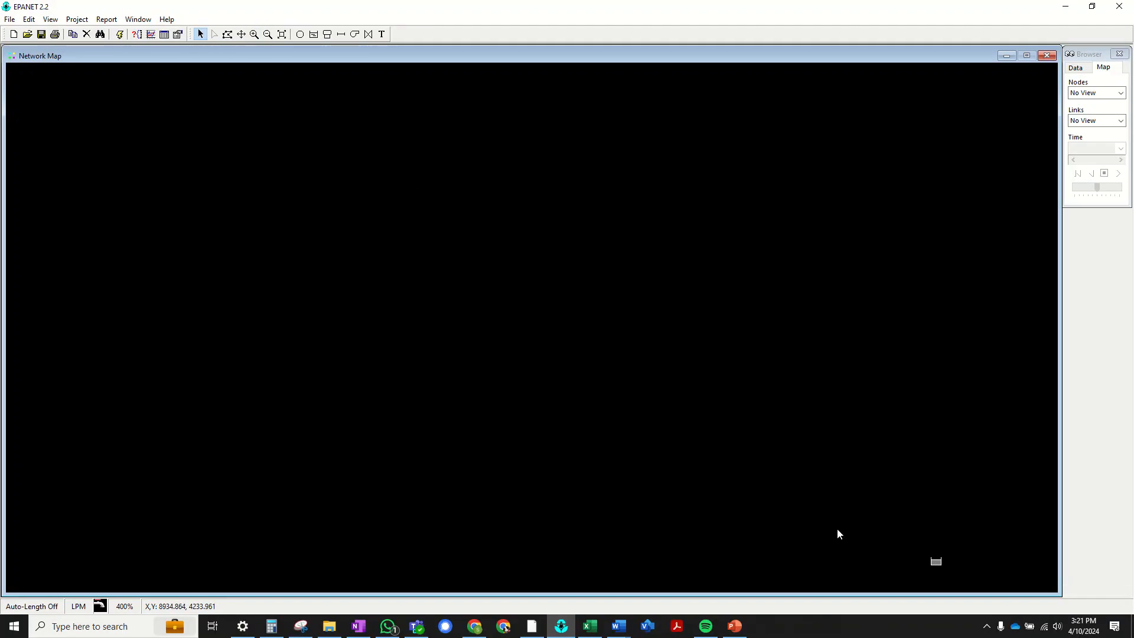
{"action": "double_click", "coordinate": [936, 561]}
{"action": "left_click_drag", "start_coordinate": [910, 515], "coordinate": [895, 468]}
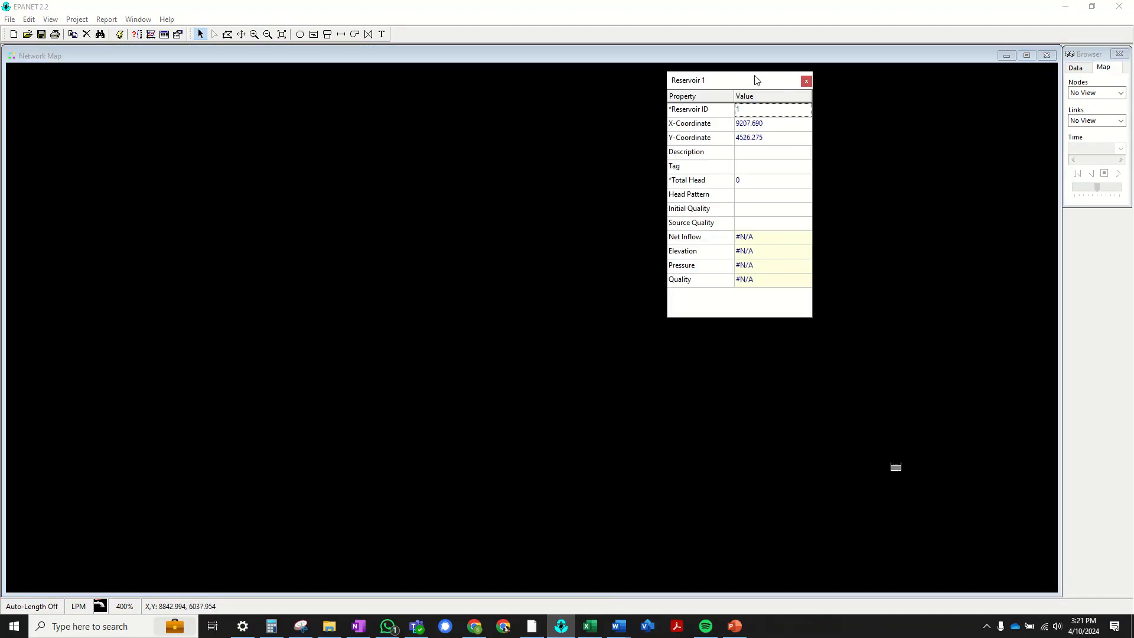
{"action": "left_click_drag", "start_coordinate": [756, 80], "coordinate": [157, 177]}
{"action": "left_click_drag", "start_coordinate": [156, 414], "coordinate": [157, 392]}
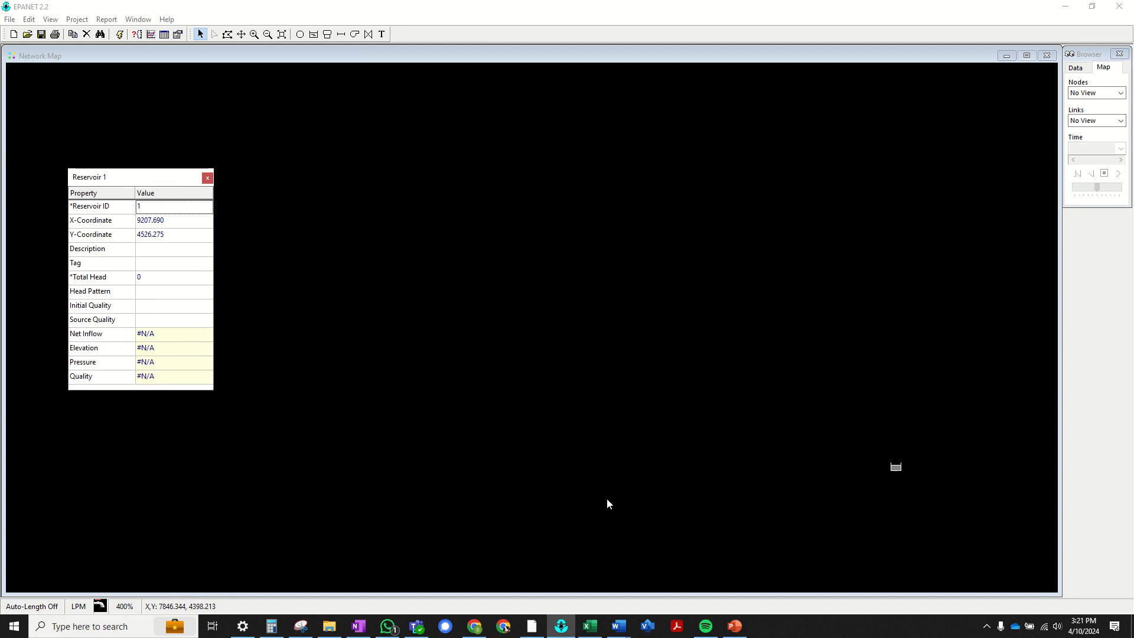
Examine the pipes around the 50,000l Elevated Steel WST in Google Earth and move EPANET's reservoir up to about X 9160, Y 4730.
{"action": "left_click", "coordinate": [539, 627]}
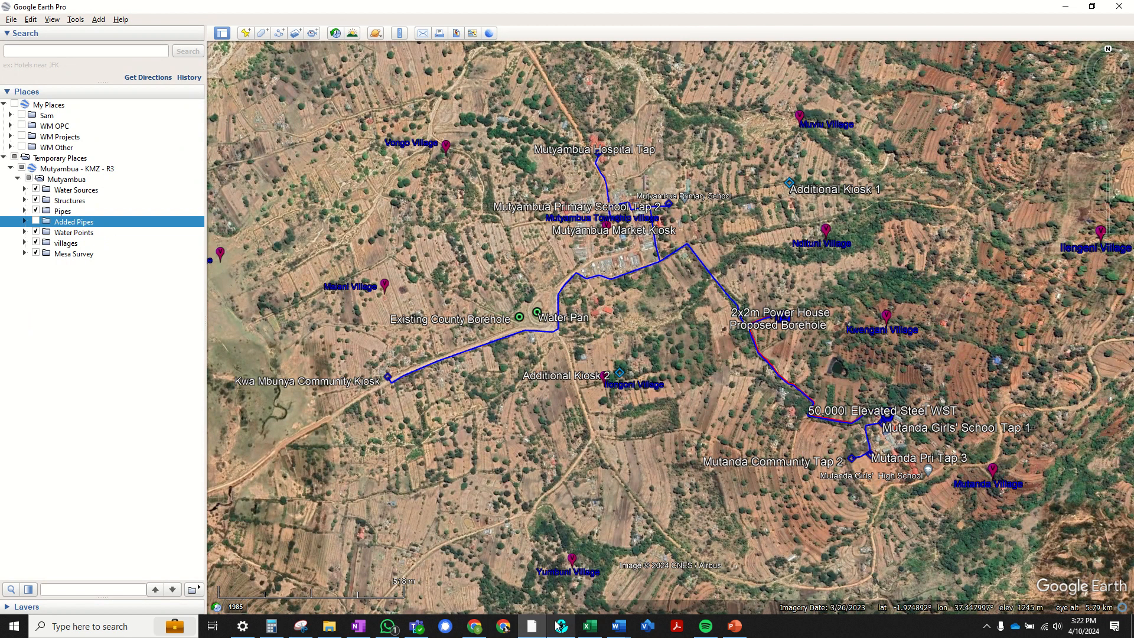
{"action": "mouse_move", "coordinate": [557, 626]}
{"action": "left_click_drag", "start_coordinate": [517, 8], "coordinate": [1133, 331]}
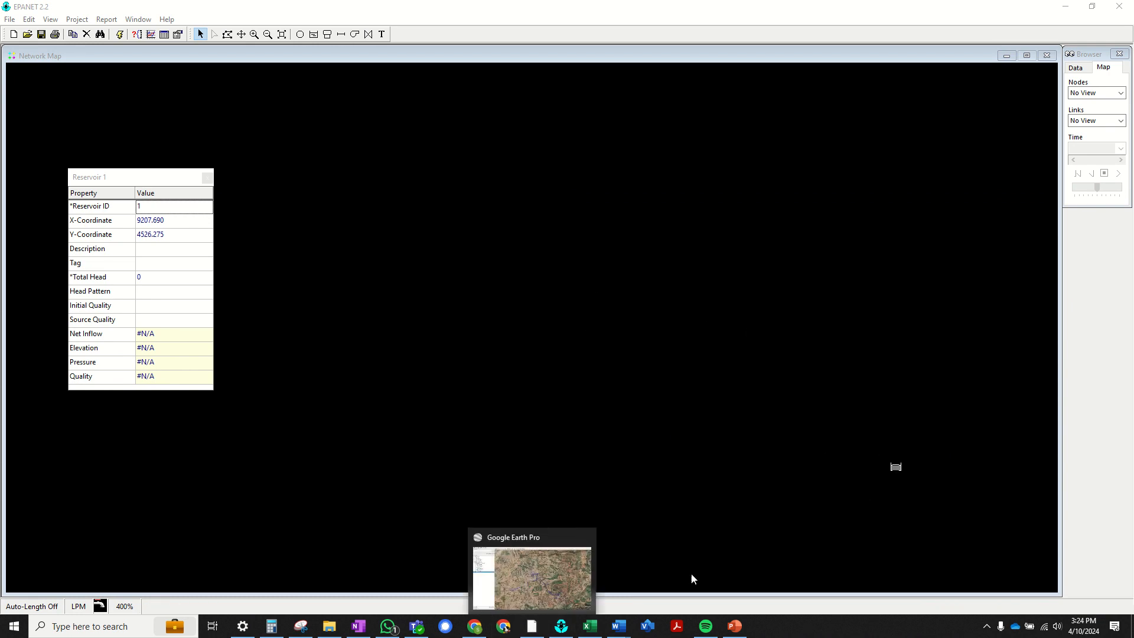
{"action": "left_click", "coordinate": [531, 575]}
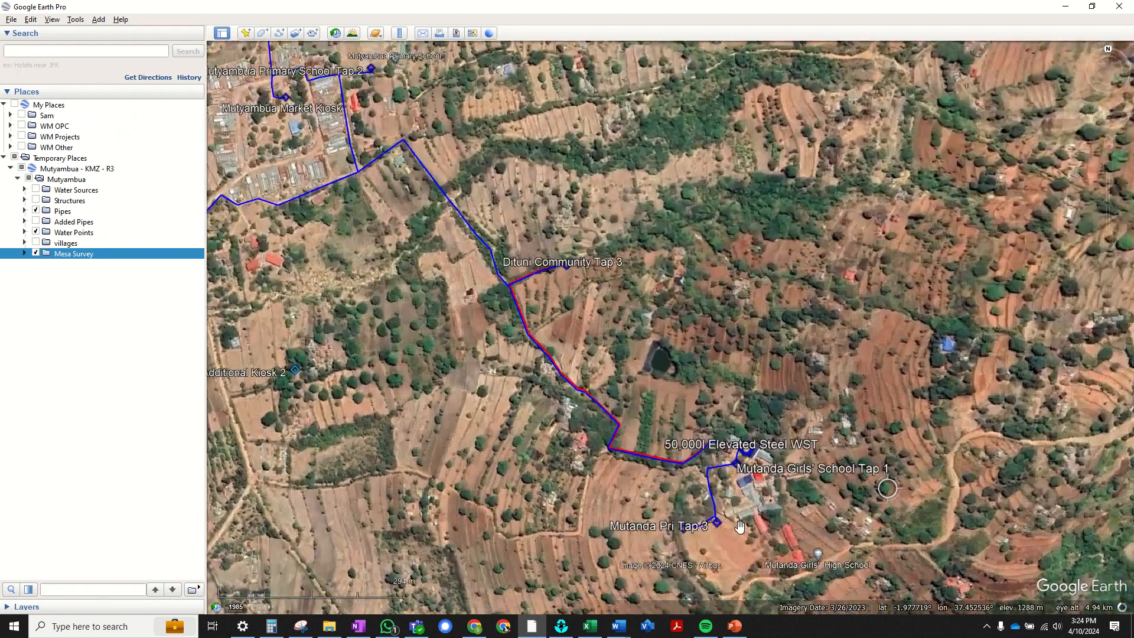
{"action": "scroll", "coordinate": [740, 526], "scroll_direction": "up", "scroll_amount": 5}
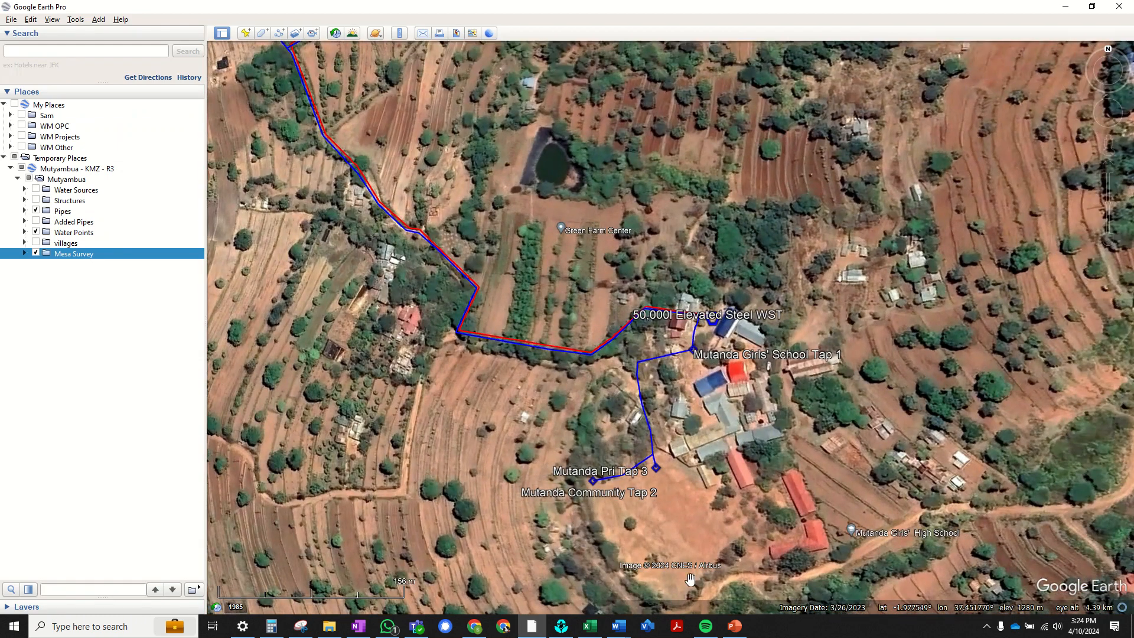
{"action": "left_click", "coordinate": [571, 634]}
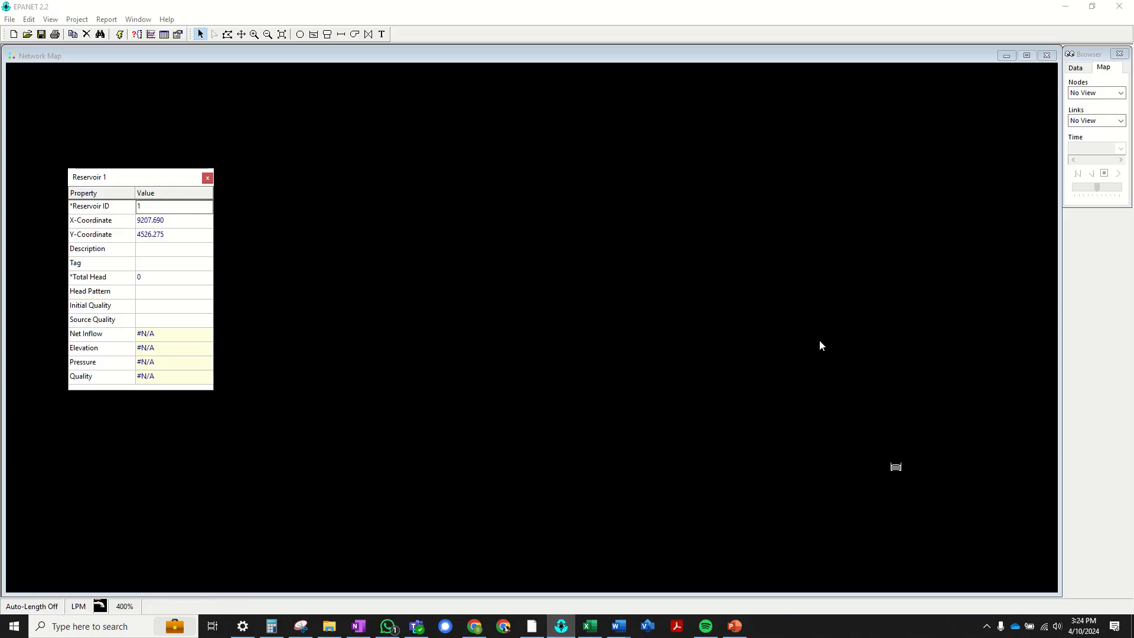
{"action": "left_click_drag", "start_coordinate": [894, 465], "coordinate": [885, 421]}
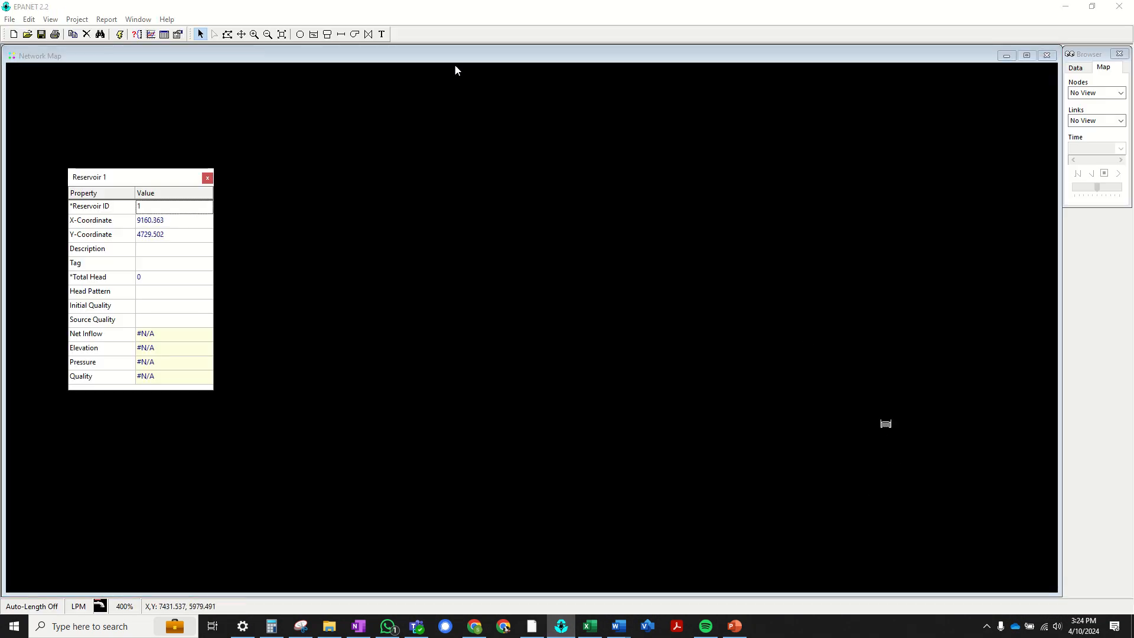
Add a junction connected to the reservoir by a pipe and align it directly below, at about X 9160, Y 4607.
{"action": "left_click", "coordinate": [300, 34]}
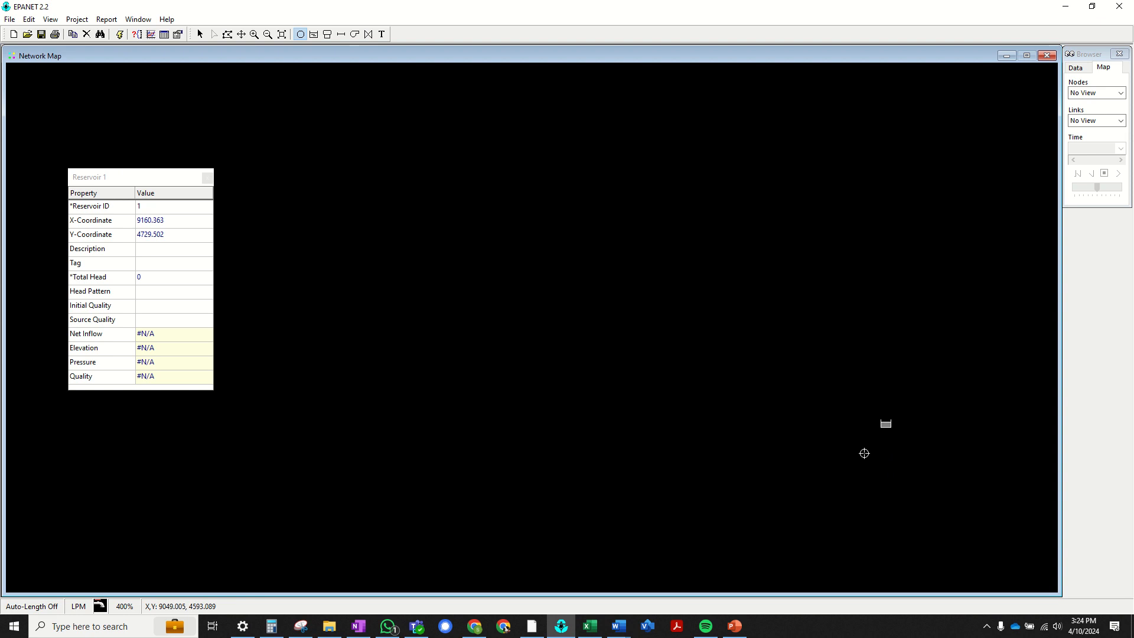
{"action": "left_click", "coordinate": [869, 451]}
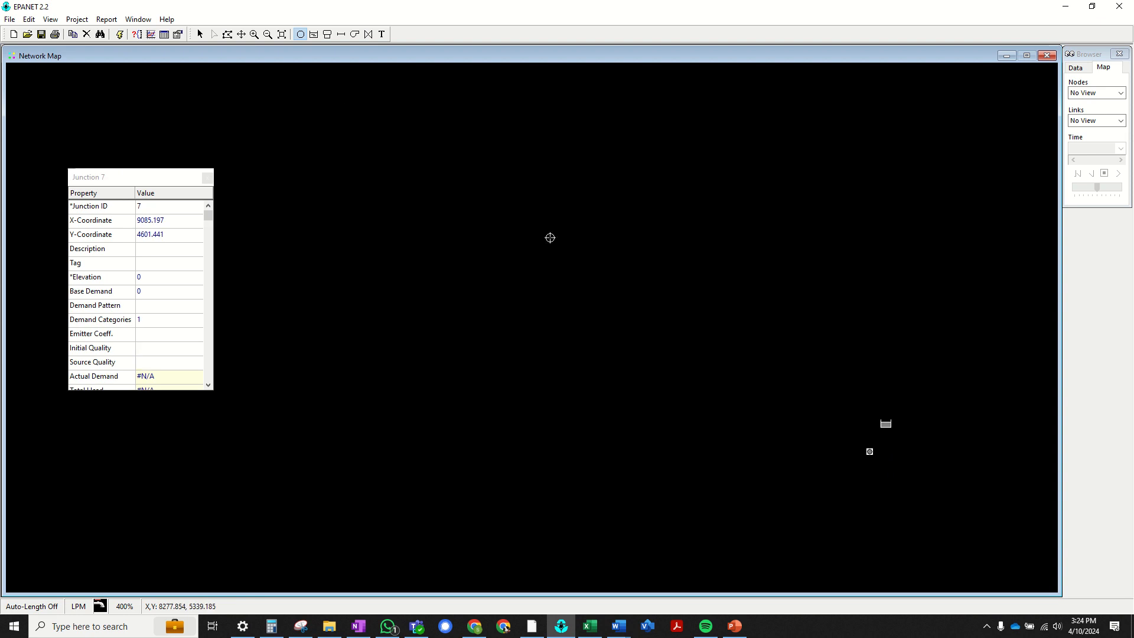
{"action": "left_click", "coordinate": [341, 34]}
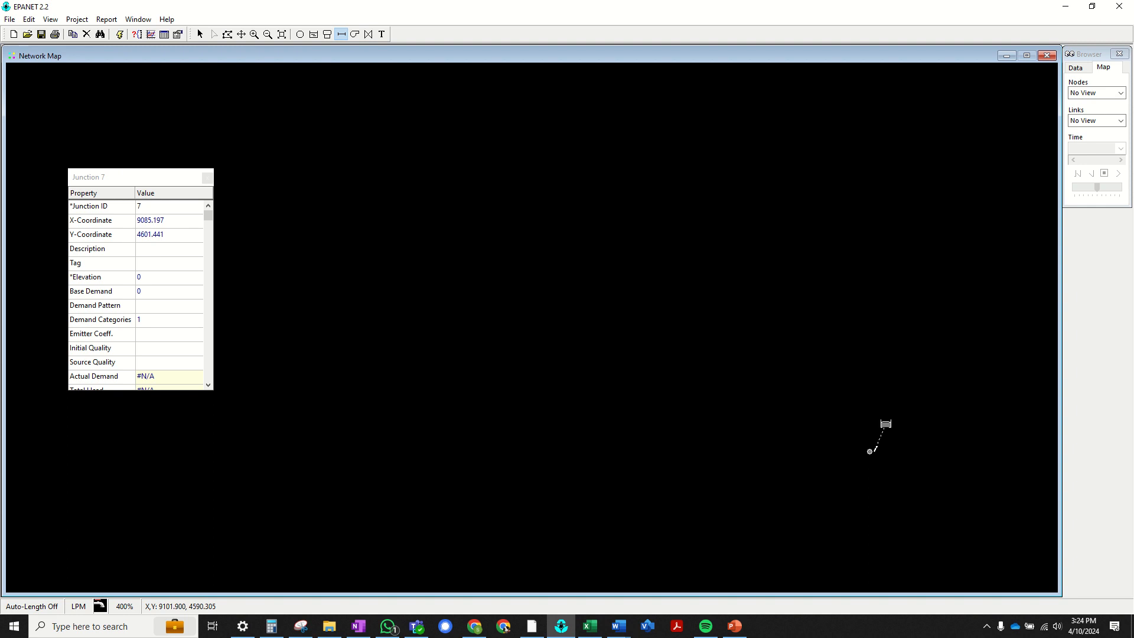
{"action": "left_click", "coordinate": [869, 451]}
{"action": "left_click", "coordinate": [200, 34]}
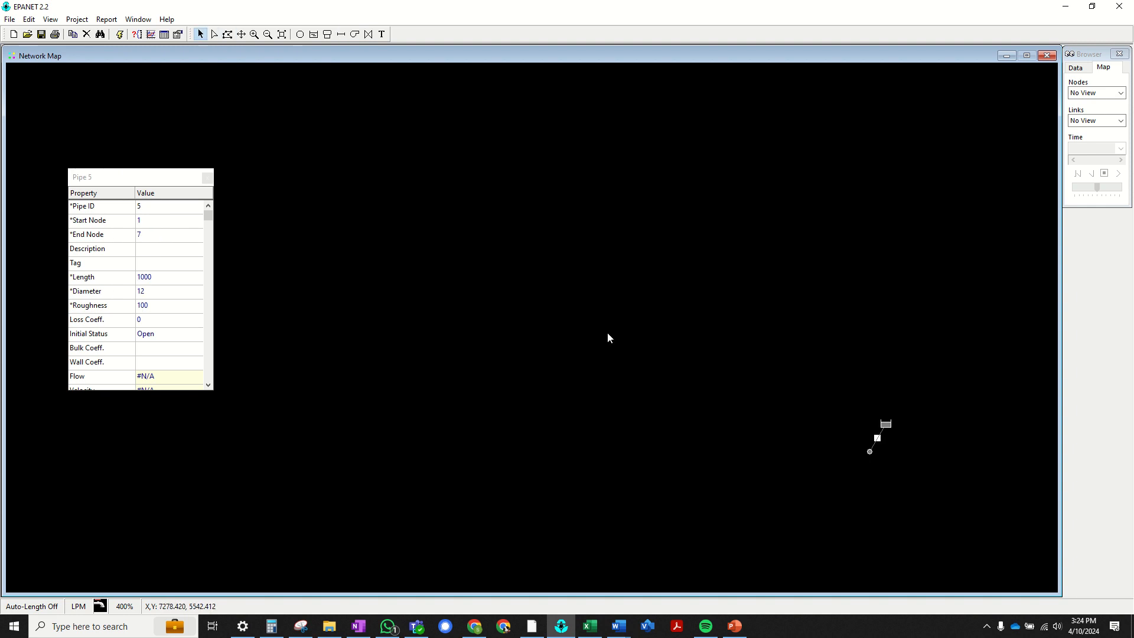
{"action": "left_click_drag", "start_coordinate": [869, 452], "coordinate": [887, 453]}
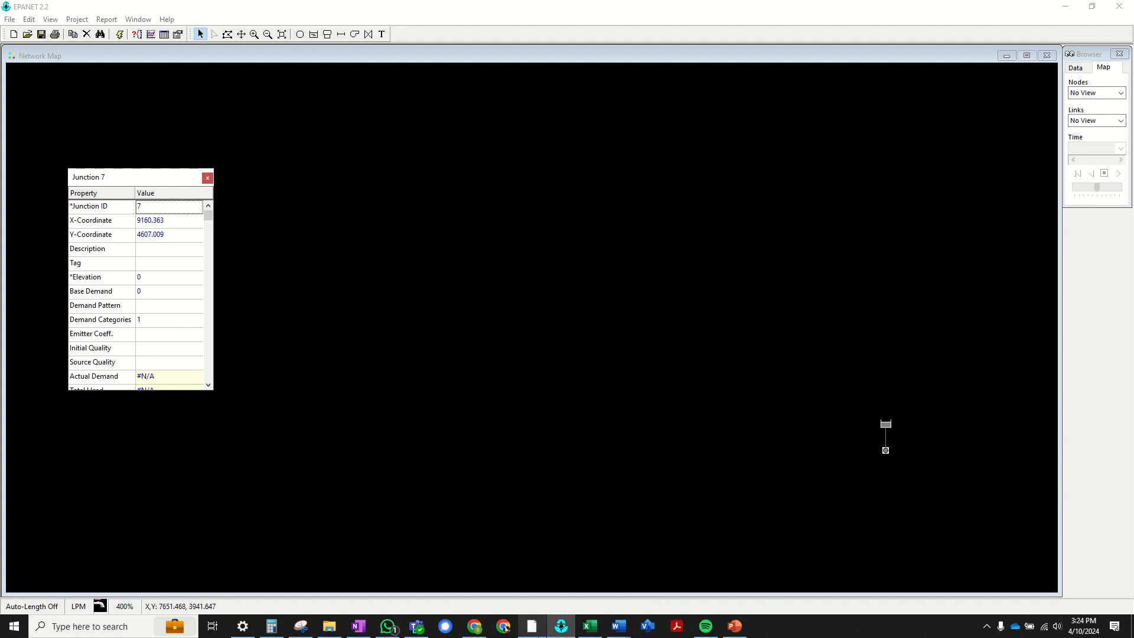
Inspect the pipeline bend west of the elevated tank in Google Earth and add a second EPANET junction at about X 9021, Y 4607.
{"action": "left_click", "coordinate": [532, 626]}
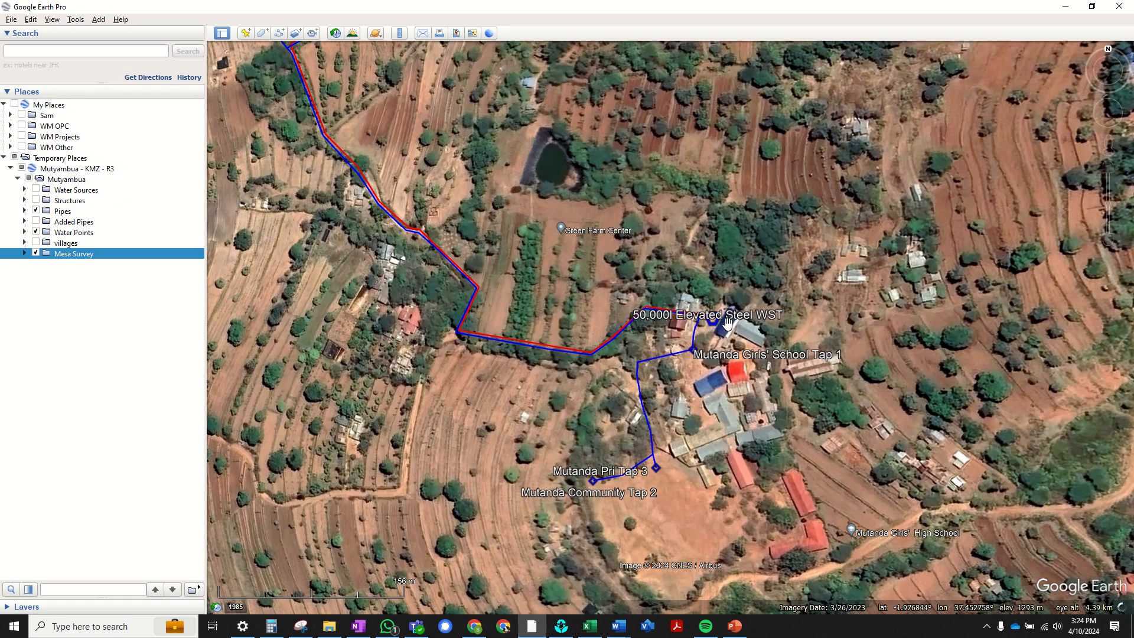
{"action": "scroll", "coordinate": [694, 412], "scroll_direction": "up", "scroll_amount": 1}
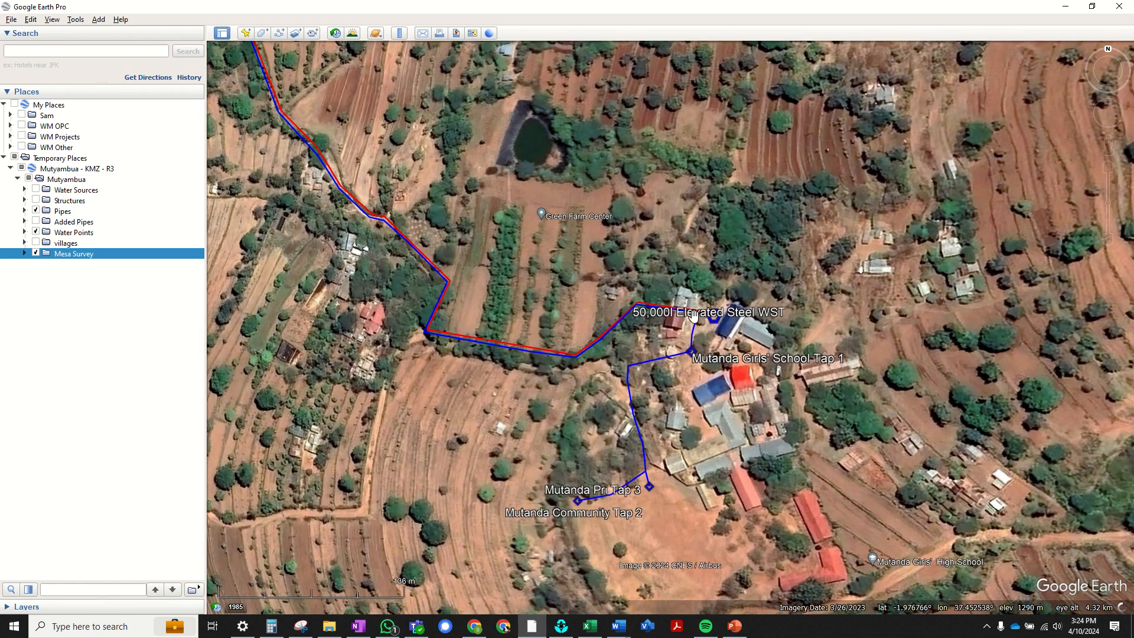
{"action": "scroll", "coordinate": [603, 443], "scroll_direction": "up", "scroll_amount": 3}
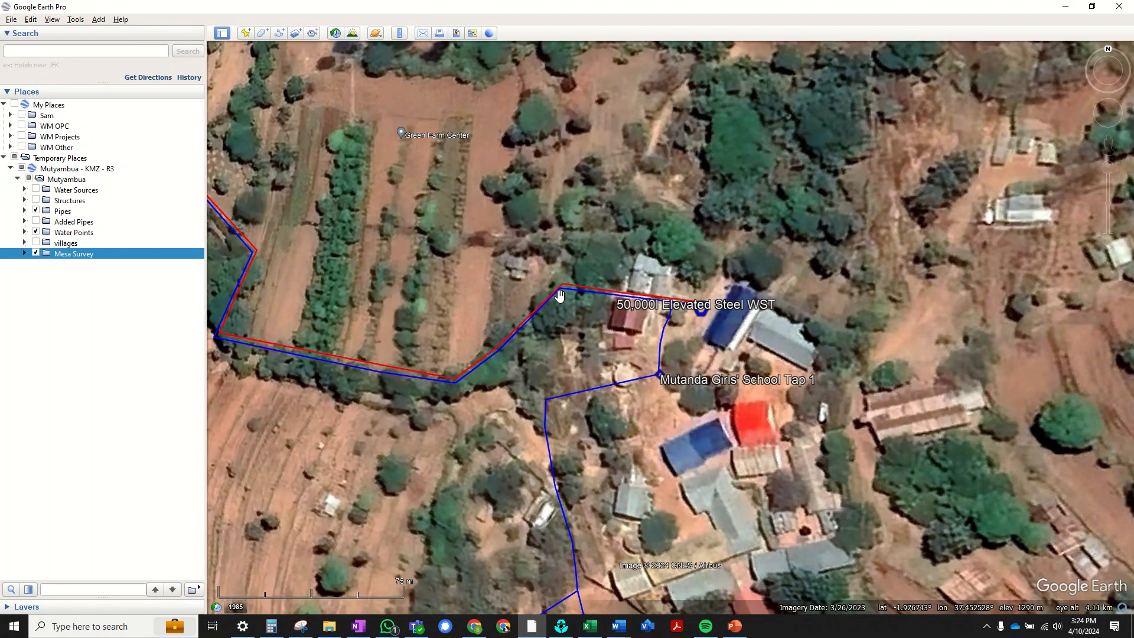
{"action": "left_click", "coordinate": [561, 625]}
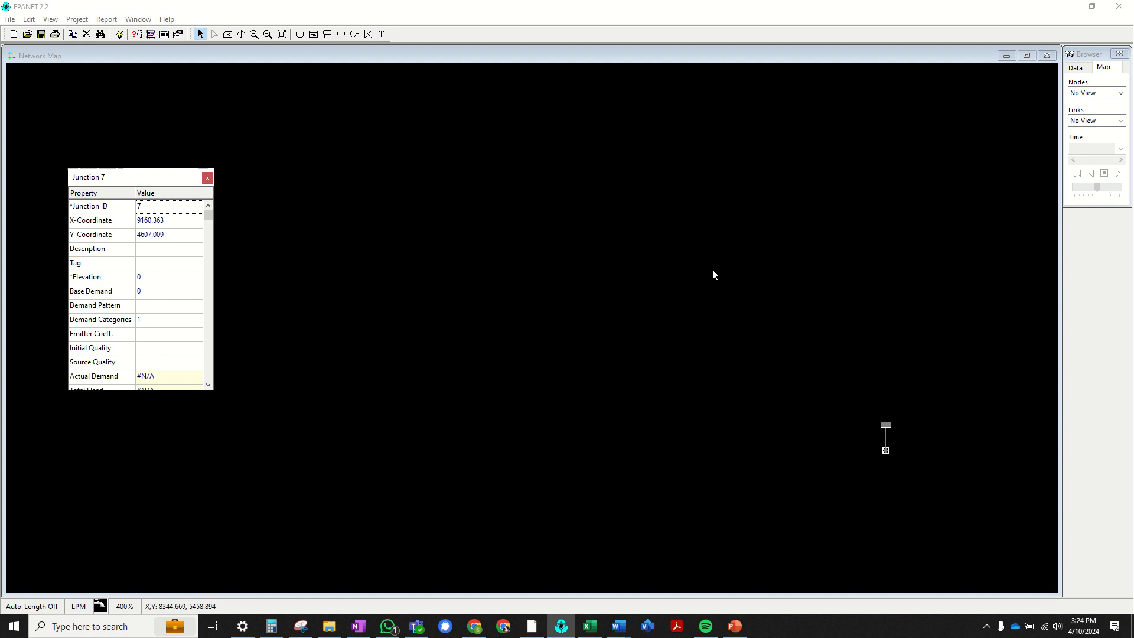
{"action": "left_click", "coordinate": [302, 34]}
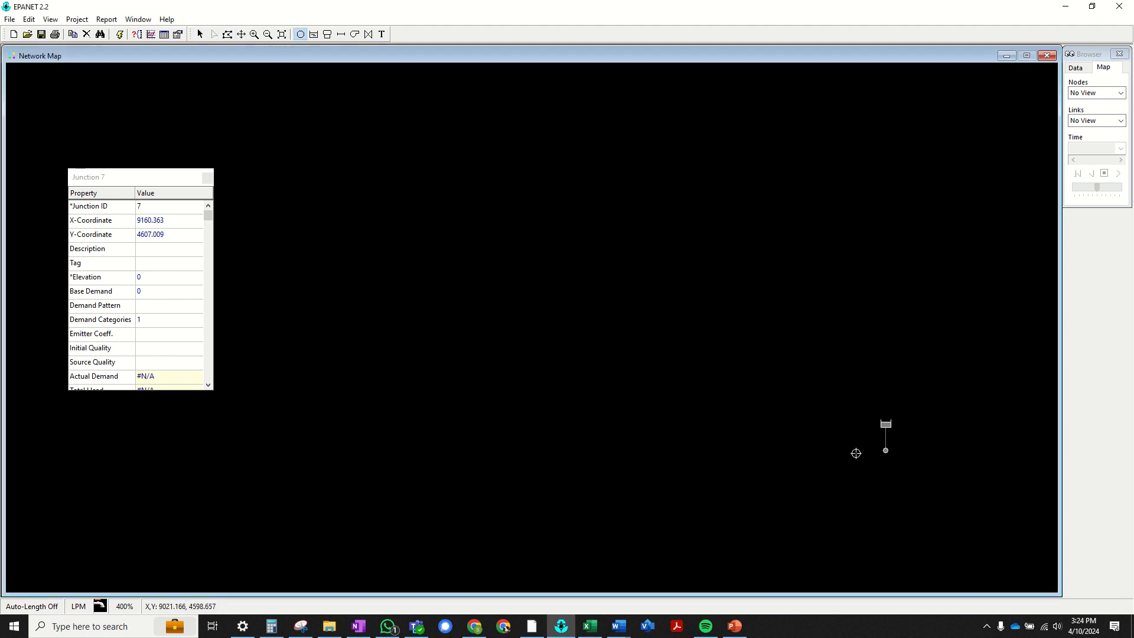
{"action": "left_click", "coordinate": [855, 450]}
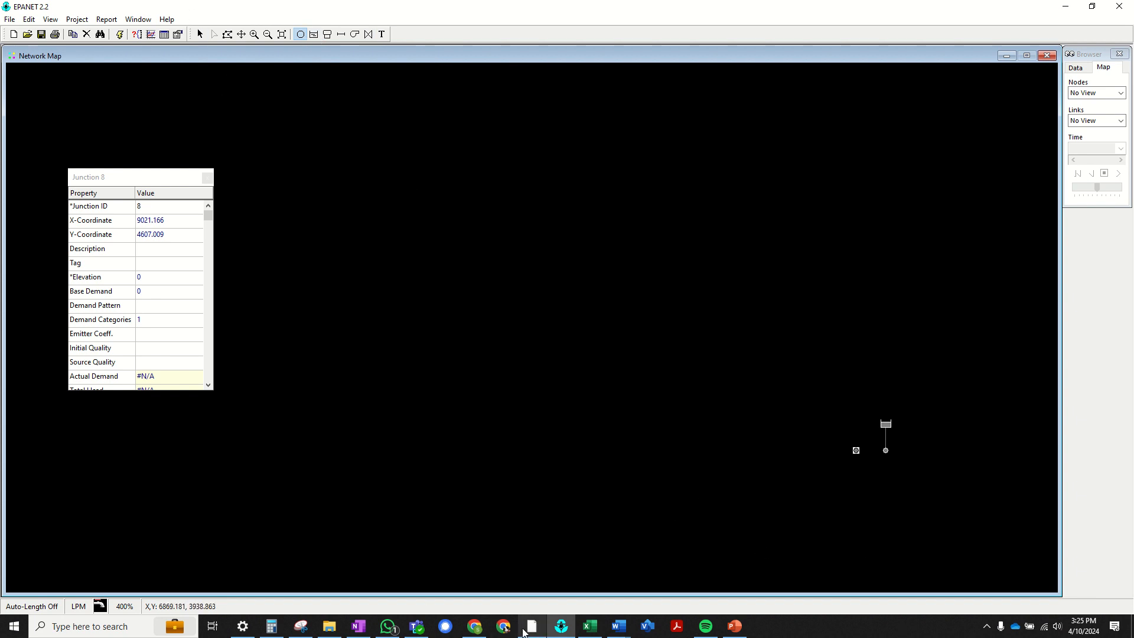
Follow the pipe route in Google Earth and add EPANET junctions at about X 9021, Y 4440 and X 8776, Y 4142.
{"action": "left_click", "coordinate": [531, 626]}
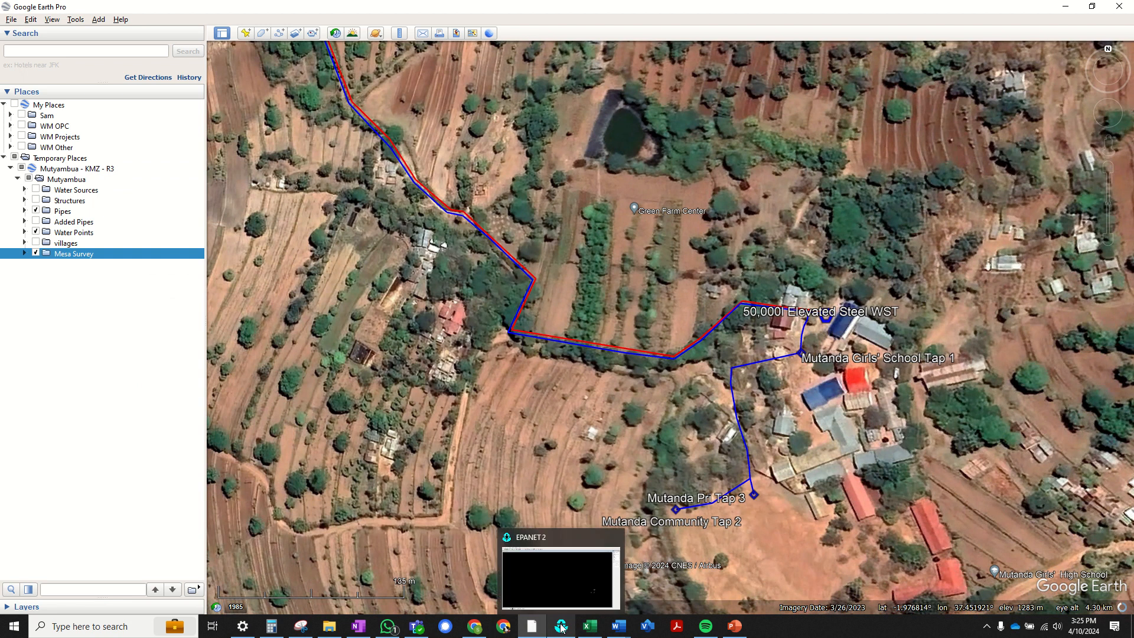
{"action": "left_click", "coordinate": [561, 627]}
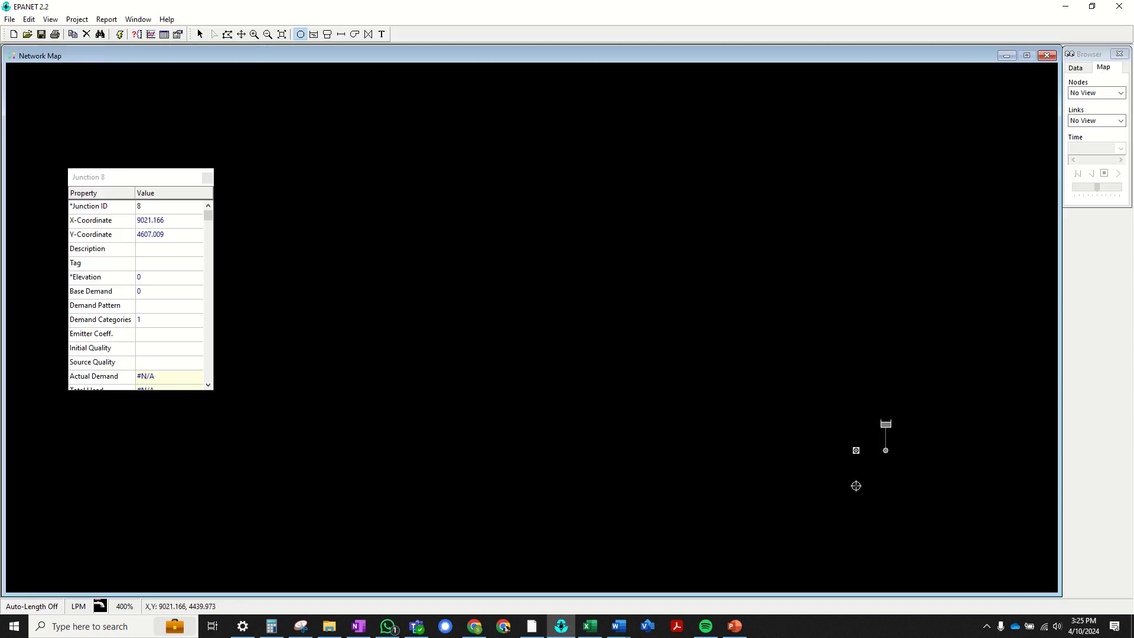
{"action": "left_click", "coordinate": [855, 485]}
{"action": "left_click", "coordinate": [524, 629]}
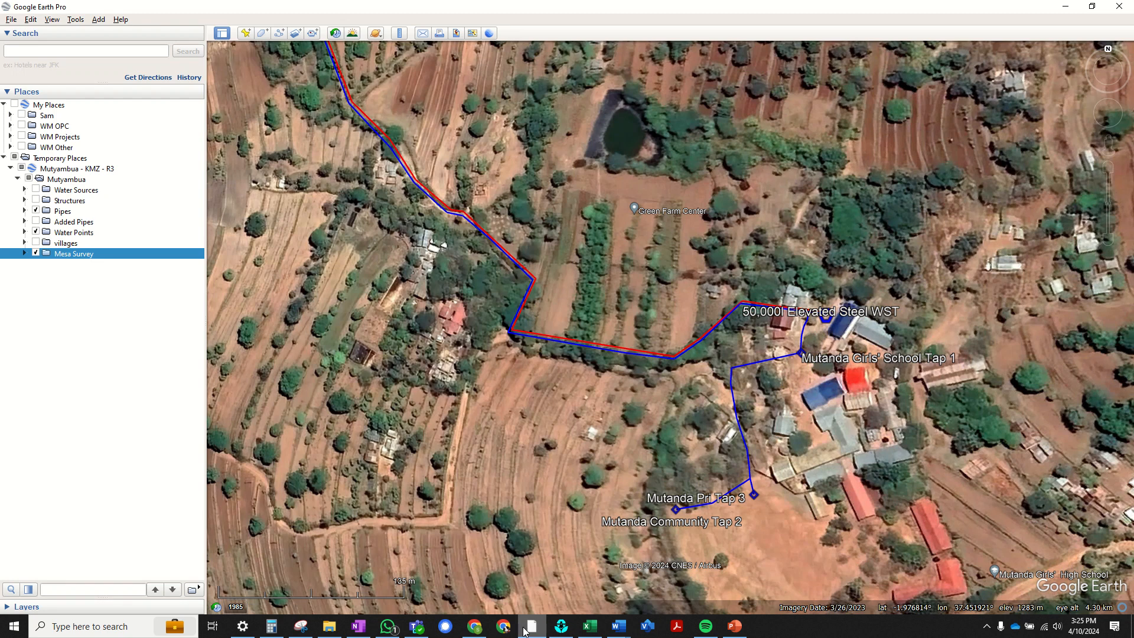
{"action": "left_click", "coordinate": [524, 631]}
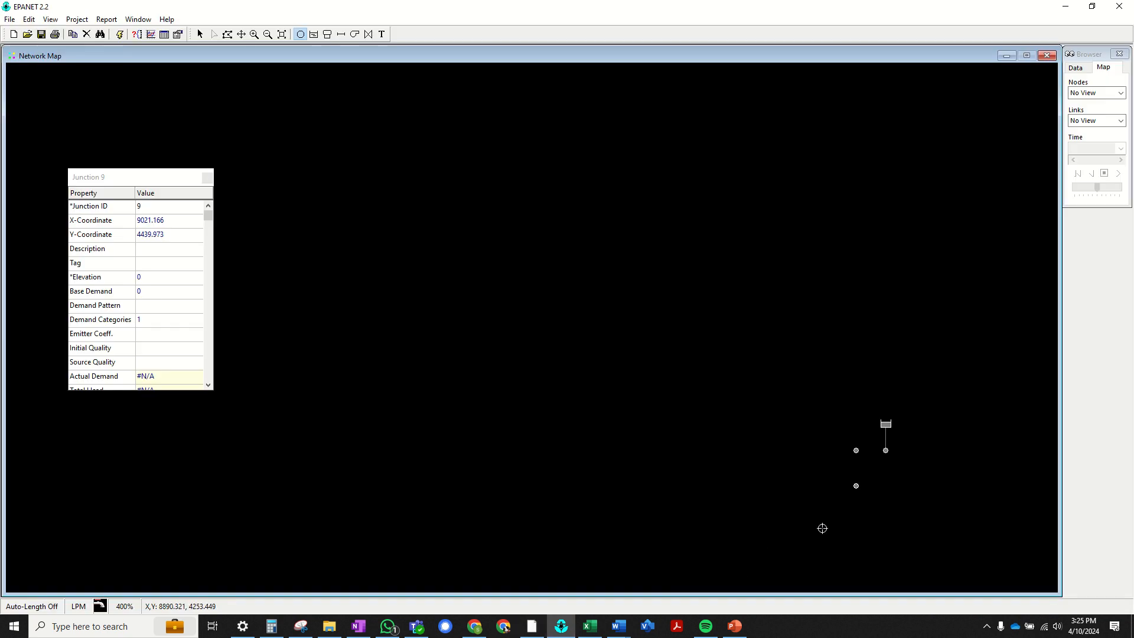
{"action": "left_click", "coordinate": [803, 549]}
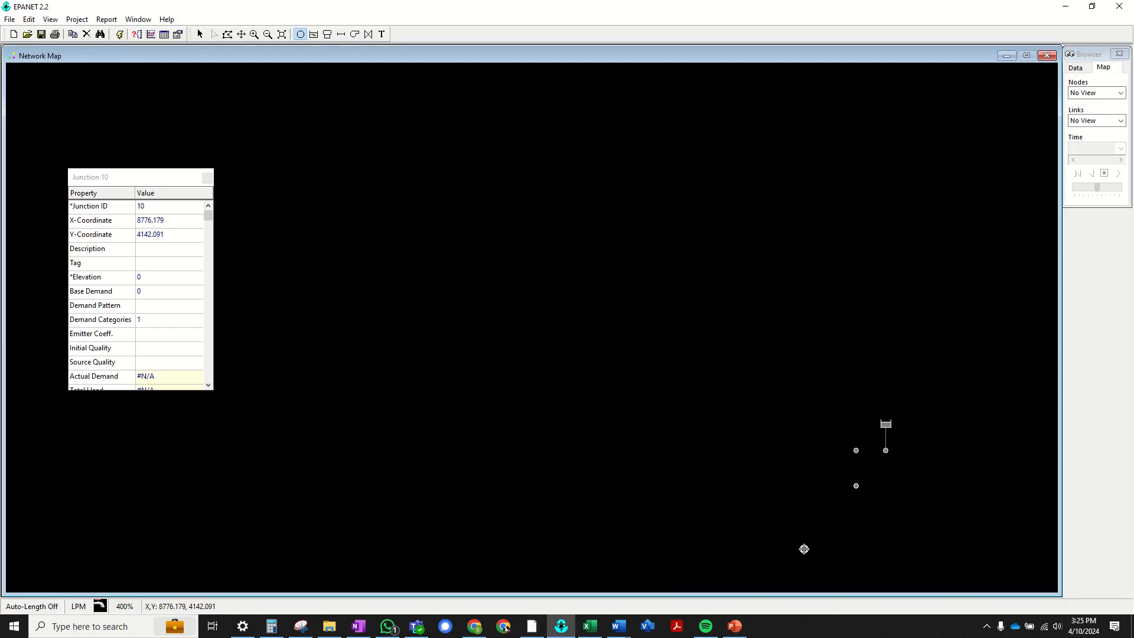
Check the tap branches in Google Earth, then add a junction just above junction 10 and another at about X 8166, Y 4167.
{"action": "left_click", "coordinate": [535, 629]}
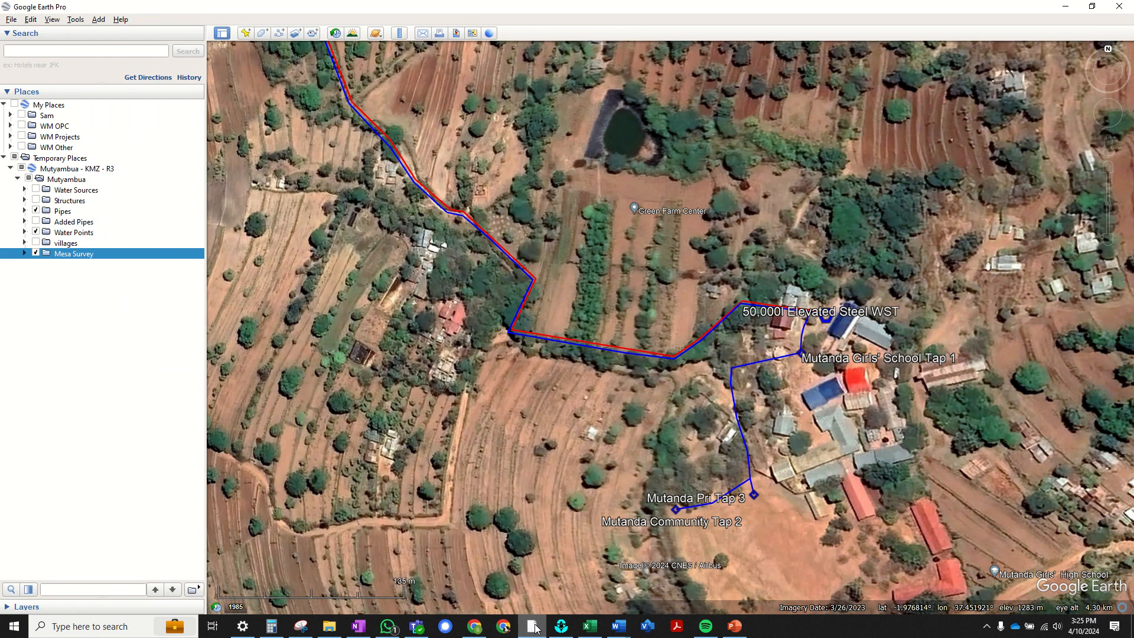
{"action": "left_click", "coordinate": [535, 628]}
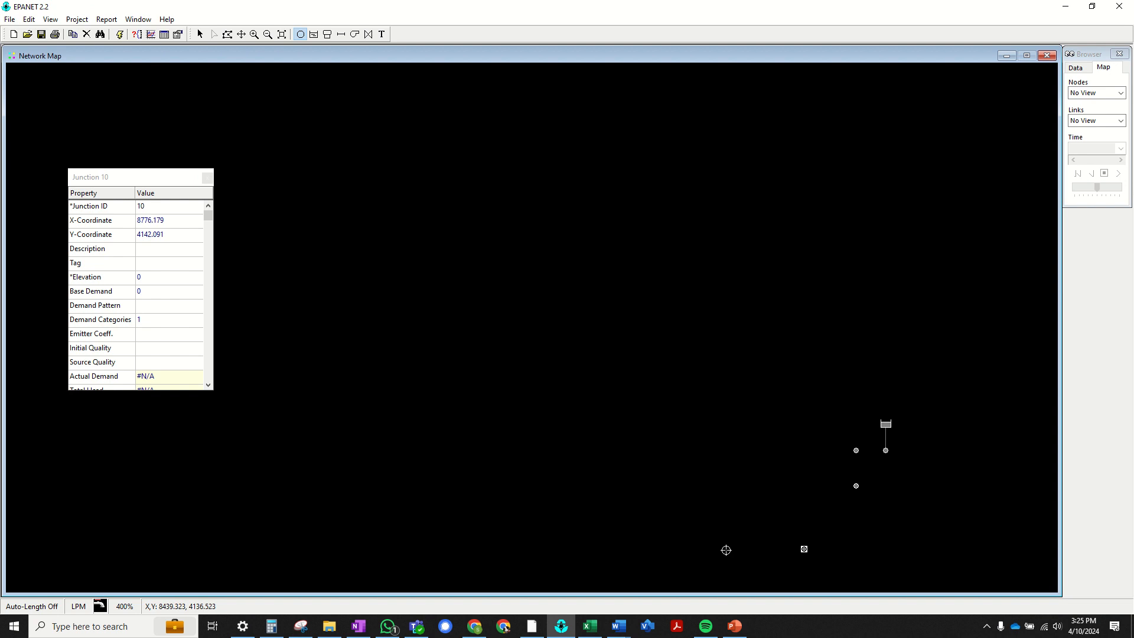
{"action": "left_click", "coordinate": [802, 529]}
{"action": "left_click", "coordinate": [674, 543]}
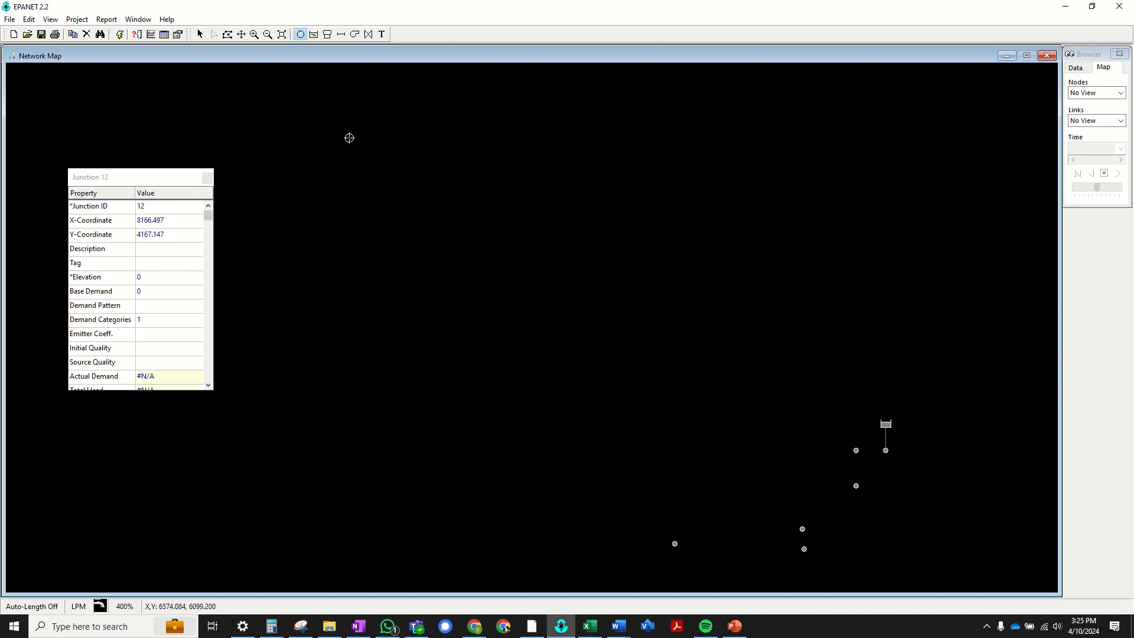
Recheck the layout and connect junctions 7, 8, 9 and 11 with pipes, bending pipe 9–11, and branch pipes from 11 to 10 and 12.
{"action": "left_click", "coordinate": [531, 626]}
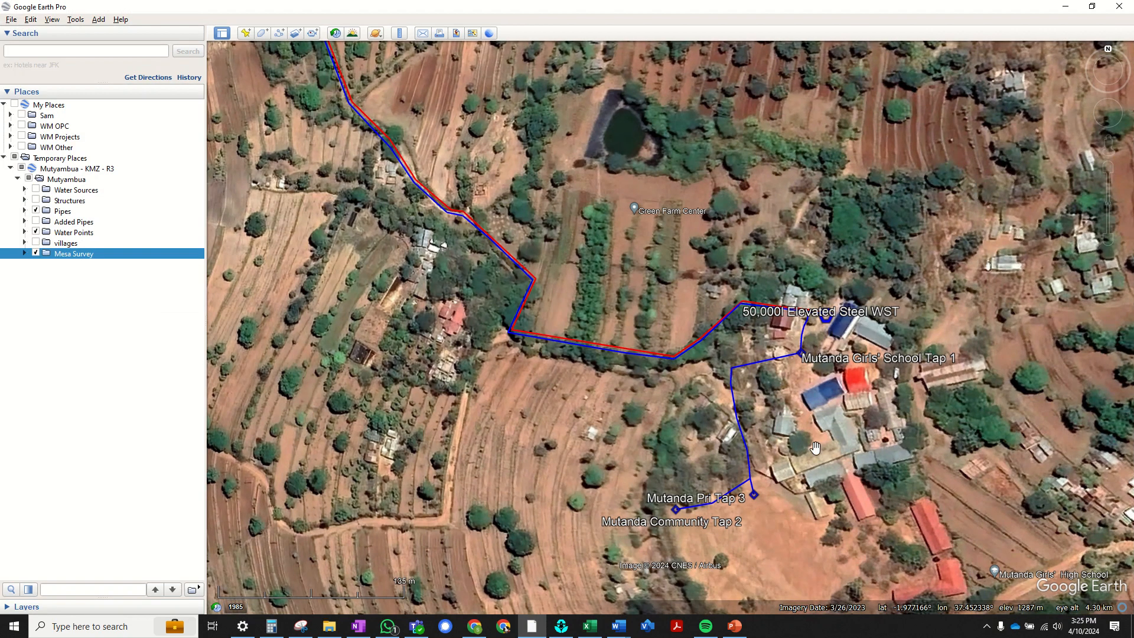
{"action": "left_click", "coordinate": [561, 626]}
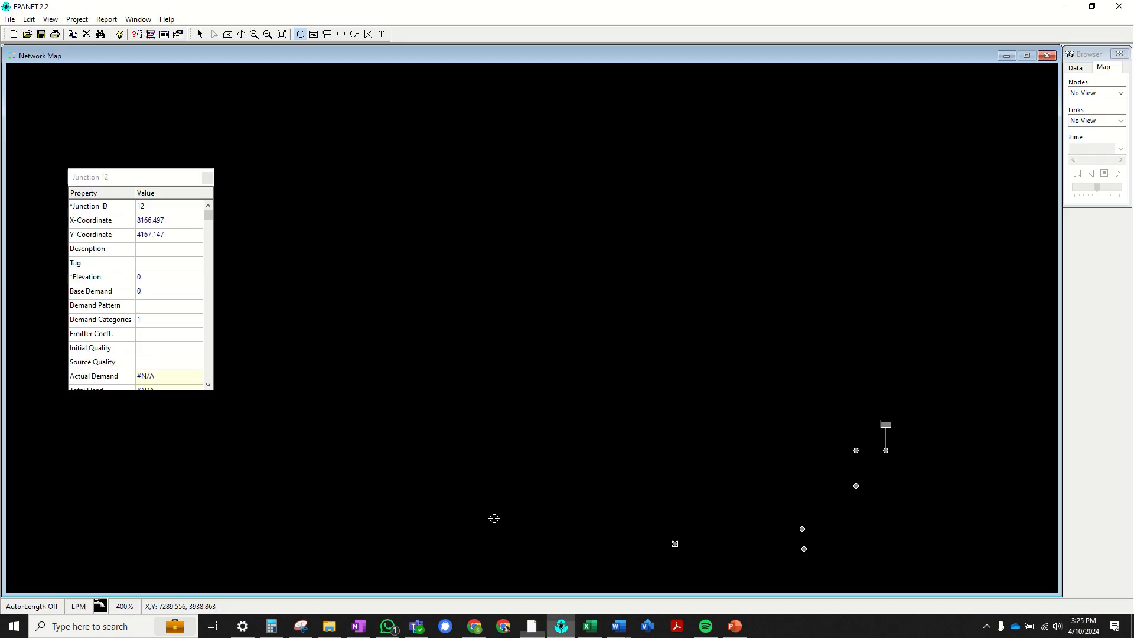
{"action": "left_click", "coordinate": [340, 34]}
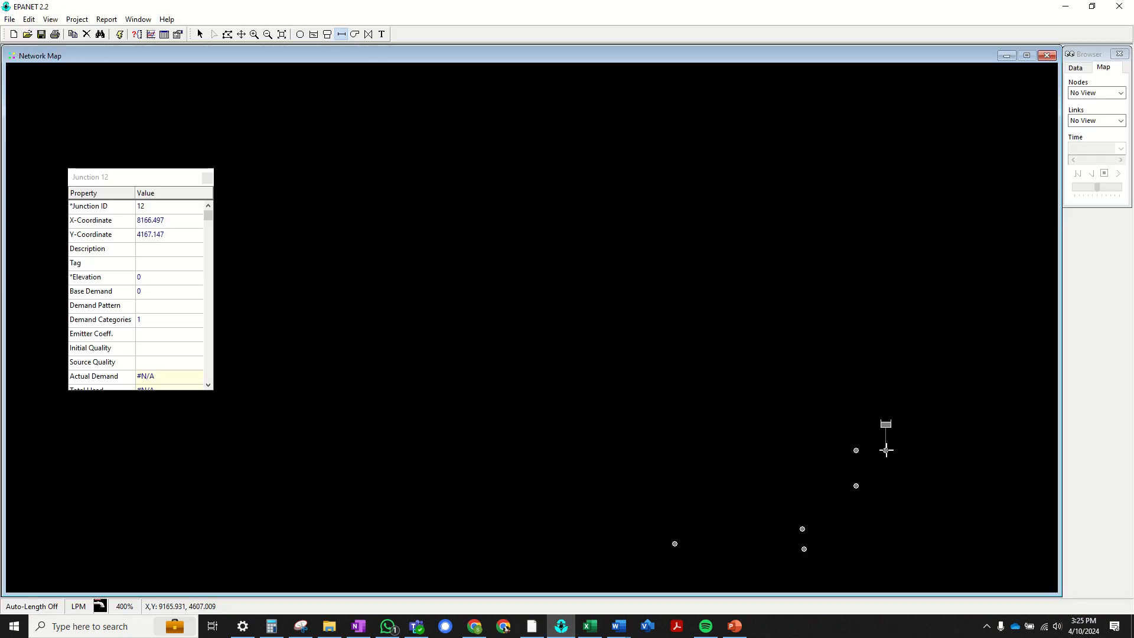
{"action": "left_click", "coordinate": [856, 450]}
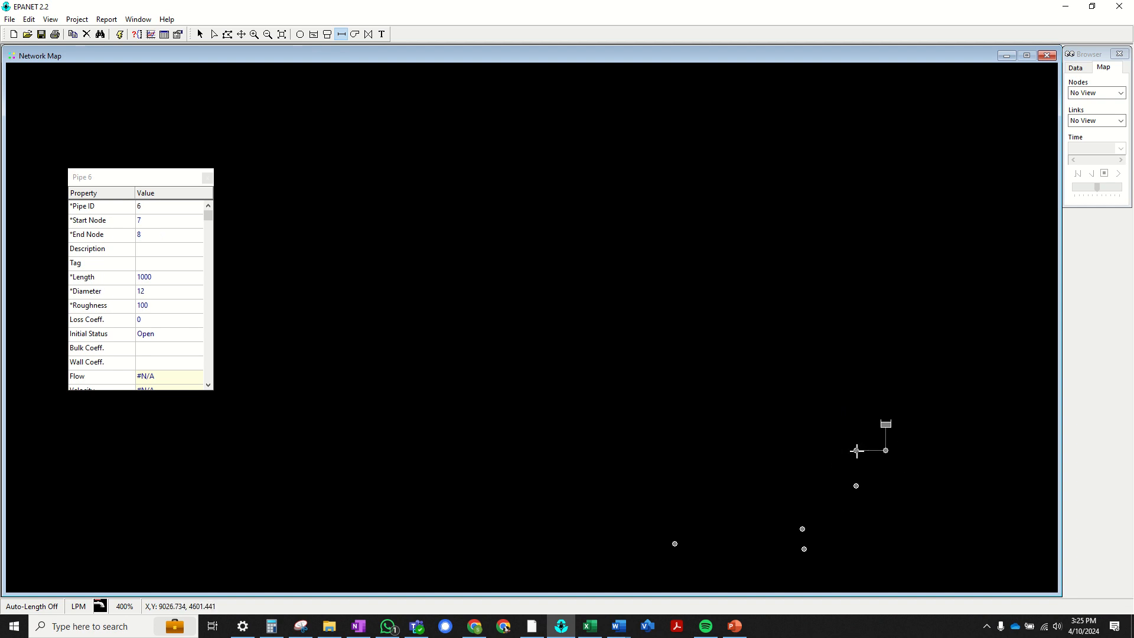
{"action": "left_click", "coordinate": [856, 484]}
{"action": "left_click", "coordinate": [856, 486]}
{"action": "left_click", "coordinate": [802, 528]}
{"action": "left_click", "coordinate": [675, 543]}
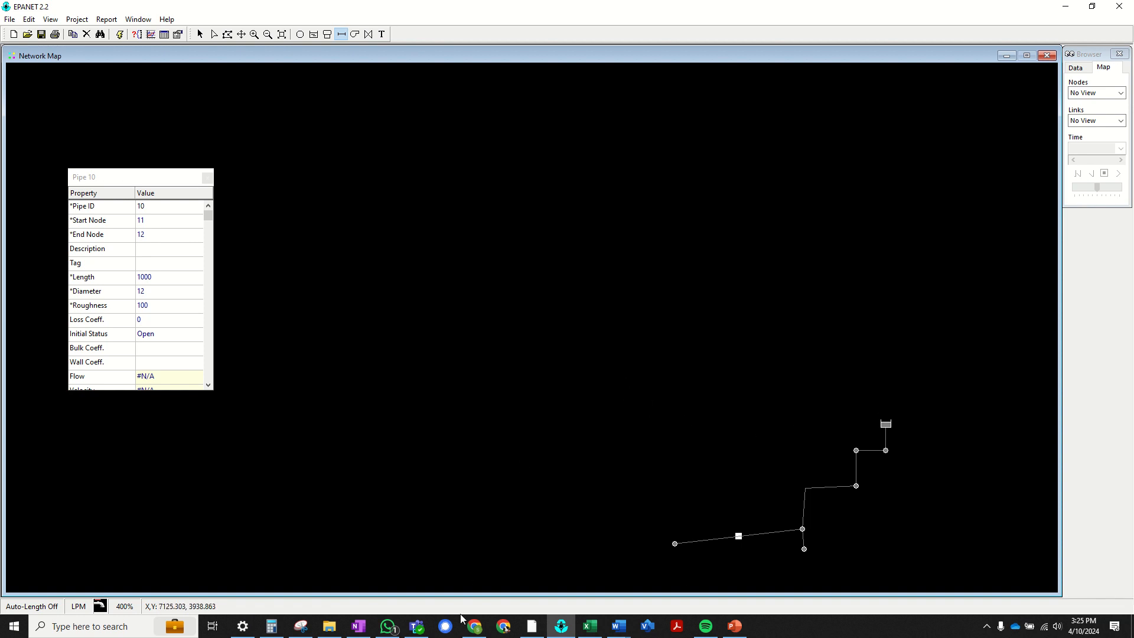
Compare with Google Earth and move junction 11 to about X 8854, Y 4173 and junction 9 to about X 9018, Y 4457.
{"action": "left_click", "coordinate": [530, 631]}
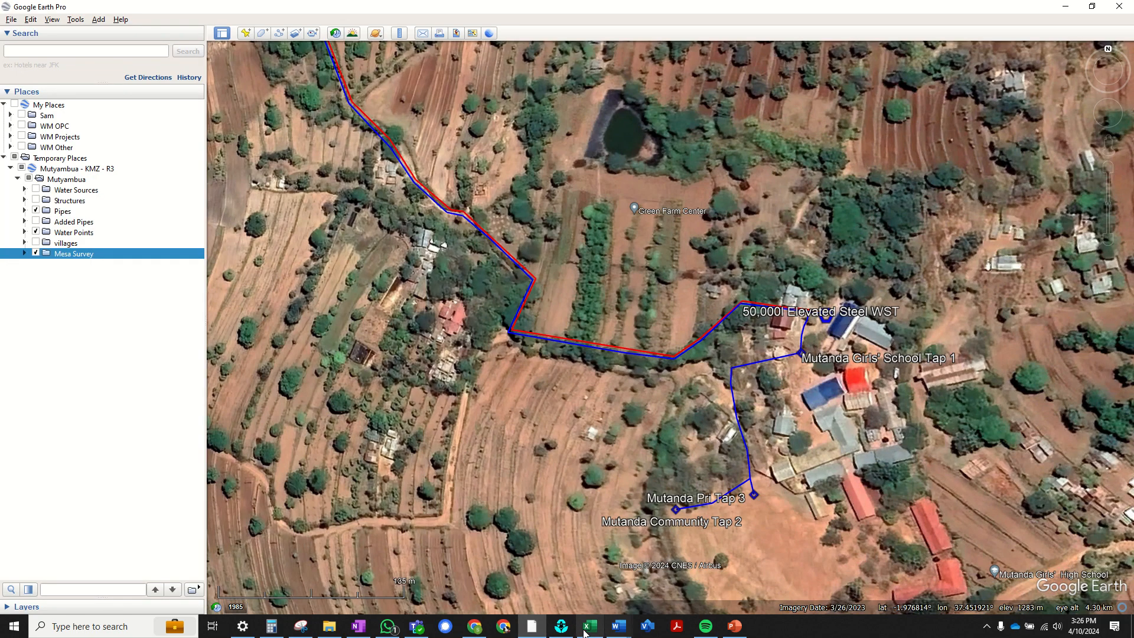
{"action": "left_click", "coordinate": [561, 627]}
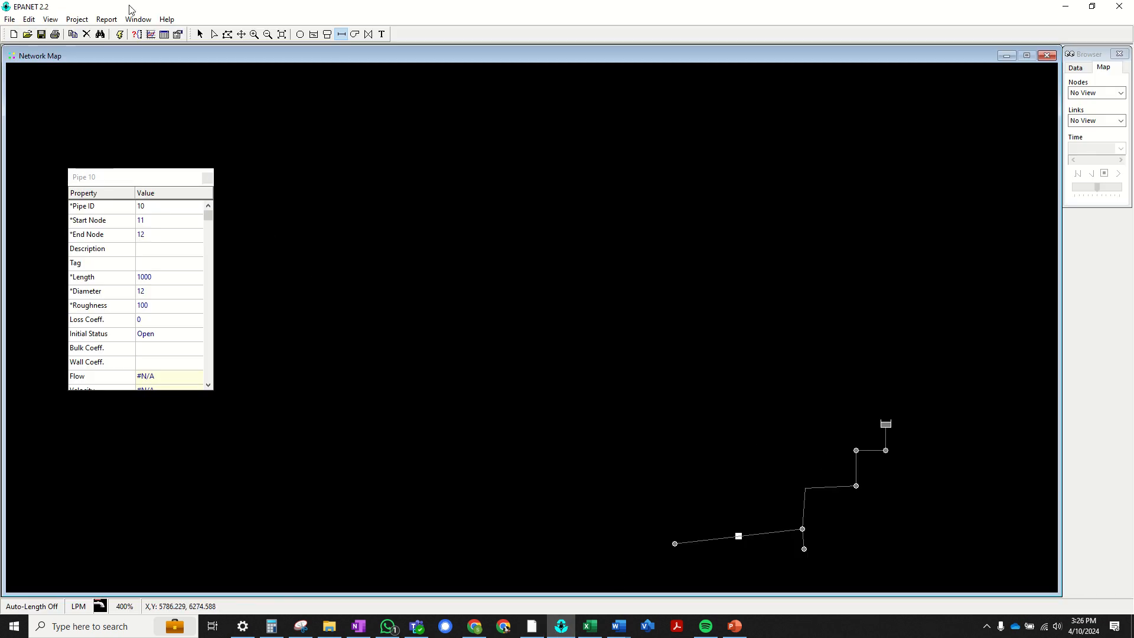
{"action": "left_click", "coordinate": [199, 34]}
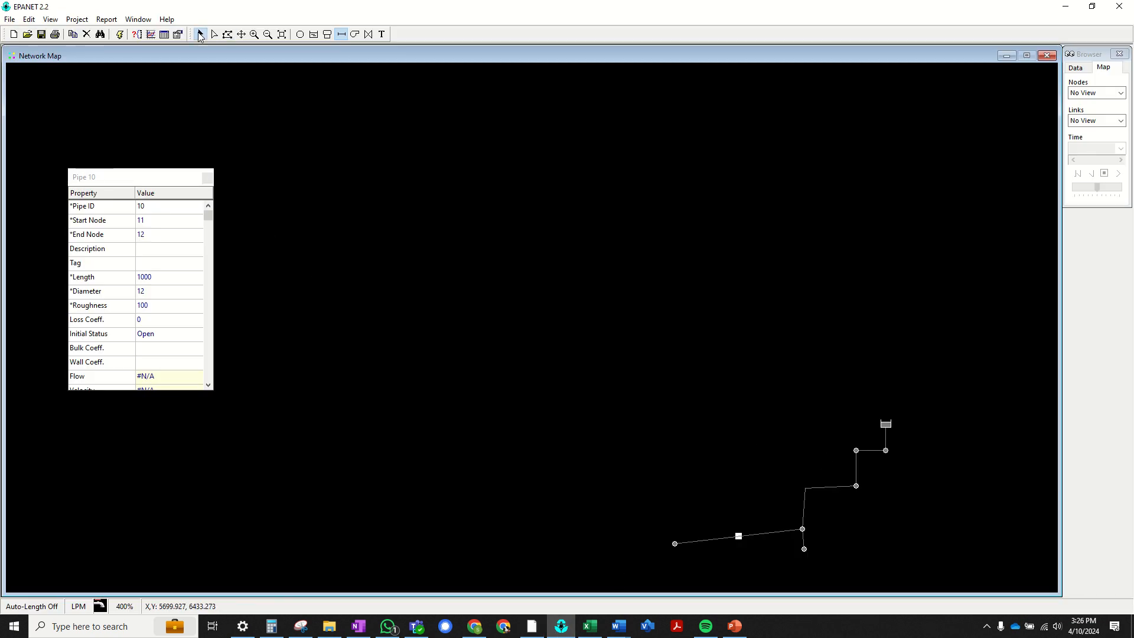
{"action": "left_click", "coordinate": [802, 529]}
{"action": "left_click_drag", "start_coordinate": [803, 530], "coordinate": [820, 542]}
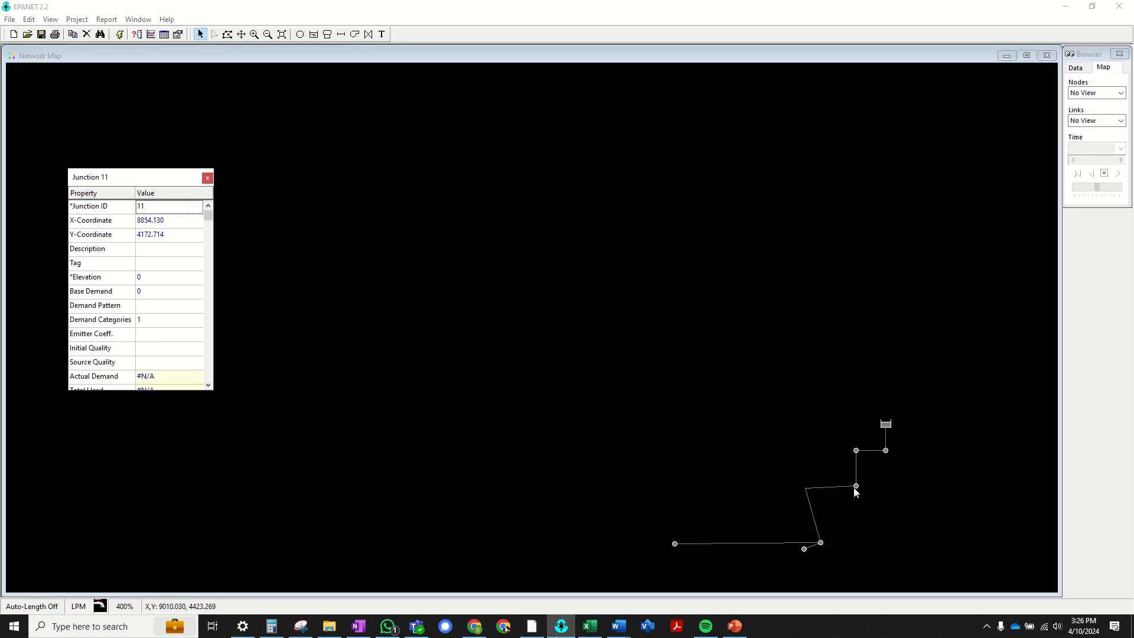
{"action": "left_click_drag", "start_coordinate": [855, 488], "coordinate": [858, 483]}
Move the reservoir up to about Y 4799 and raise junctions 7 and 8 together to about Y 4663.
{"action": "left_click_drag", "start_coordinate": [885, 428], "coordinate": [885, 409]}
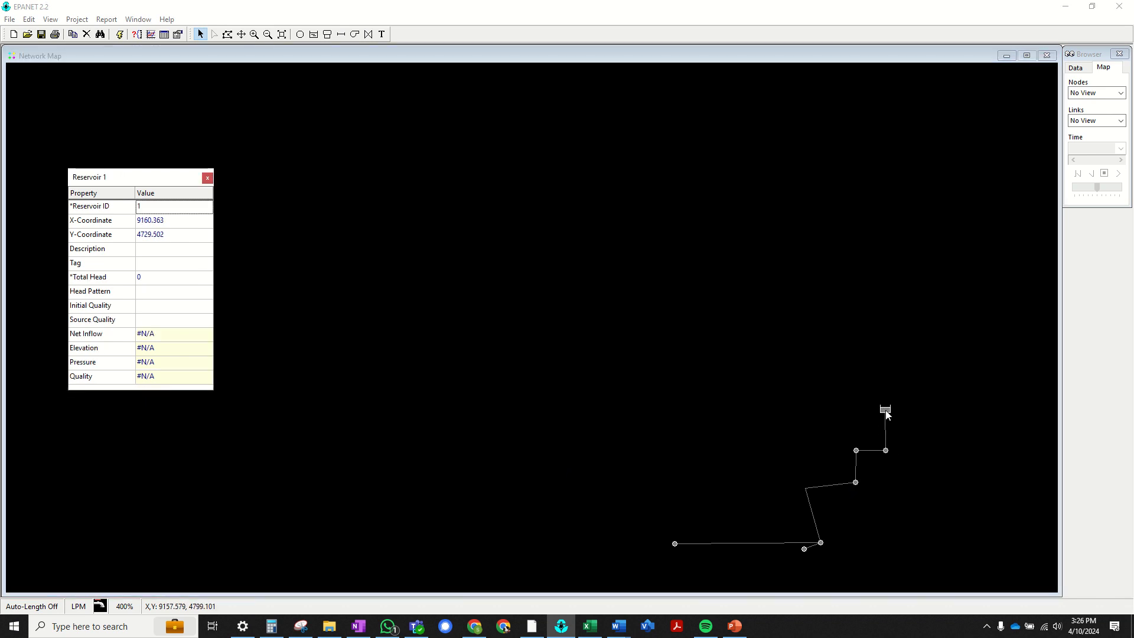
{"action": "left_click_drag", "start_coordinate": [885, 449], "coordinate": [885, 439]}
{"action": "left_click", "coordinate": [855, 451]}
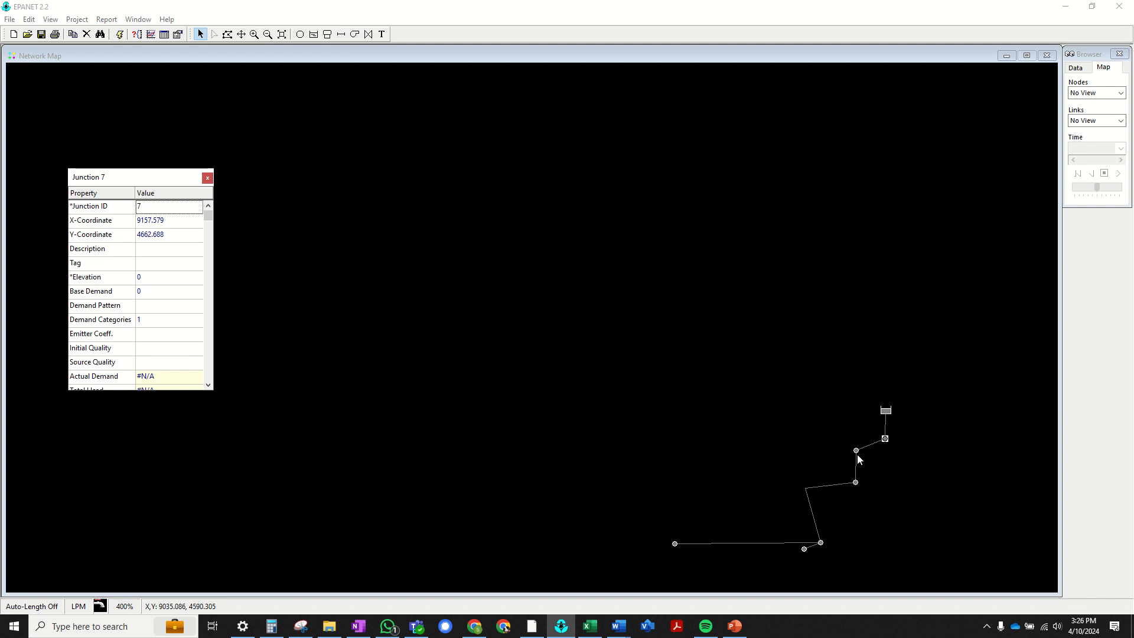
{"action": "left_click_drag", "start_coordinate": [855, 451], "coordinate": [856, 439]}
Lower junction 9 to about X 9024, Y 4409 and shift Pipe 8's bend vertex to roughly above junction 11.
{"action": "left_click", "coordinate": [855, 483]}
{"action": "left_click_drag", "start_coordinate": [856, 484], "coordinate": [857, 496]}
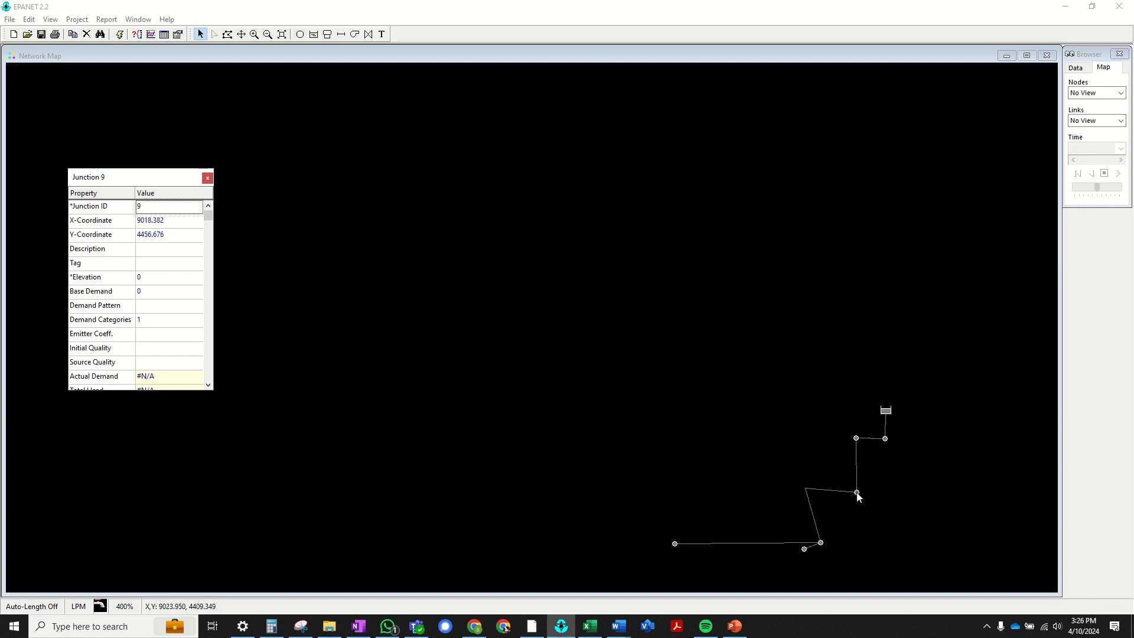
{"action": "right_click", "coordinate": [810, 500]}
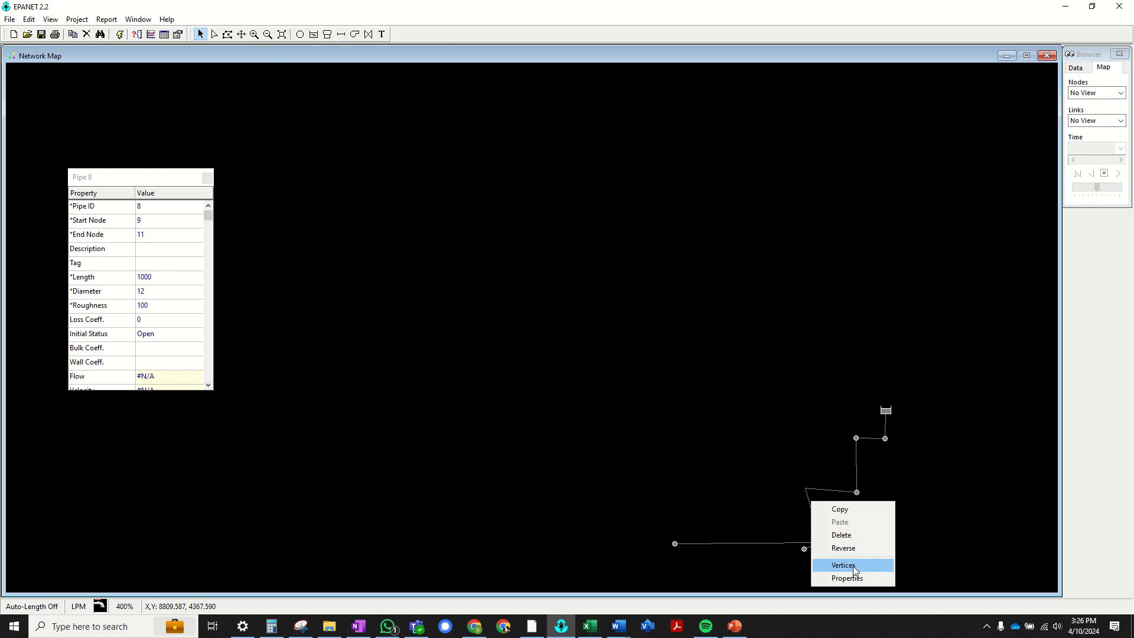
{"action": "left_click", "coordinate": [852, 568]}
{"action": "left_click_drag", "start_coordinate": [805, 488], "coordinate": [825, 491]}
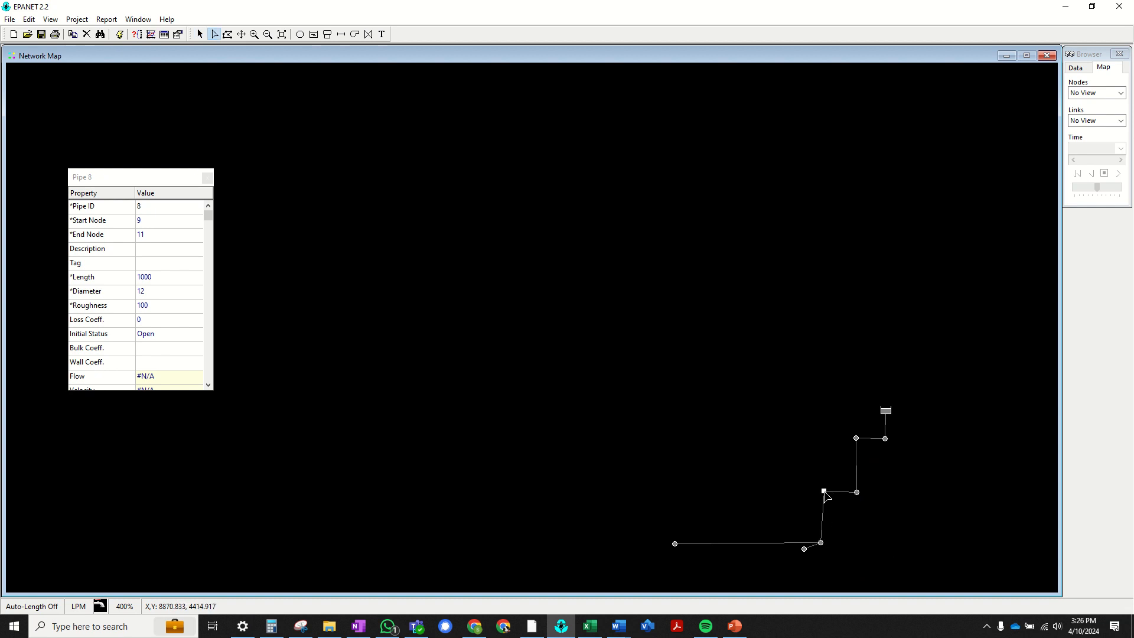
{"action": "left_click", "coordinate": [199, 33]}
Place junction 10 below junction 11 at about X 8849, Y 4064 and, after checking Google Earth, junction 9 at X 9016, Y 4440.
{"action": "left_click_drag", "start_coordinate": [804, 548], "coordinate": [820, 566]}
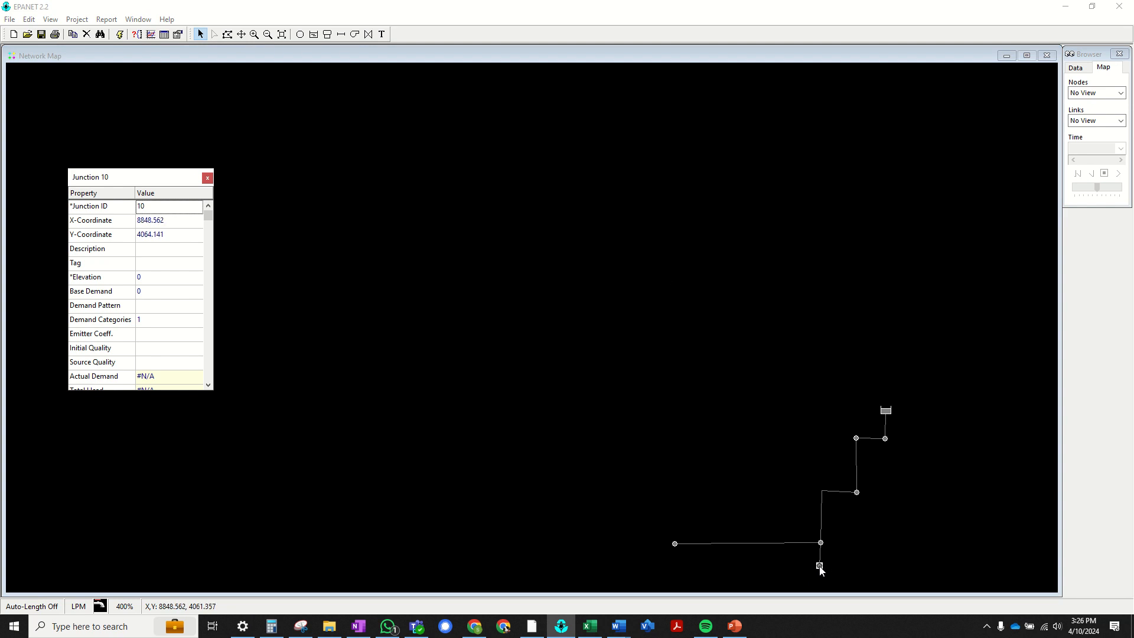
{"action": "left_click", "coordinate": [531, 627]}
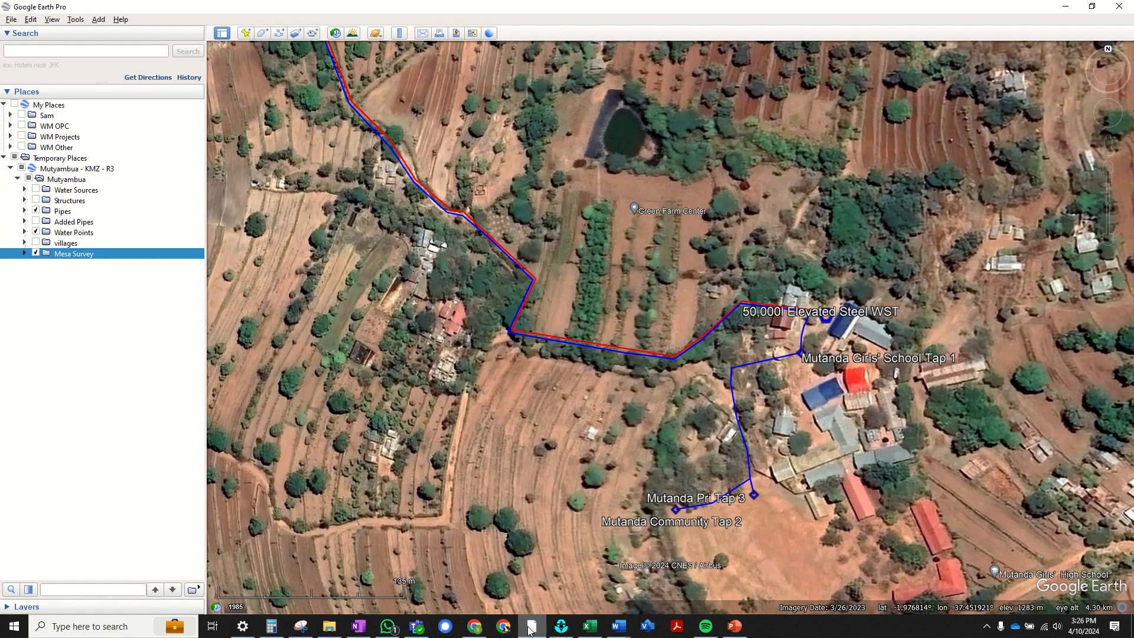
{"action": "left_click", "coordinate": [531, 629]}
{"action": "left_click", "coordinate": [857, 493]}
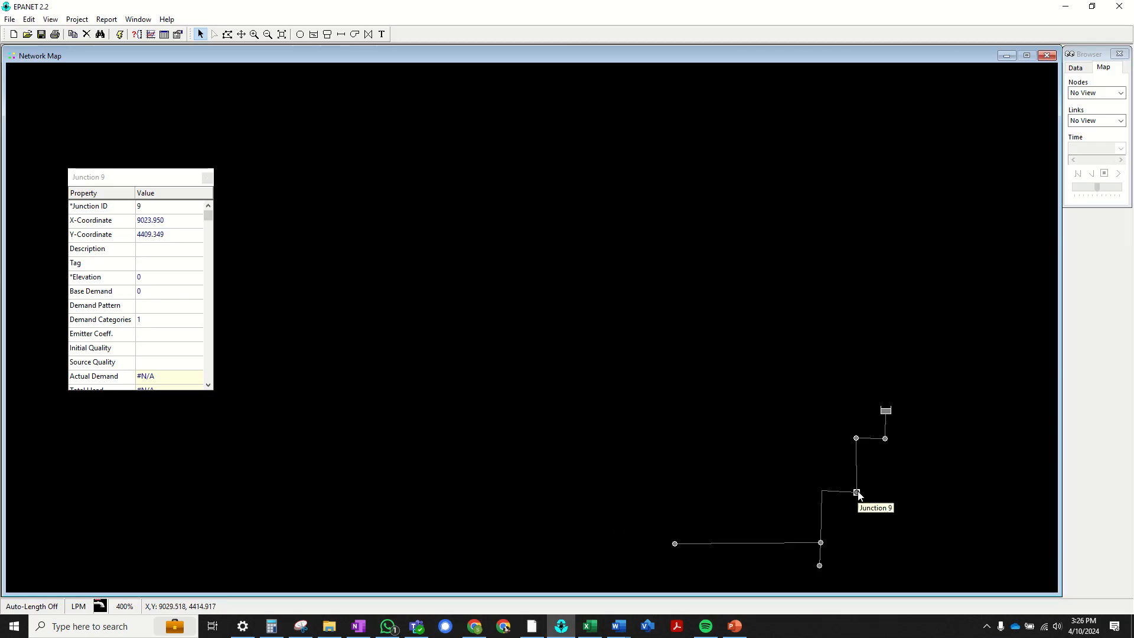
{"action": "left_click_drag", "start_coordinate": [858, 495], "coordinate": [856, 488]}
Check Google Earth again, raise junction 9 closer to junction 8, and move Pipe 8's bend vertex up level with it.
{"action": "left_click", "coordinate": [528, 630]}
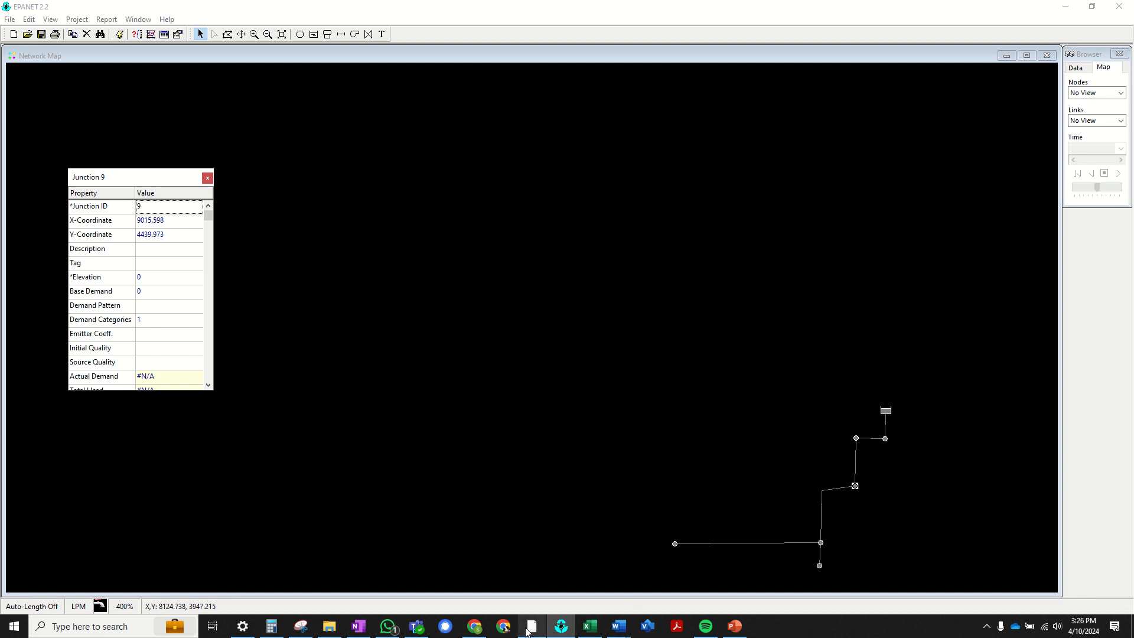
{"action": "left_click", "coordinate": [528, 629]}
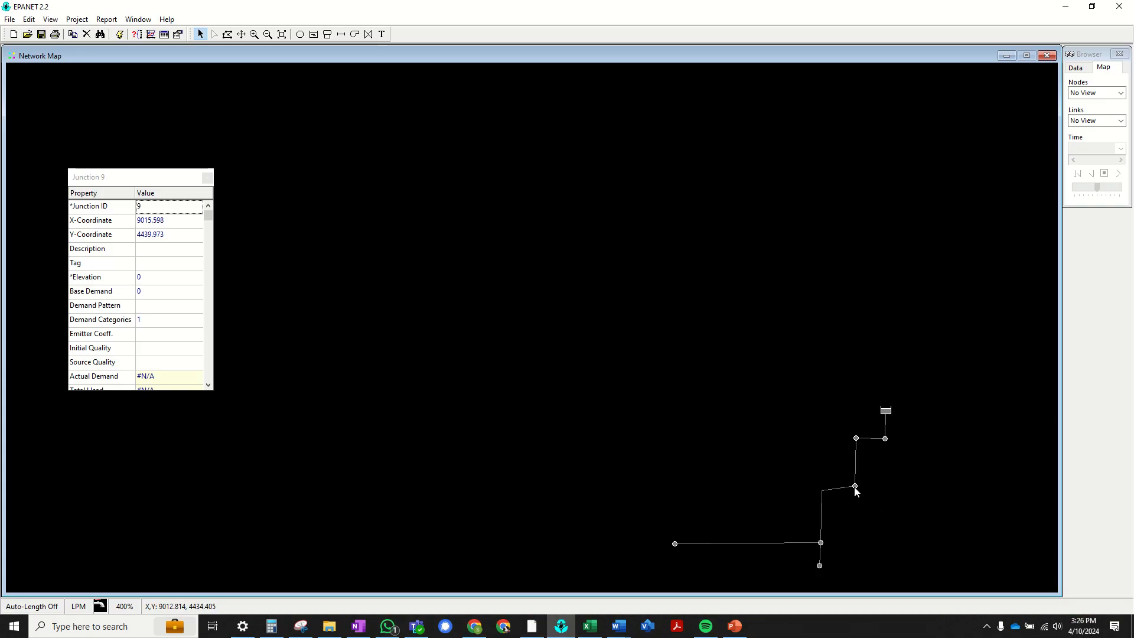
{"action": "left_click_drag", "start_coordinate": [852, 486], "coordinate": [857, 472]}
{"action": "right_click", "coordinate": [823, 493]}
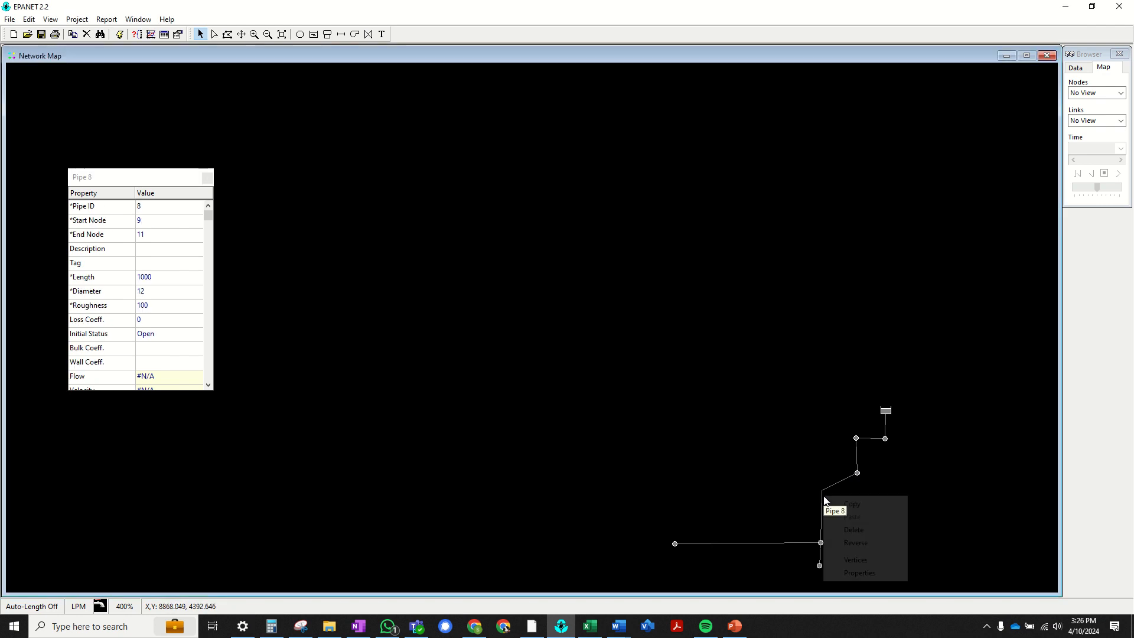
{"action": "left_click", "coordinate": [864, 558]}
{"action": "left_click_drag", "start_coordinate": [823, 496], "coordinate": [822, 476]}
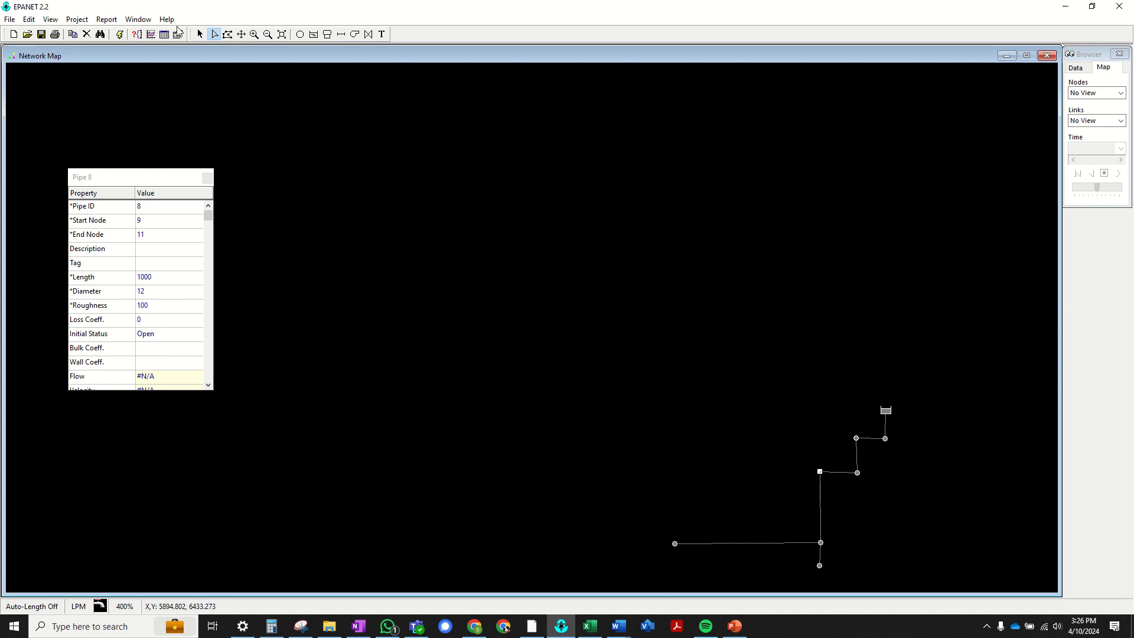
{"action": "left_click", "coordinate": [199, 34]}
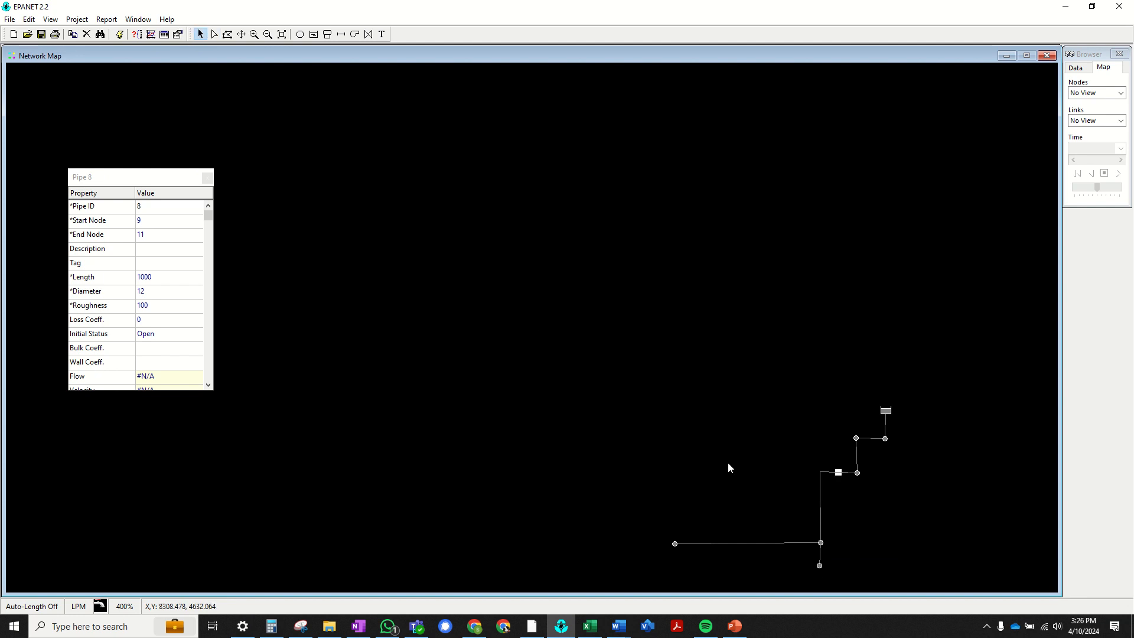
Raise junction 11 slightly with junction 10 below it at about X 8851, Y 4095, and move junction 12 to about X 8334, Y 4189.
{"action": "left_click", "coordinate": [820, 543]}
{"action": "left_click_drag", "start_coordinate": [820, 543], "coordinate": [823, 559]}
{"action": "left_click", "coordinate": [819, 566]}
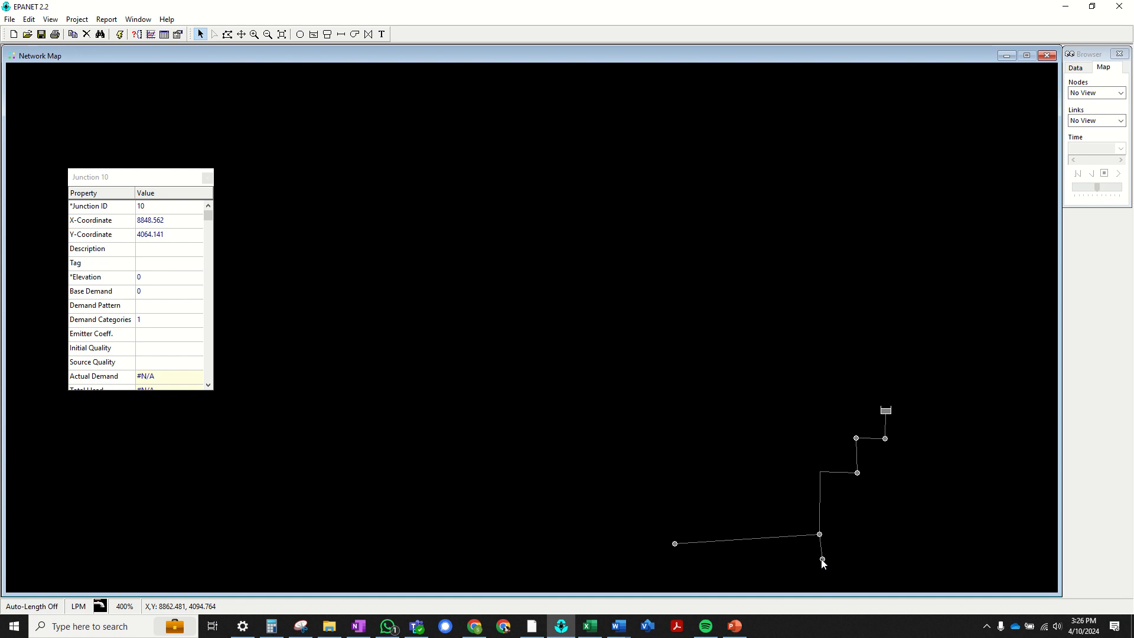
{"action": "left_click_drag", "start_coordinate": [675, 543], "coordinate": [710, 539]}
Compare the tap branches with Google Earth, move junction 12 closer to junction 11, and set junction 10 at about X 8849, Y 4081.
{"action": "left_click", "coordinate": [532, 625]}
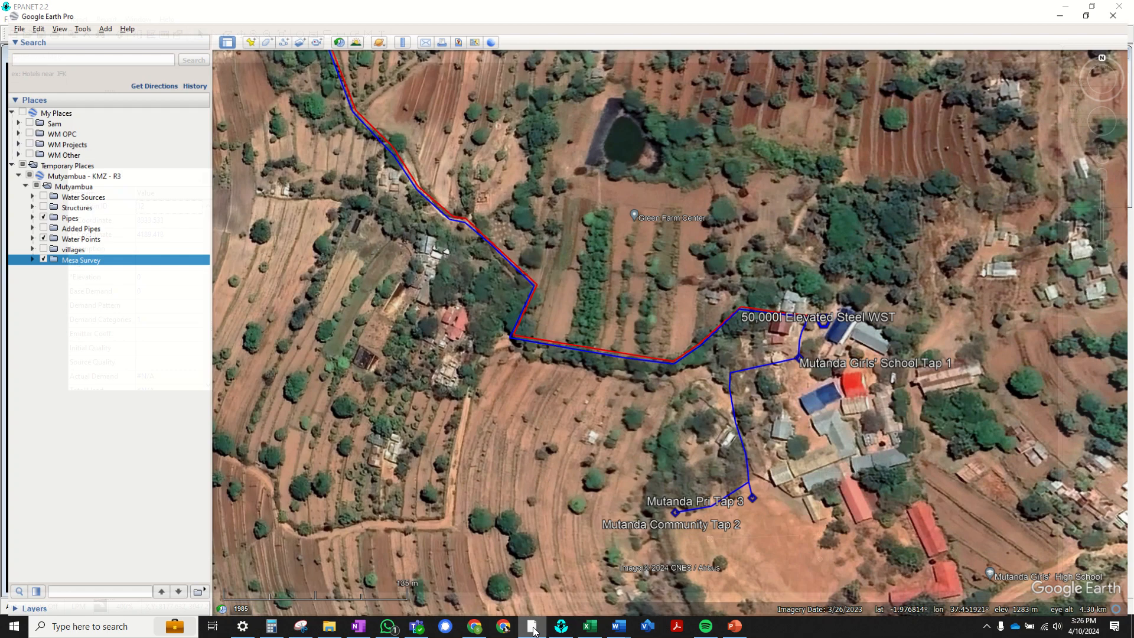
{"action": "left_click", "coordinate": [533, 628]}
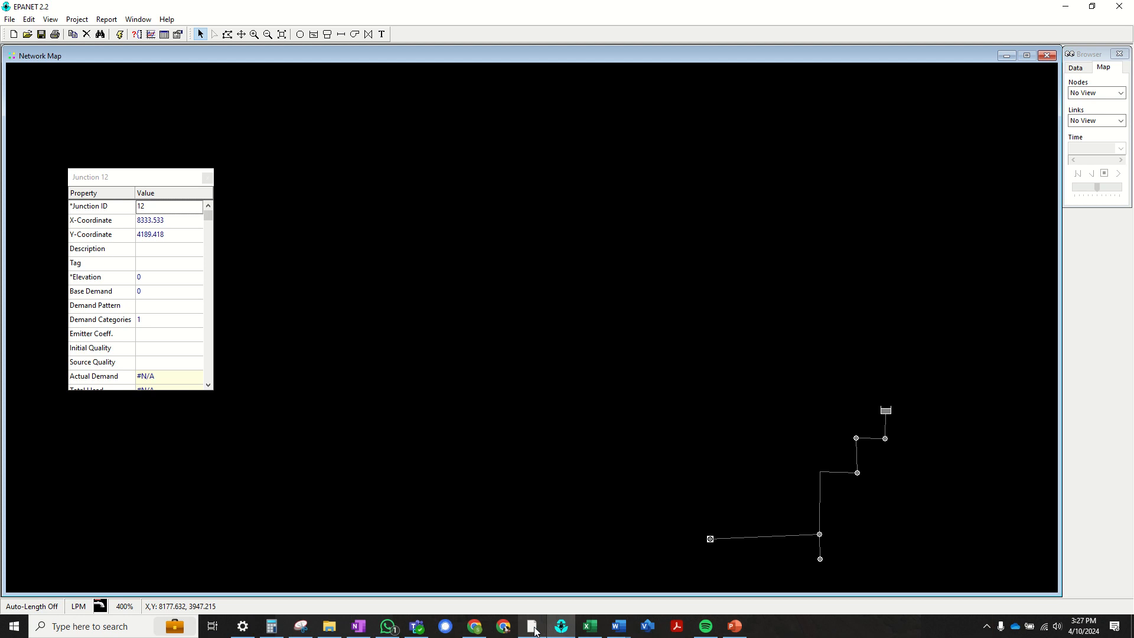
{"action": "left_click_drag", "start_coordinate": [709, 540], "coordinate": [724, 542]}
{"action": "left_click", "coordinate": [820, 560]}
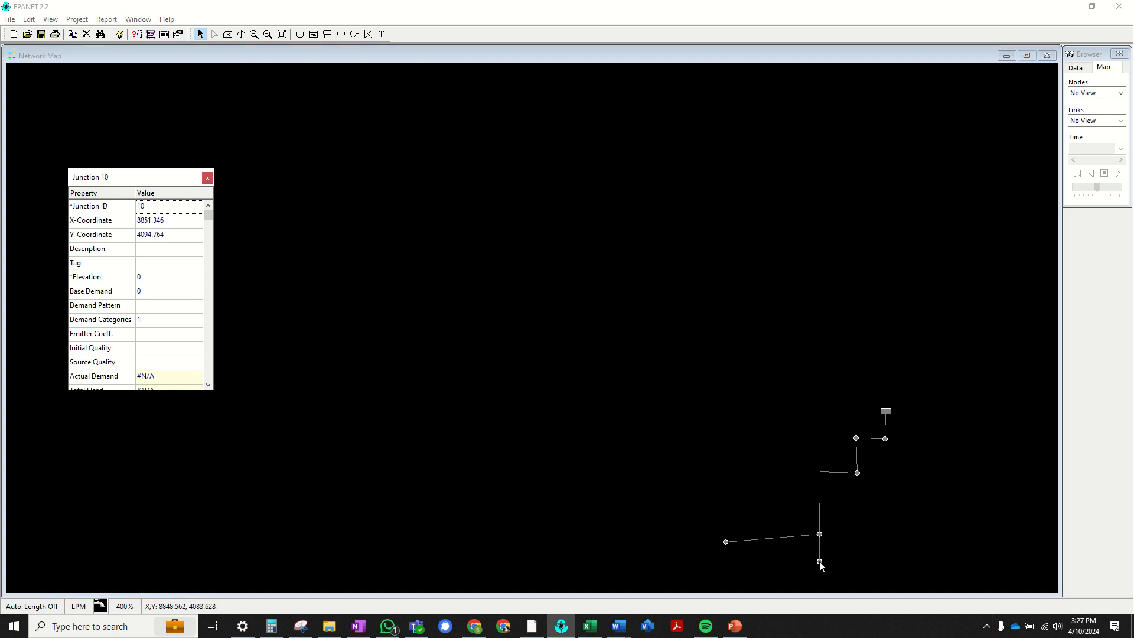
{"action": "left_click_drag", "start_coordinate": [820, 565], "coordinate": [821, 567]}
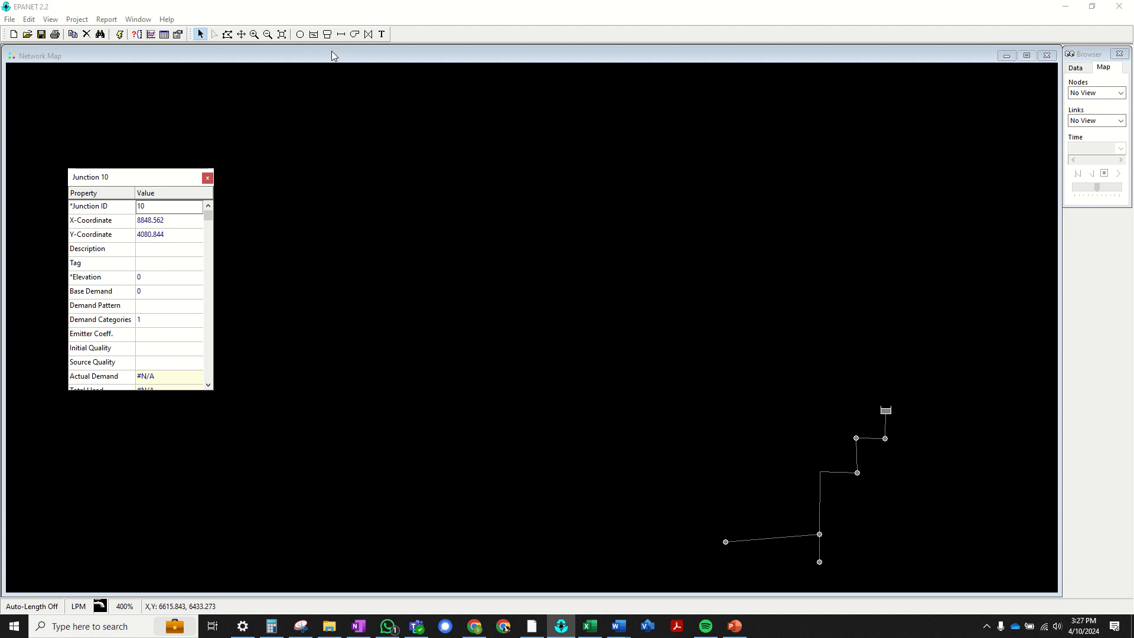
After checking the tap layout in Google Earth, place two junctions southeast of junction 9 at about X 9091, Y 4432 and X 9205, Y 4429.
{"action": "left_click", "coordinate": [300, 34]}
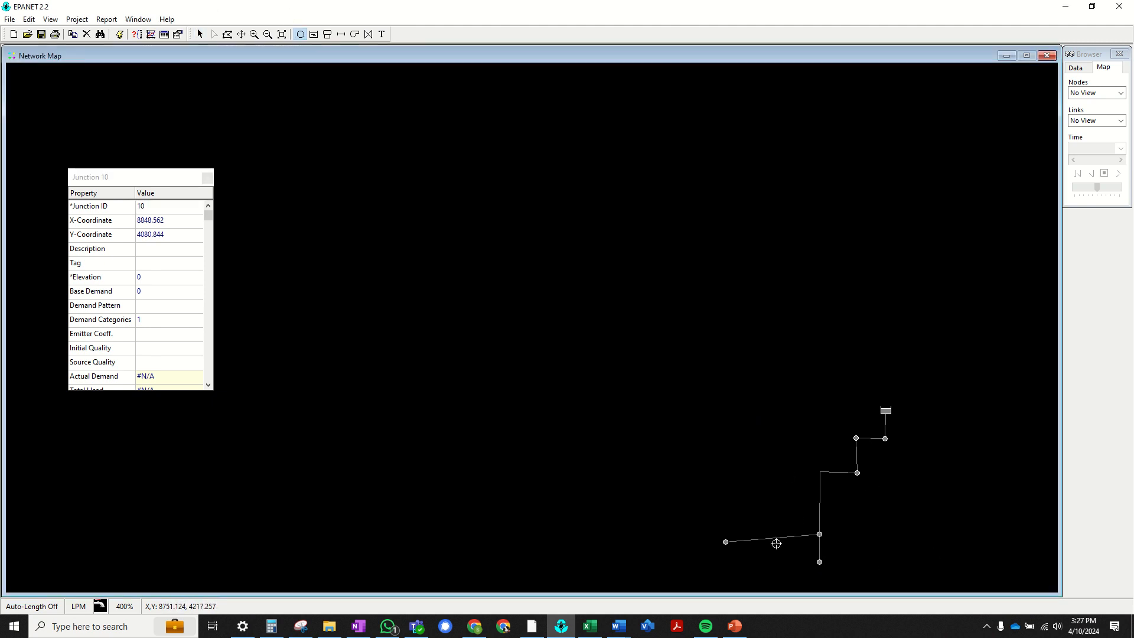
{"action": "left_click", "coordinate": [530, 633]}
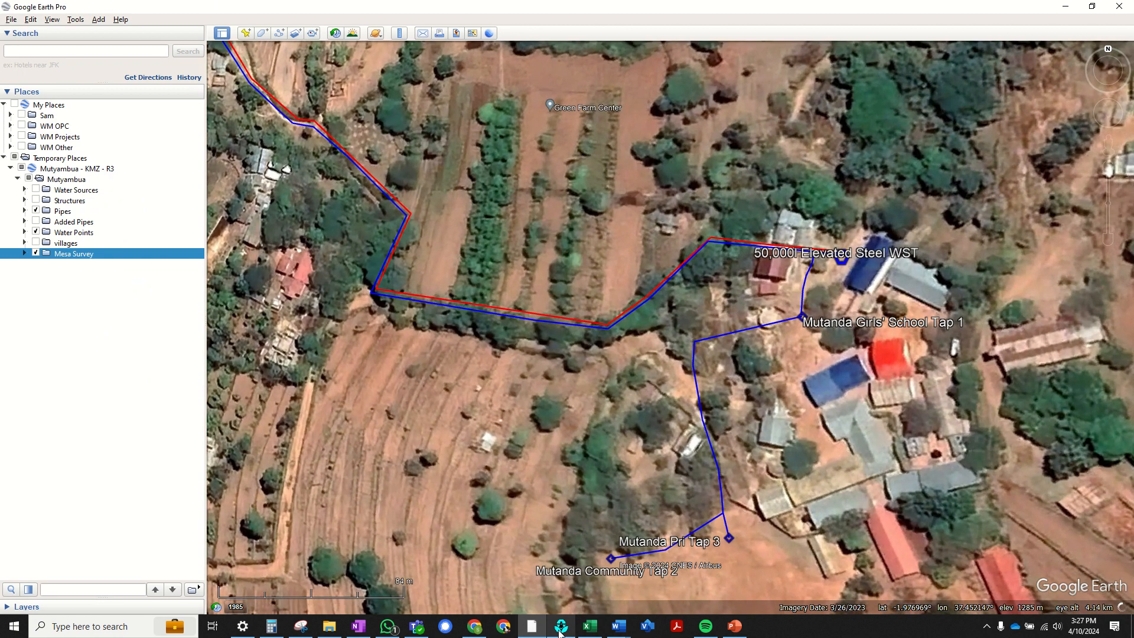
{"action": "left_click", "coordinate": [560, 632]}
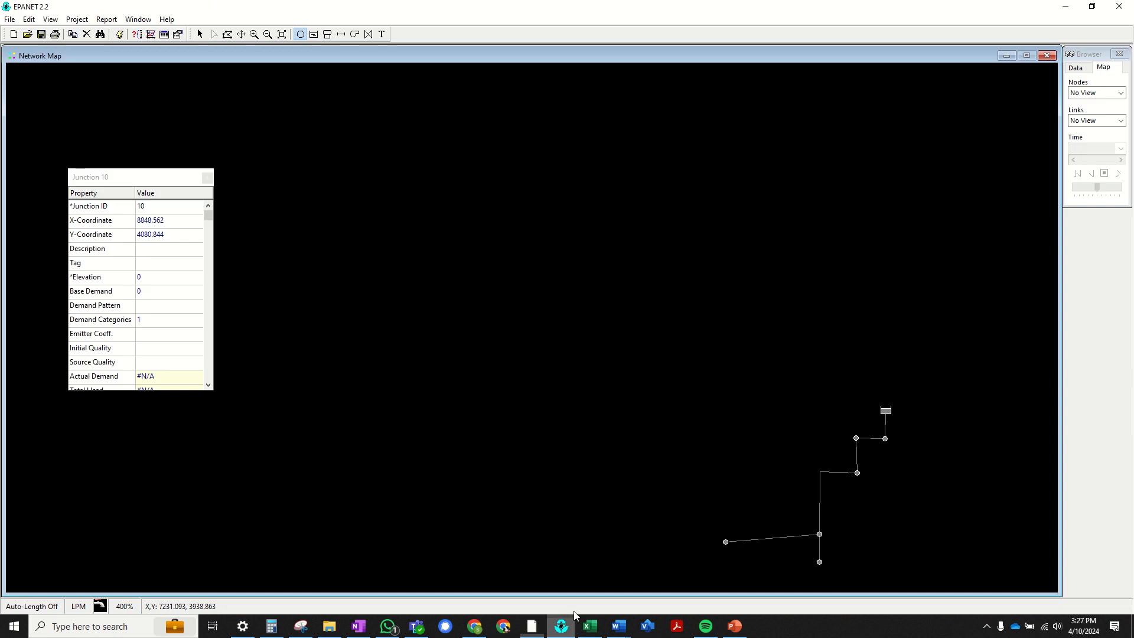
{"action": "left_click", "coordinate": [871, 487]}
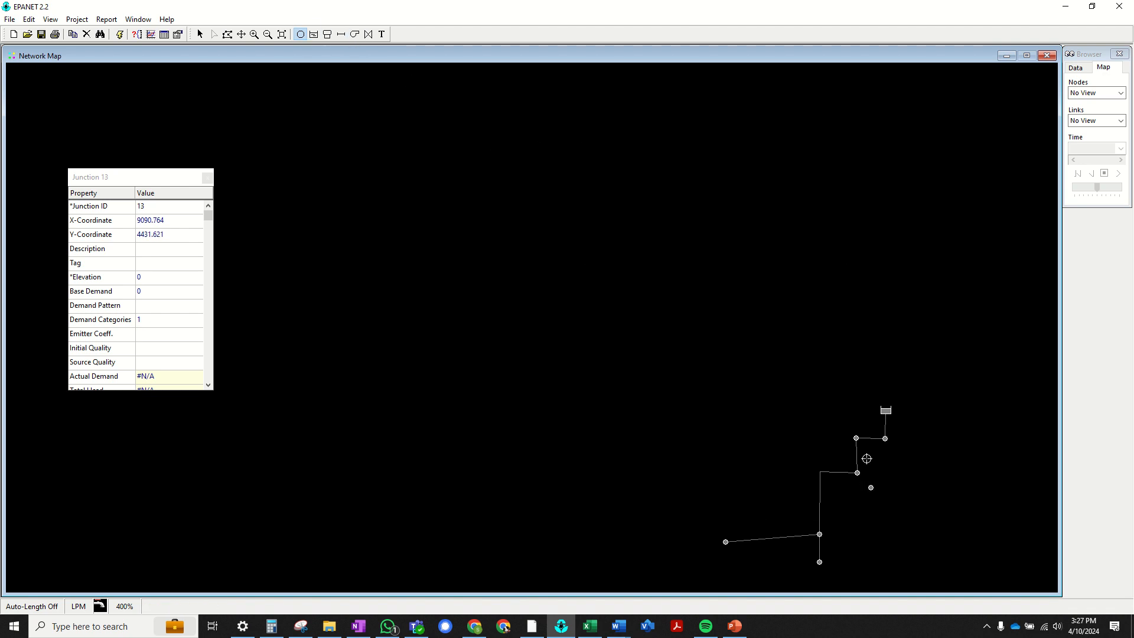
{"action": "left_click", "coordinate": [894, 488]}
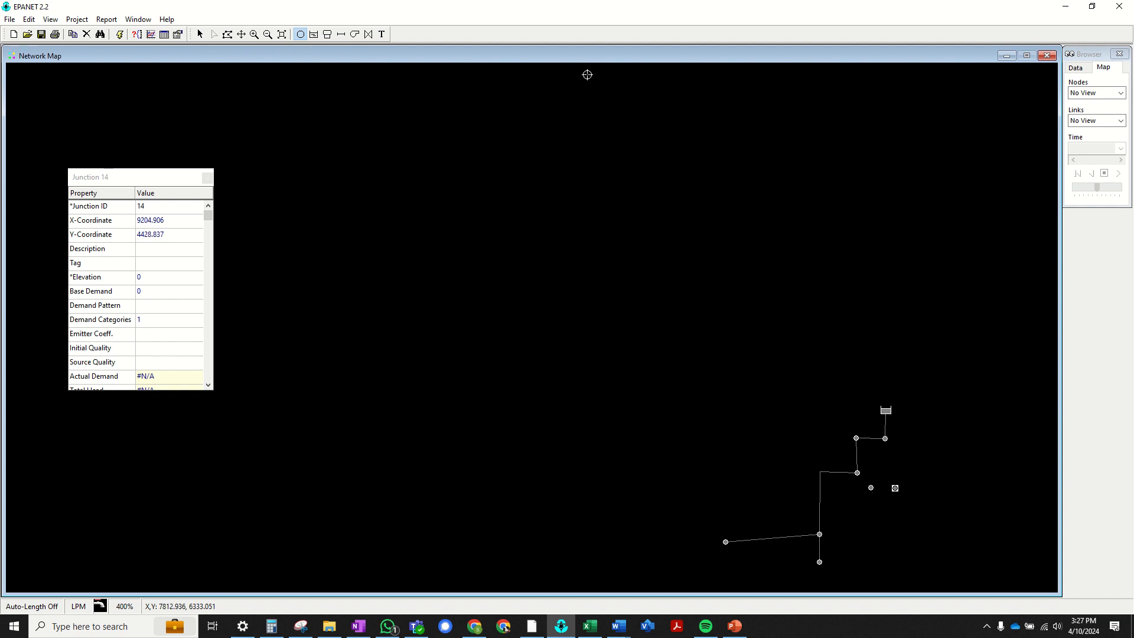
Connect the two new junctions, 13 to 14, with a valve and link junction 9 to junction 13 with a pipe.
{"action": "left_click", "coordinate": [368, 34]}
{"action": "left_click", "coordinate": [895, 487]}
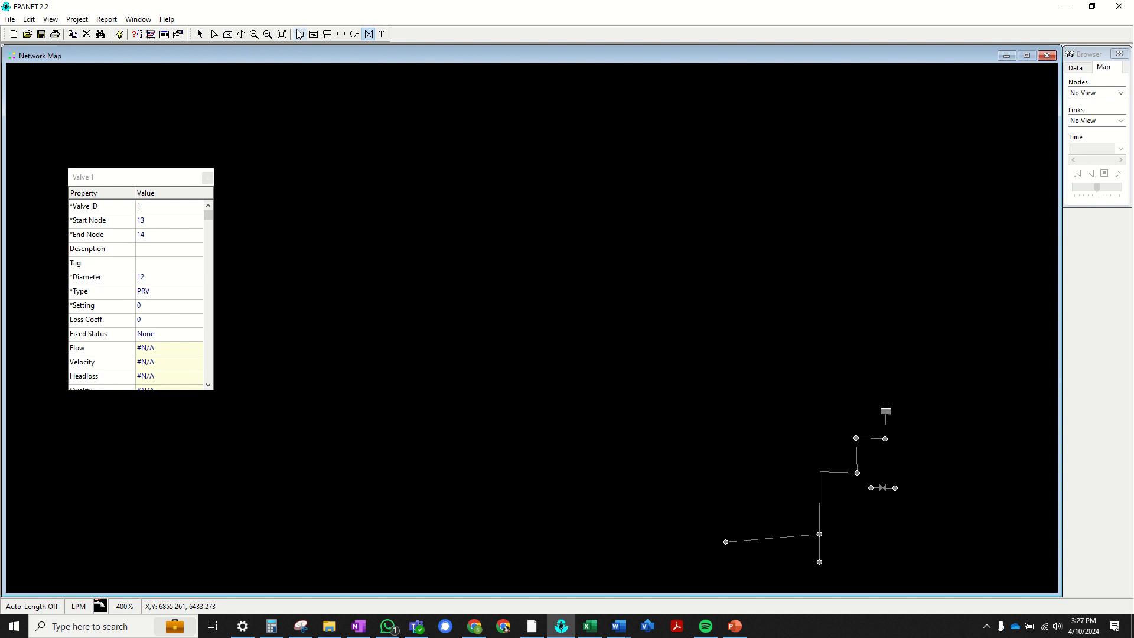
{"action": "left_click", "coordinate": [341, 34]}
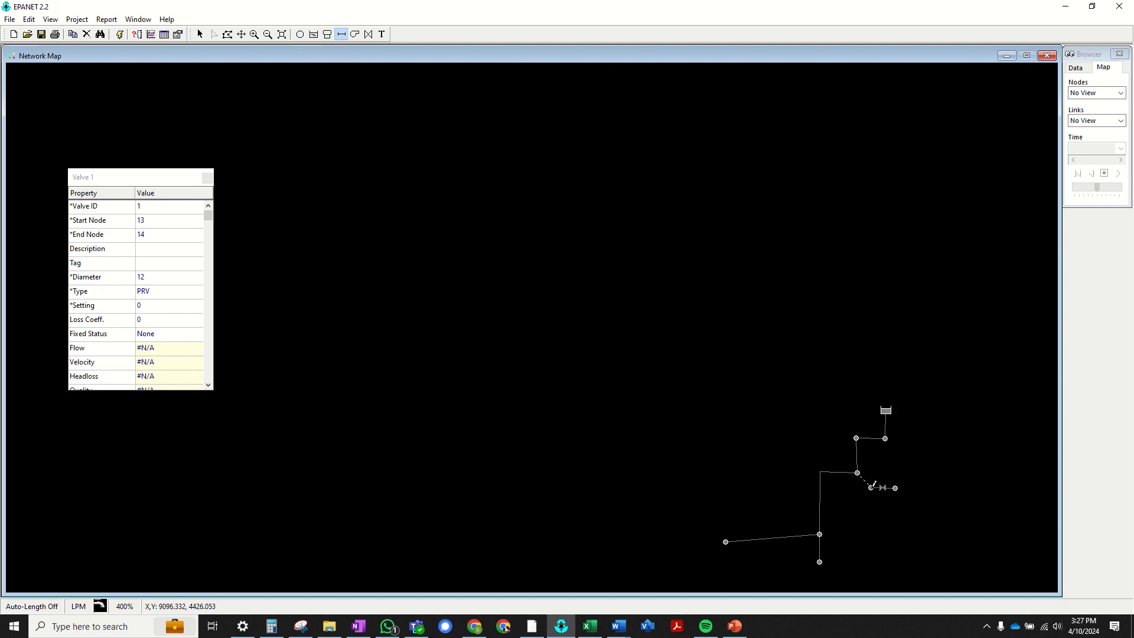
{"action": "left_click", "coordinate": [871, 487]}
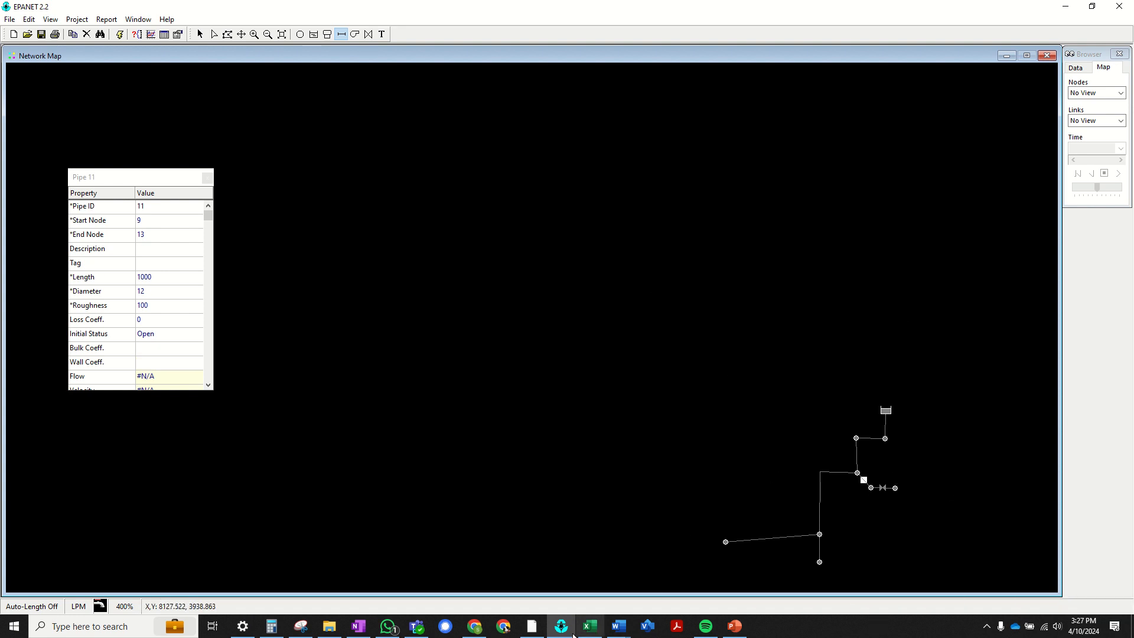
Check Google Earth, place a junction east of junction 10 at about X 8960, Y 4070, and add a valve from junction 10 to it.
{"action": "left_click", "coordinate": [528, 629]}
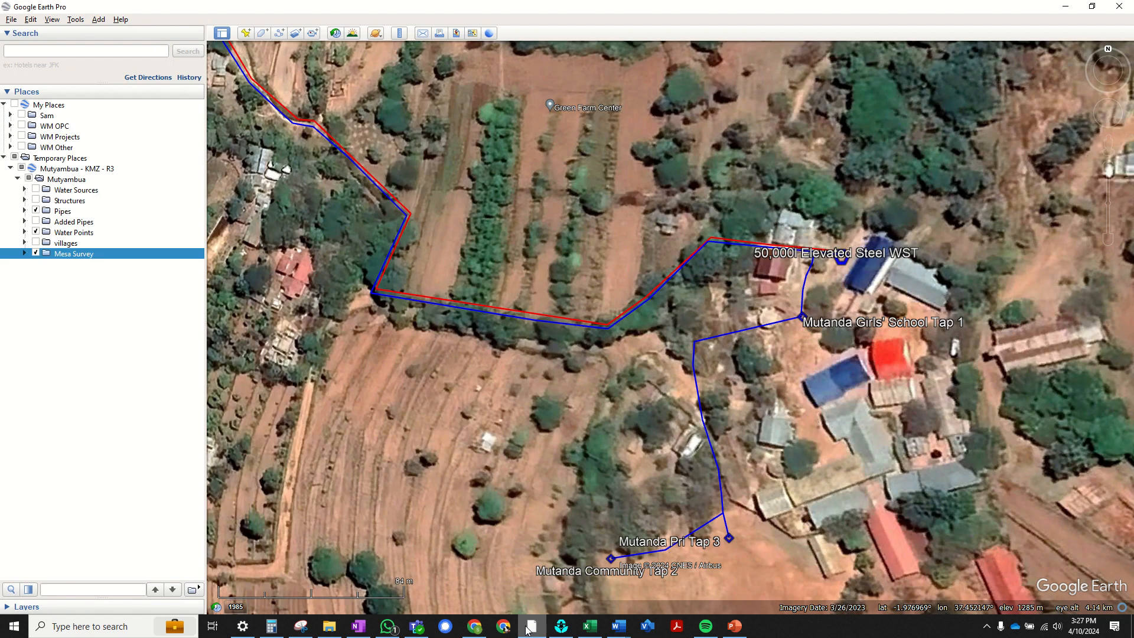
{"action": "left_click", "coordinate": [528, 629]}
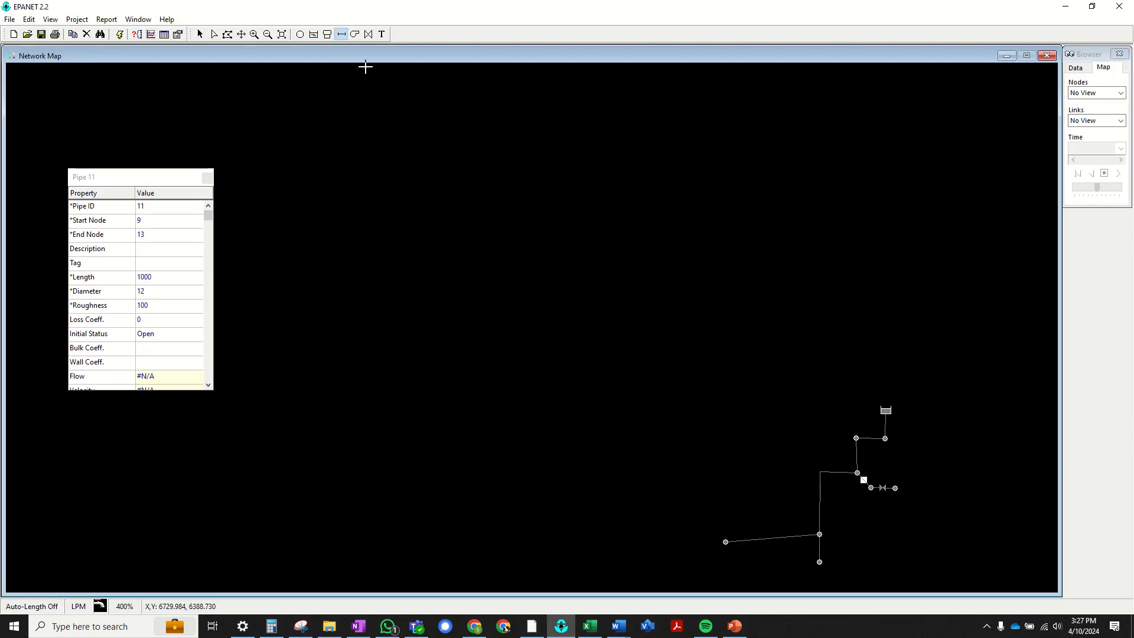
{"action": "left_click", "coordinate": [300, 34]}
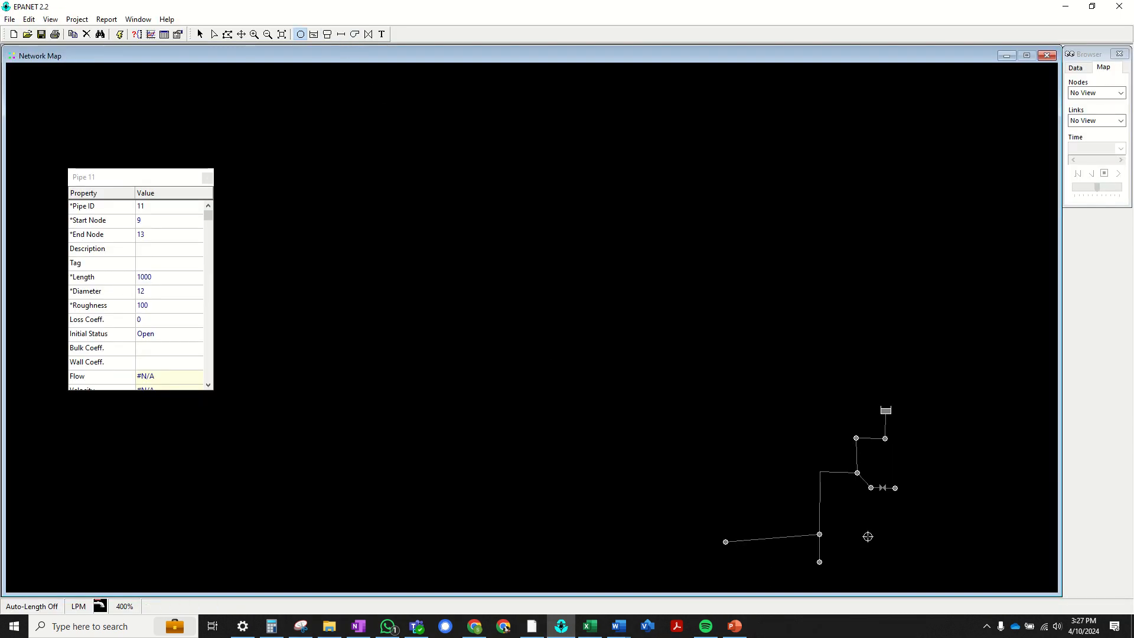
{"action": "left_click", "coordinate": [842, 564]}
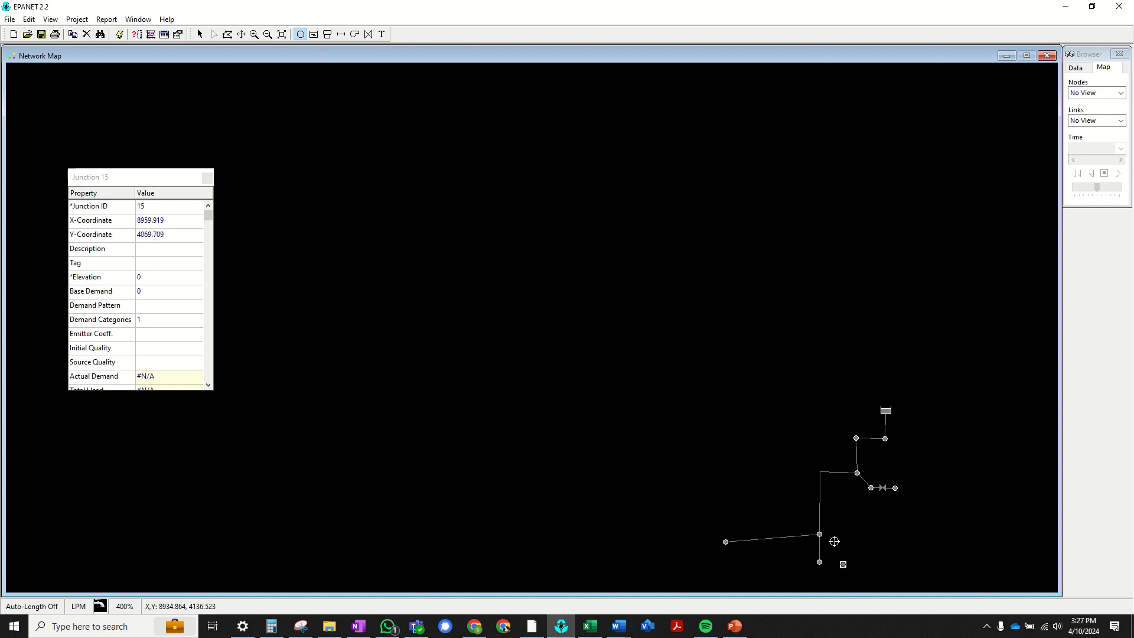
{"action": "left_click", "coordinate": [369, 34]}
{"action": "left_click", "coordinate": [843, 563]}
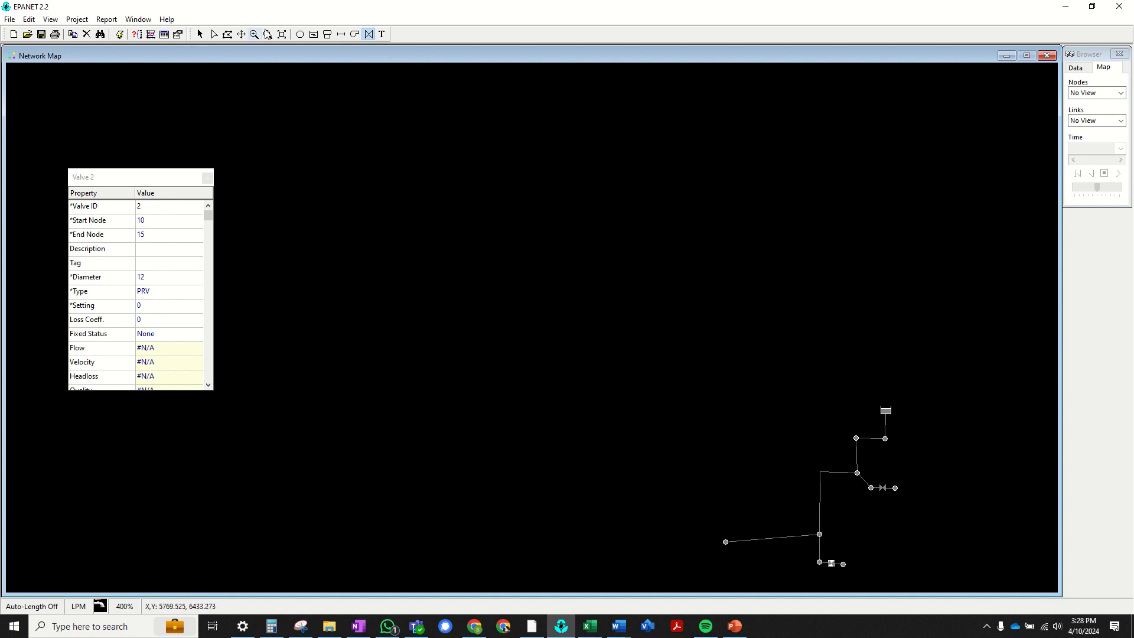
Add a valve from junction 12 to a new junction just west of it, positioned at about X 8286, Y 4175.
{"action": "left_click", "coordinate": [299, 34]}
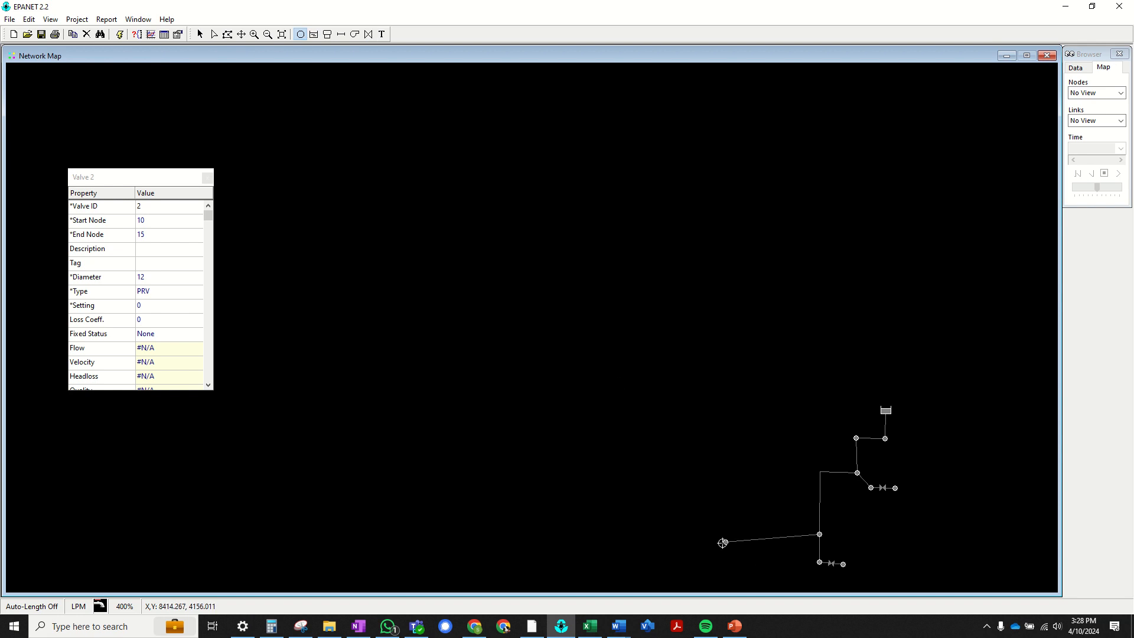
{"action": "left_click", "coordinate": [701, 540]}
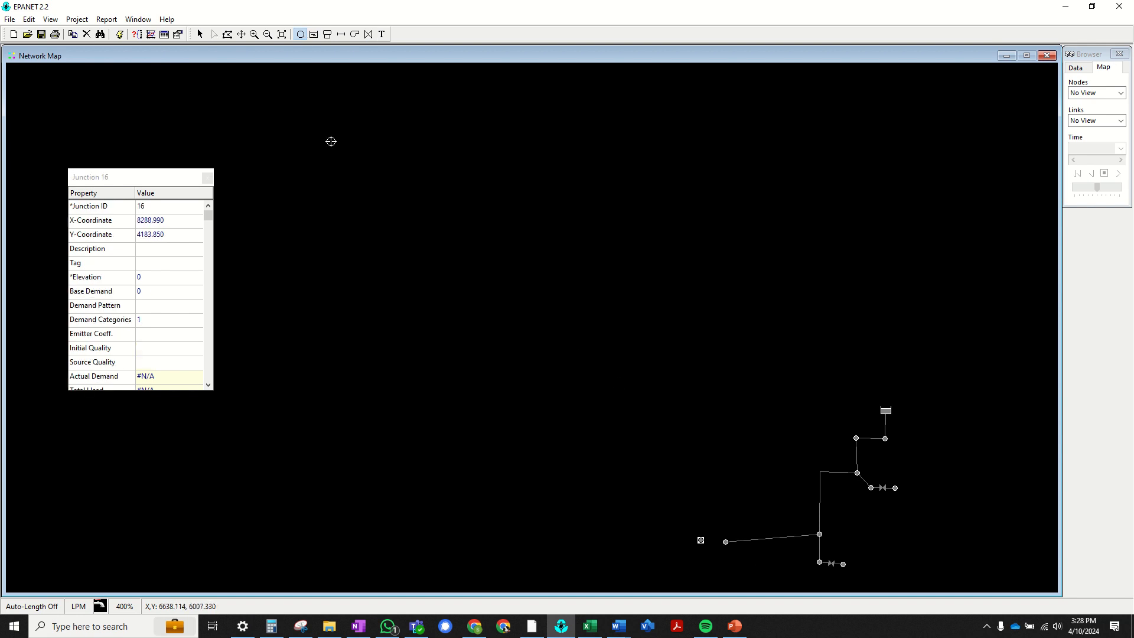
{"action": "left_click", "coordinate": [369, 35]}
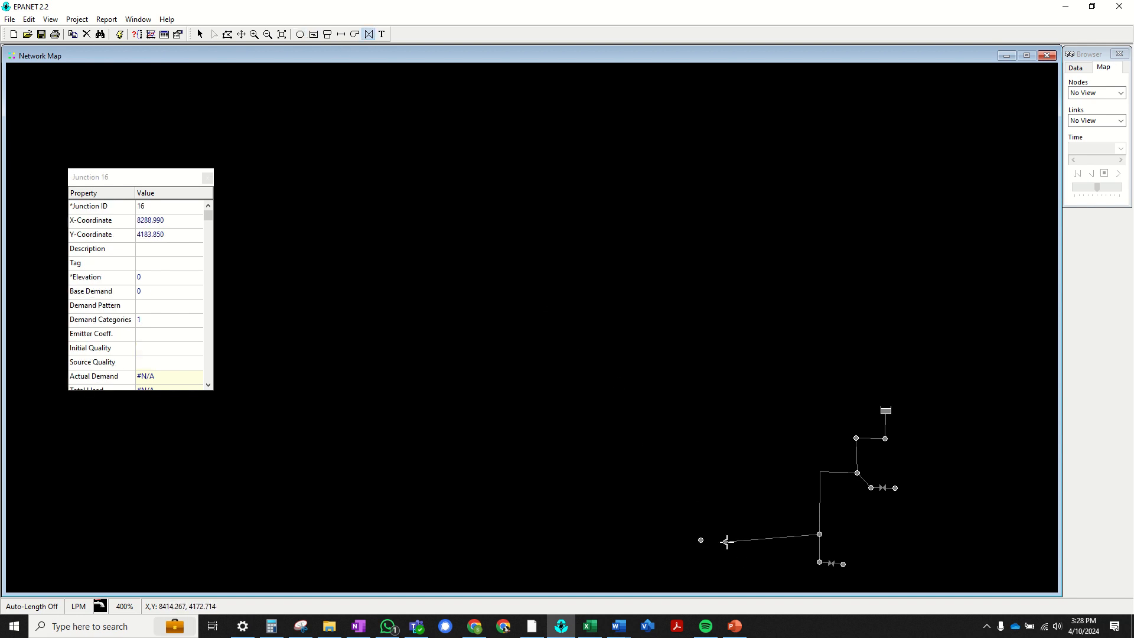
{"action": "left_click", "coordinate": [701, 540]}
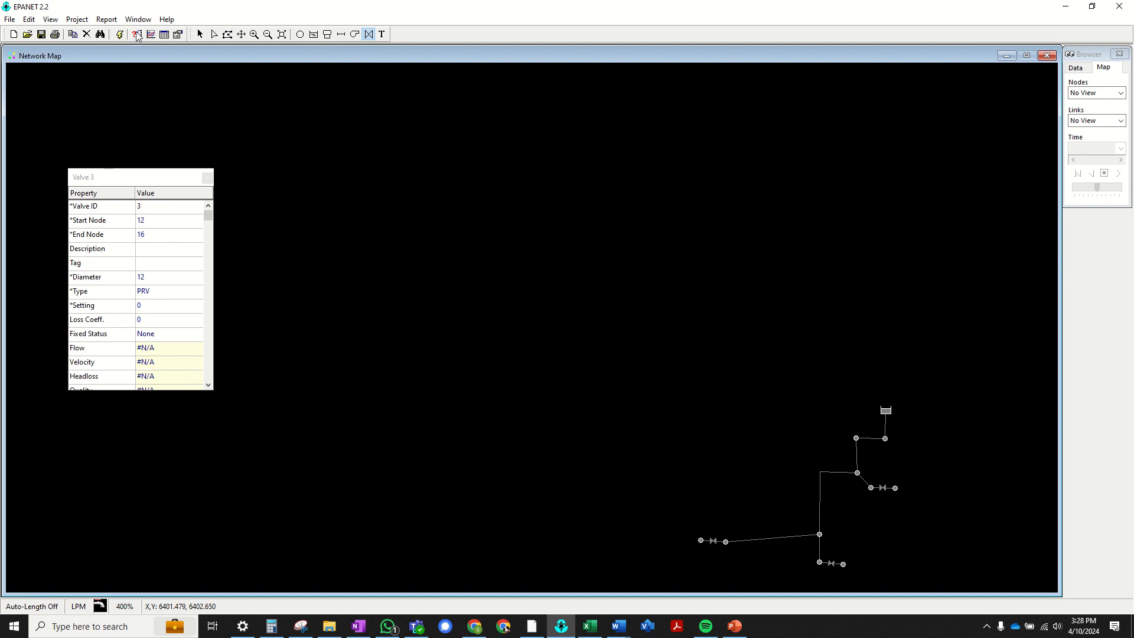
{"action": "left_click", "coordinate": [199, 34]}
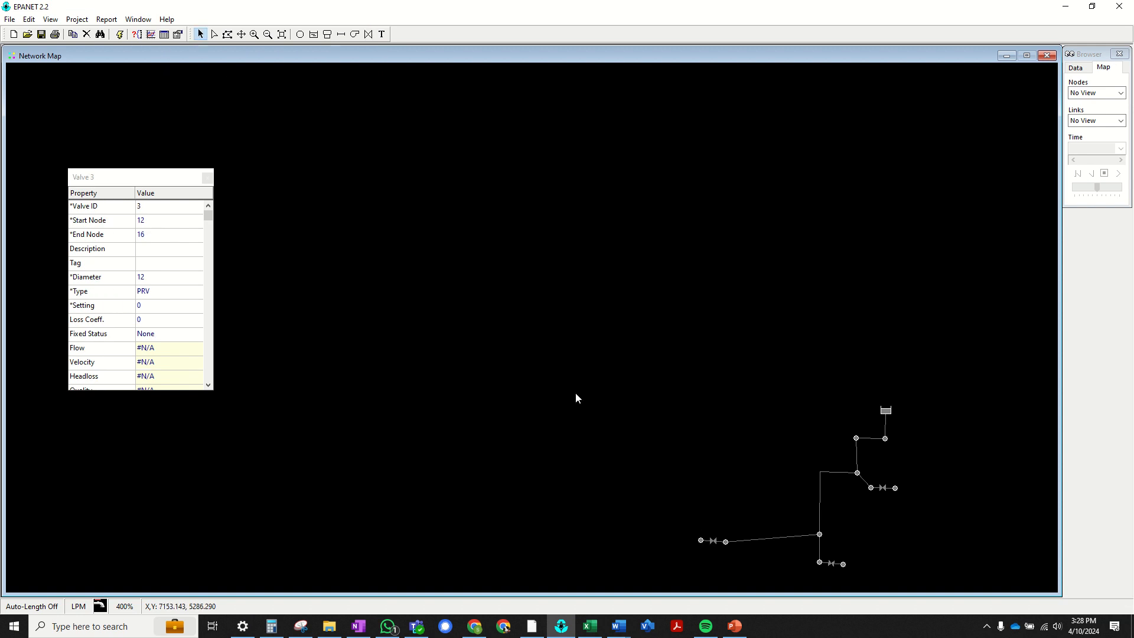
{"action": "left_click", "coordinate": [701, 540]}
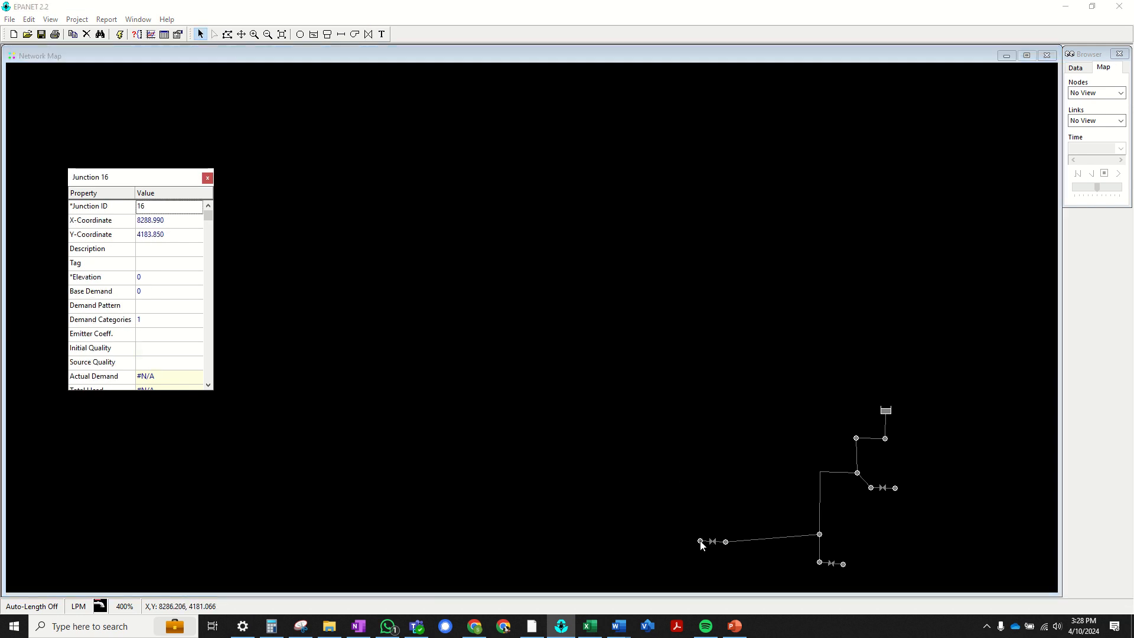
{"action": "left_click_drag", "start_coordinate": [700, 543], "coordinate": [700, 543]}
Examine in Google Earth the pipeline route from the 50,000 l Elevated Steel WST past Dituni Community Tap 3 to the Mutyambua taps and Mbunya Community Kiosk.
{"action": "mouse_move", "coordinate": [1074, 624]}
{"action": "key", "text": "alt+Tab"}
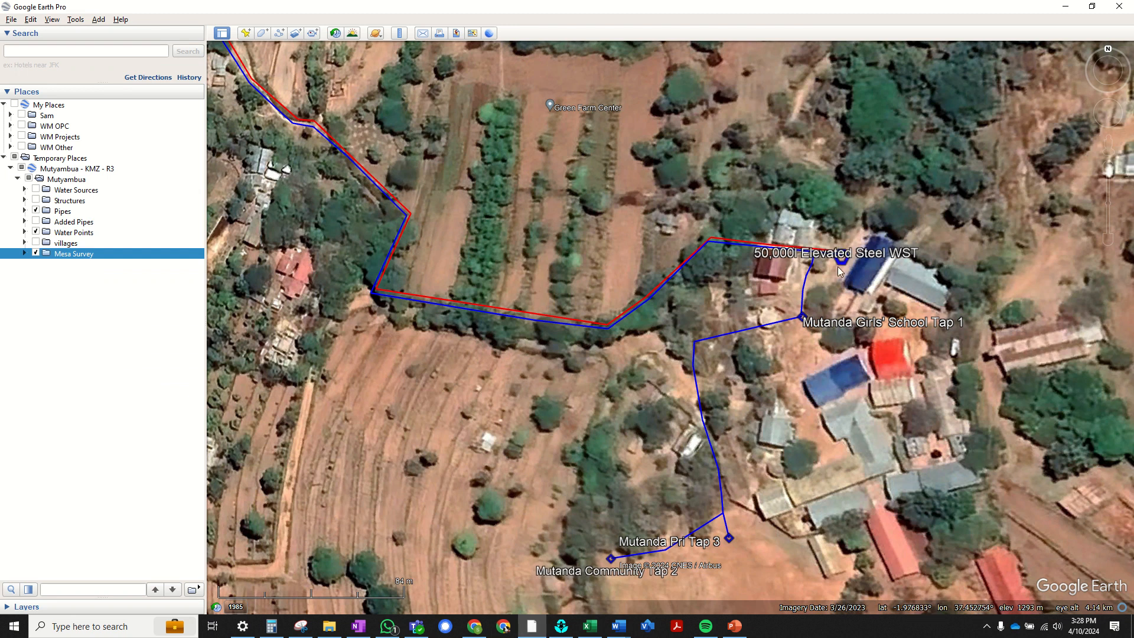
{"action": "left_click_drag", "start_coordinate": [990, 477], "coordinate": [1019, 503]}
{"action": "scroll", "coordinate": [1020, 504], "scroll_direction": "down", "scroll_amount": 5}
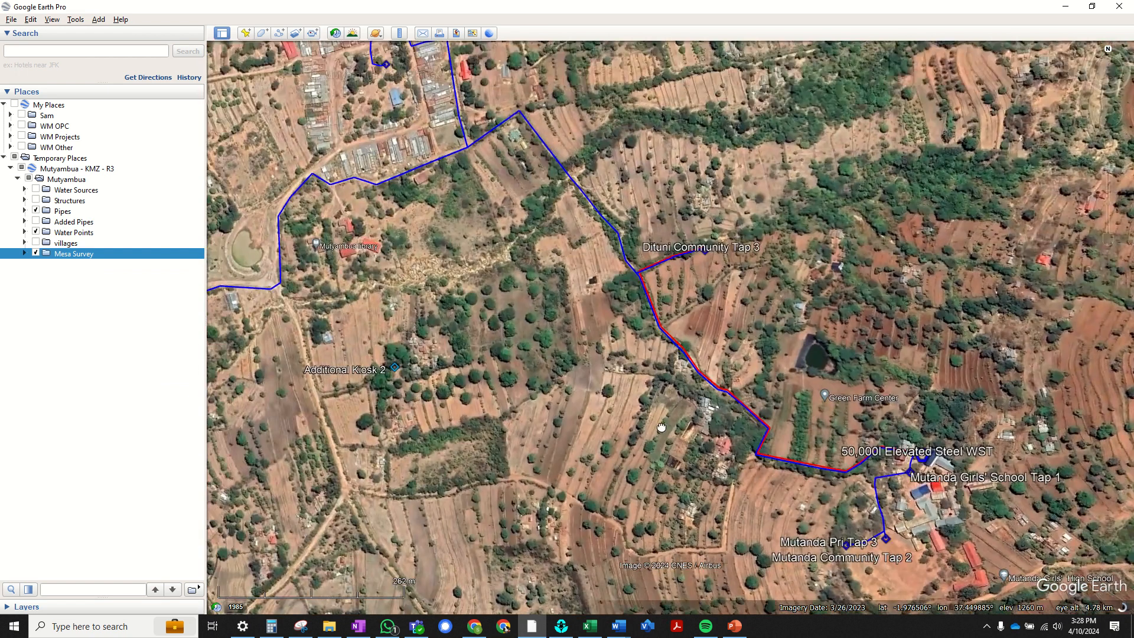
{"action": "left_click_drag", "start_coordinate": [662, 427], "coordinate": [644, 405]}
{"action": "scroll", "coordinate": [741, 440], "scroll_direction": "down", "scroll_amount": 2}
{"action": "scroll", "coordinate": [787, 433], "scroll_direction": "down", "scroll_amount": 1}
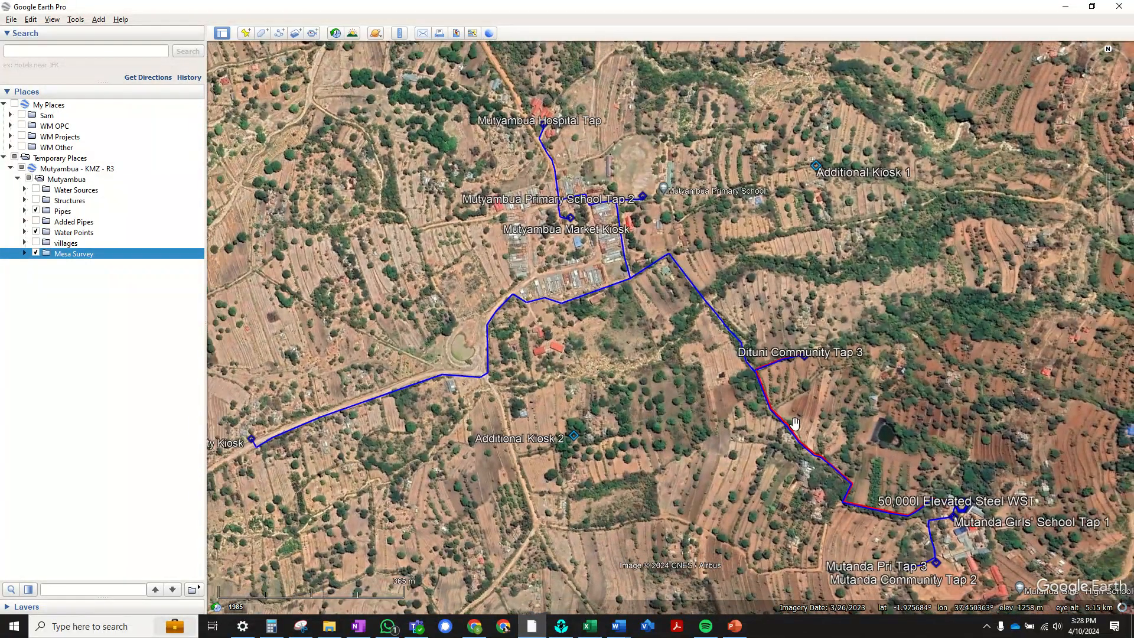
{"action": "left_click_drag", "start_coordinate": [793, 418], "coordinate": [797, 413]}
{"action": "scroll", "coordinate": [852, 505], "scroll_direction": "up", "scroll_amount": 1}
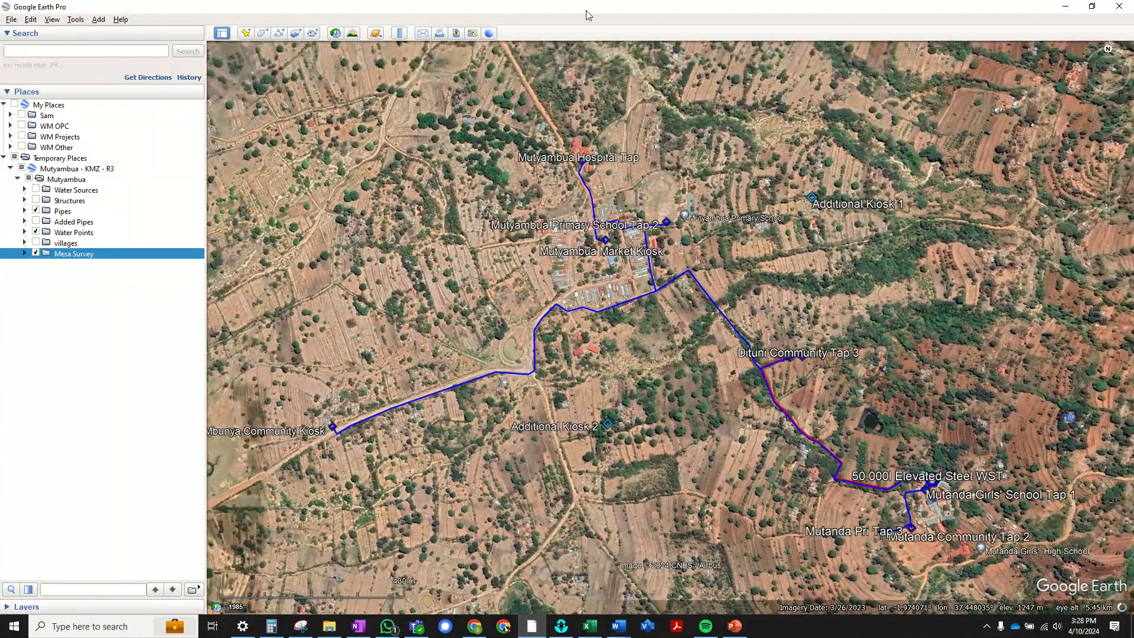
{"action": "left_click_drag", "start_coordinate": [588, 11], "coordinate": [1133, 260]}
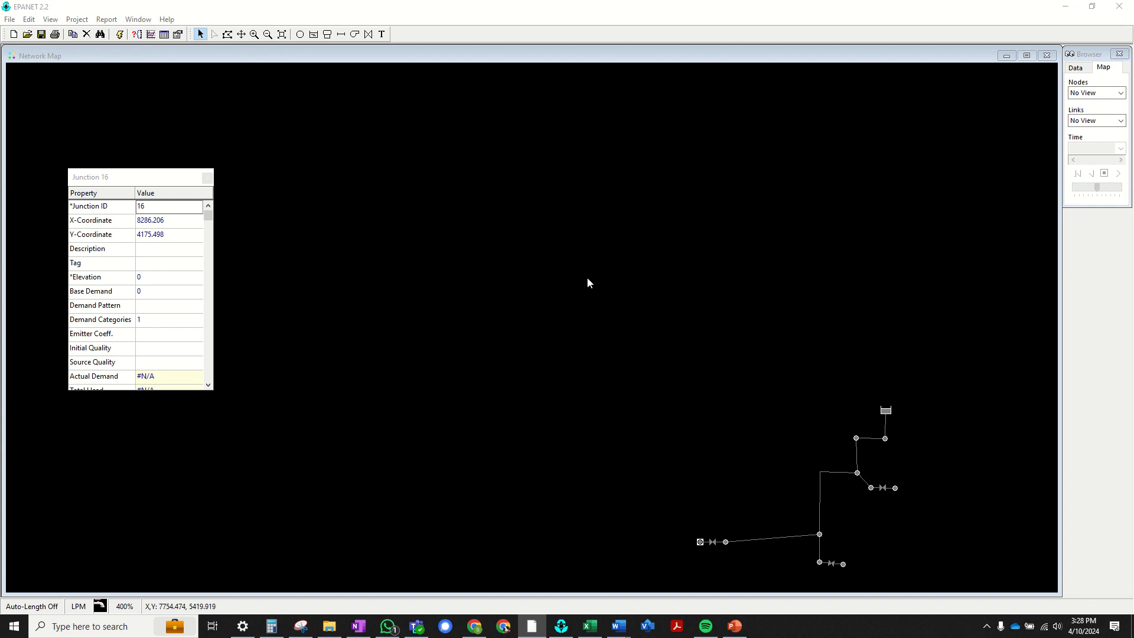
Place two junctions northwest of the existing network, junction 17 at about X 8050, Y 5128 and junction 18 at about X 7042, Y 5860.
{"action": "left_click", "coordinate": [299, 34]}
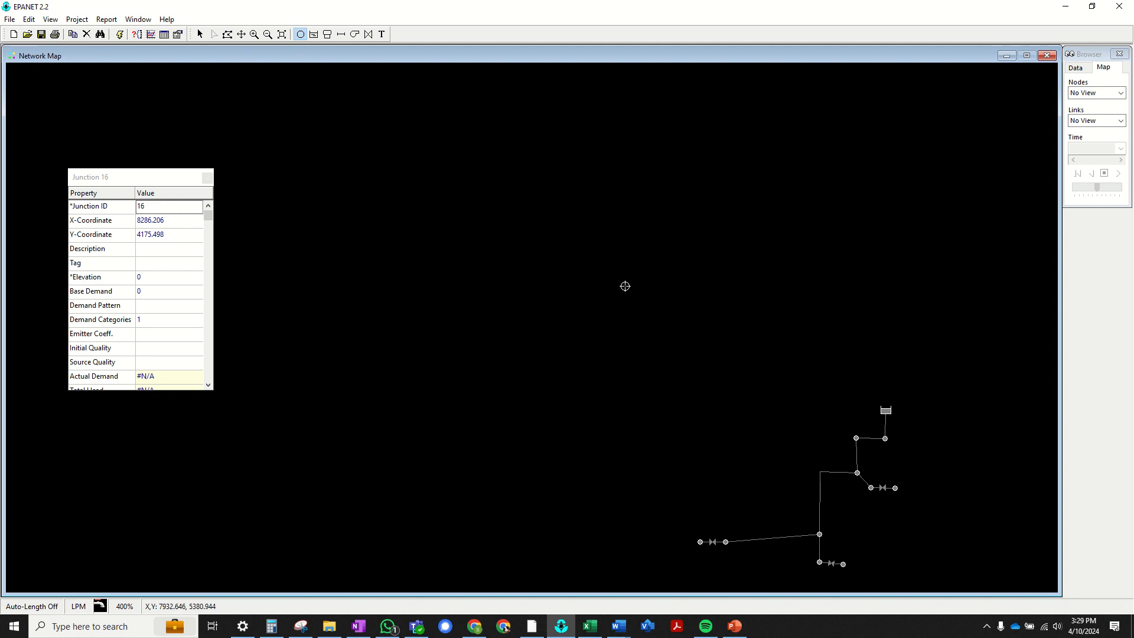
{"action": "left_click", "coordinate": [625, 286]}
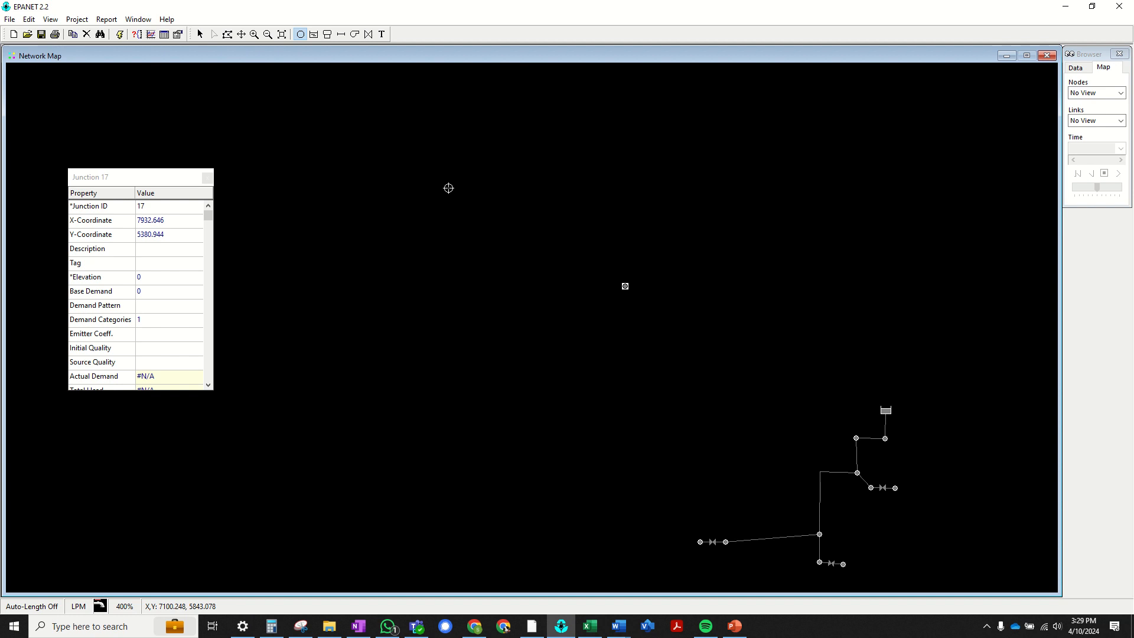
{"action": "left_click", "coordinate": [436, 184]}
{"action": "left_click", "coordinate": [200, 34]}
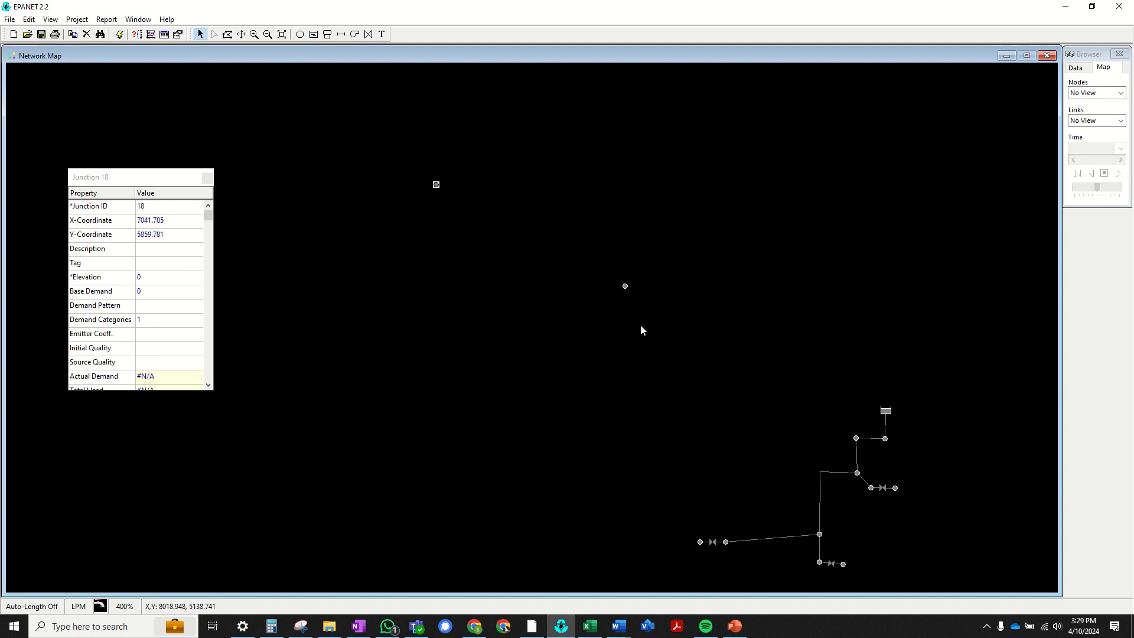
{"action": "left_click_drag", "start_coordinate": [626, 287], "coordinate": [650, 341]}
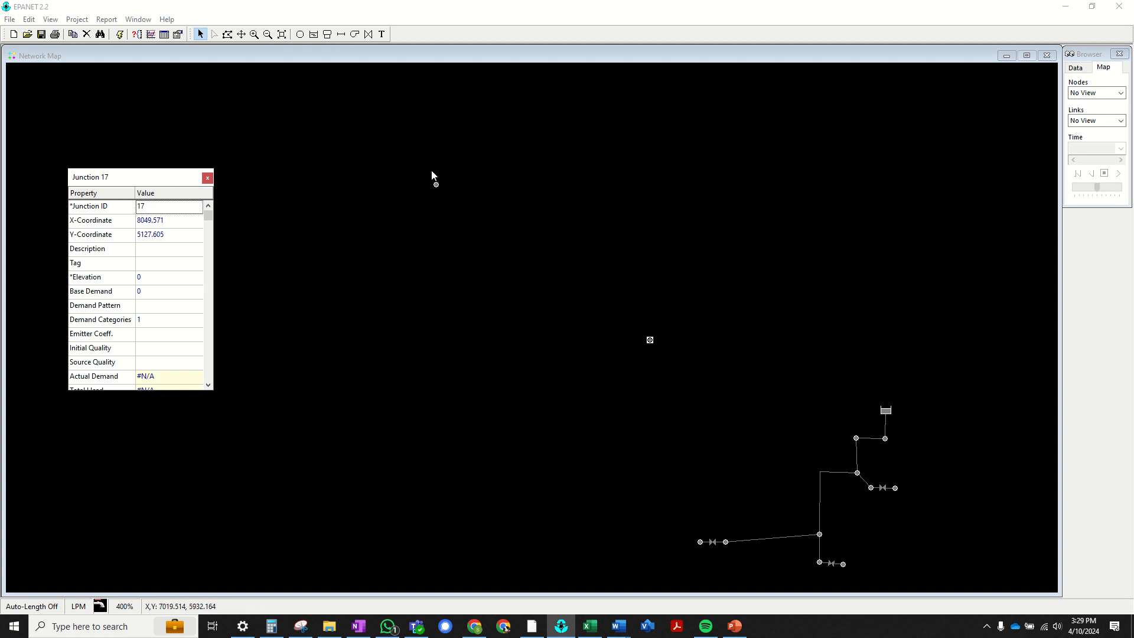
Reposition junction 18 to about X 7053, Y 5740.
{"action": "left_click", "coordinate": [436, 185]}
{"action": "left_click_drag", "start_coordinate": [437, 188], "coordinate": [434, 183]}
{"action": "left_click", "coordinate": [432, 185]}
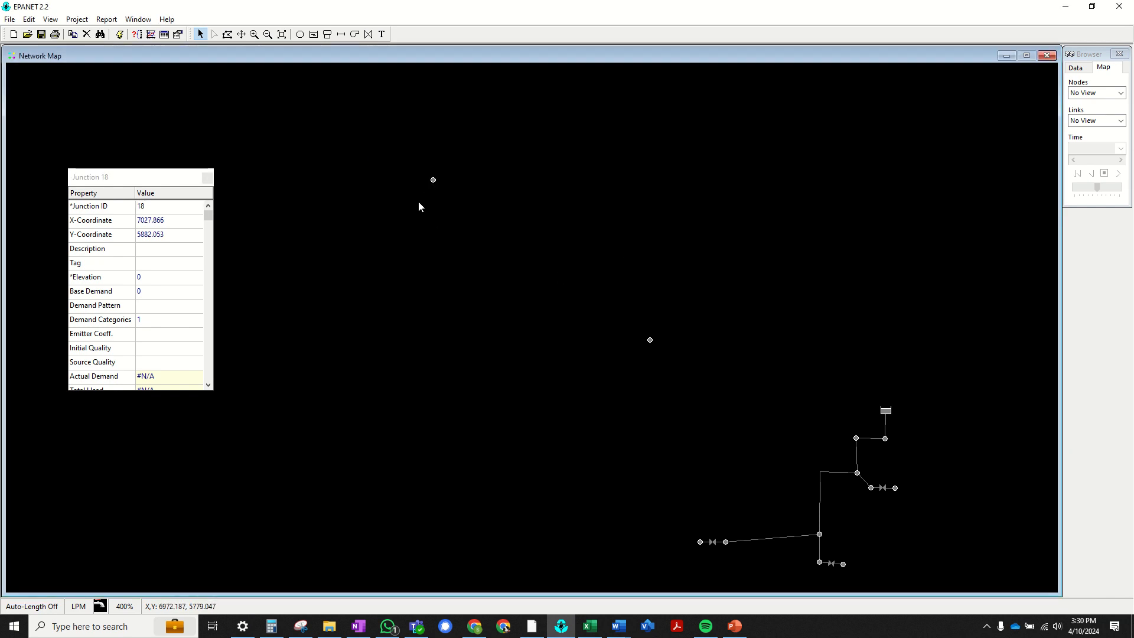
{"action": "left_click_drag", "start_coordinate": [431, 181], "coordinate": [438, 210]}
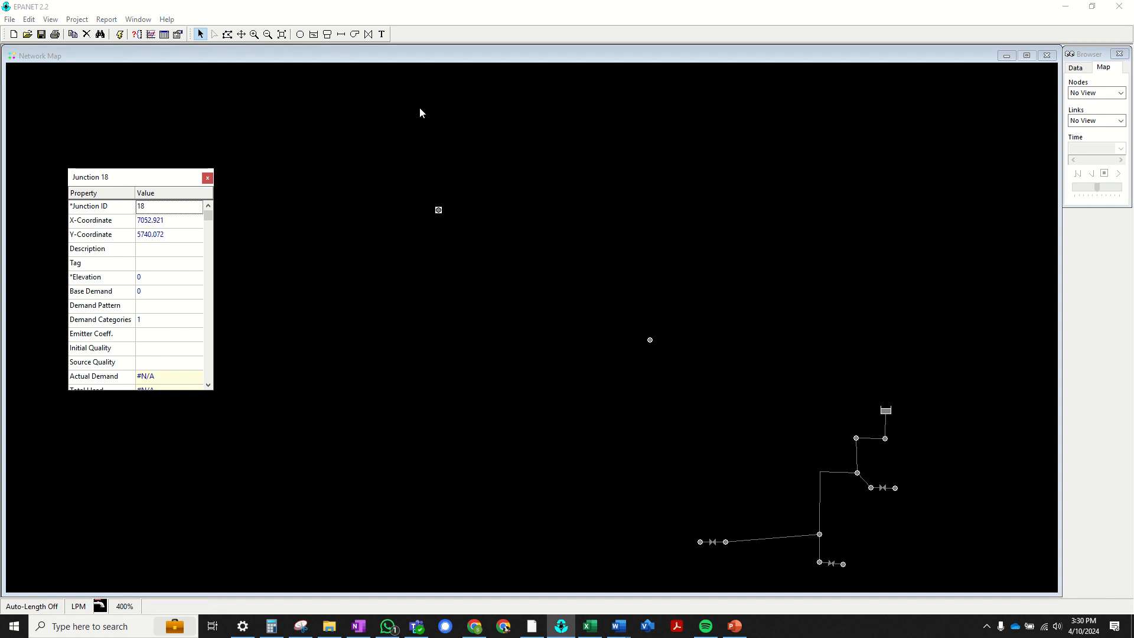
Place four junctions around junction 18, including ones at about X 7039, Y 6055, X 6660, Y 6066, and X 6585, Y 6353.
{"action": "left_click", "coordinate": [300, 35]}
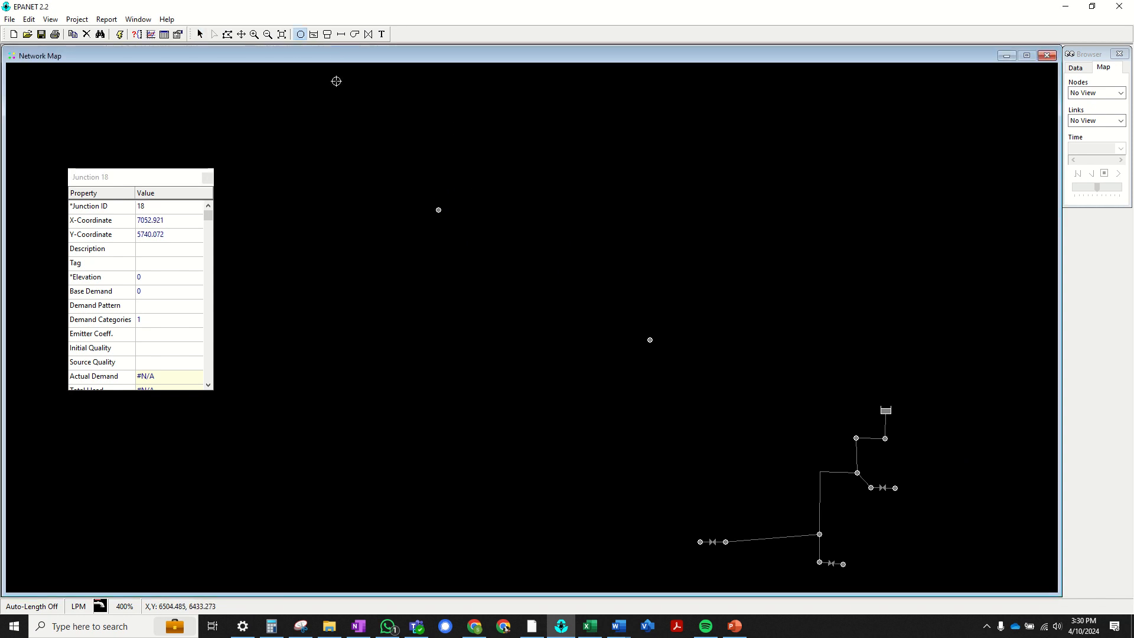
{"action": "left_click", "coordinate": [435, 143]}
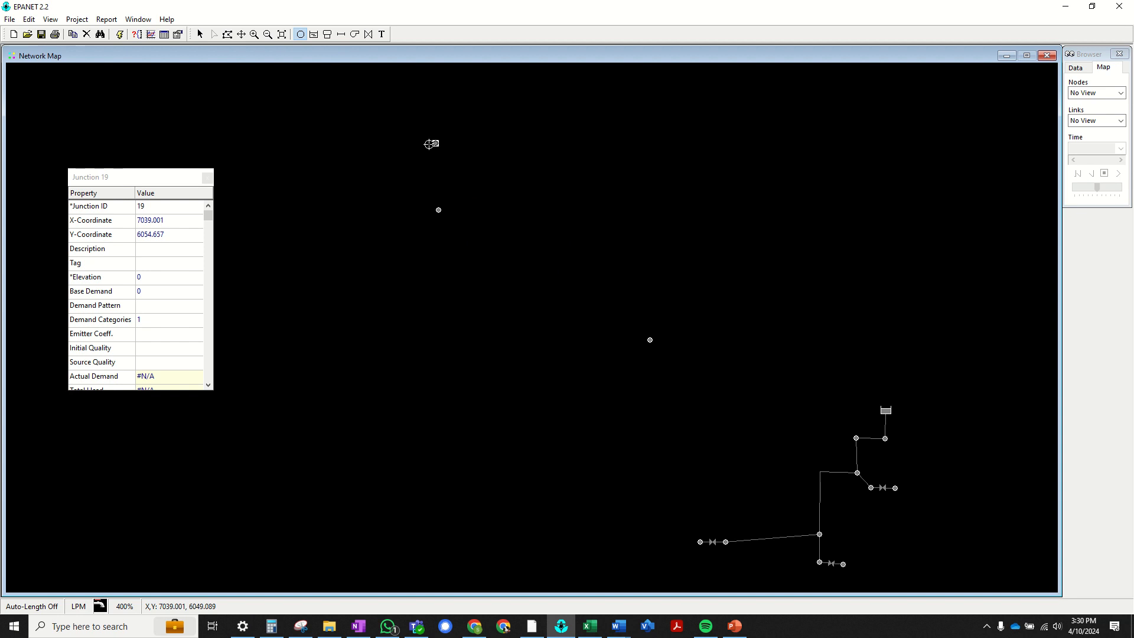
{"action": "left_click", "coordinate": [355, 140]}
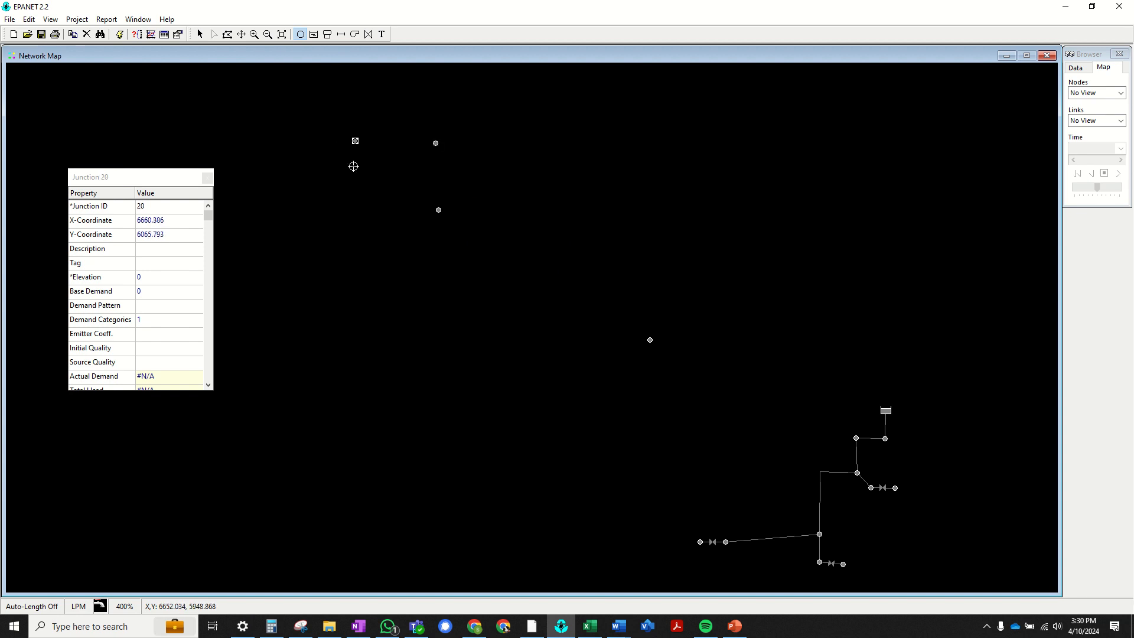
{"action": "left_click", "coordinate": [374, 190]}
{"action": "left_click", "coordinate": [339, 80]}
Draw a pipe from junction 8 to junction 17, and another from junction 17 to junction 18 with an intermediate bend.
{"action": "left_click", "coordinate": [341, 34]}
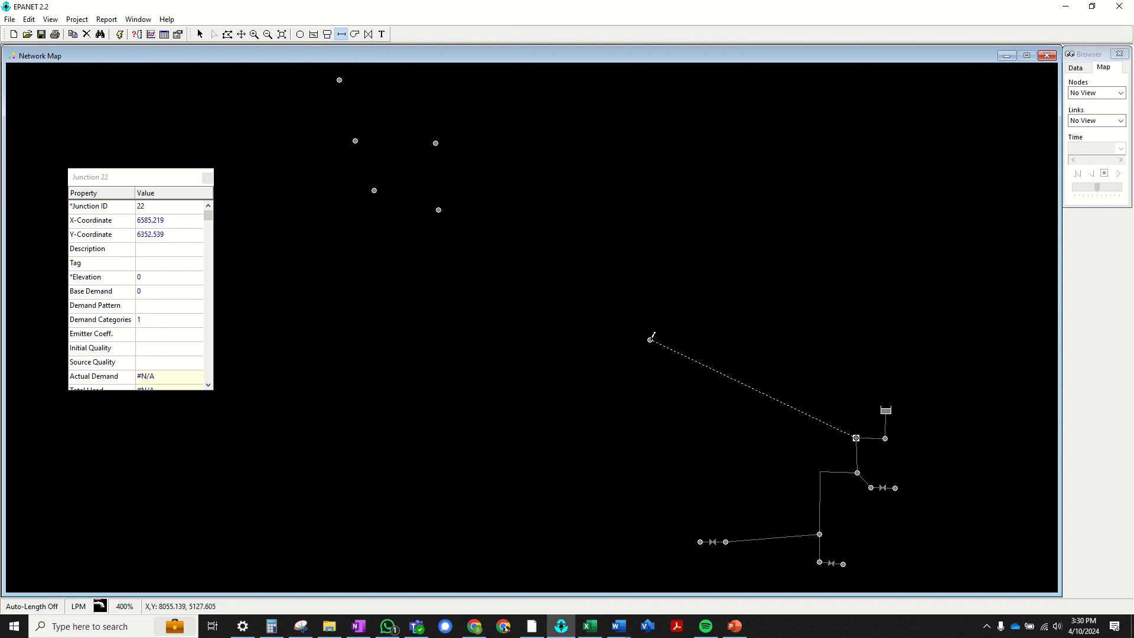
{"action": "left_click", "coordinate": [650, 340]}
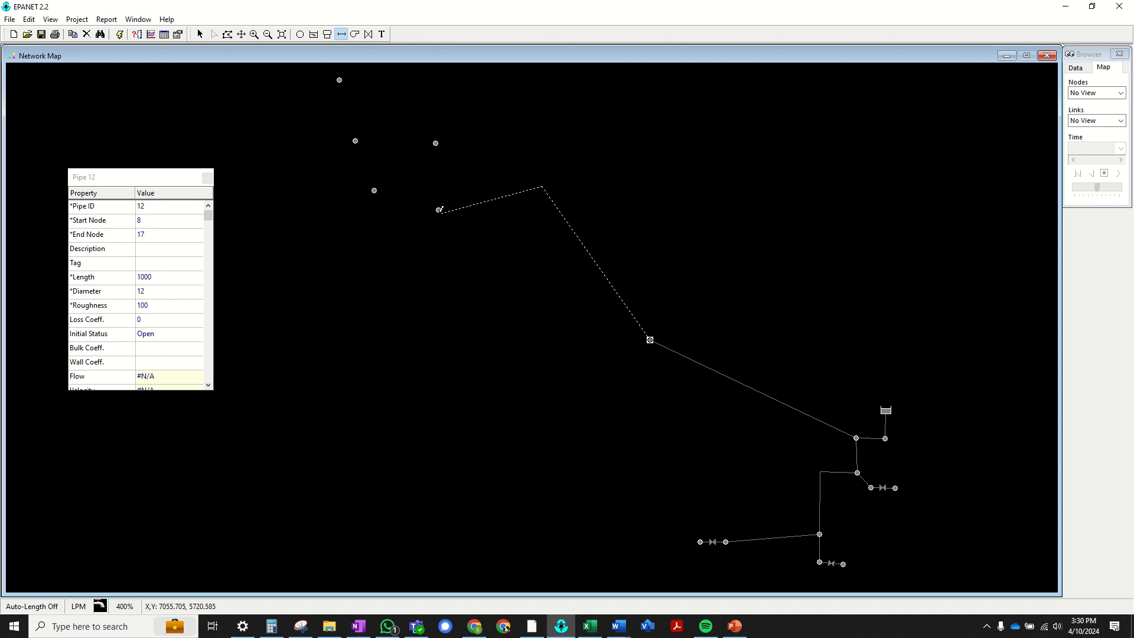
{"action": "left_click", "coordinate": [438, 209]}
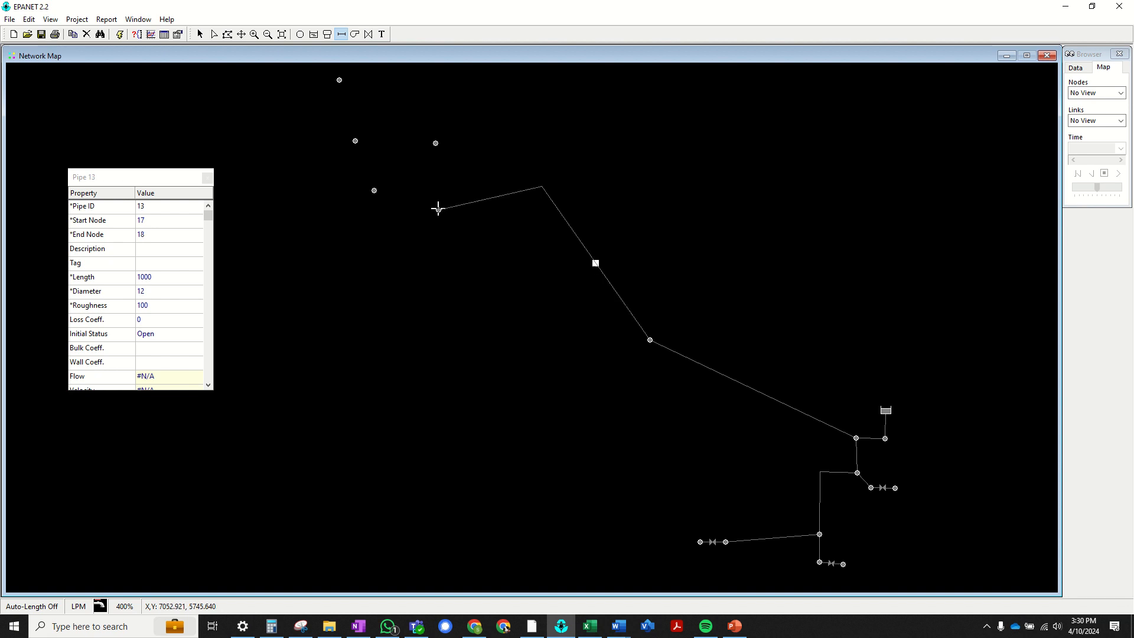
Connect junctions 18 to 19, 19 to 20, 20 to 21 and 20 to 22 with pipes, and move the property editor aside.
{"action": "left_click", "coordinate": [438, 209]}
{"action": "left_click", "coordinate": [435, 143]}
{"action": "left_click", "coordinate": [436, 143]}
{"action": "left_click", "coordinate": [355, 140]}
{"action": "left_click", "coordinate": [355, 141]}
{"action": "left_click", "coordinate": [374, 190]}
{"action": "left_click", "coordinate": [357, 145]}
{"action": "left_click", "coordinate": [355, 141]}
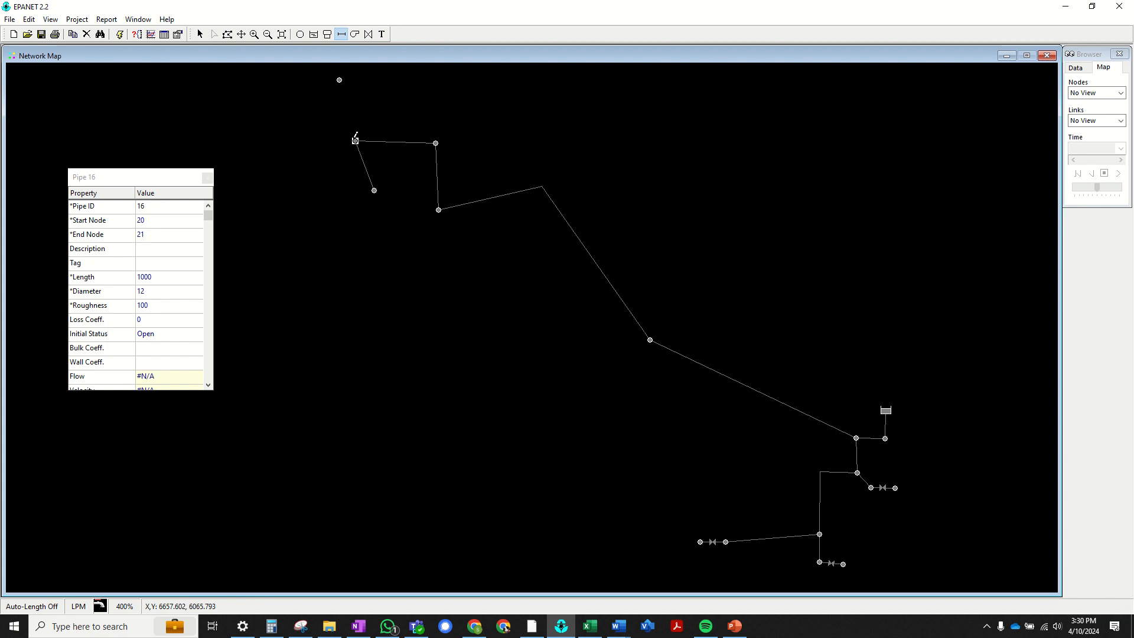
{"action": "left_click", "coordinate": [339, 80]}
{"action": "left_click", "coordinate": [531, 420]}
{"action": "left_click_drag", "start_coordinate": [161, 177], "coordinate": [991, 107]}
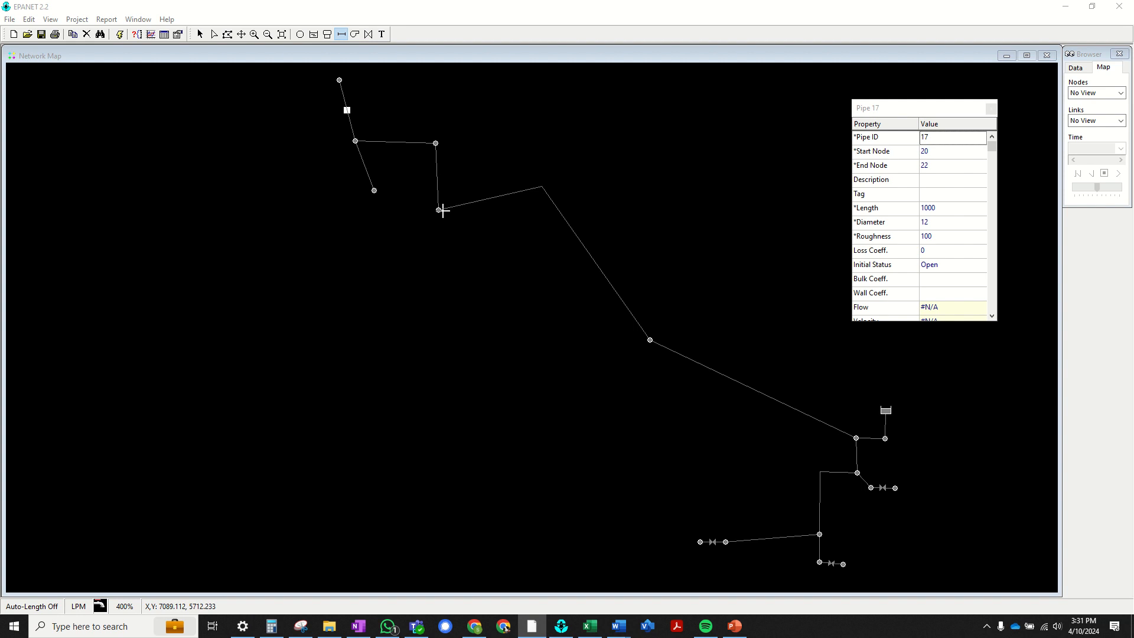
Using the Google Earth route to Mbunya Community Kiosk, place three junctions at about X 6374, Y 5556; X 6168, Y 5130; X 5477, Y 4674.
{"action": "left_click", "coordinate": [300, 34]}
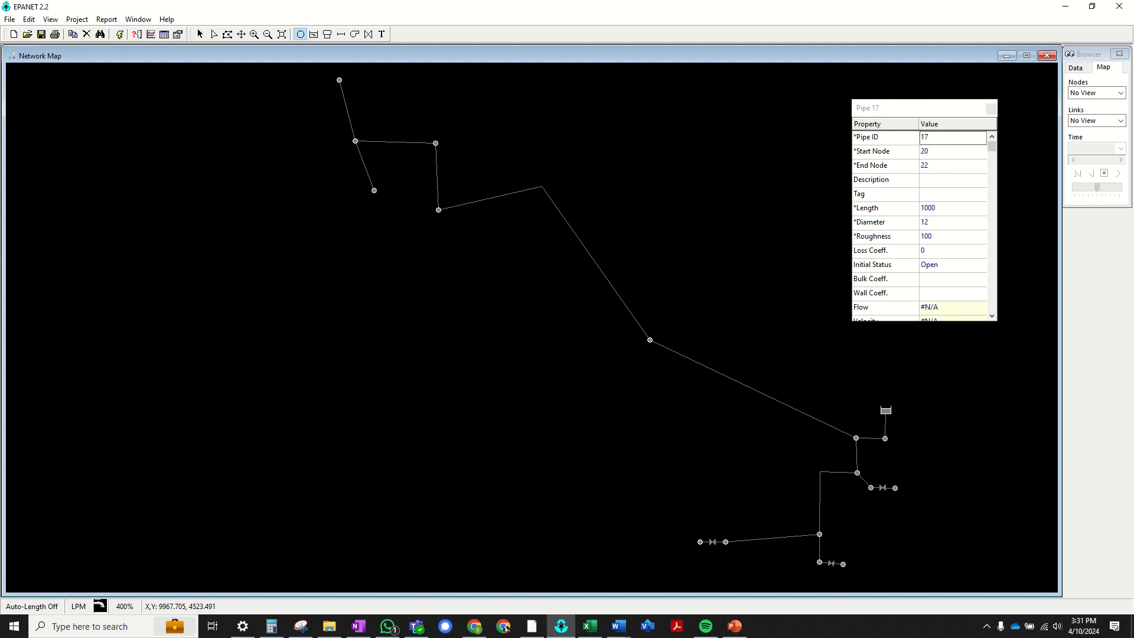
{"action": "left_click_drag", "start_coordinate": [0, 7], "coordinate": [455, 148]}
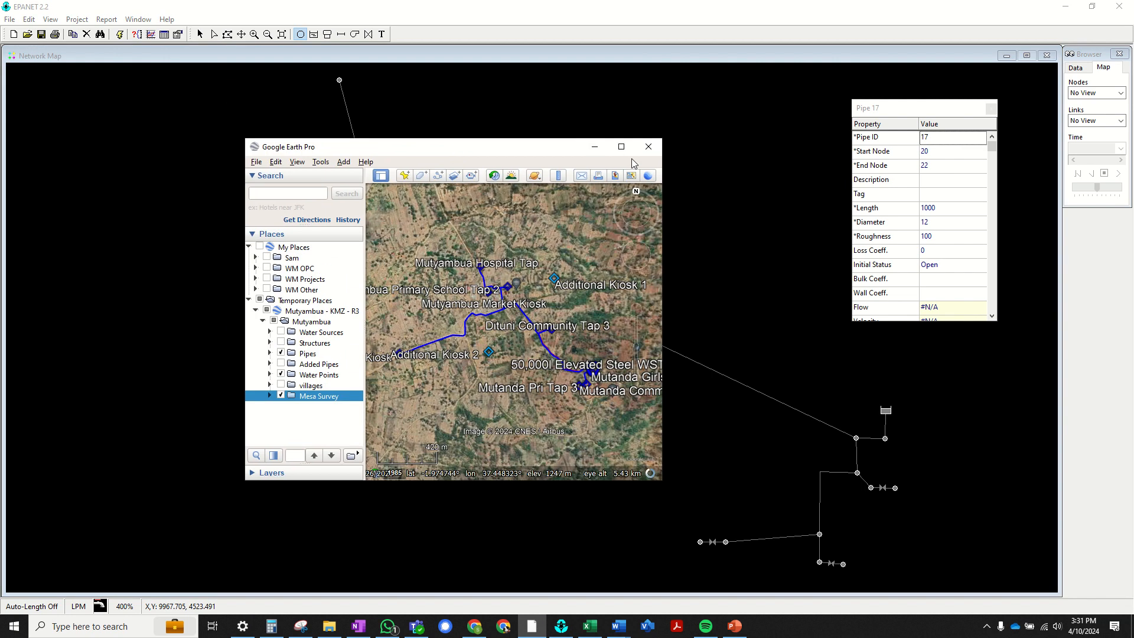
{"action": "left_click", "coordinate": [624, 150]}
{"action": "scroll", "coordinate": [564, 236], "scroll_direction": "up", "scroll_amount": 5}
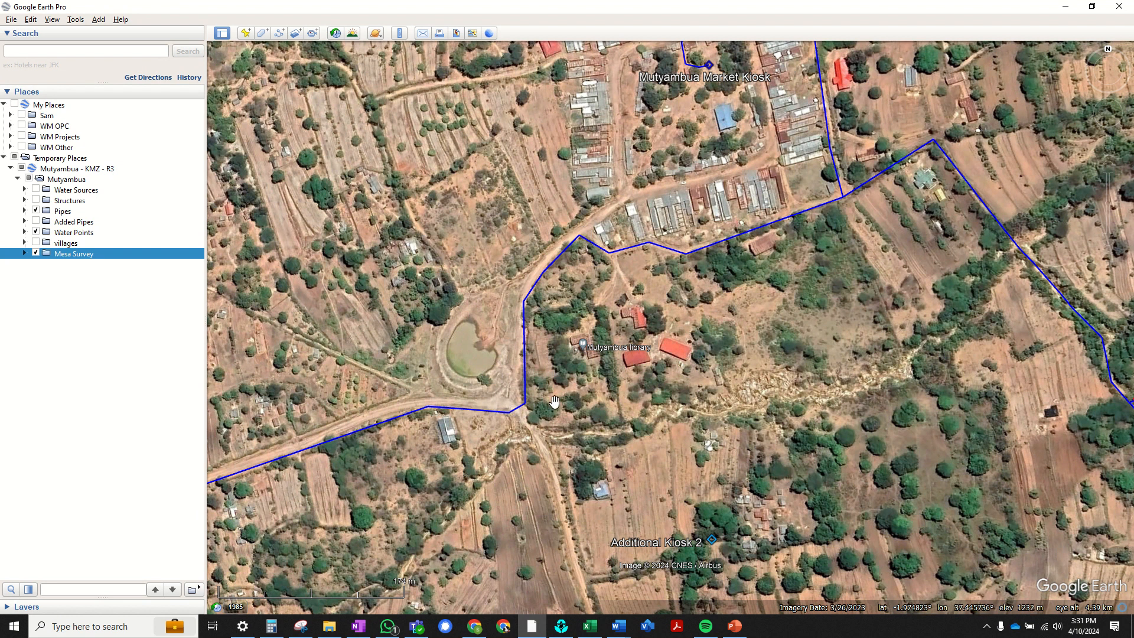
{"action": "scroll", "coordinate": [530, 407], "scroll_direction": "down", "scroll_amount": 1}
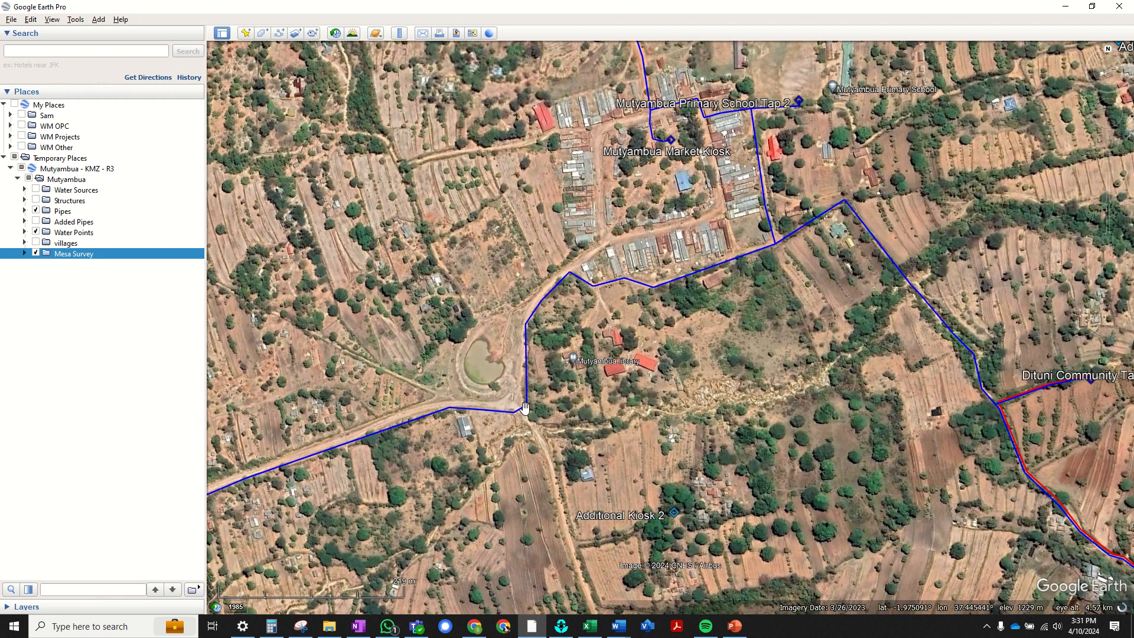
{"action": "scroll", "coordinate": [663, 365], "scroll_direction": "down", "scroll_amount": 2}
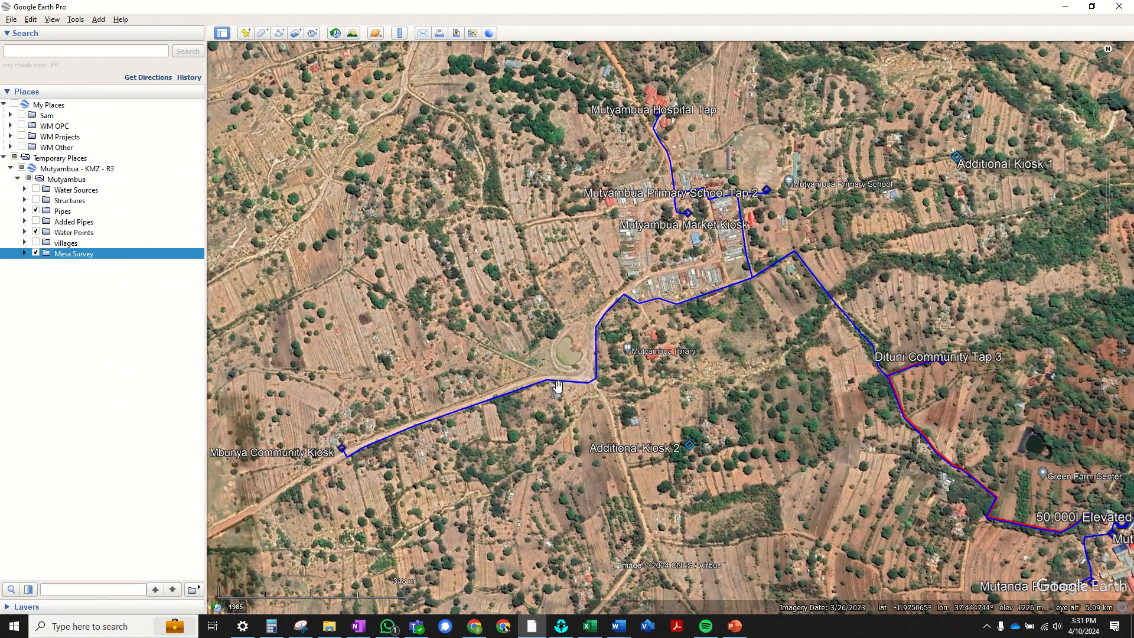
{"action": "left_click", "coordinate": [560, 627]}
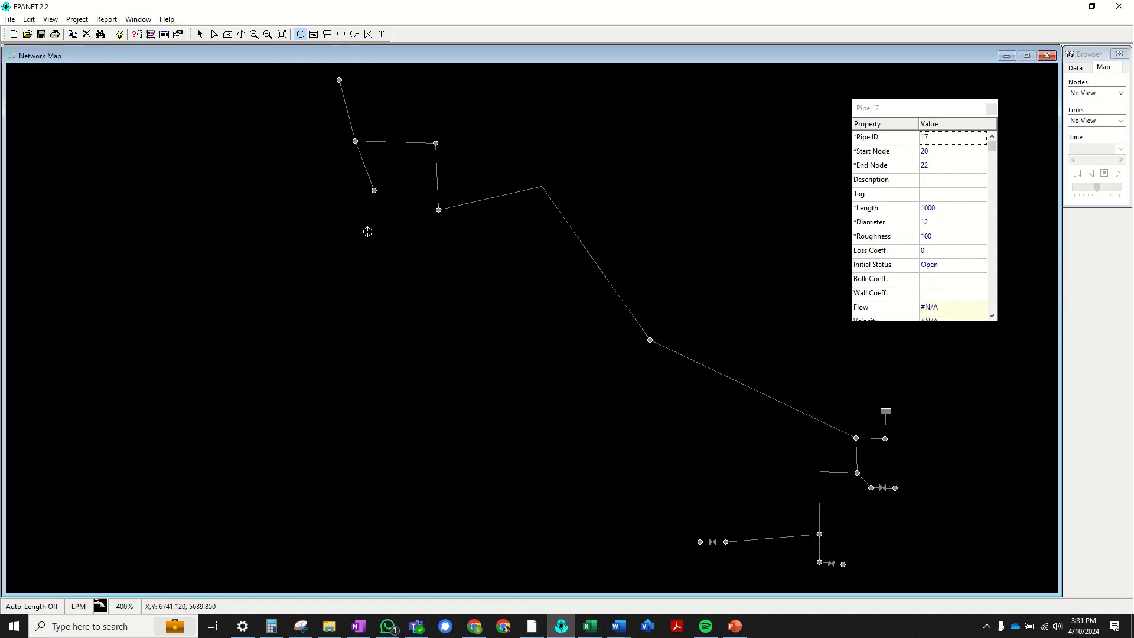
{"action": "left_click", "coordinate": [294, 249]}
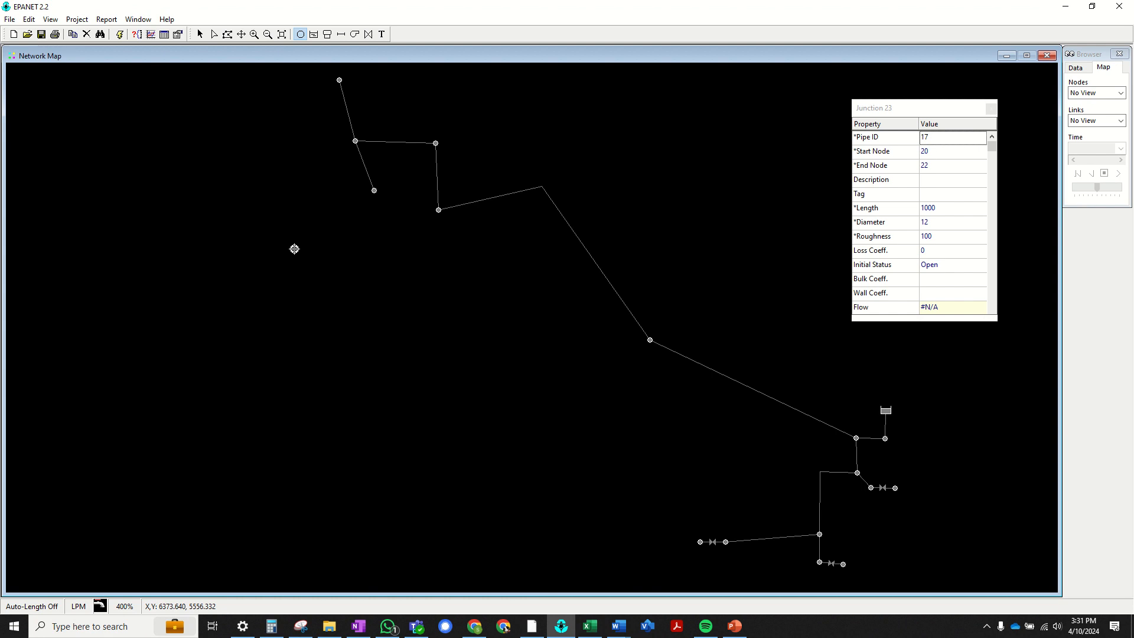
{"action": "left_click", "coordinate": [250, 339]}
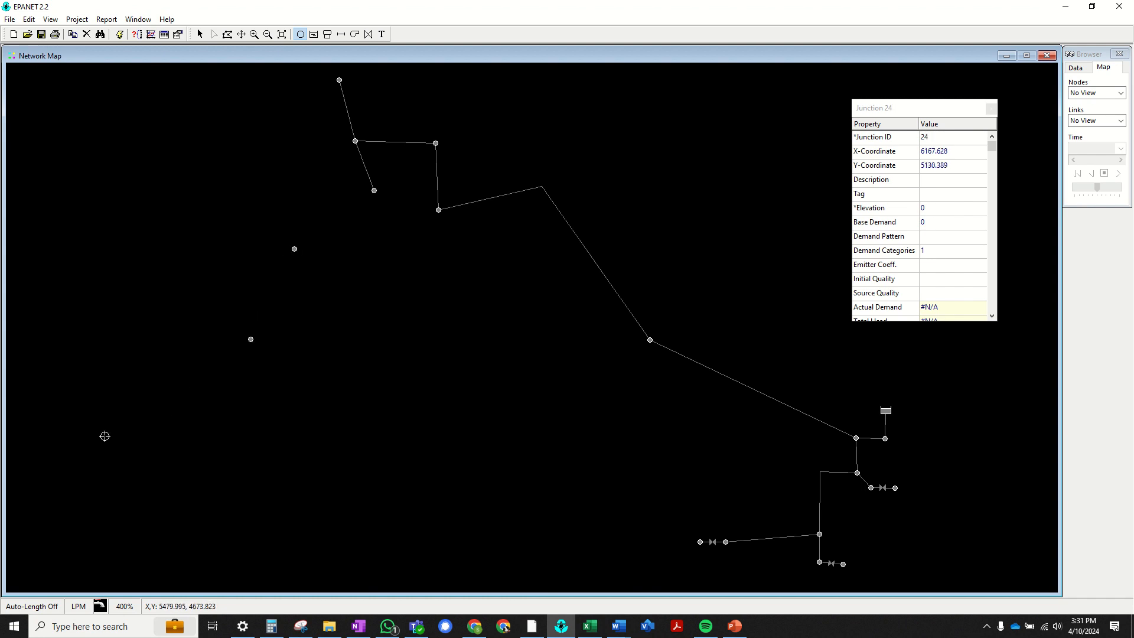
{"action": "left_click", "coordinate": [531, 626]}
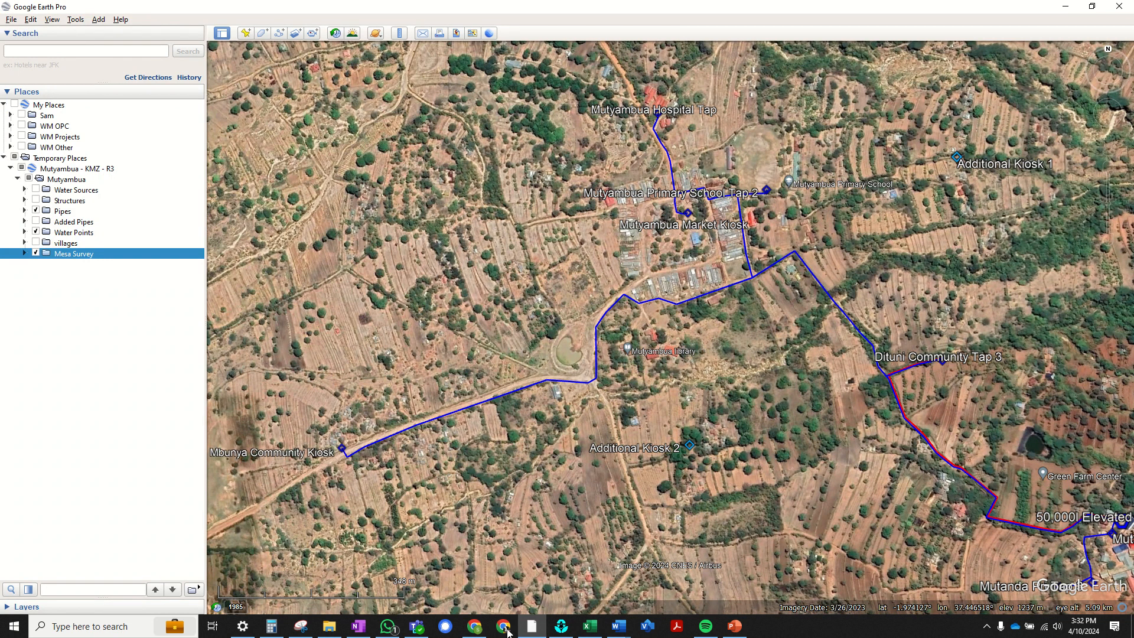
{"action": "left_click", "coordinate": [562, 627]}
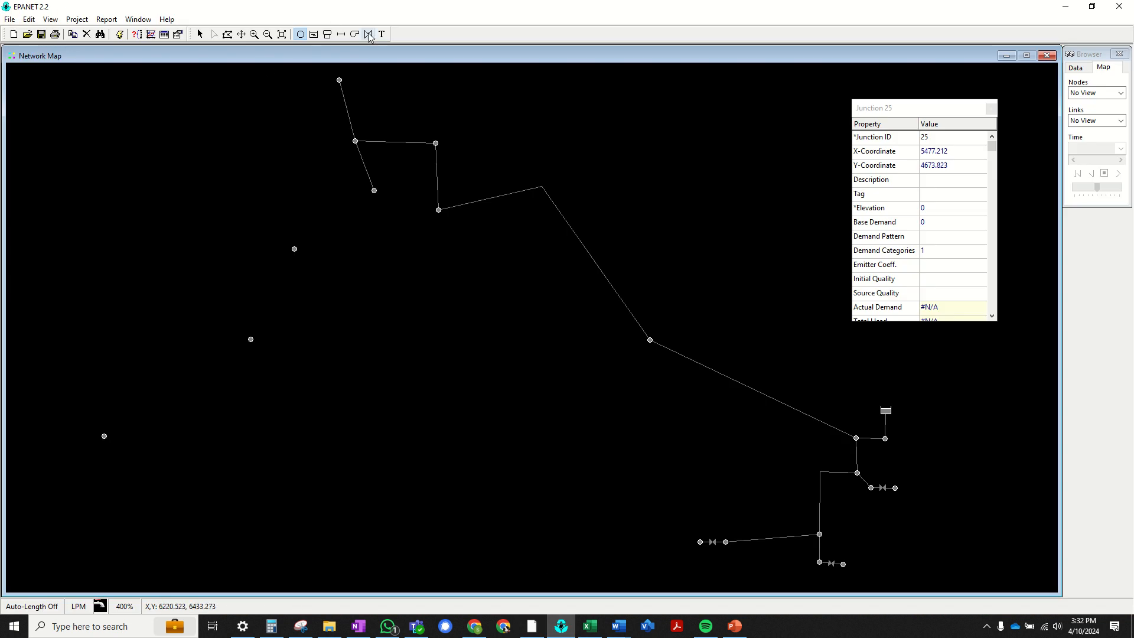
Draw pipes from junction 18 through junctions 23 and 24 to junction 25 to form the southwestern branch.
{"action": "left_click", "coordinate": [340, 34]}
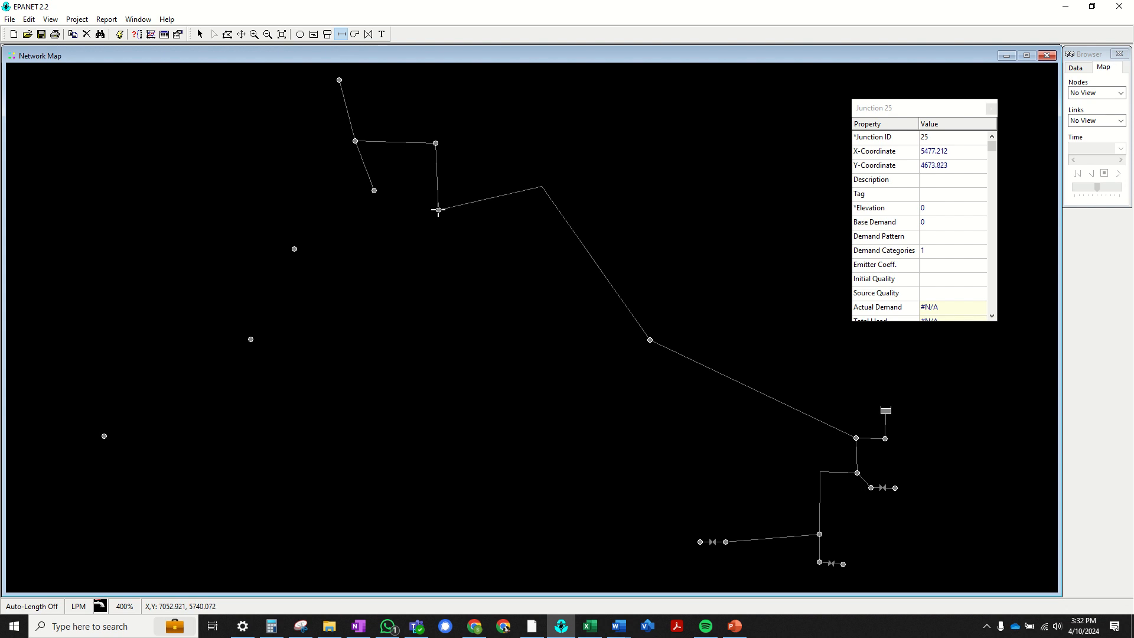
{"action": "left_click", "coordinate": [439, 210]}
{"action": "left_click", "coordinate": [294, 248]}
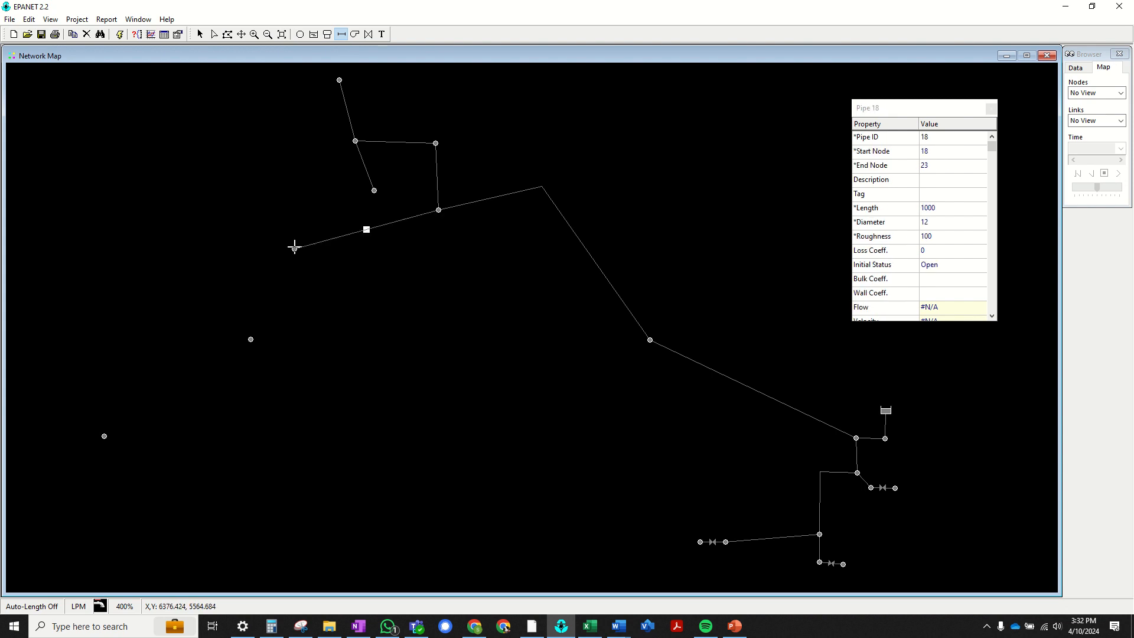
{"action": "left_click", "coordinate": [250, 339]}
{"action": "left_click", "coordinate": [252, 339]}
{"action": "left_click", "coordinate": [104, 434]}
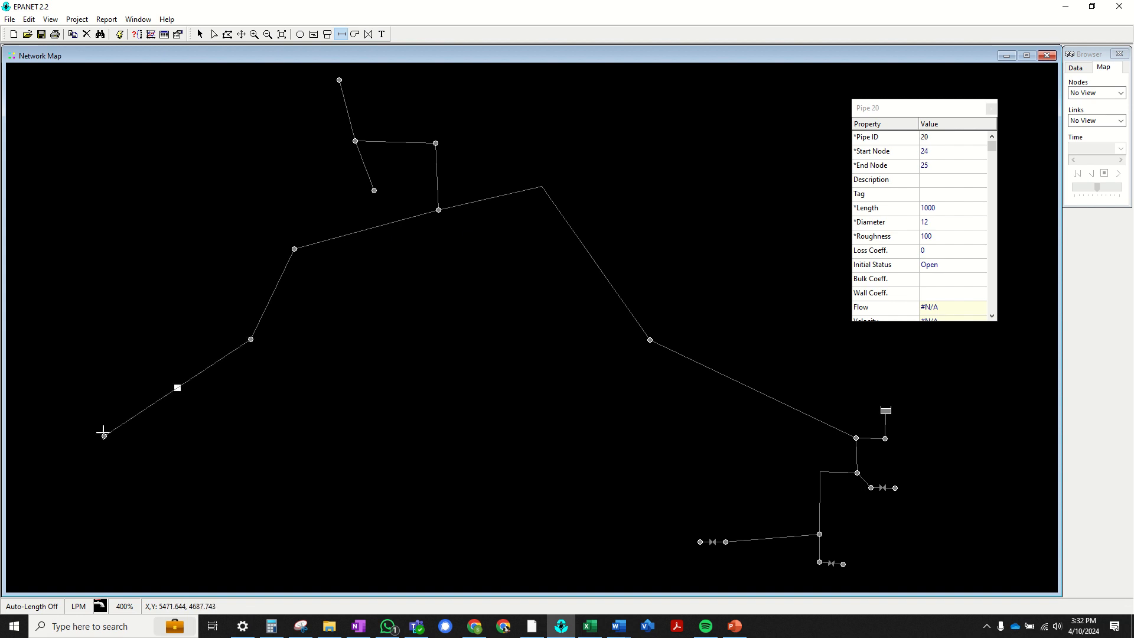
Check the Mutyambua taps layout in Google Earth and shift junction 21 slightly northeast in EPANET.
{"action": "left_click", "coordinate": [532, 625]}
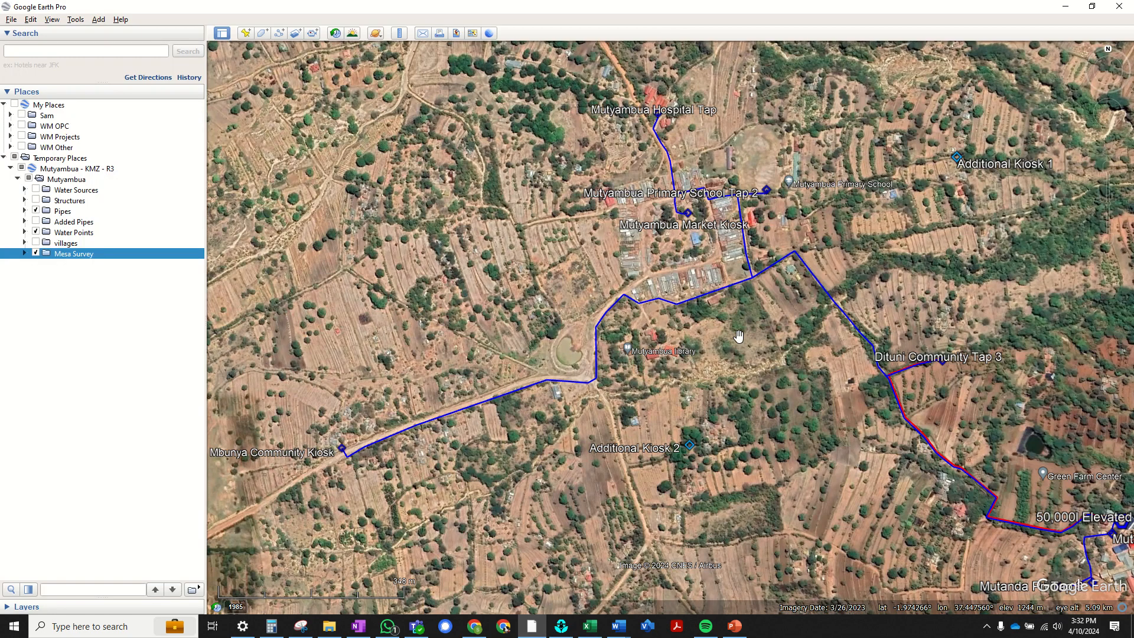
{"action": "scroll", "coordinate": [738, 336], "scroll_direction": "down", "scroll_amount": 3}
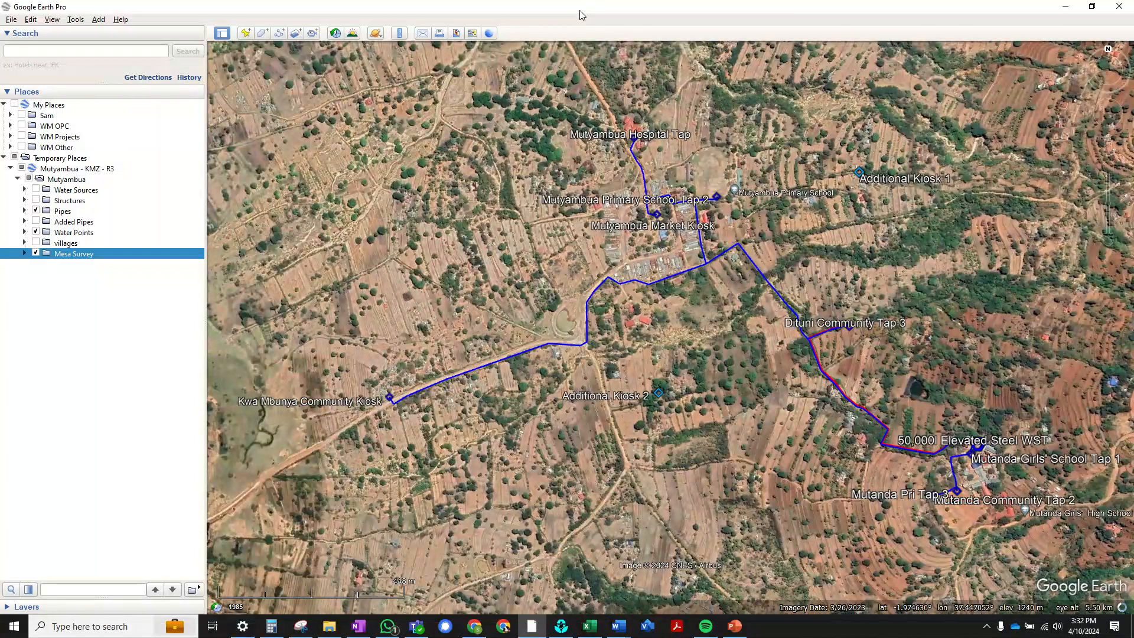
{"action": "left_click_drag", "start_coordinate": [579, 11], "coordinate": [1133, 378]}
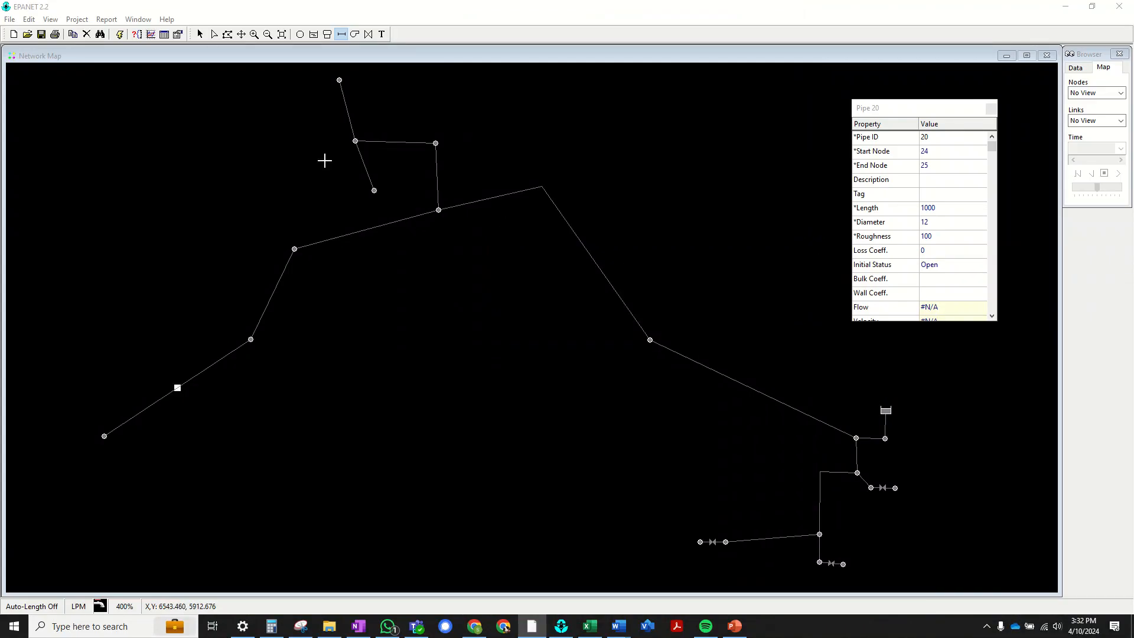
{"action": "left_click", "coordinate": [200, 34]}
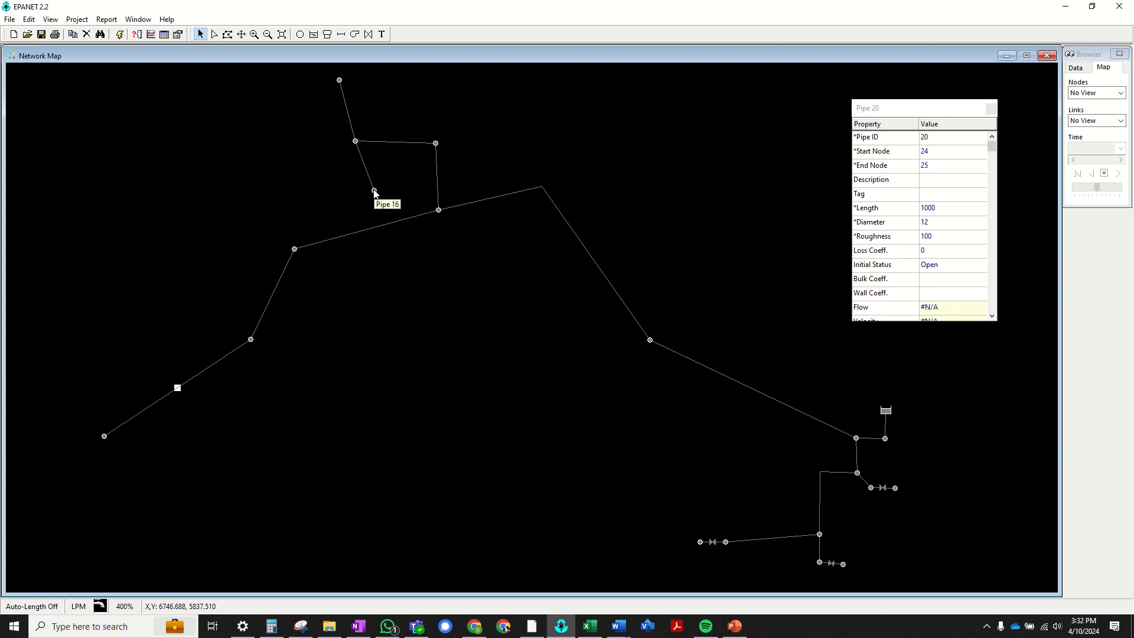
{"action": "left_click_drag", "start_coordinate": [374, 190], "coordinate": [382, 181]}
Add a vertex to the pipe between junctions 20 and 21 and move it to form a right-angle bend directly south of junction 20.
{"action": "right_click", "coordinate": [370, 164]}
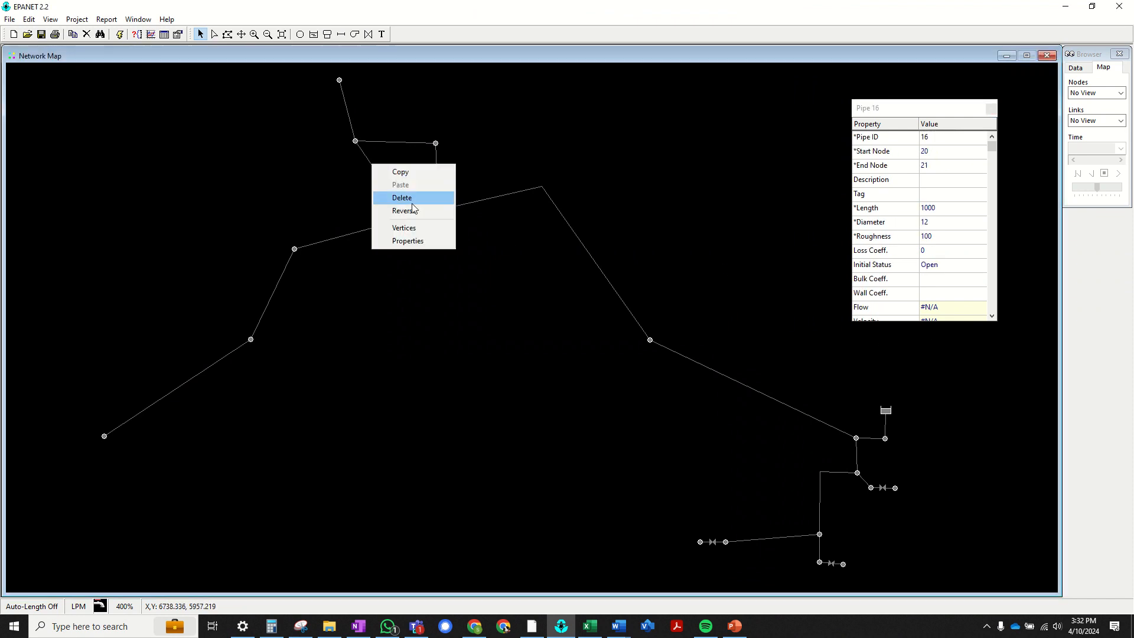
{"action": "left_click", "coordinate": [417, 227]}
{"action": "right_click", "coordinate": [368, 162]}
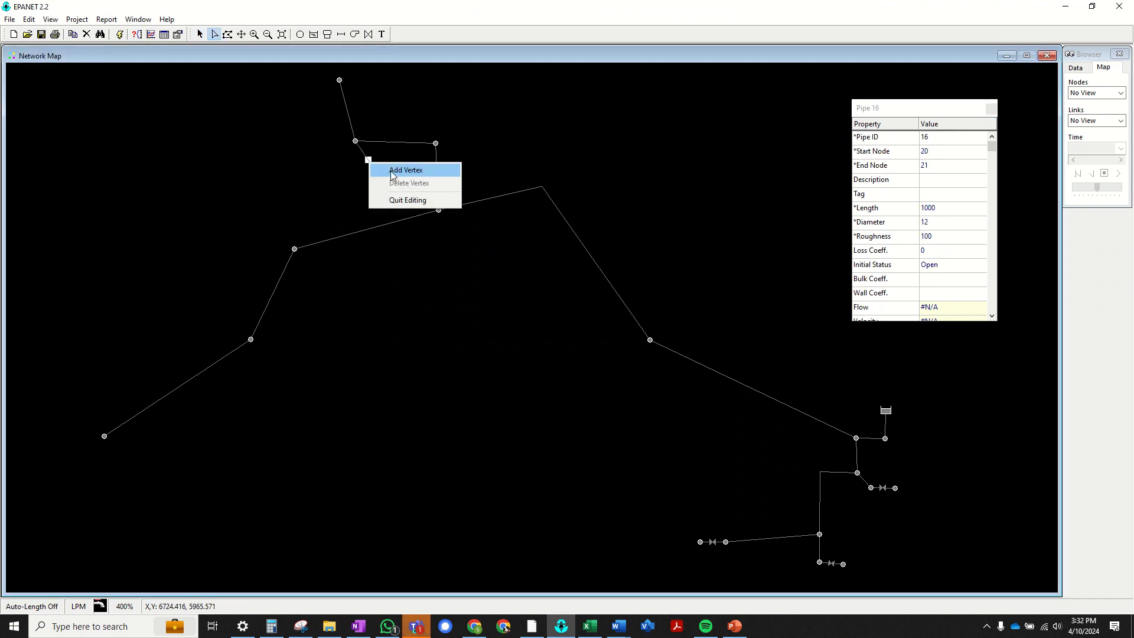
{"action": "left_click", "coordinate": [390, 171]}
{"action": "left_click_drag", "start_coordinate": [367, 161], "coordinate": [358, 179]}
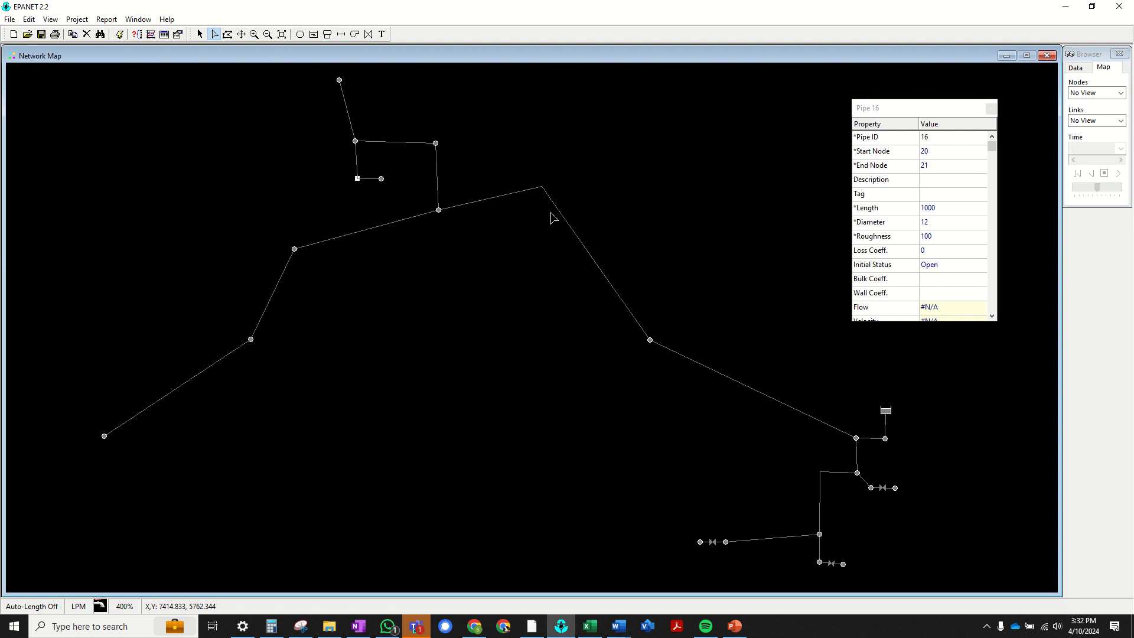
Reposition junction 17 northeast to about X 8207, Y 5205 to follow the Google Earth pipeline route.
{"action": "scroll", "coordinate": [674, 272], "scroll_direction": "down", "scroll_amount": 2}
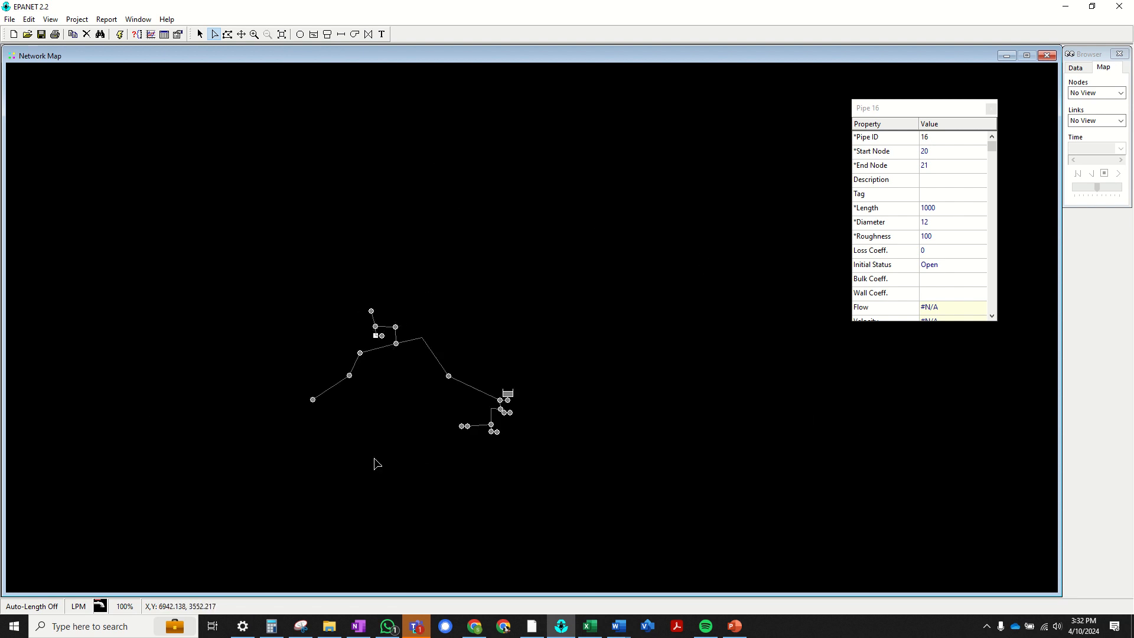
{"action": "scroll", "coordinate": [369, 412], "scroll_direction": "up", "scroll_amount": 1}
{"action": "scroll", "coordinate": [369, 358], "scroll_direction": "down", "scroll_amount": 1}
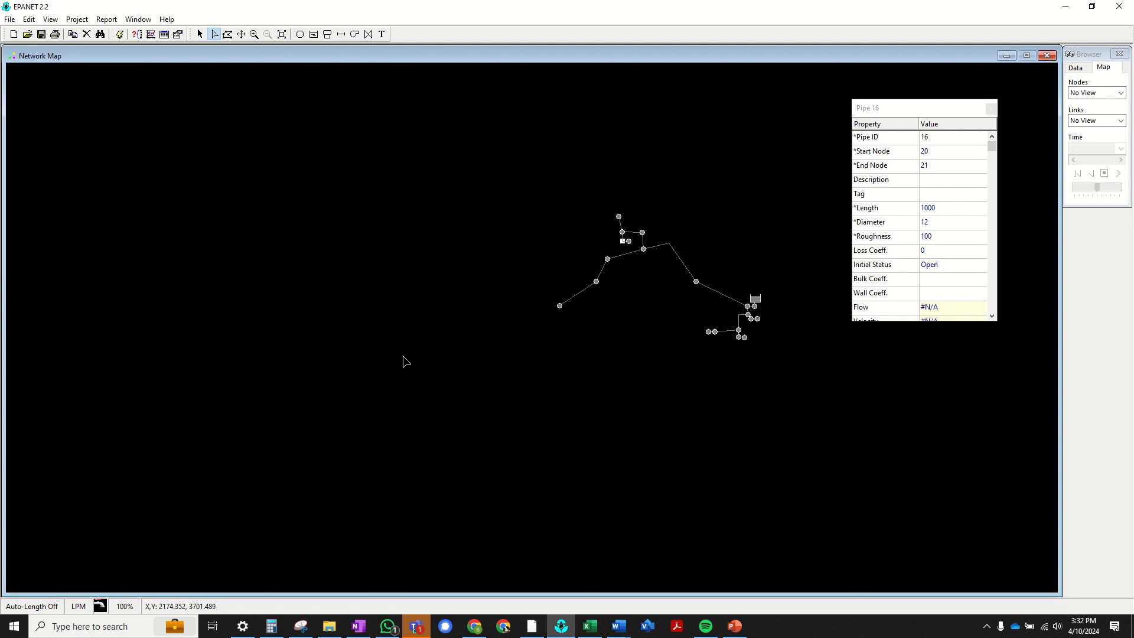
{"action": "scroll", "coordinate": [696, 309], "scroll_direction": "up", "scroll_amount": 1}
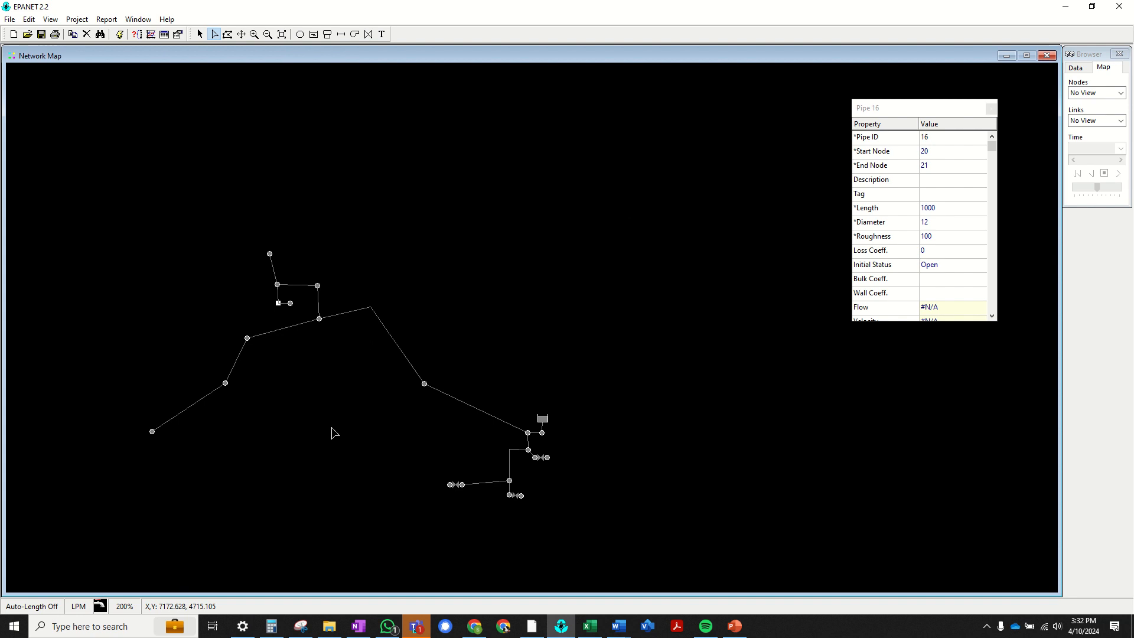
{"action": "left_click_drag", "start_coordinate": [389, 435], "coordinate": [473, 384]}
{"action": "scroll", "coordinate": [496, 352], "scroll_direction": "up", "scroll_amount": 1}
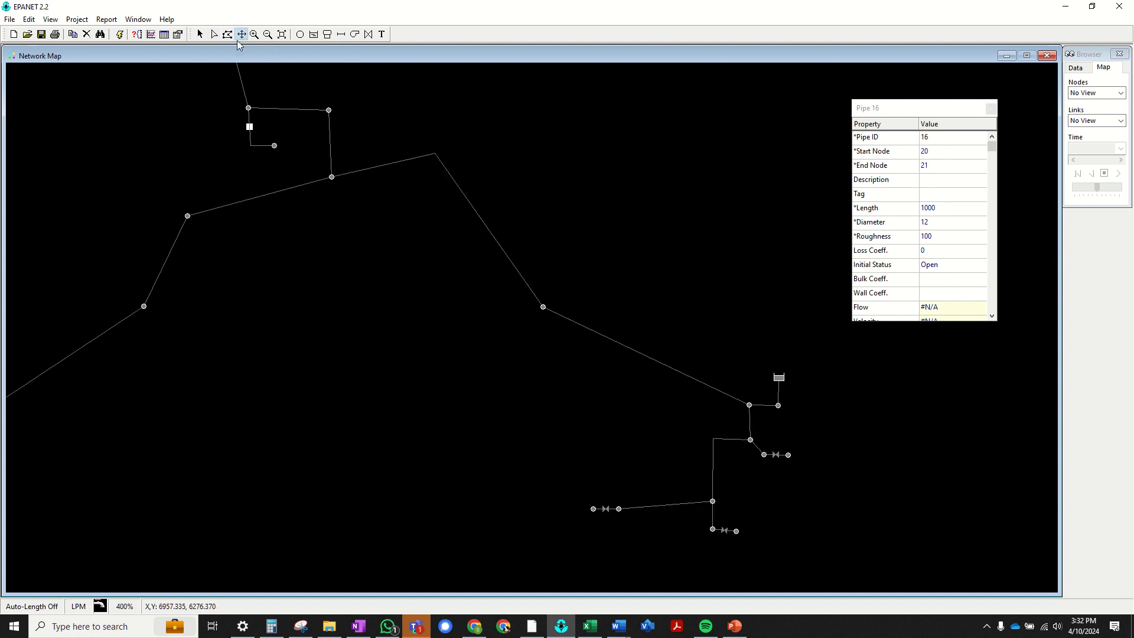
{"action": "left_click_drag", "start_coordinate": [313, 326], "coordinate": [401, 342]}
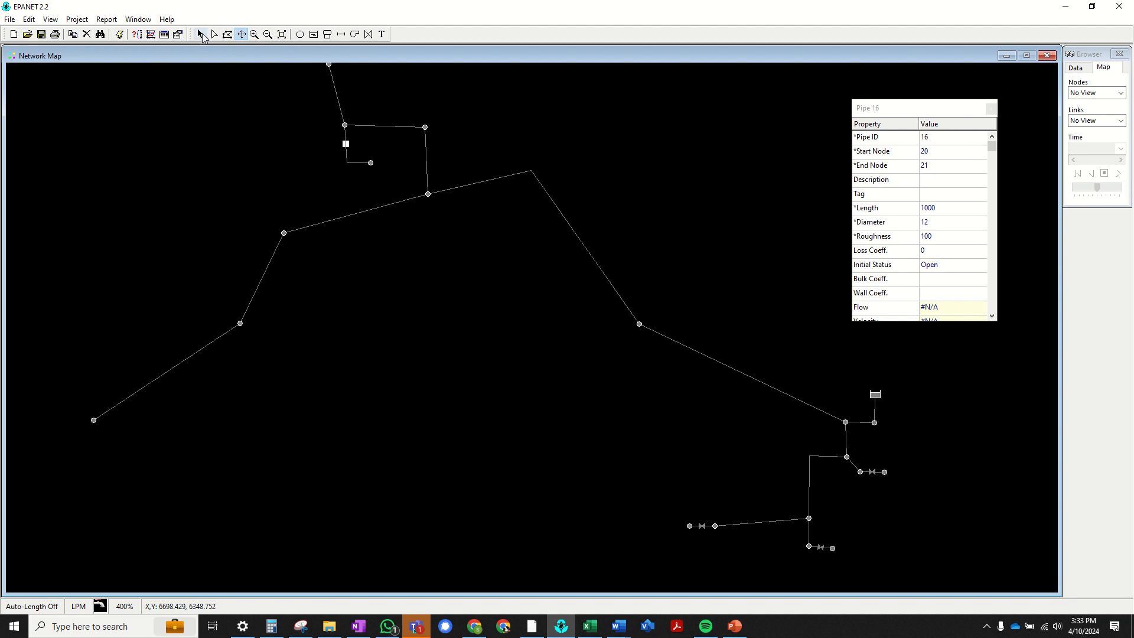
{"action": "left_click", "coordinate": [199, 33]}
{"action": "key", "text": "alt+Tab"}
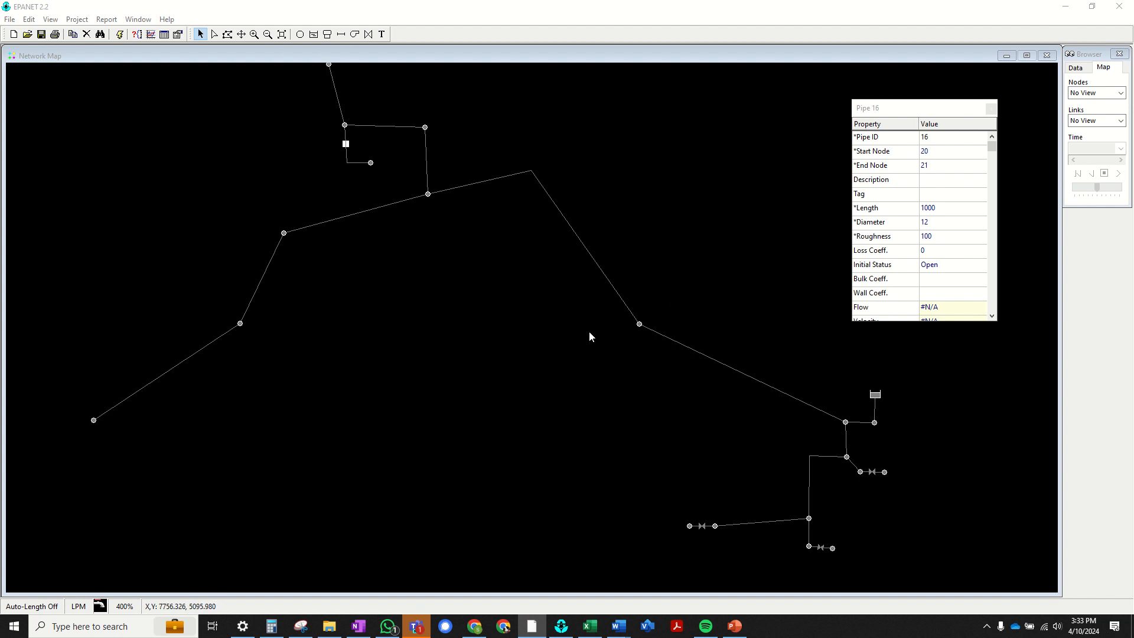
{"action": "left_click_drag", "start_coordinate": [639, 323], "coordinate": [674, 311]}
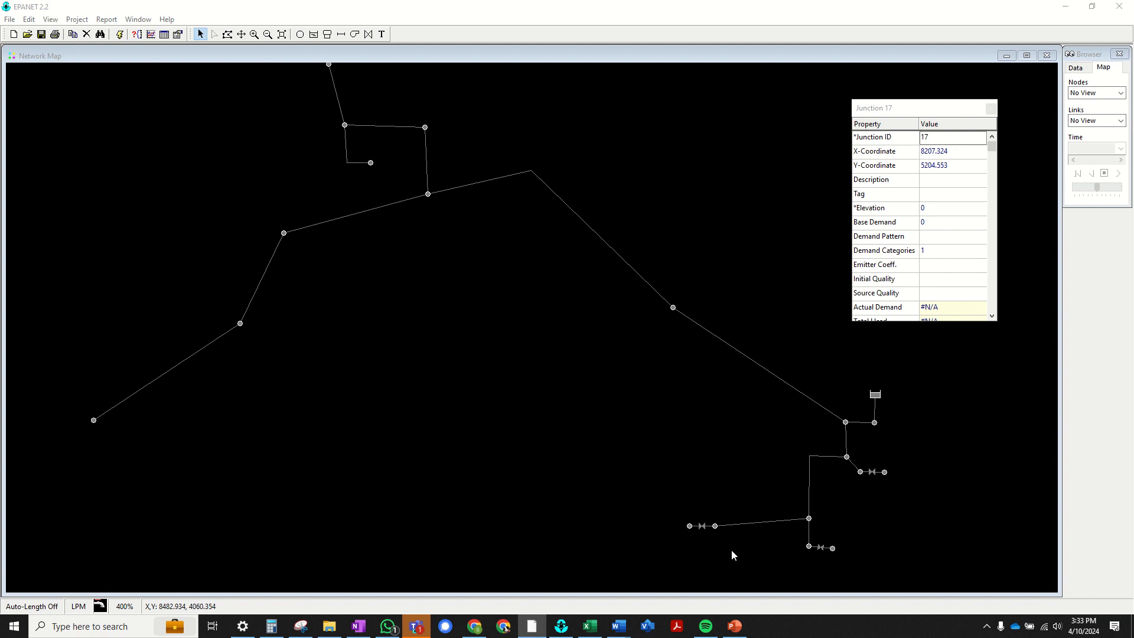
Shift both junctions of the westernmost tap valve eastward, placing junction 16 at about X 8391, Y 4186.
{"action": "left_click", "coordinate": [715, 527]}
{"action": "mouse_move", "coordinate": [715, 525]}
{"action": "left_mouse_down"}
{"action": "mouse_move", "coordinate": [741, 527]}
{"action": "mouse_move", "coordinate": [713, 527]}
{"action": "left_mouse_up"}
{"action": "left_click", "coordinate": [693, 527]}
{"action": "double_click", "coordinate": [690, 526]}
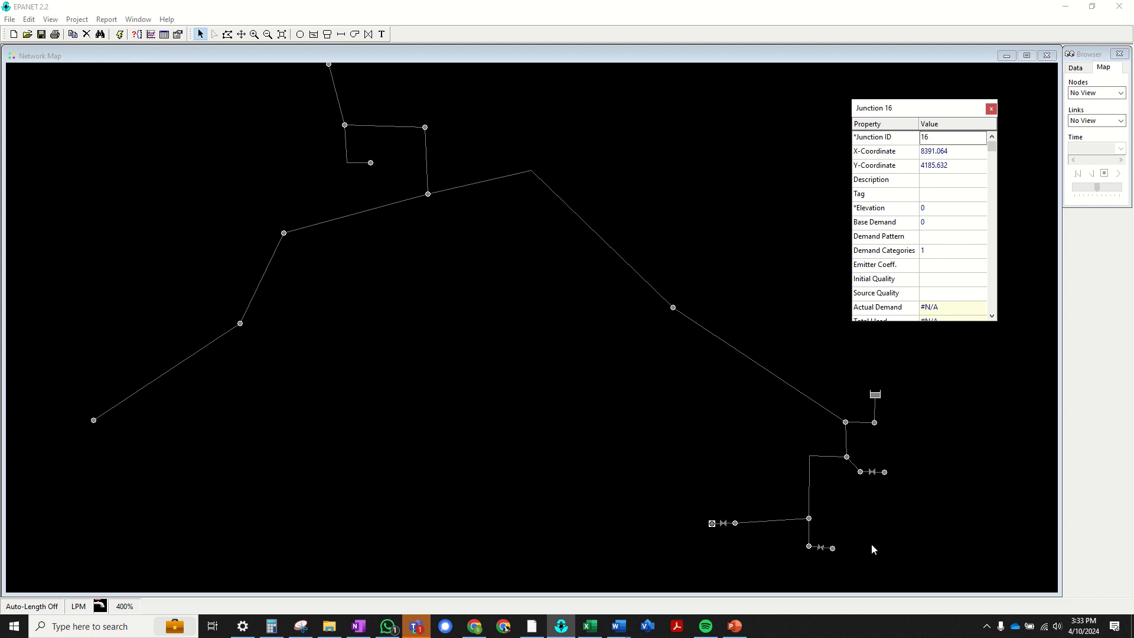
Raise both junctions of the eastern tap valve, with junction 14 at about X 9205, Y 4429, and move the reservoir to about X 9154, Y 4834.
{"action": "left_click", "coordinate": [861, 472]}
{"action": "left_click_drag", "start_coordinate": [862, 475], "coordinate": [884, 468]}
{"action": "left_click", "coordinate": [884, 472]}
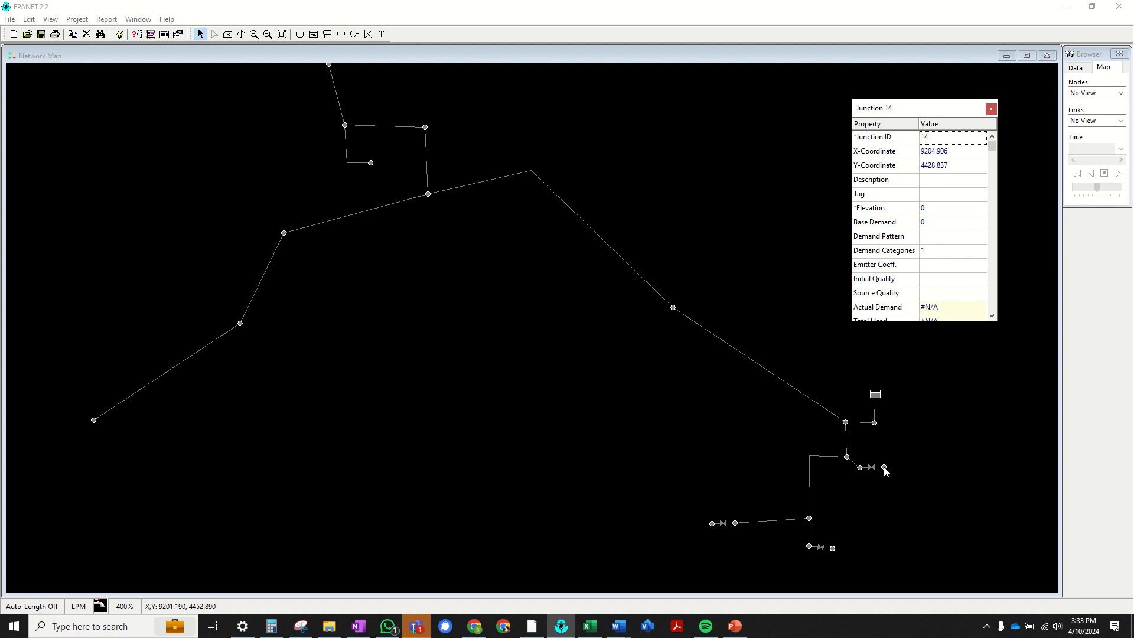
{"action": "left_click", "coordinate": [876, 398]}
{"action": "left_click_drag", "start_coordinate": [876, 399], "coordinate": [876, 389]}
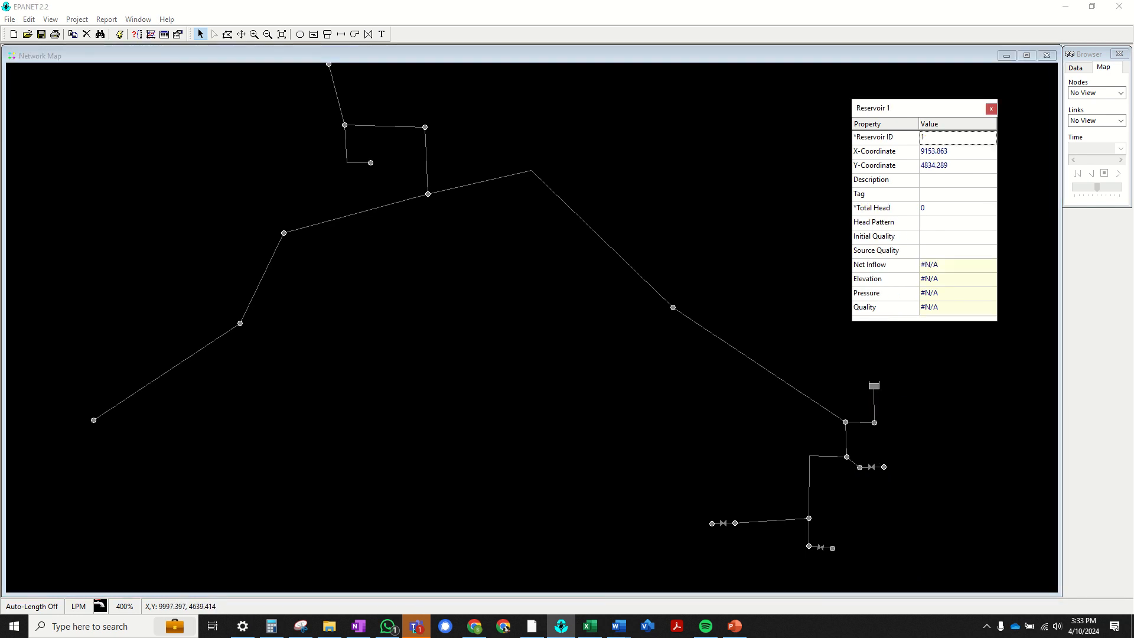
Examine the whole network layout, from the western junctions across to the reservoir and tap valves.
{"action": "left_click", "coordinate": [241, 33]}
{"action": "left_click_drag", "start_coordinate": [316, 182], "coordinate": [355, 197]}
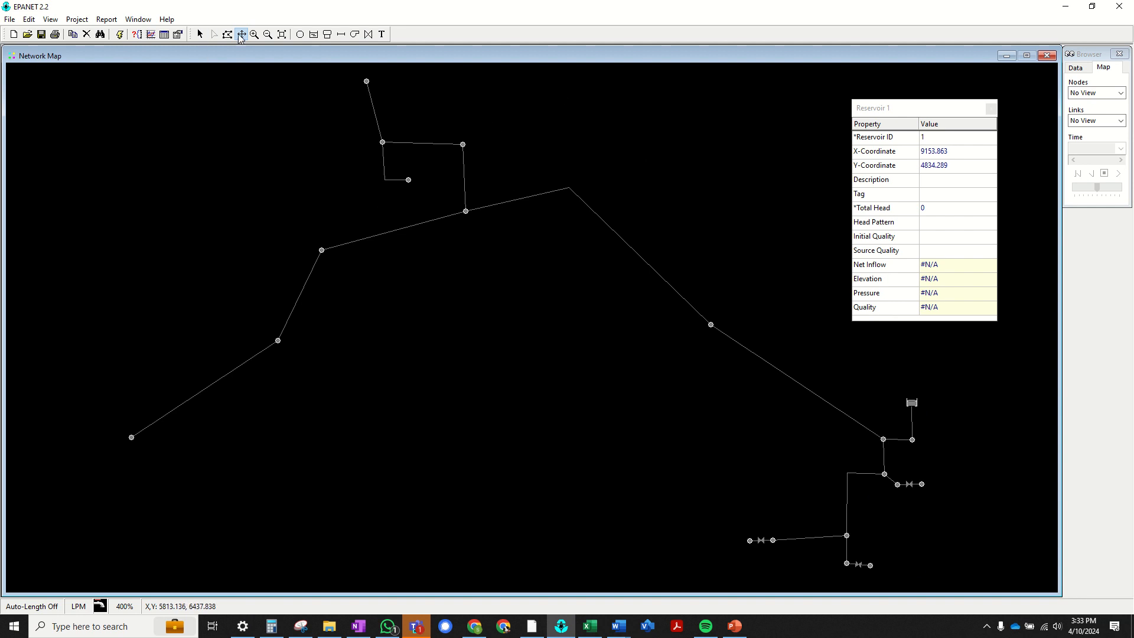
{"action": "left_click", "coordinate": [286, 36]}
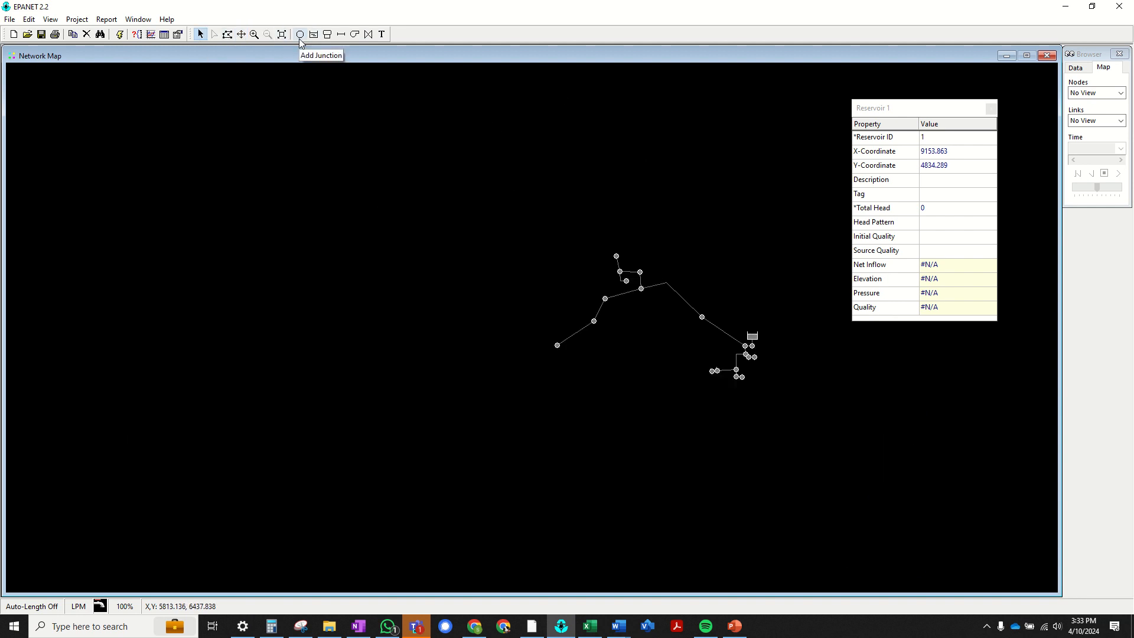
{"action": "left_click", "coordinate": [241, 34]}
{"action": "left_click_drag", "start_coordinate": [407, 294], "coordinate": [281, 312]}
{"action": "left_click", "coordinate": [254, 34]}
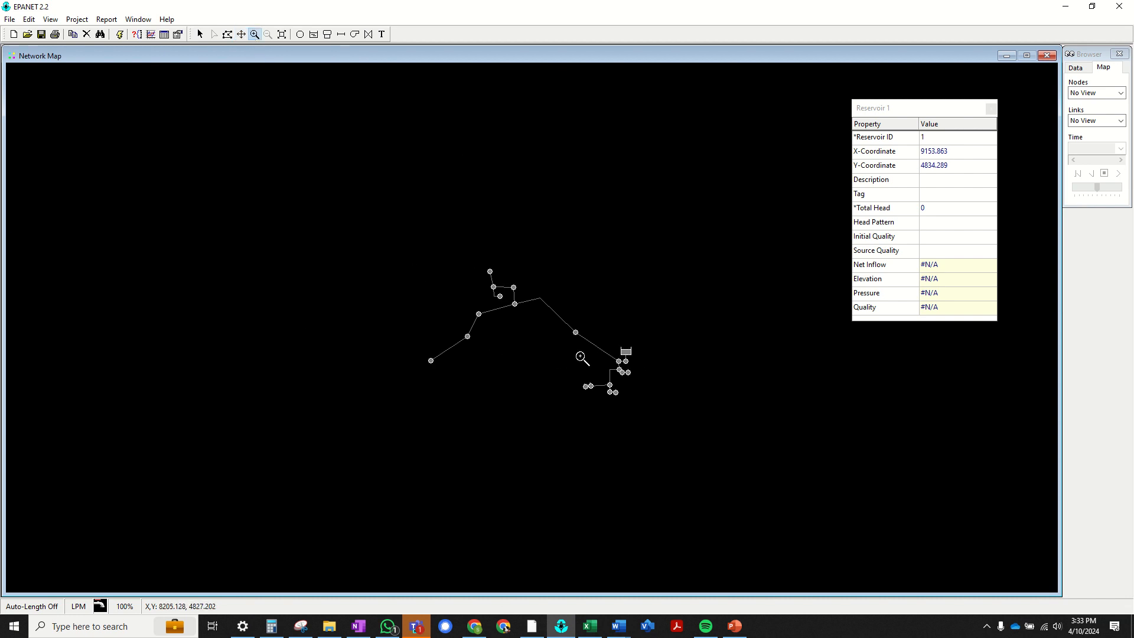
{"action": "left_click", "coordinate": [481, 329]}
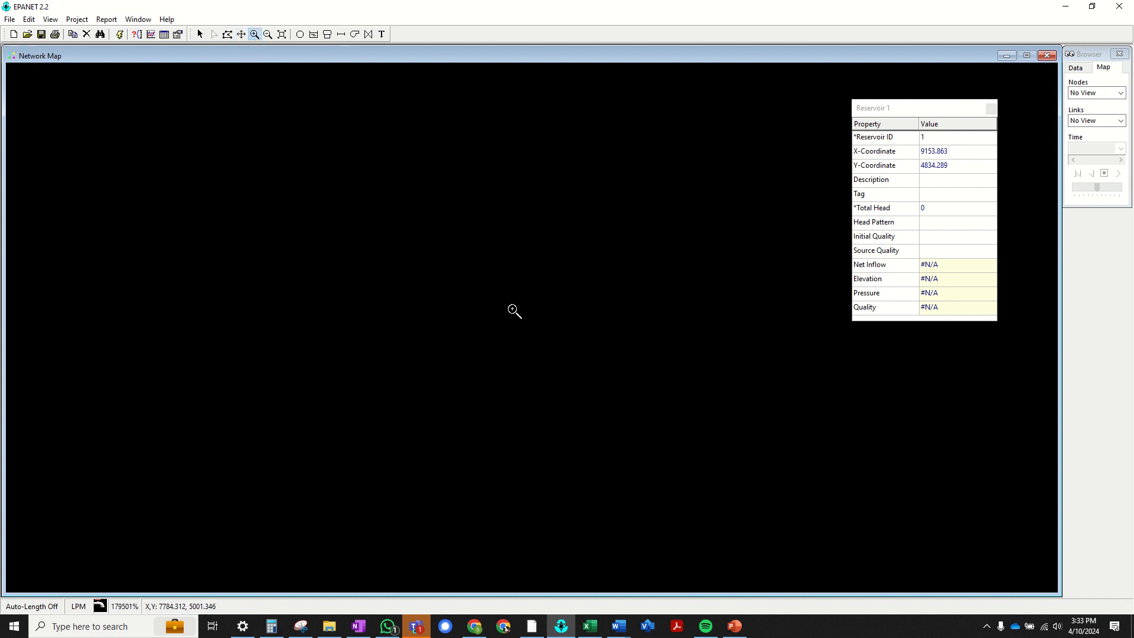
{"action": "left_click", "coordinate": [267, 34]}
{"action": "left_click", "coordinate": [536, 303]}
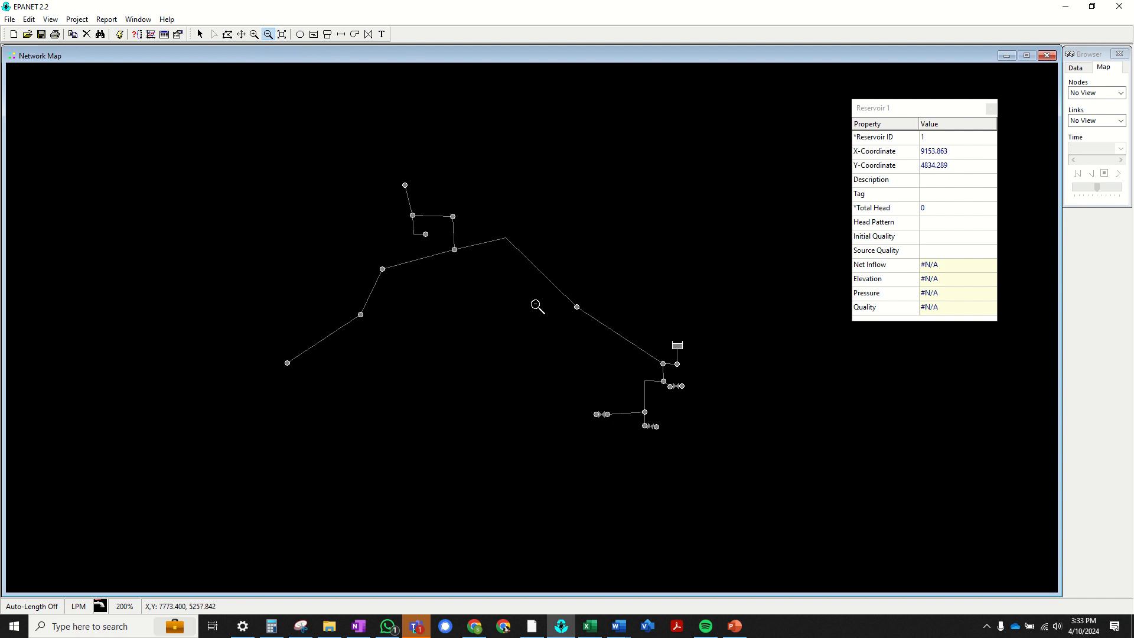
{"action": "left_click", "coordinate": [256, 36]}
{"action": "left_click", "coordinate": [659, 366]}
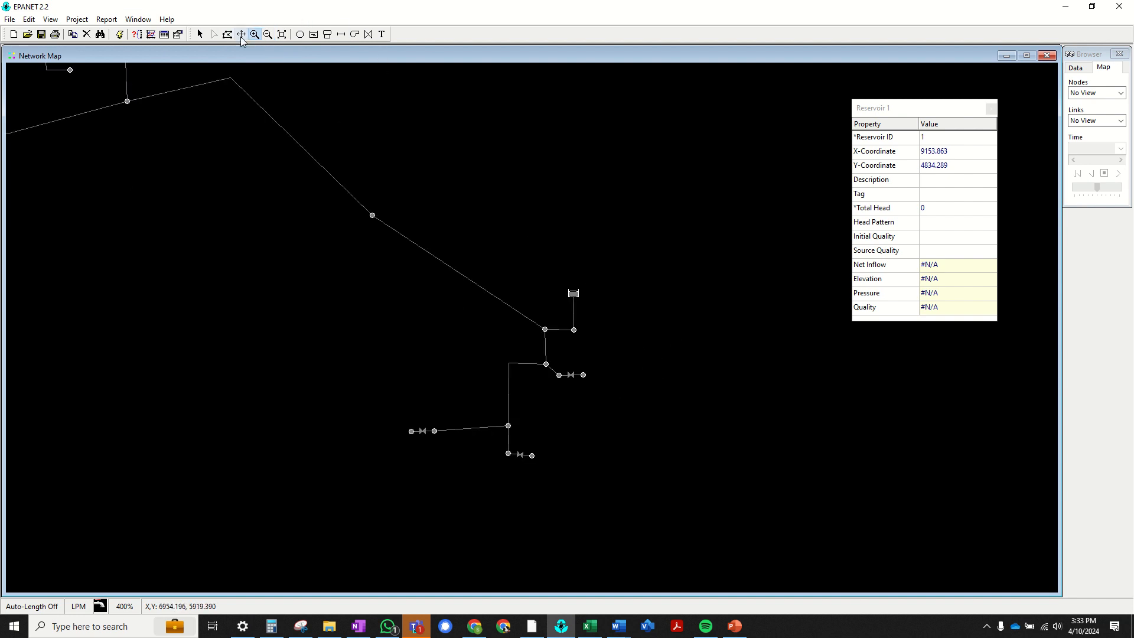
{"action": "mouse_move", "coordinate": [236, 208]}
{"action": "left_mouse_down"}
{"action": "mouse_move", "coordinate": [600, 393]}
{"action": "mouse_move", "coordinate": [218, 223]}
{"action": "mouse_move", "coordinate": [232, 206]}
{"action": "left_mouse_up"}
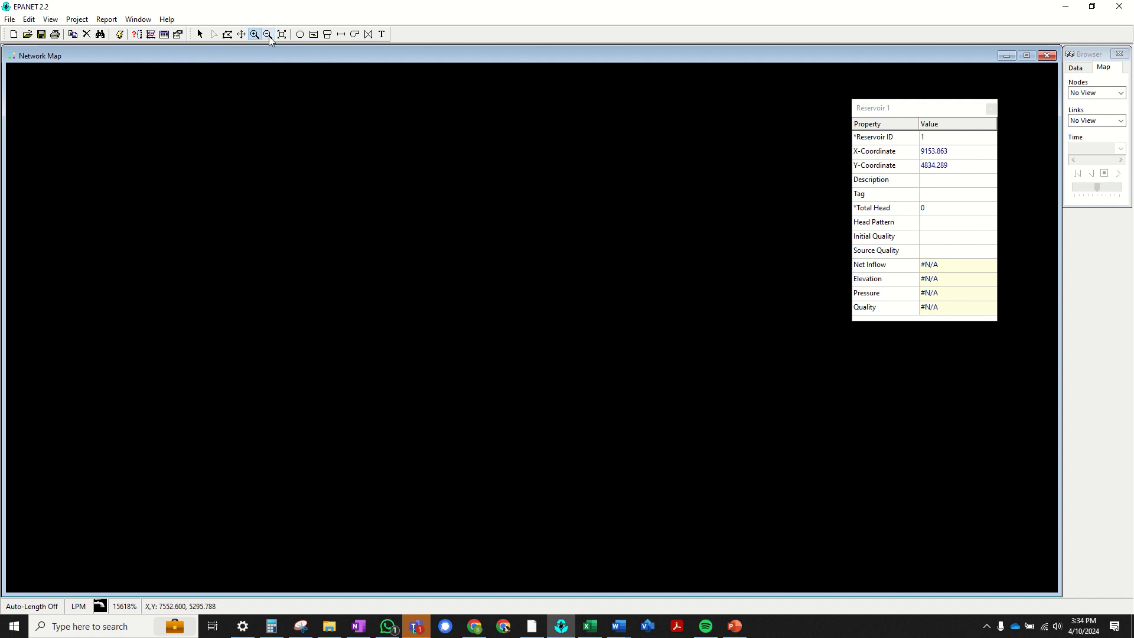
{"action": "left_click", "coordinate": [342, 315]}
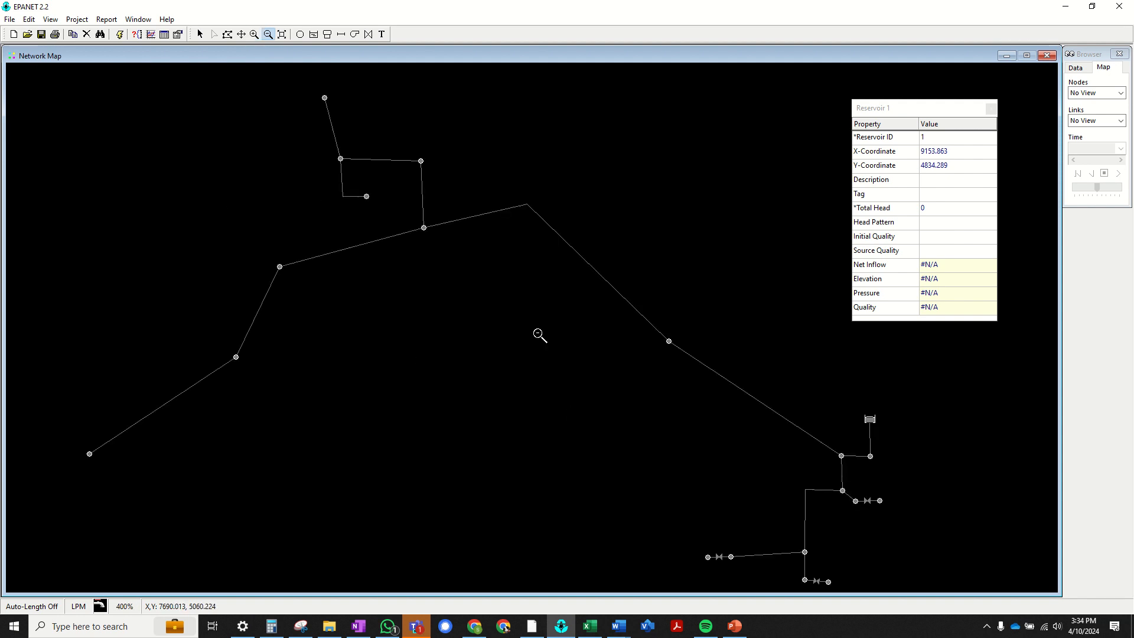
{"action": "left_click", "coordinate": [240, 34]}
{"action": "mouse_move", "coordinate": [464, 414]}
{"action": "left_mouse_down"}
{"action": "mouse_move", "coordinate": [435, 354]}
{"action": "mouse_move", "coordinate": [465, 393]}
{"action": "left_mouse_up"}
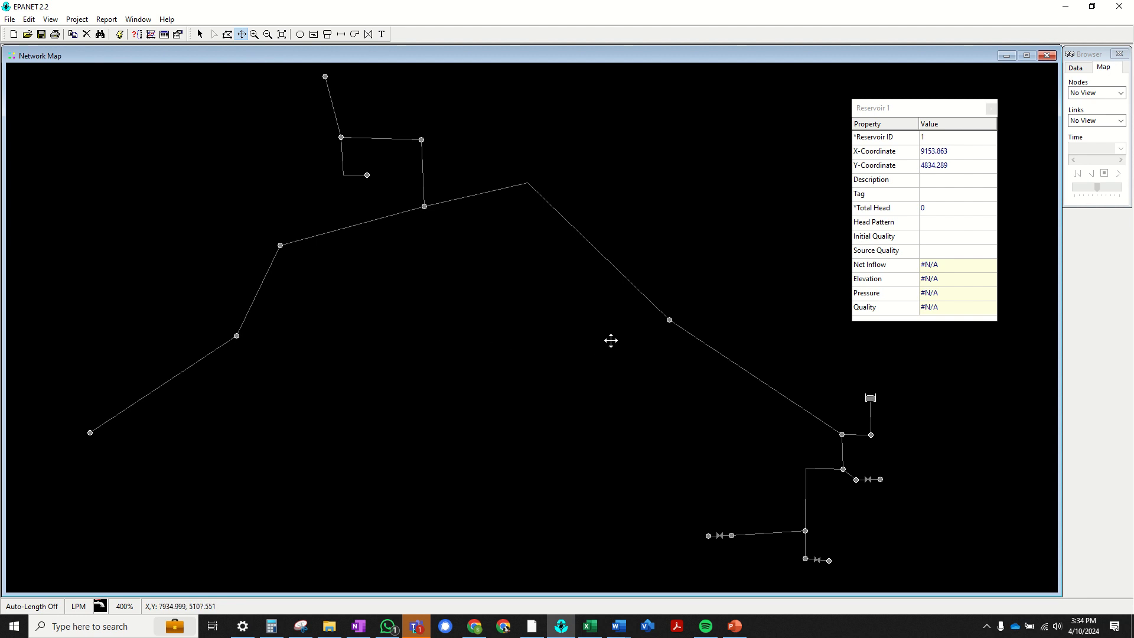
Adjust the western line by moving junction 23 slightly, junction 24 to about X 6228, Y 5113, and junction 25 to about X 5432, Y 4865.
{"action": "left_click", "coordinate": [200, 34]}
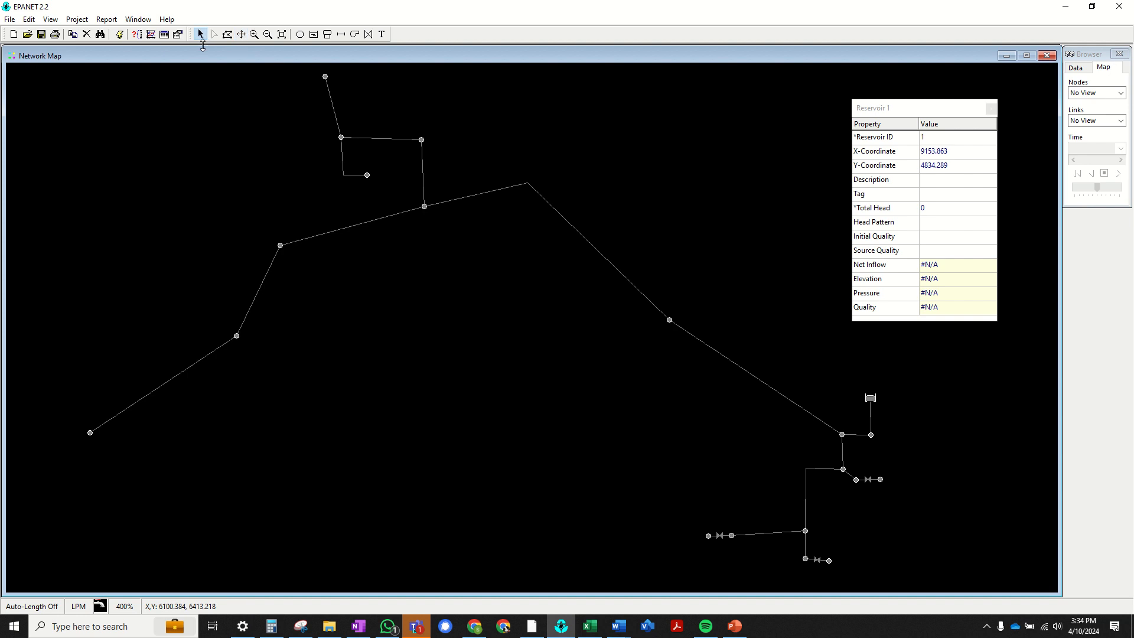
{"action": "mouse_move", "coordinate": [279, 246]}
{"action": "left_mouse_down"}
{"action": "mouse_move", "coordinate": [274, 231]}
{"action": "mouse_move", "coordinate": [277, 245]}
{"action": "left_mouse_up"}
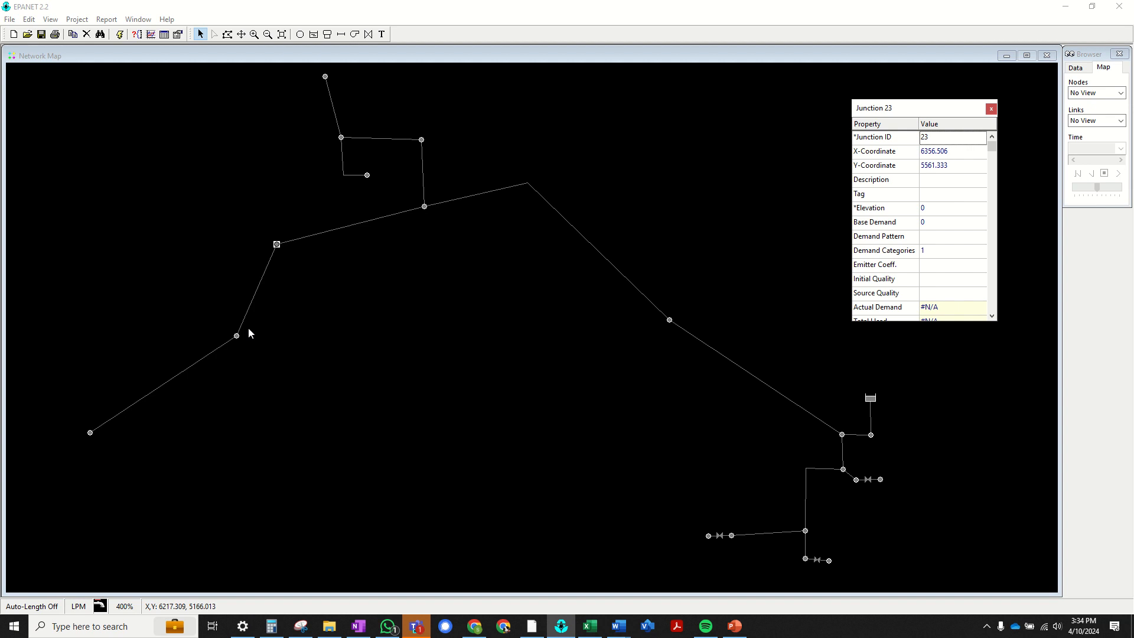
{"action": "left_click_drag", "start_coordinate": [237, 335], "coordinate": [250, 339]}
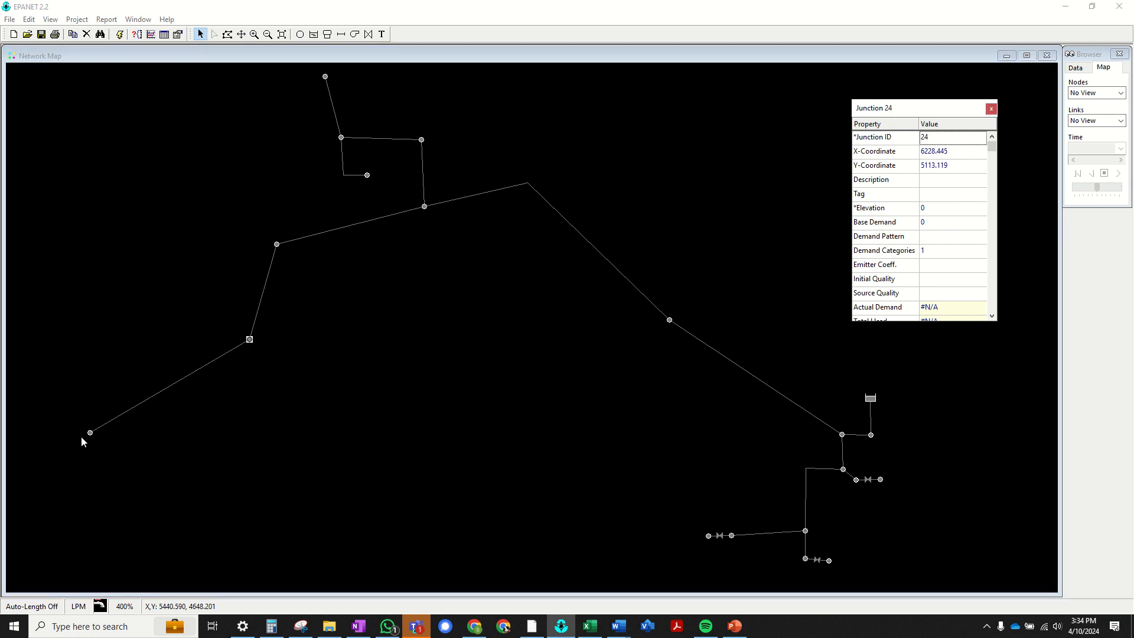
{"action": "left_click_drag", "start_coordinate": [89, 434], "coordinate": [81, 392]}
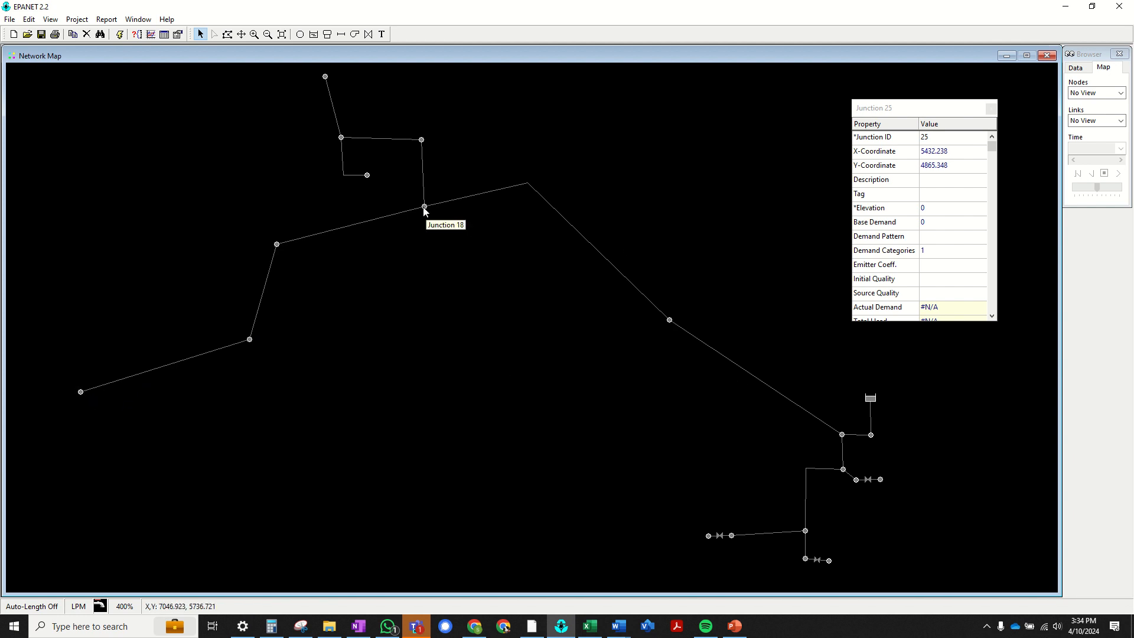
Shift junction 18 east to about X 7220, Y 5776, and the three branch junctions north of it likewise, with junction 20 at about X 6883, Y 6037.
{"action": "left_click_drag", "start_coordinate": [424, 206], "coordinate": [460, 199]}
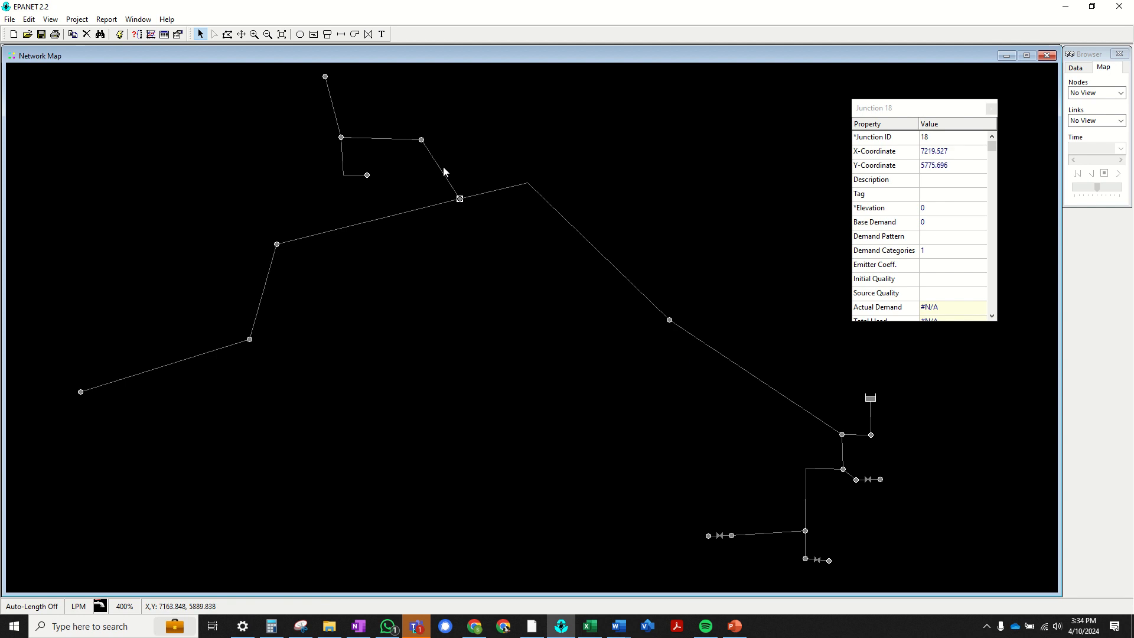
{"action": "left_click_drag", "start_coordinate": [421, 140], "coordinate": [454, 141]}
{"action": "left_click_drag", "start_coordinate": [349, 142], "coordinate": [397, 148]}
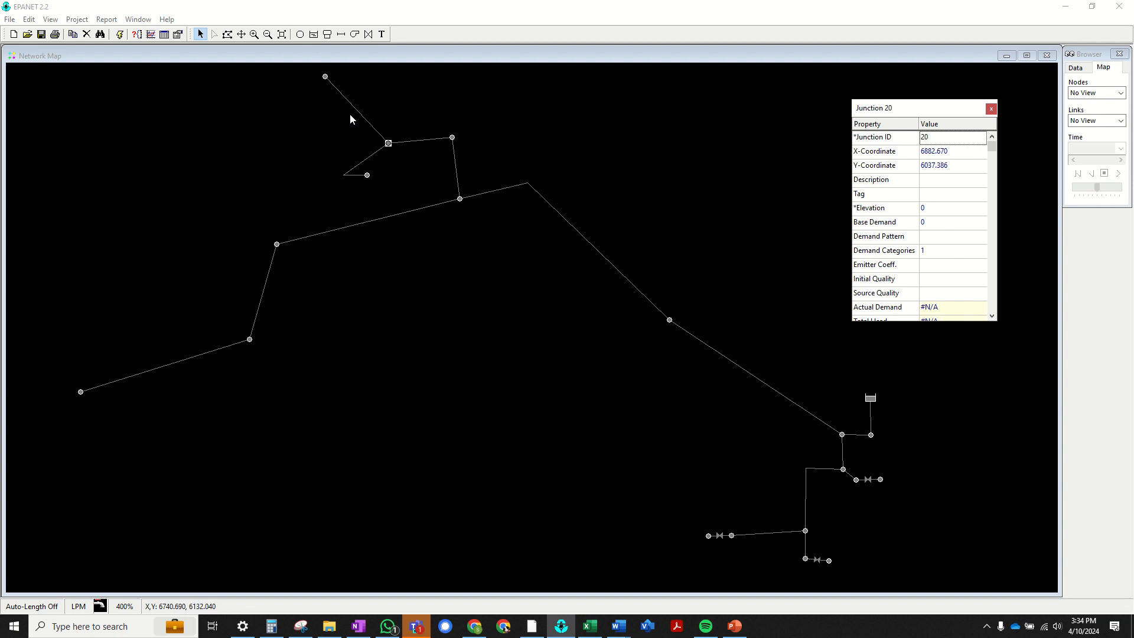
{"action": "left_click_drag", "start_coordinate": [326, 77], "coordinate": [375, 83]}
Move junction 21 east to about X 7030, Y 5890, and shift pipe 16's vertex to restore its right-angle bend directly south of junction 20.
{"action": "left_click_drag", "start_coordinate": [365, 175], "coordinate": [414, 185]}
{"action": "right_click", "coordinate": [390, 182]}
{"action": "left_click", "coordinate": [420, 242]}
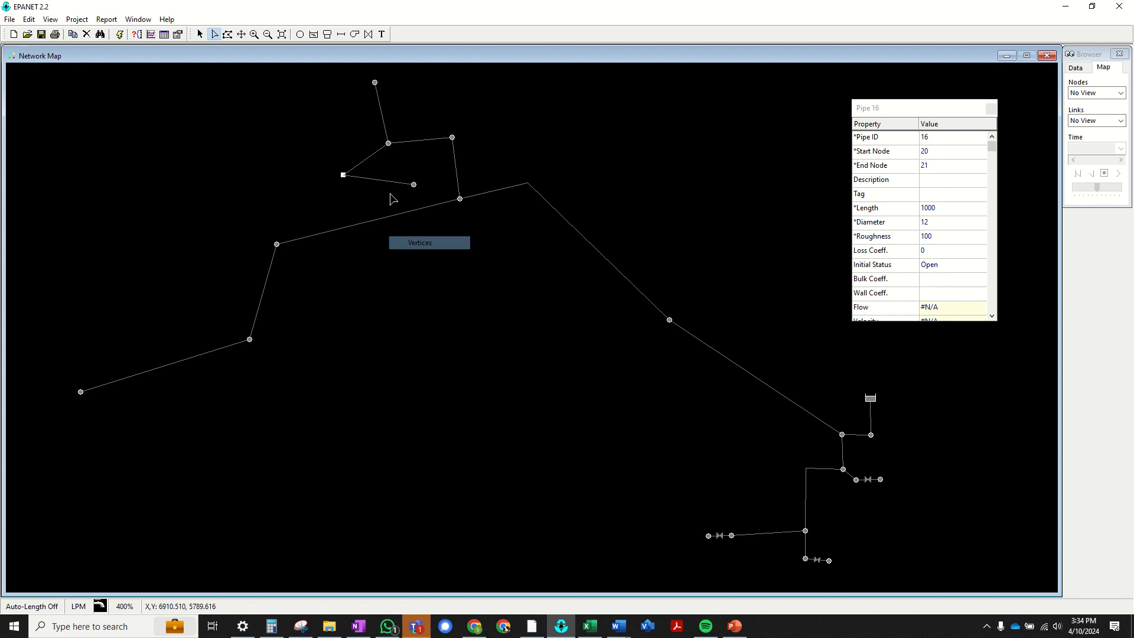
{"action": "left_click_drag", "start_coordinate": [343, 176], "coordinate": [420, 175]}
{"action": "left_click", "coordinate": [200, 34]}
{"action": "left_click", "coordinate": [414, 184]}
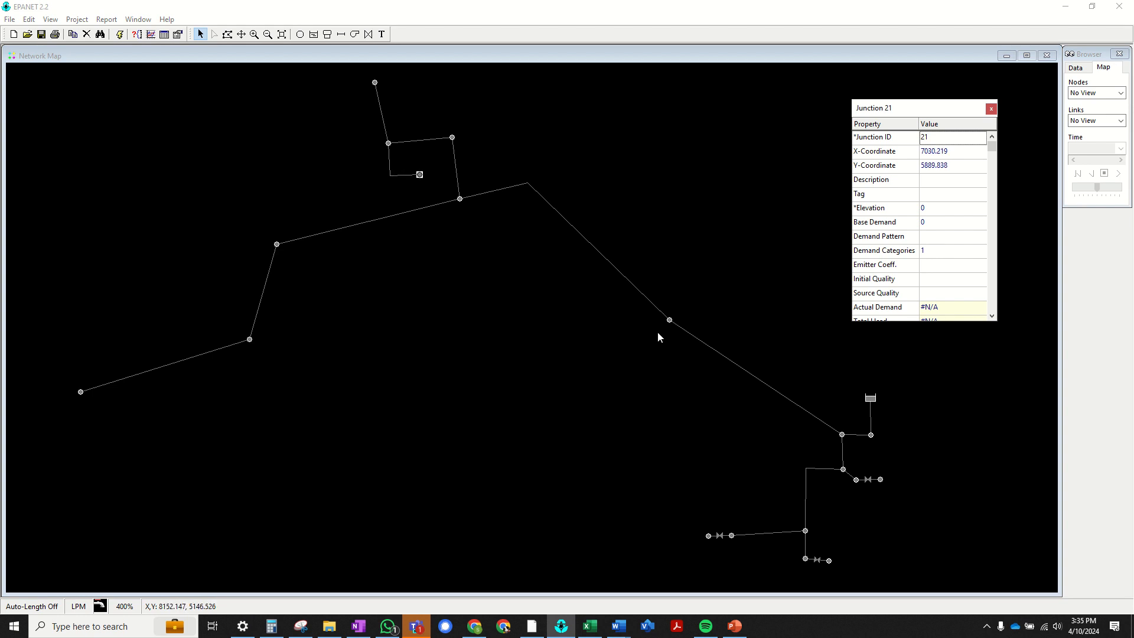
Nudge junction 17 northwest to about X 8194, Y 5230.
{"action": "left_click", "coordinate": [669, 320]}
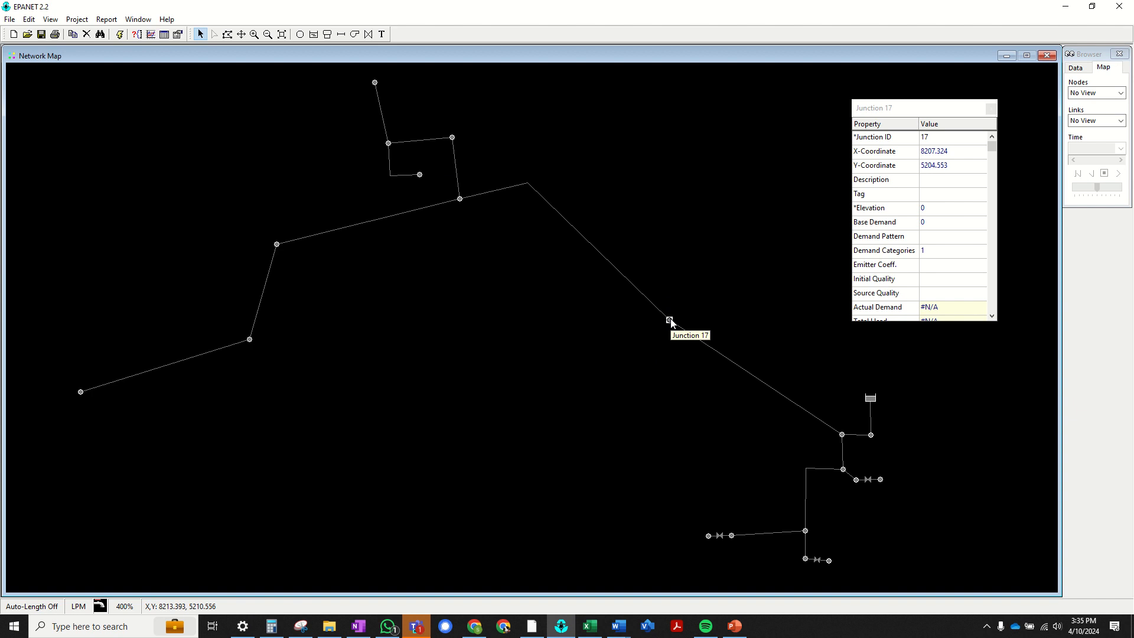
{"action": "left_click_drag", "start_coordinate": [670, 323], "coordinate": [667, 317]}
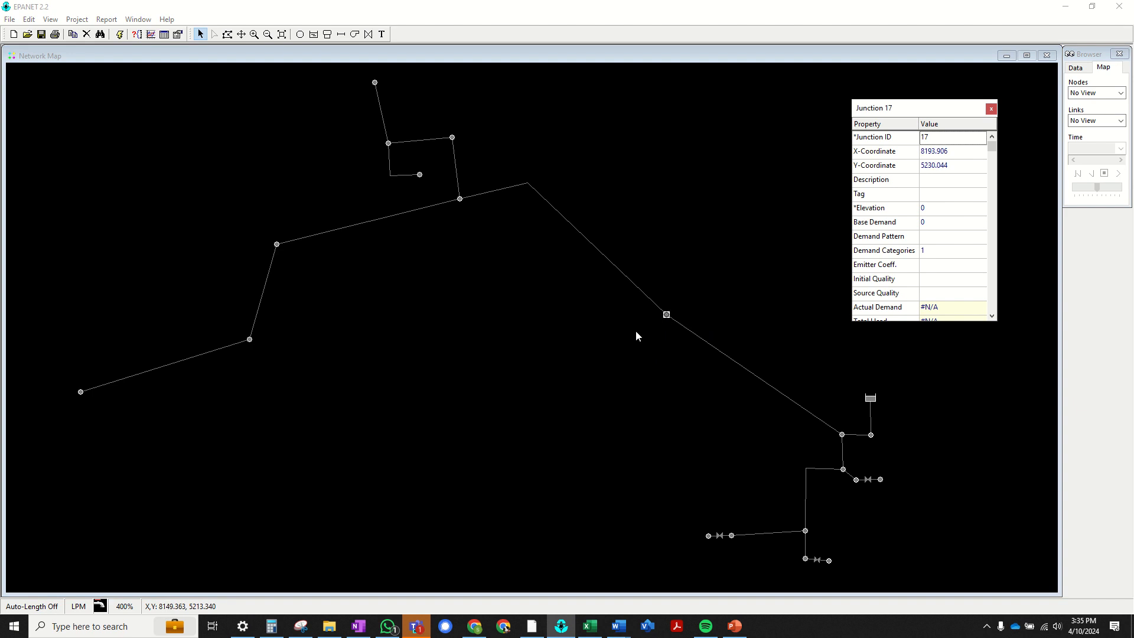
Shift junctions 23 and 24 east and extend the western end of the line, placing junction 25 at about X 5301, Y 4896.
{"action": "left_click", "coordinate": [250, 340]}
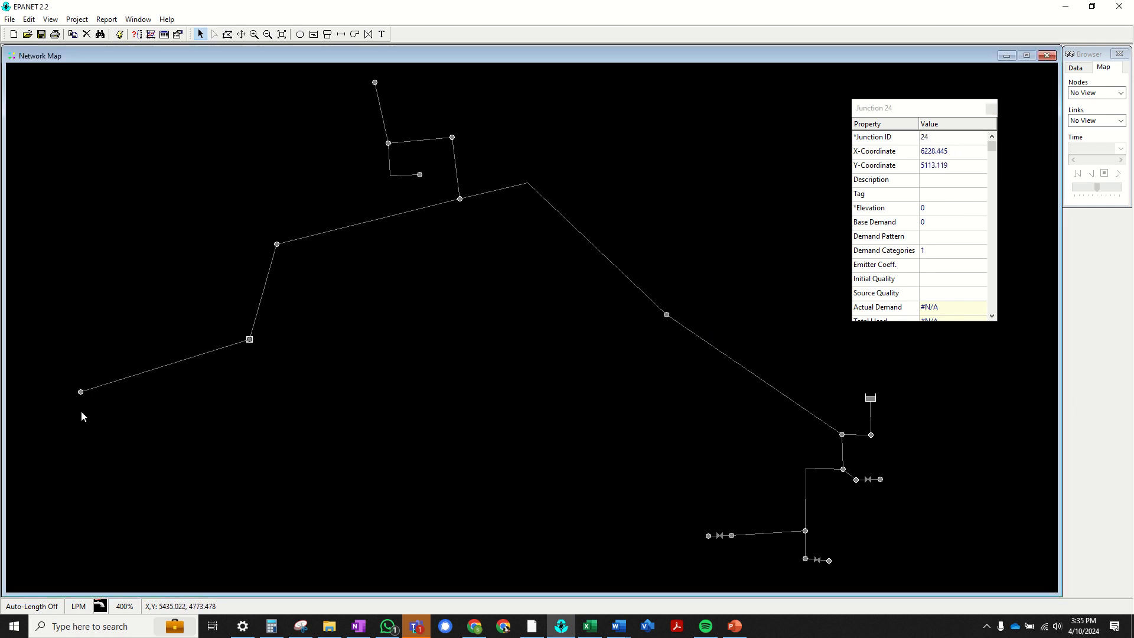
{"action": "left_click_drag", "start_coordinate": [81, 391], "coordinate": [63, 385]}
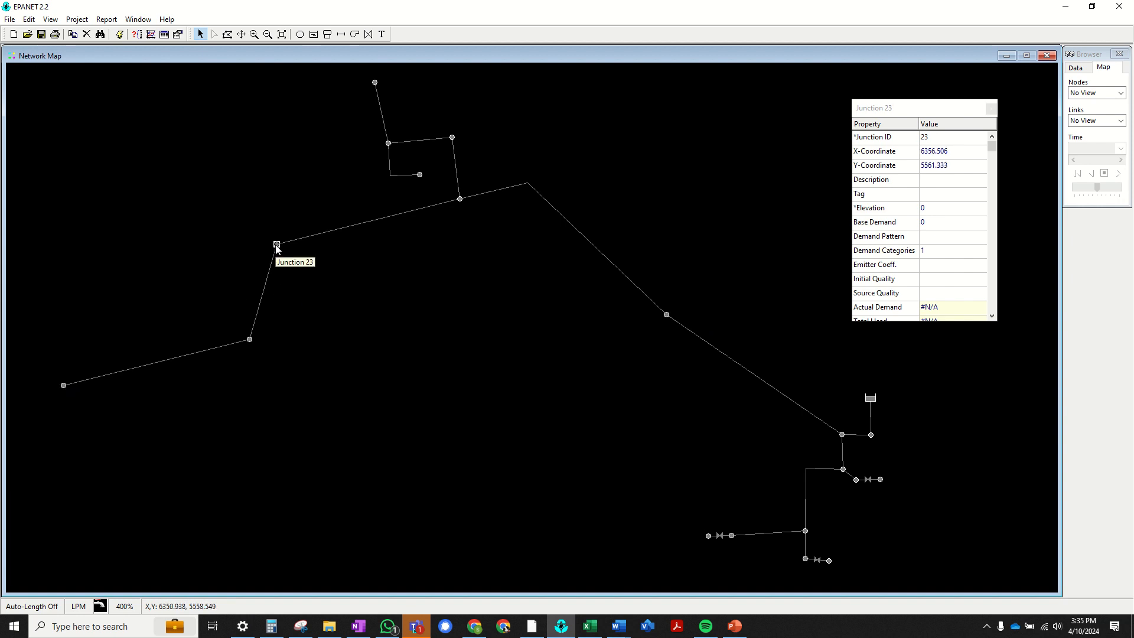
{"action": "left_click_drag", "start_coordinate": [277, 244], "coordinate": [315, 236]}
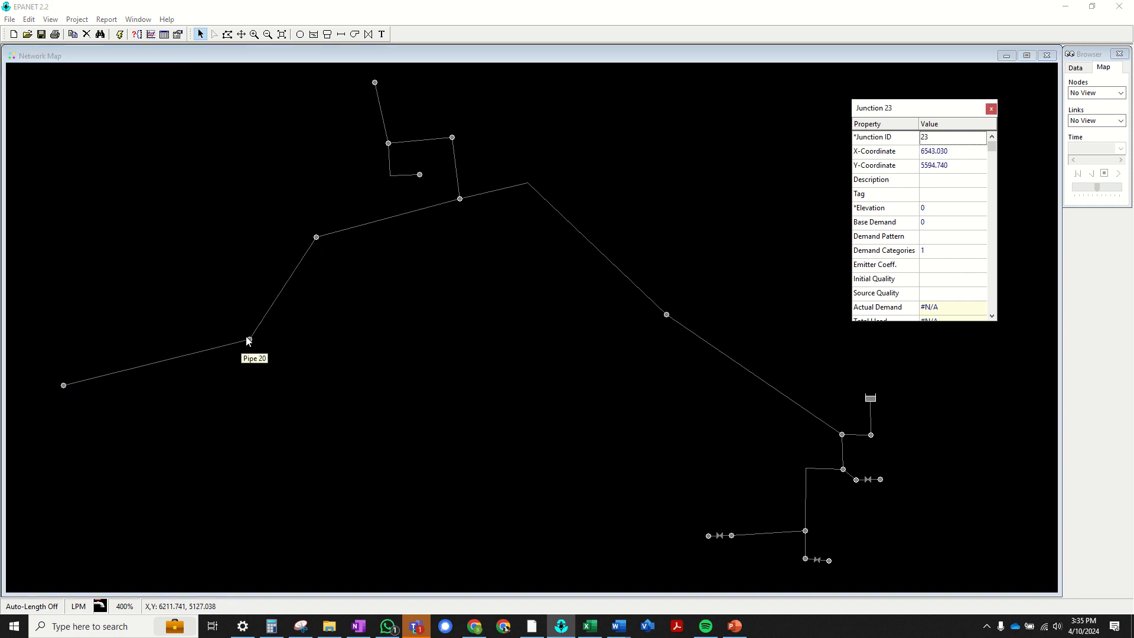
{"action": "left_click_drag", "start_coordinate": [248, 340], "coordinate": [292, 341]}
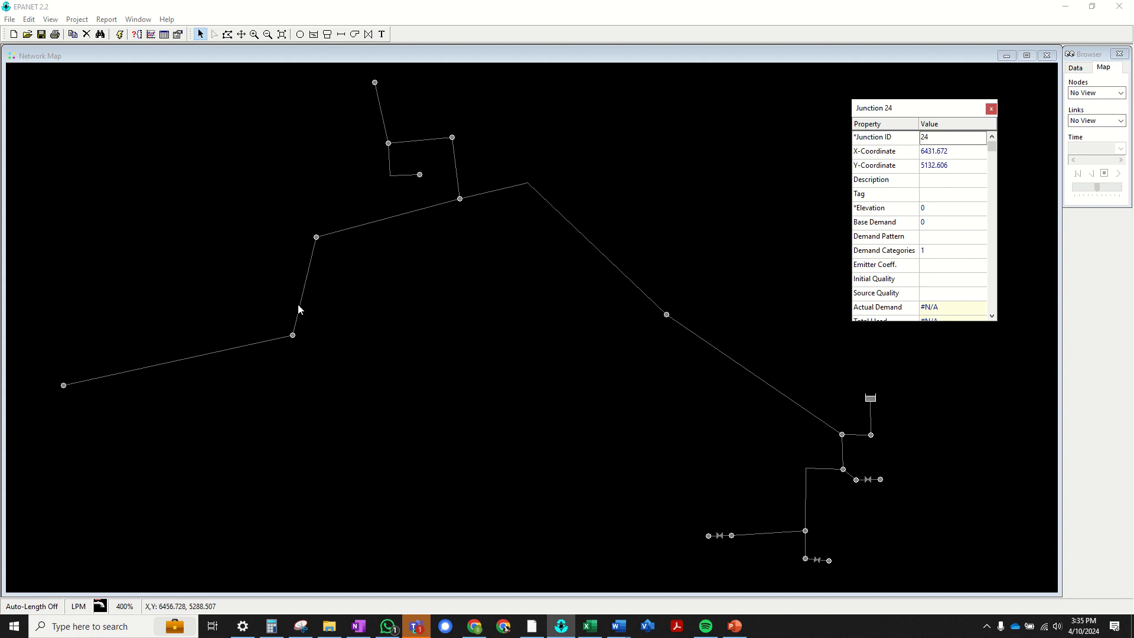
{"action": "left_click_drag", "start_coordinate": [316, 237], "coordinate": [324, 233]}
{"action": "left_click_drag", "start_coordinate": [293, 335], "coordinate": [297, 331]}
{"action": "left_click_drag", "start_coordinate": [63, 385], "coordinate": [52, 385]}
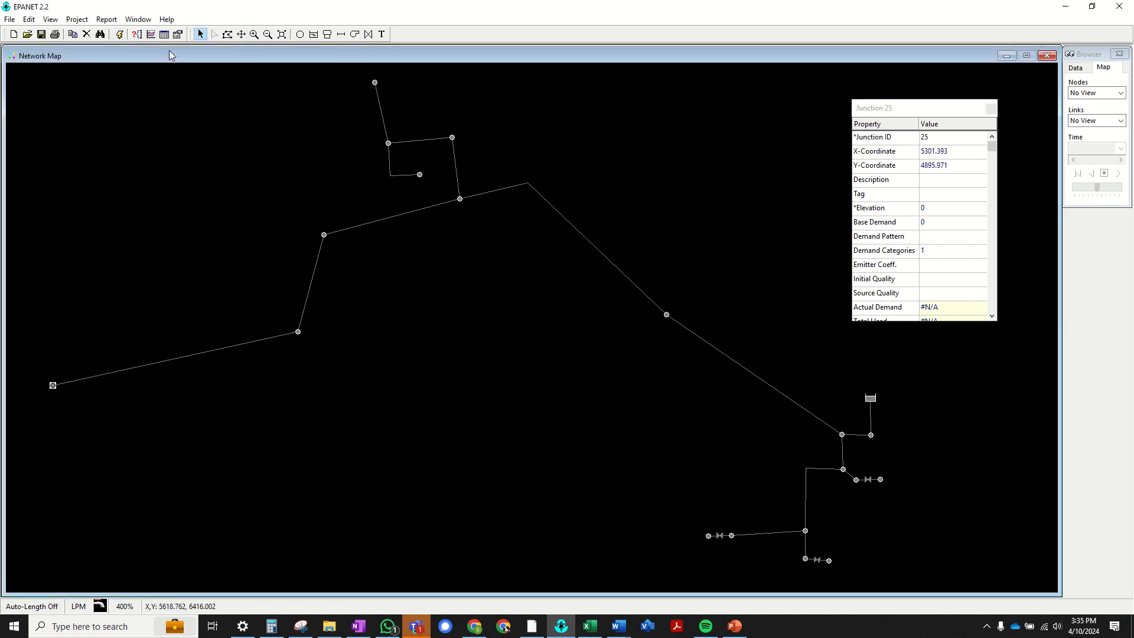
Move junction 25 farther west to about X 5201, Y 4876.
{"action": "left_click", "coordinate": [243, 35]}
{"action": "left_click_drag", "start_coordinate": [479, 357], "coordinate": [529, 352]}
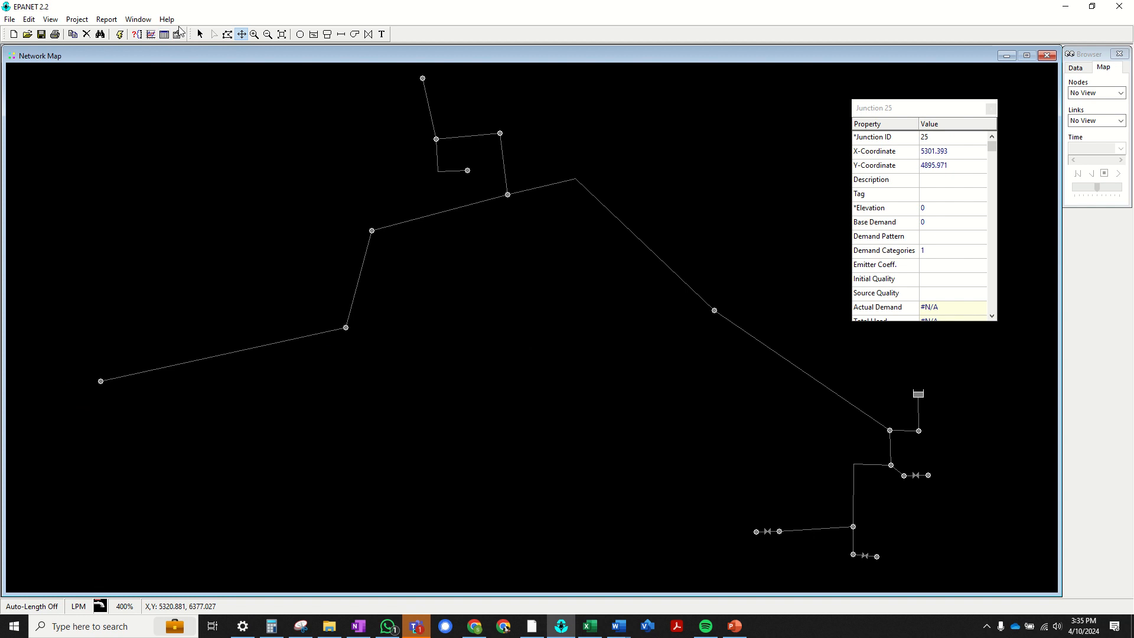
{"action": "left_click", "coordinate": [200, 35]}
{"action": "double_click", "coordinate": [101, 381]}
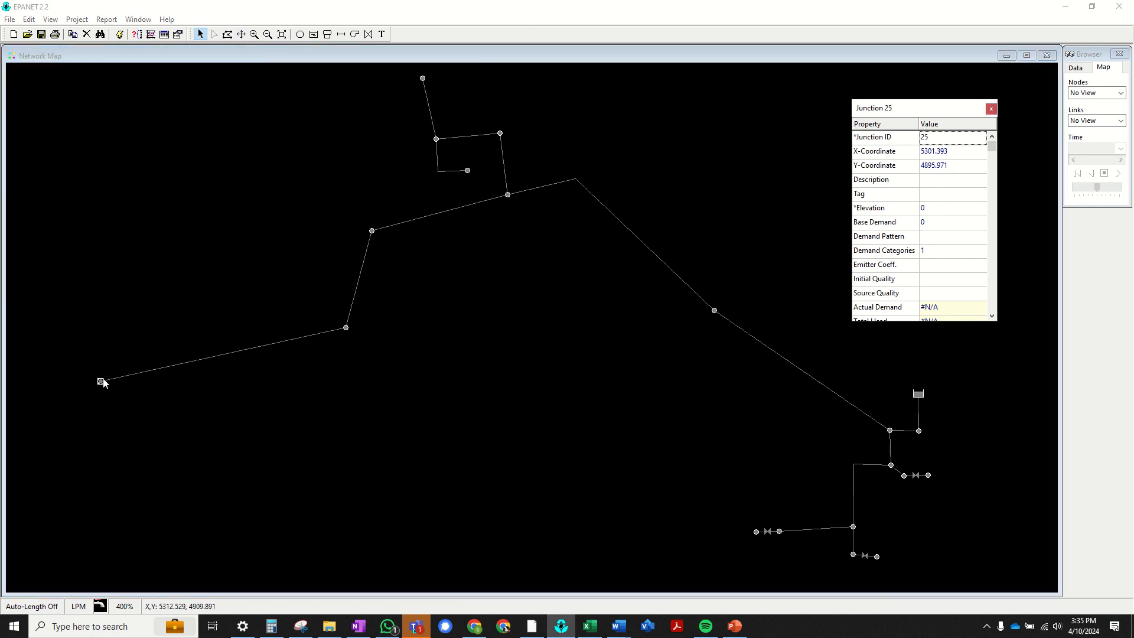
{"action": "left_click_drag", "start_coordinate": [102, 382], "coordinate": [80, 386]}
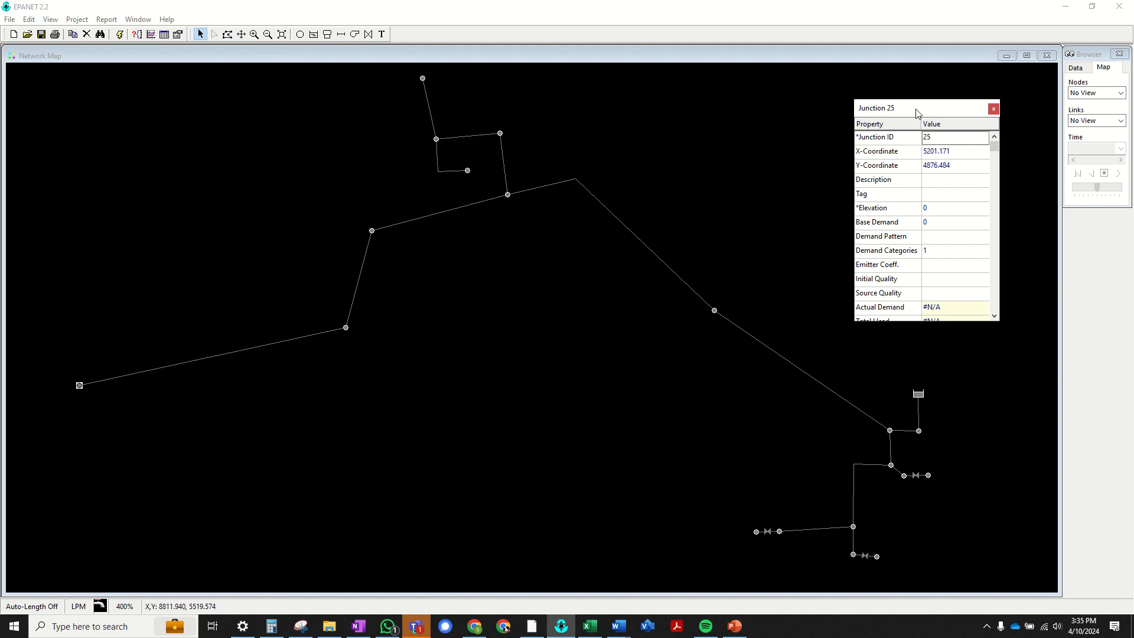
Move the property window clear of the northeastern area and add a junction northeast of junction 17 at about X 8536, Y 5489.
{"action": "left_click_drag", "start_coordinate": [913, 112], "coordinate": [477, 330]}
{"action": "left_click", "coordinate": [300, 35]}
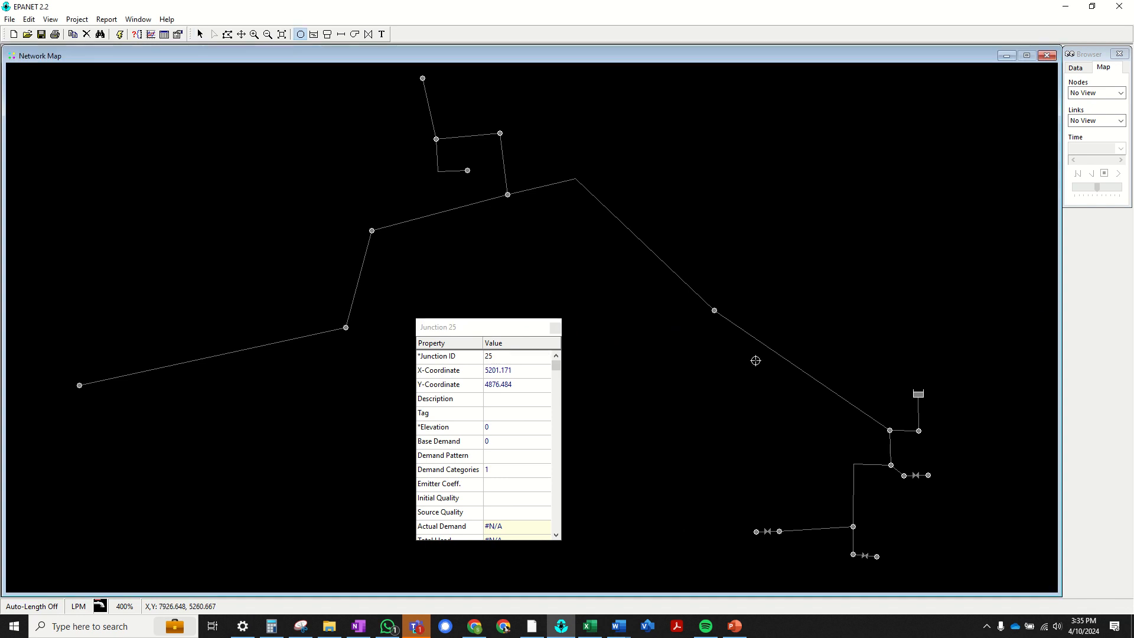
{"action": "left_click", "coordinate": [791, 246]}
{"action": "left_click", "coordinate": [200, 34]}
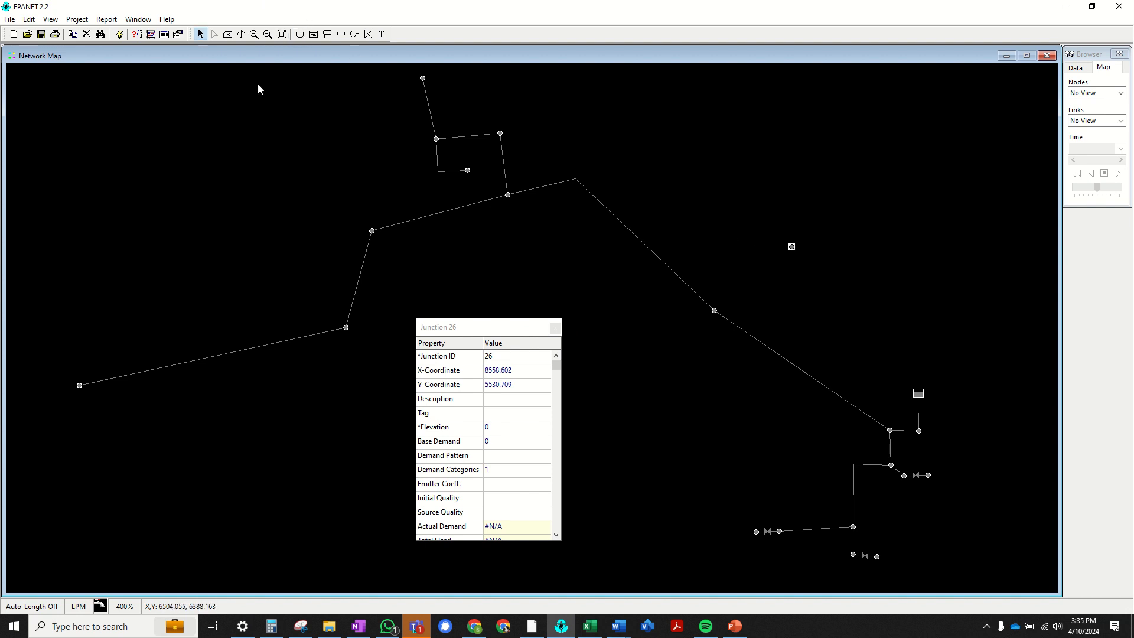
{"action": "left_click_drag", "start_coordinate": [791, 248], "coordinate": [787, 256]}
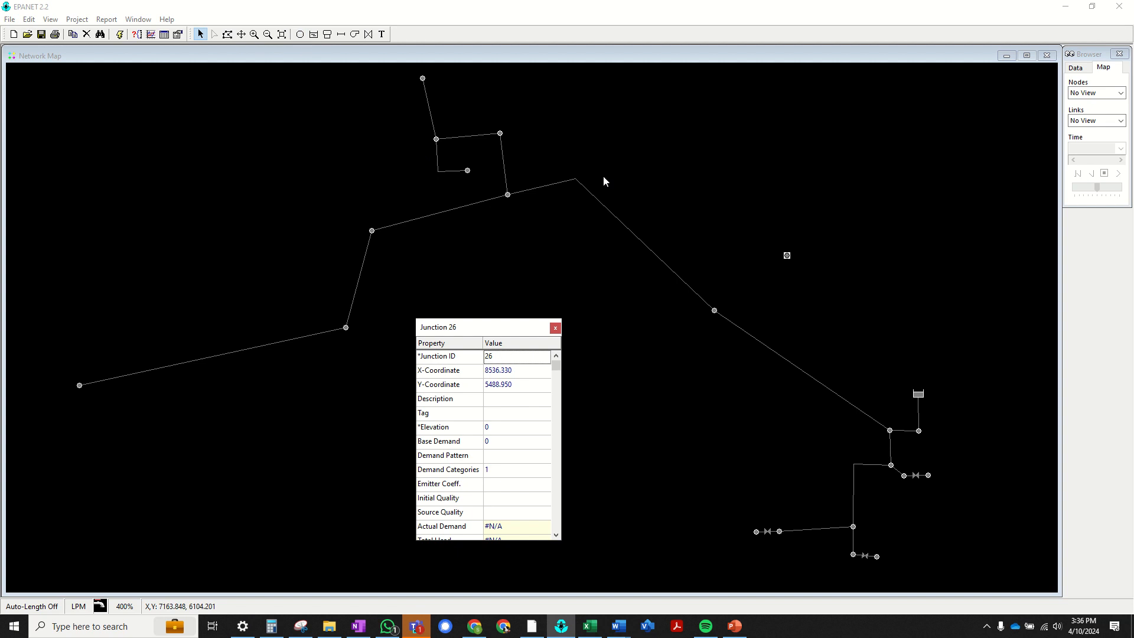
Add a junction at about X 8609, Y 5556, two side by side east of the northern pipe loop, and one beside the northernmost junction.
{"action": "left_click", "coordinate": [299, 35]}
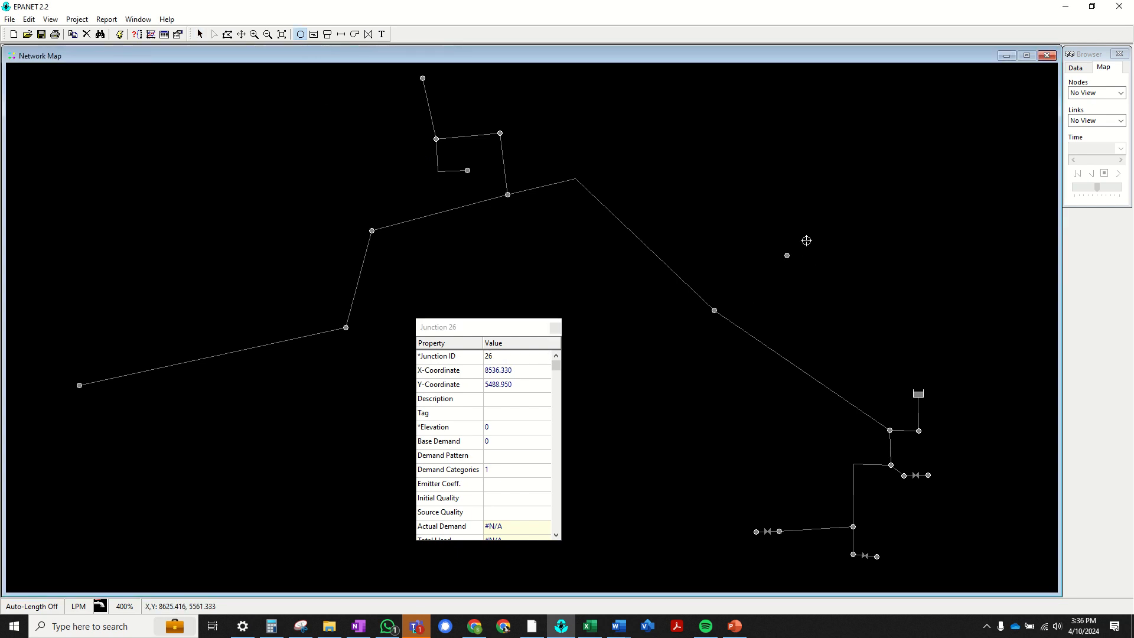
{"action": "left_click", "coordinate": [801, 241]}
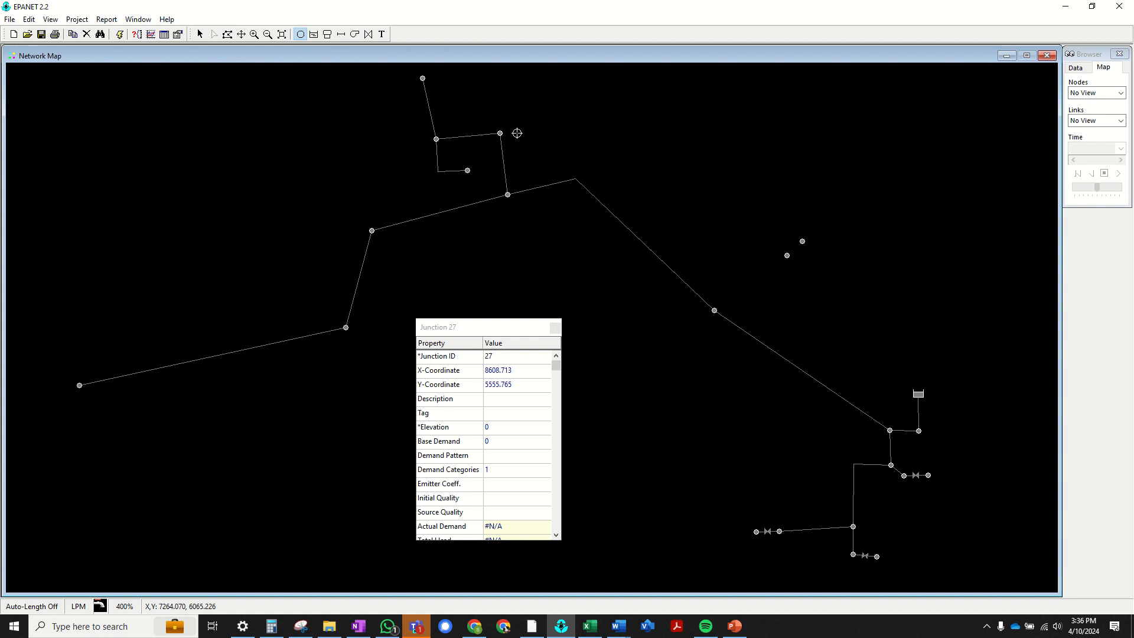
{"action": "left_click", "coordinate": [545, 124]}
{"action": "left_click", "coordinate": [567, 122]}
{"action": "left_click", "coordinate": [441, 71]}
Move junction 21 west, closer to the bend of pipe 16, and open that pipe's vertices for editing.
{"action": "left_click", "coordinate": [200, 35]}
{"action": "double_click", "coordinate": [456, 172]}
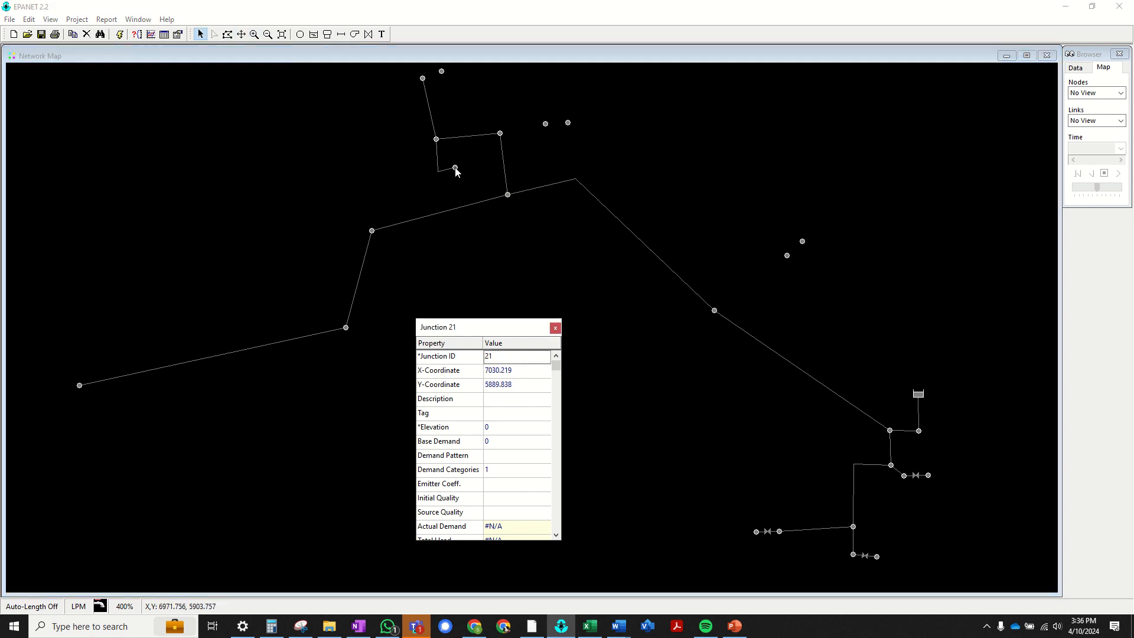
{"action": "left_click_drag", "start_coordinate": [456, 171], "coordinate": [458, 169]}
{"action": "right_click", "coordinate": [438, 156]}
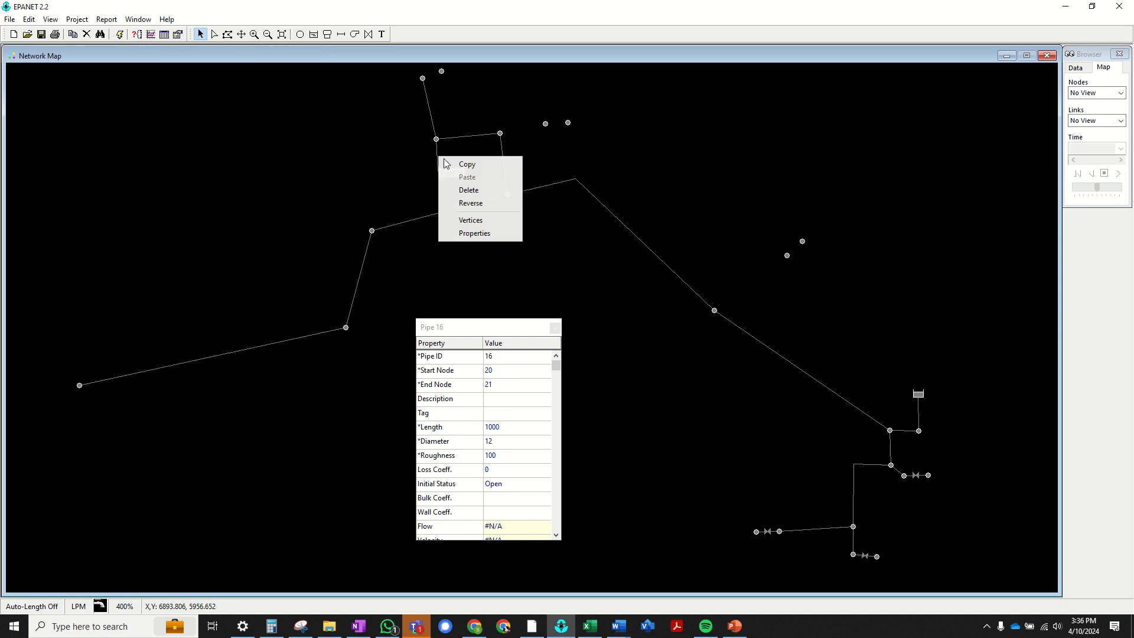
{"action": "left_click", "coordinate": [473, 223]}
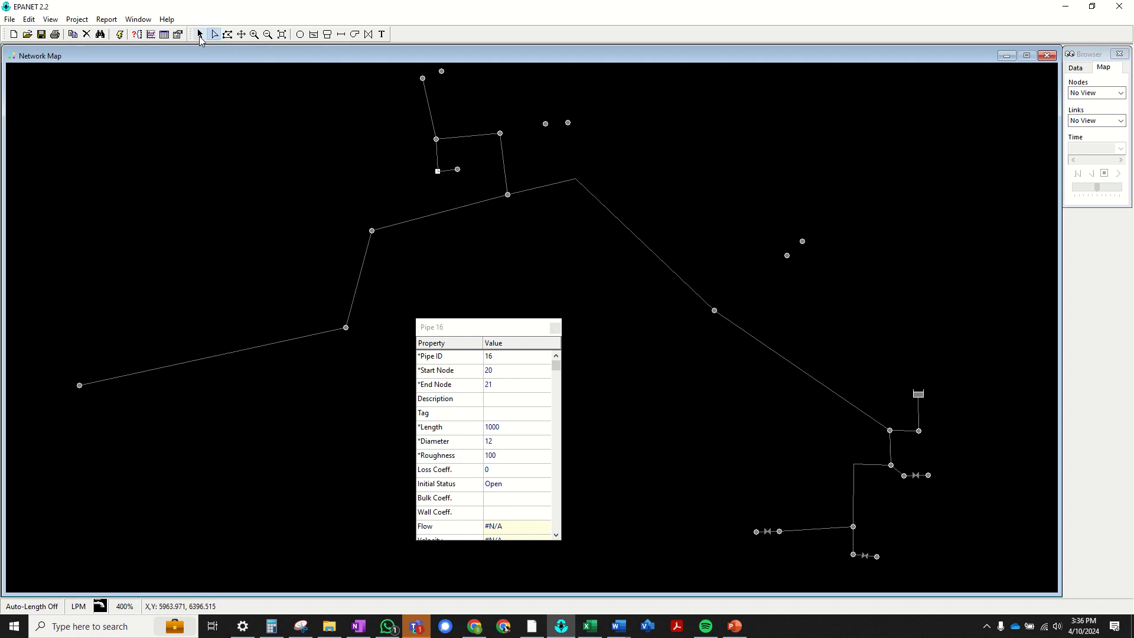
Delete the bend vertex of pipe 16 and move junction 21 to about X 6919, Y 5879.
{"action": "key", "text": "Delete"}
{"action": "left_click", "coordinate": [199, 34]}
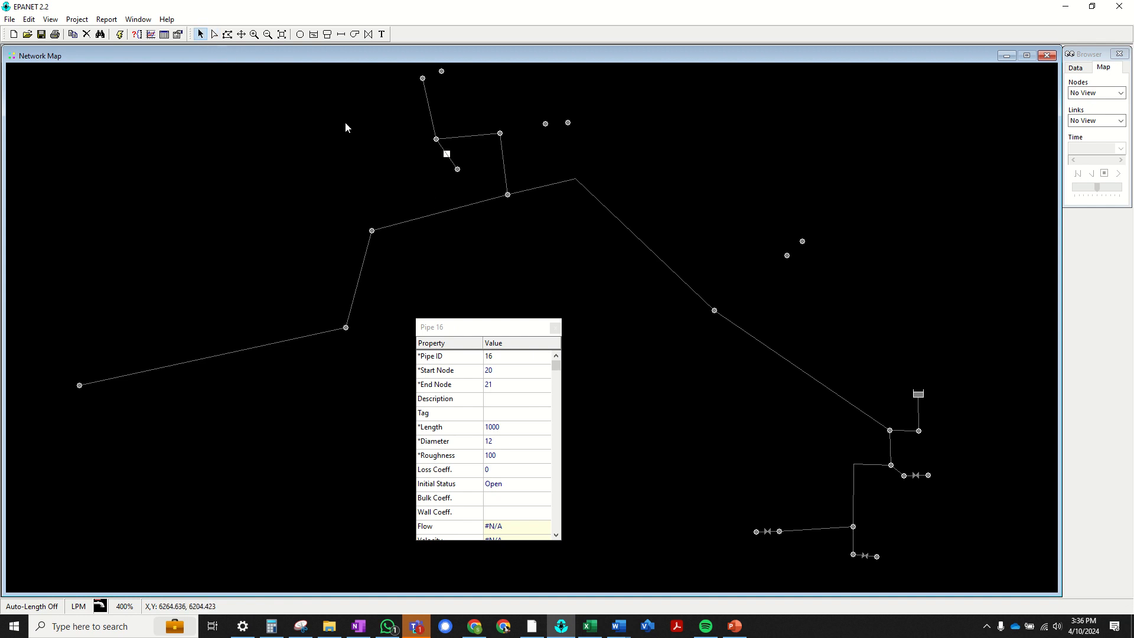
{"action": "left_click_drag", "start_coordinate": [457, 171], "coordinate": [444, 175]}
Add a junction east of junction 21 at about X 7014, Y 5901 and connect the two with a valve.
{"action": "left_click", "coordinate": [299, 34]}
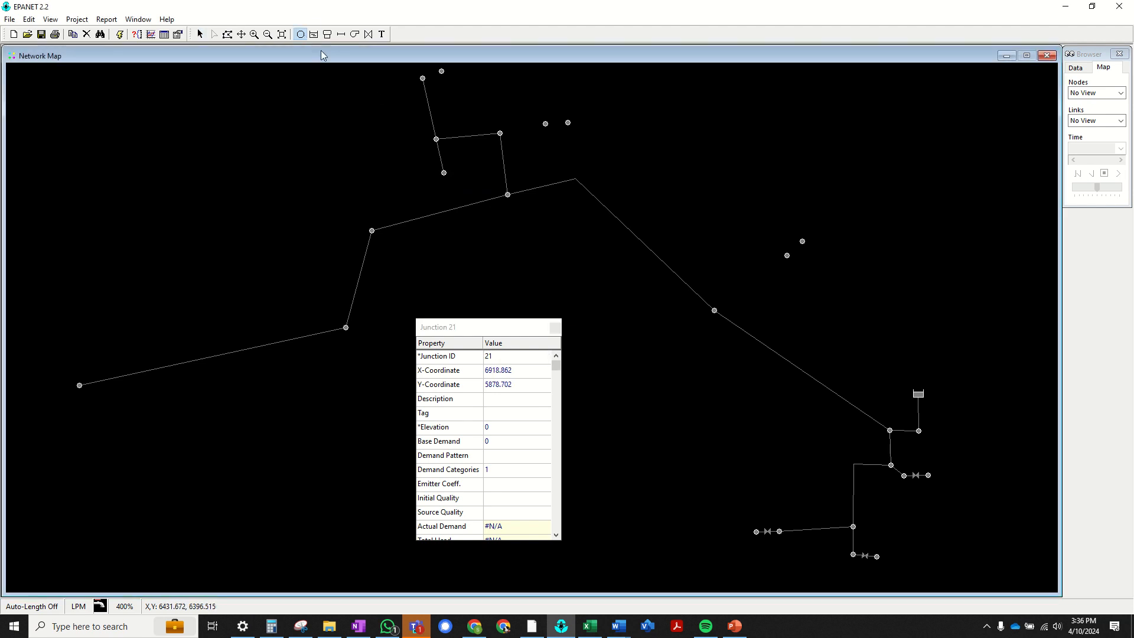
{"action": "left_click", "coordinate": [463, 168]}
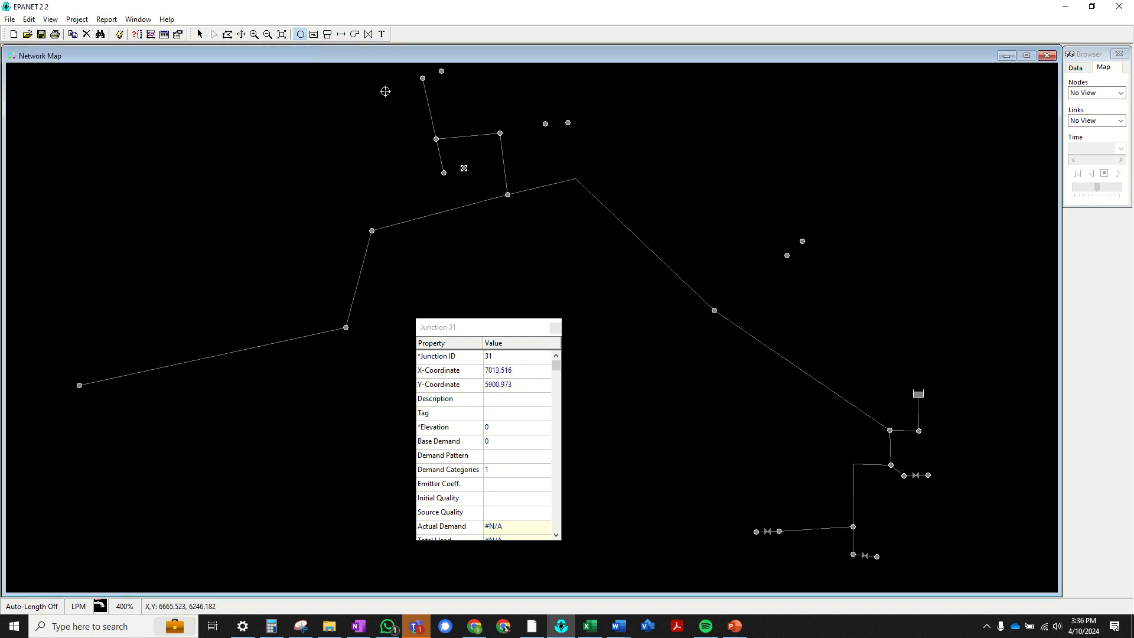
{"action": "left_click", "coordinate": [369, 34]}
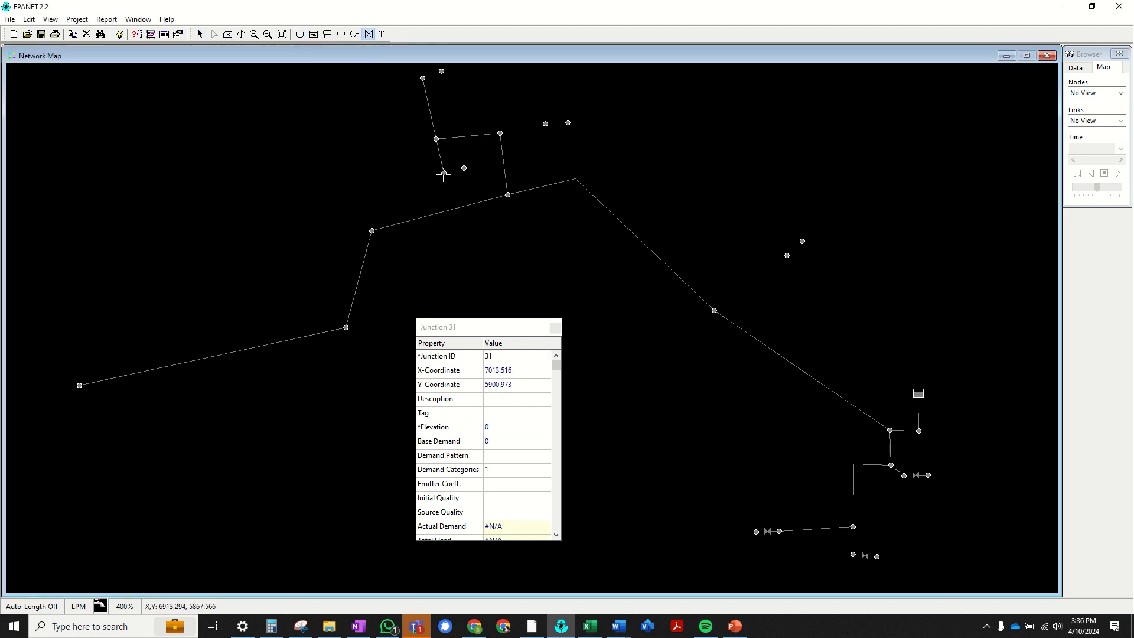
{"action": "left_click", "coordinate": [464, 168]}
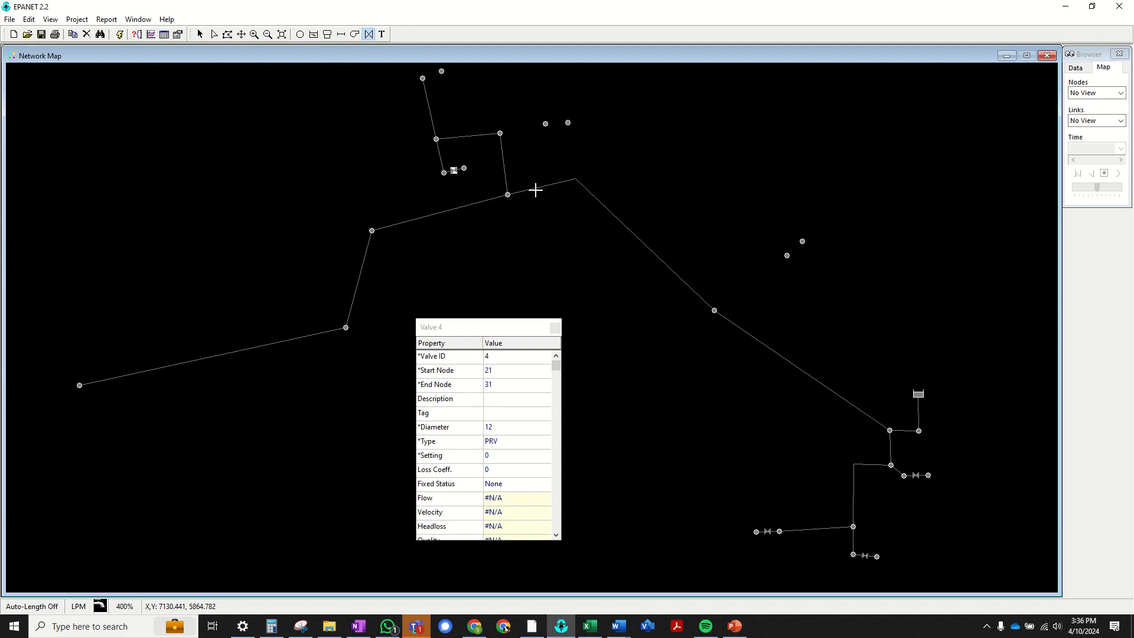
Fine-tune both end junctions of the valve, nudging junction 21 slightly west and moving junction 31 to about X 7030, Y 5895.
{"action": "left_click", "coordinate": [199, 34]}
{"action": "left_click_drag", "start_coordinate": [465, 170], "coordinate": [468, 175]}
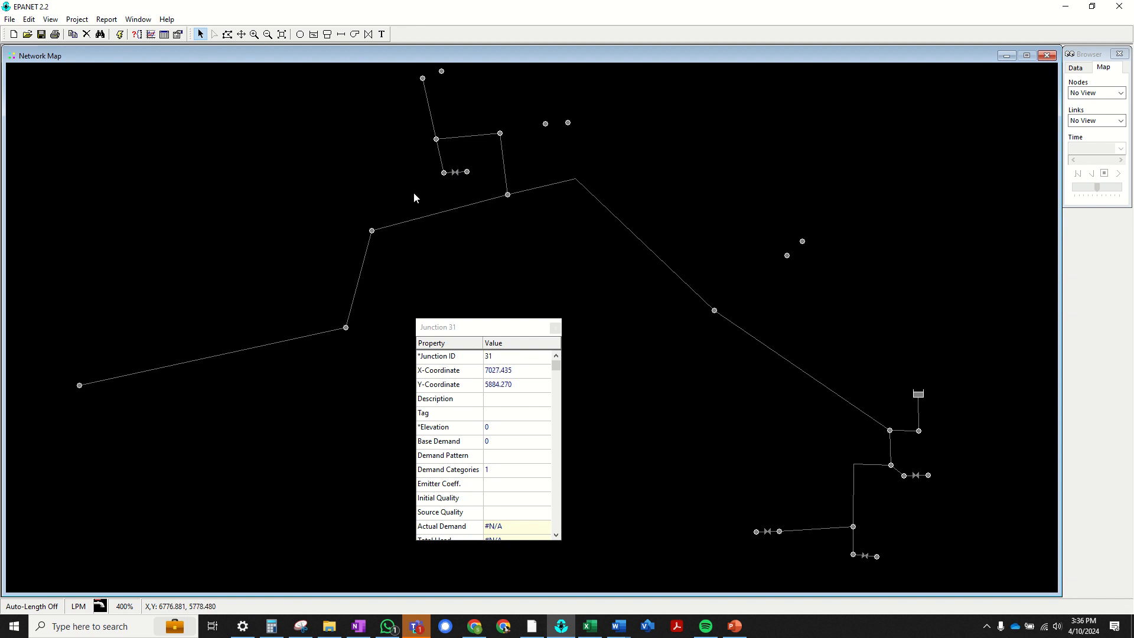
{"action": "left_click", "coordinate": [445, 173]}
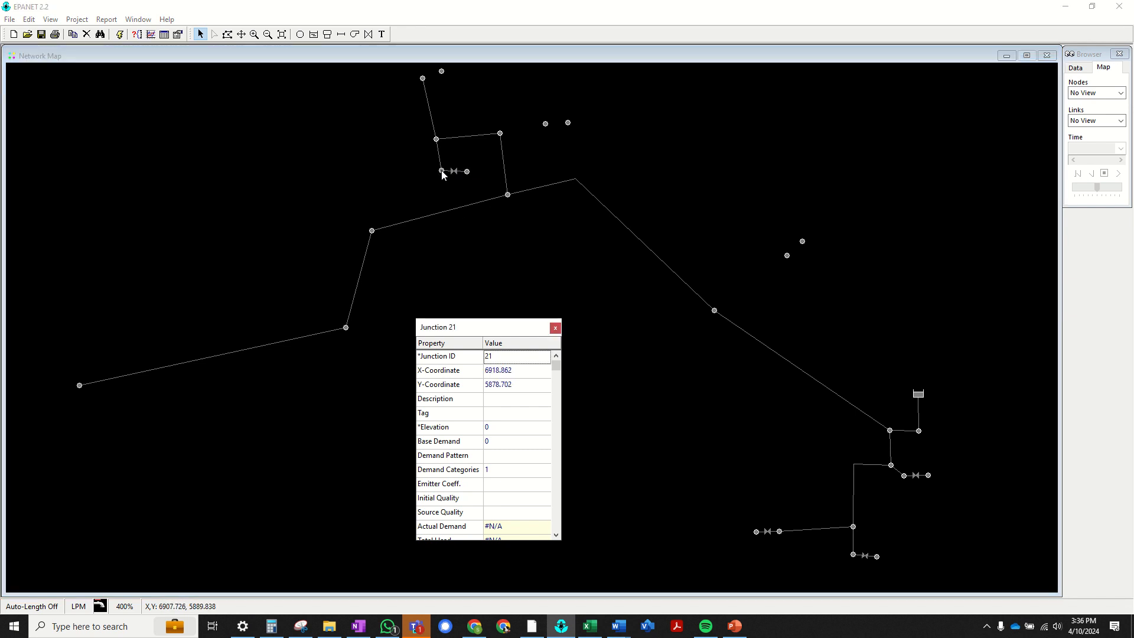
{"action": "left_click_drag", "start_coordinate": [468, 173], "coordinate": [470, 171]}
Connect junction 22 to junction 30 at the northern end of the network with a valve.
{"action": "left_click", "coordinate": [369, 34]}
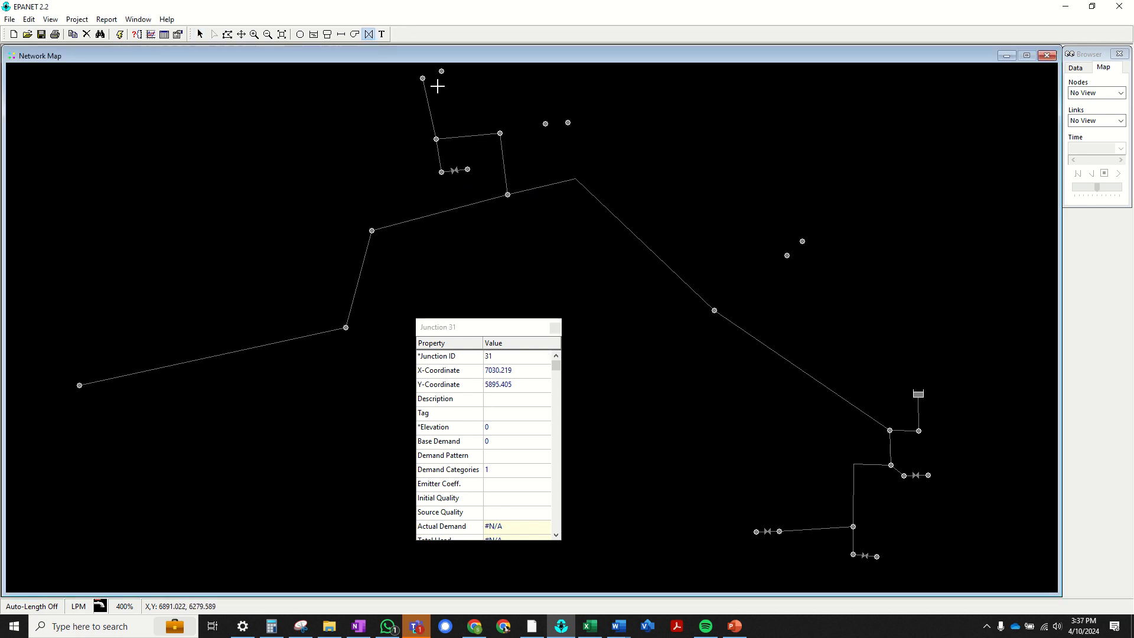
{"action": "left_click", "coordinate": [441, 71]}
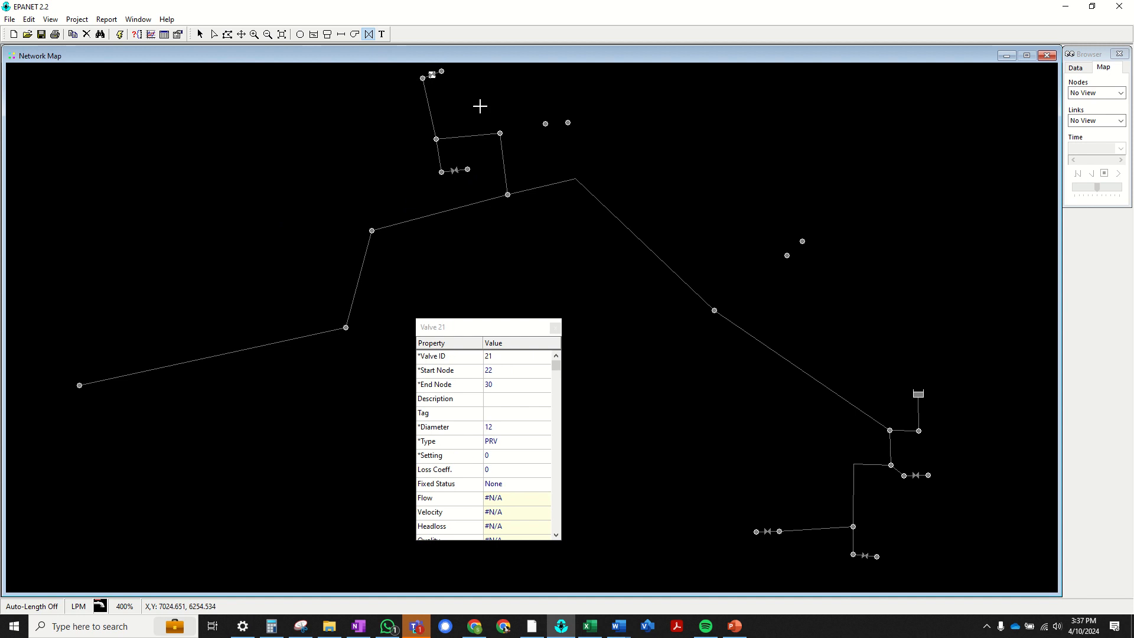
Draw a pipe from junction 19 to junction 28 and connect junctions 28 and 29 with a valve.
{"action": "left_click", "coordinate": [342, 34]}
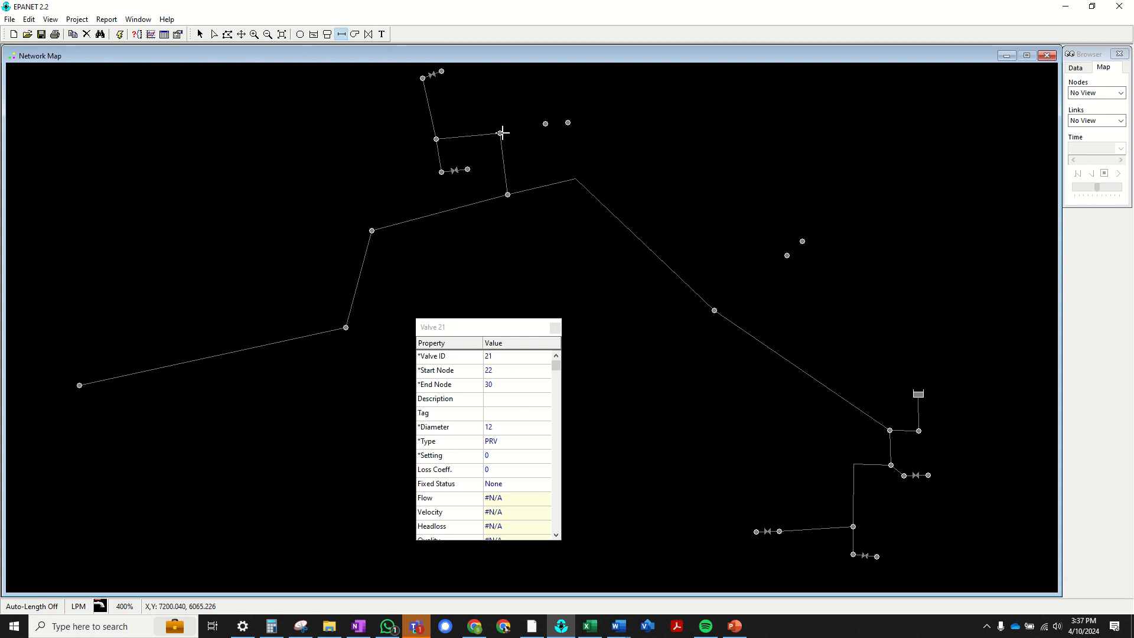
{"action": "left_click", "coordinate": [546, 124]}
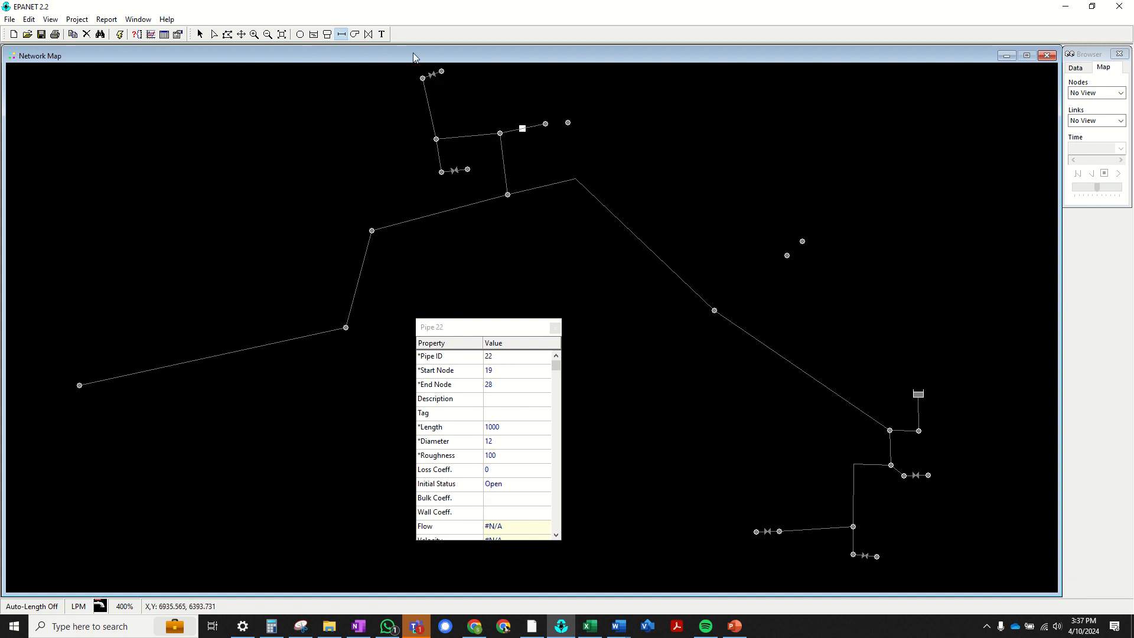
{"action": "left_click", "coordinate": [368, 34]}
{"action": "left_click", "coordinate": [545, 123]}
{"action": "left_click", "coordinate": [568, 122]}
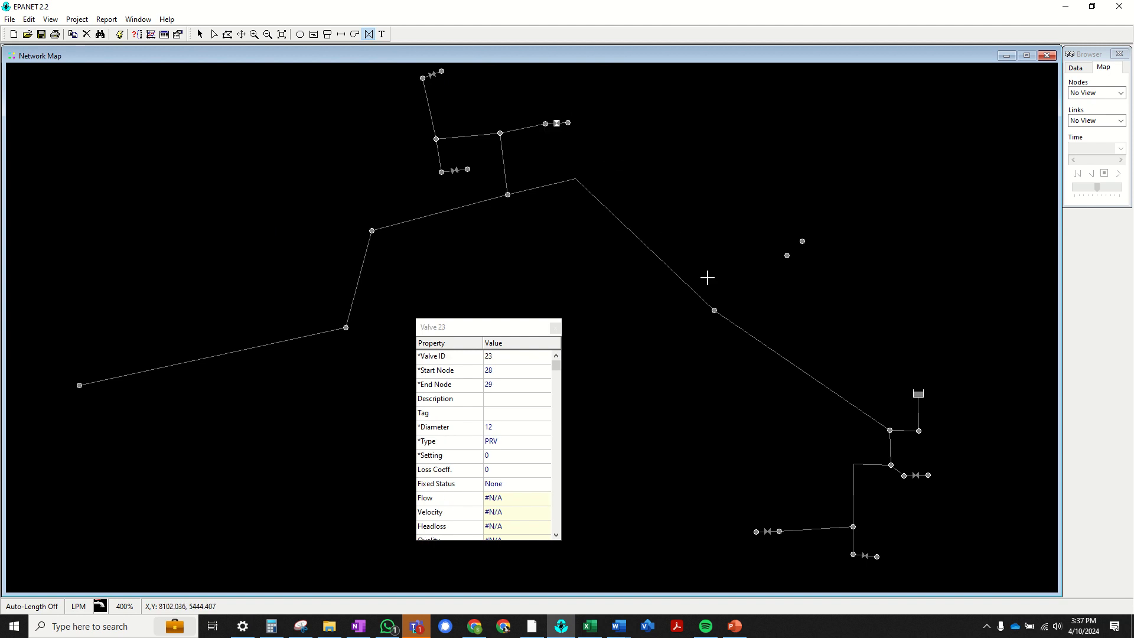
Connect junctions 26 and 27 with a valve and draw a pipe from junction 17 to junction 26.
{"action": "left_click", "coordinate": [787, 255]}
{"action": "left_click", "coordinate": [802, 241]}
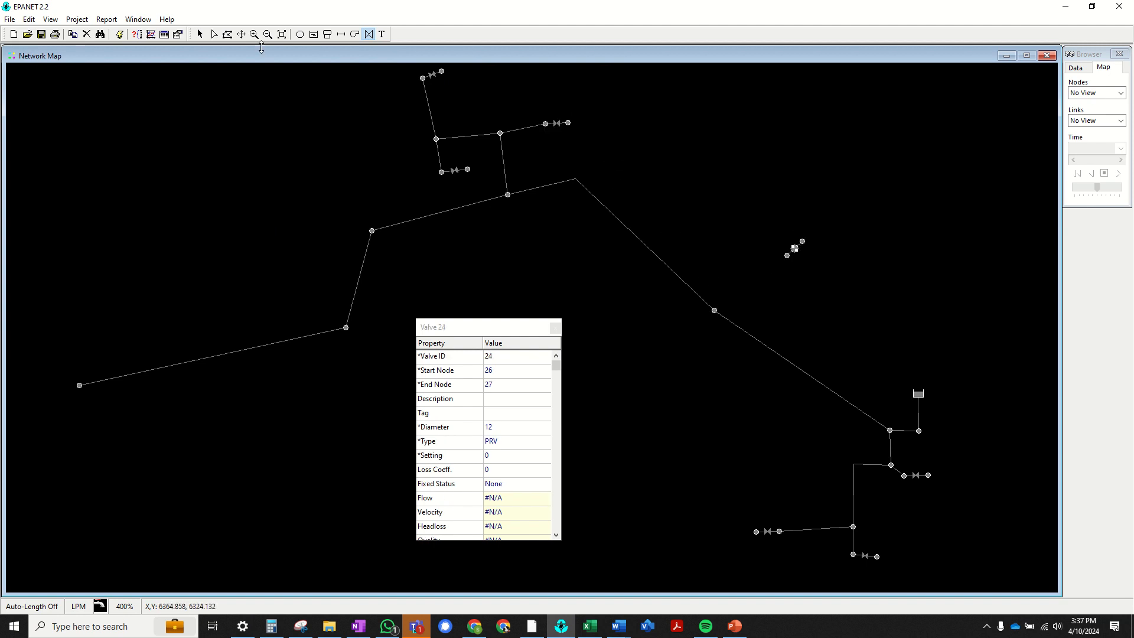
{"action": "left_click", "coordinate": [341, 34]}
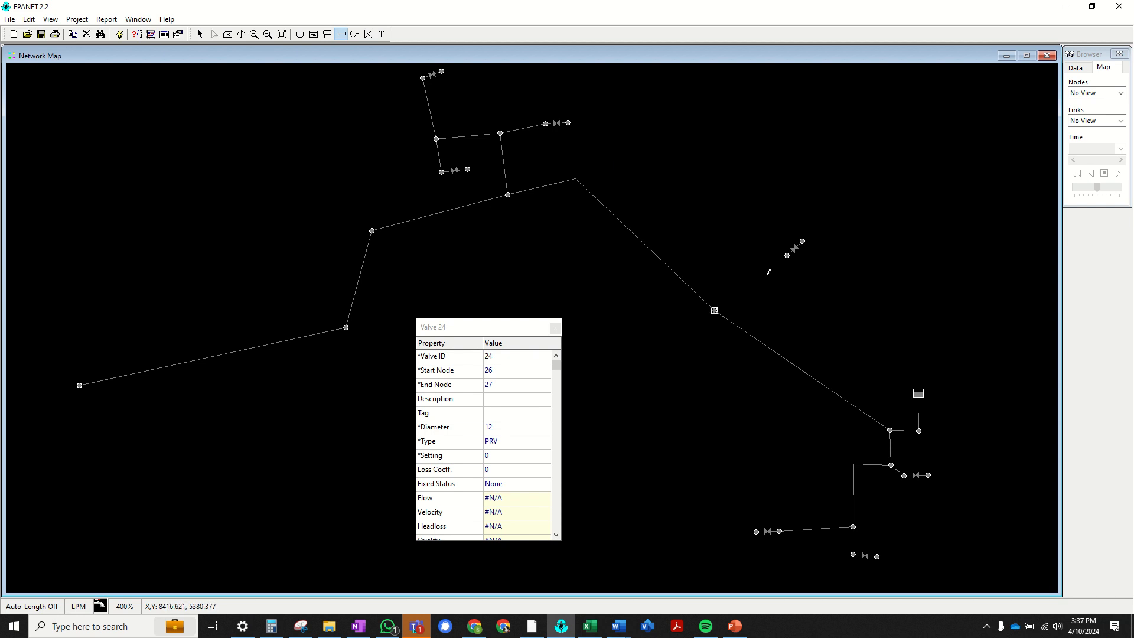
{"action": "left_click", "coordinate": [787, 254]}
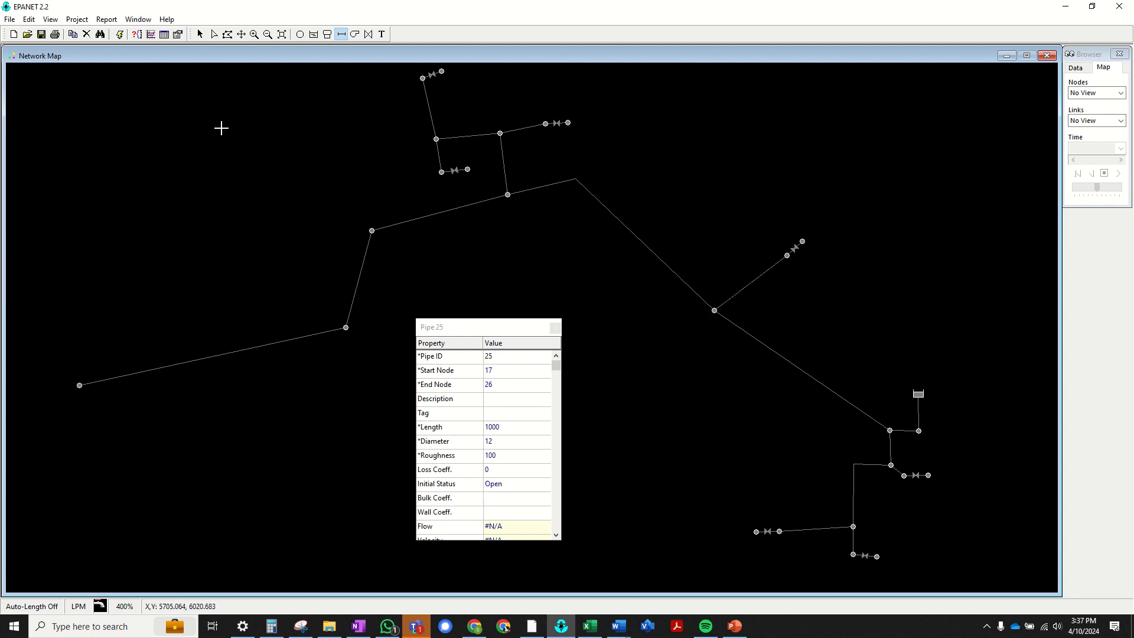
Add a junction just north of junction 25 at about X 5184, Y 4988 and connect the two with a valve.
{"action": "left_click", "coordinate": [301, 34]}
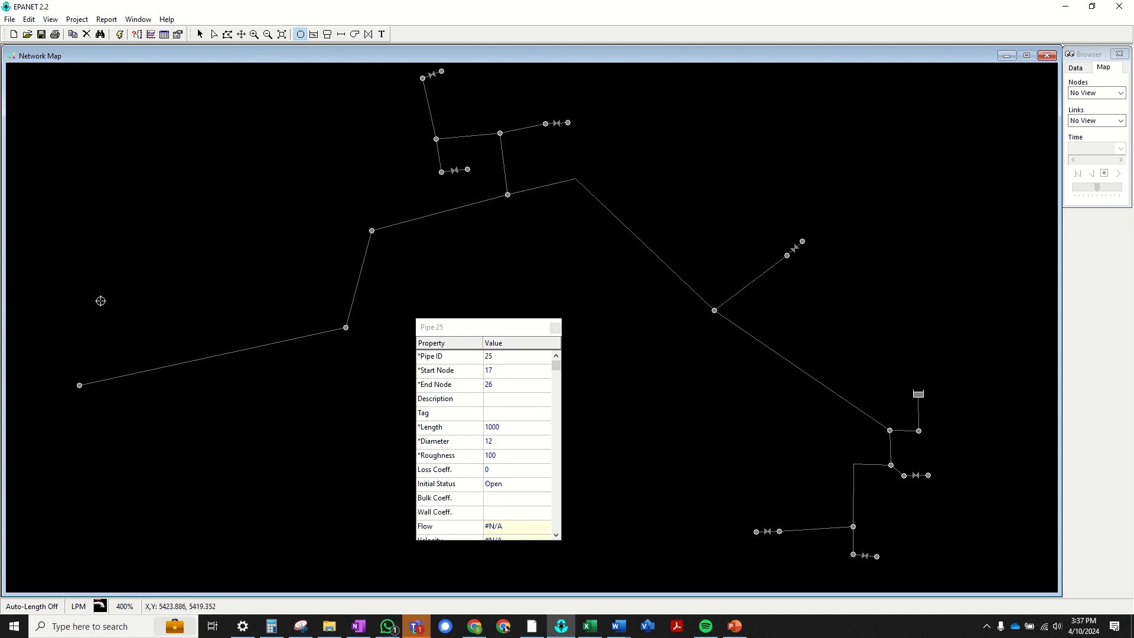
{"action": "left_click", "coordinate": [76, 361]}
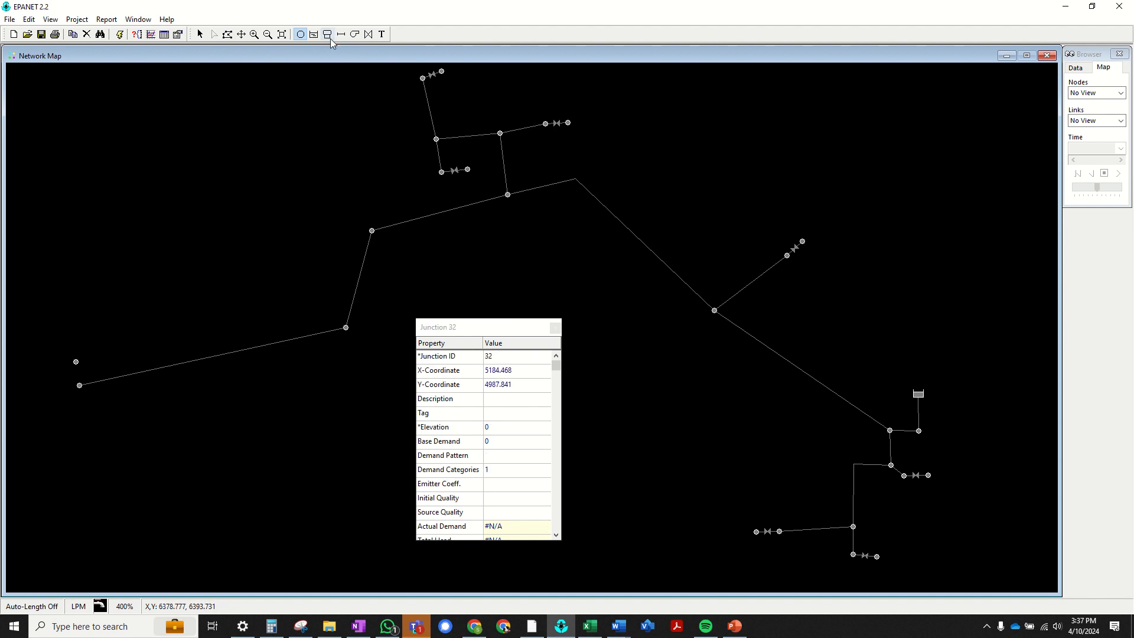
{"action": "left_click", "coordinate": [368, 35]}
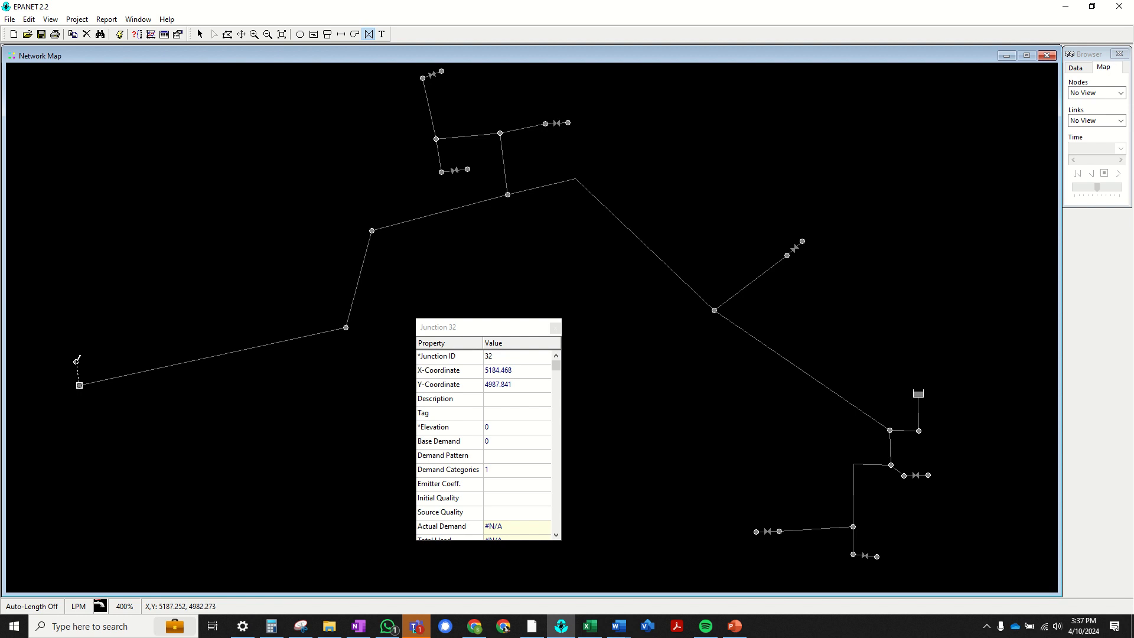
{"action": "left_click", "coordinate": [77, 361]}
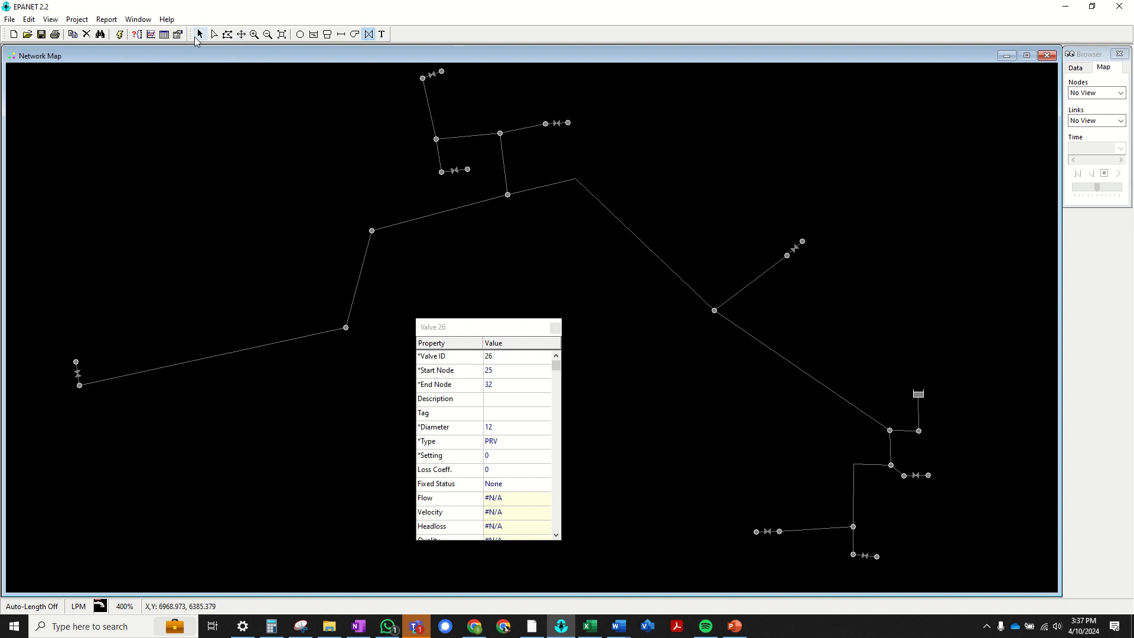
Add another junction north of junction 32 at about X 5165, Y 5094.
{"action": "left_click", "coordinate": [300, 33]}
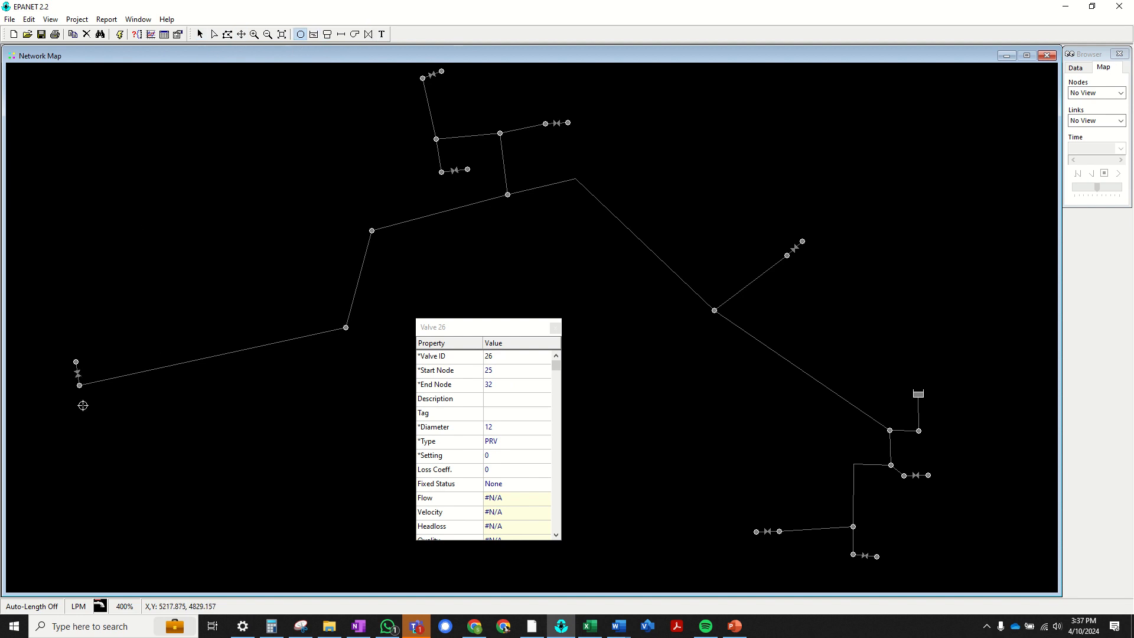
{"action": "left_click", "coordinate": [72, 339]}
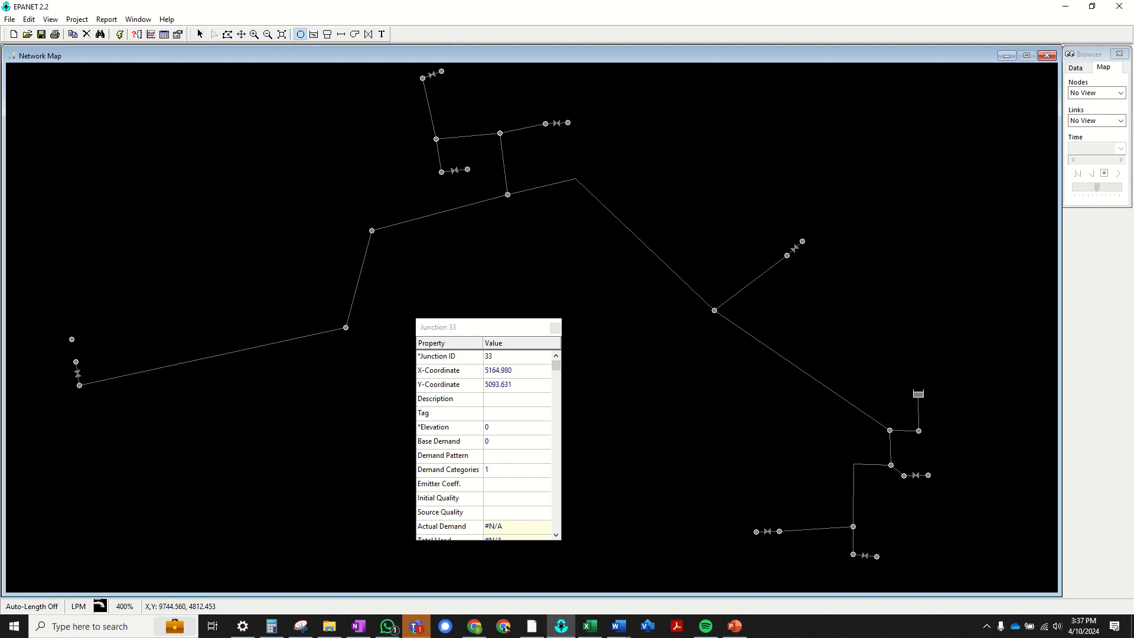
Switch to Google Earth Pro, examine the pipe end at Kwa Mbunya Community Kiosk, and return to EPANET.
{"action": "left_click_drag", "start_coordinate": [1133, 318], "coordinate": [541, 117]}
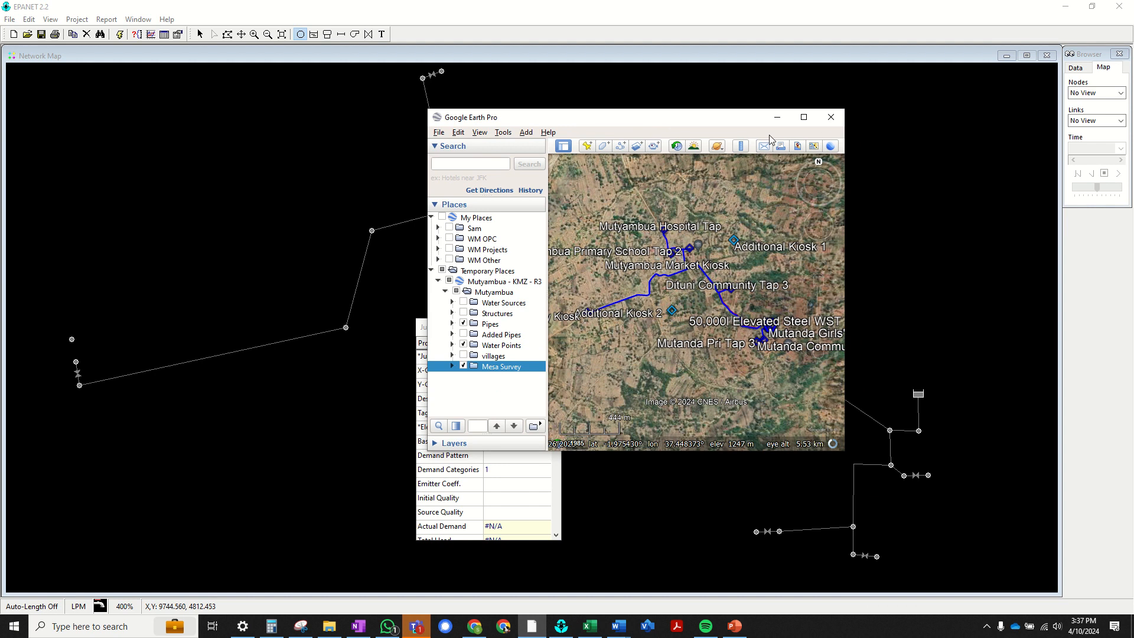
{"action": "left_click", "coordinate": [808, 121]}
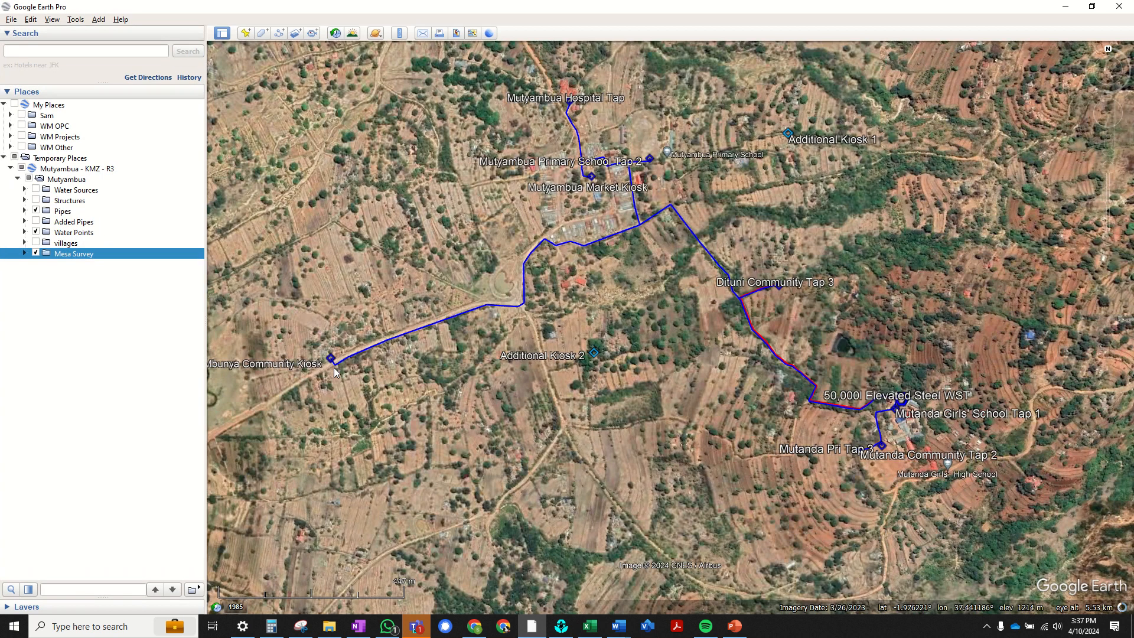
{"action": "scroll", "coordinate": [346, 364], "scroll_direction": "up", "scroll_amount": 2}
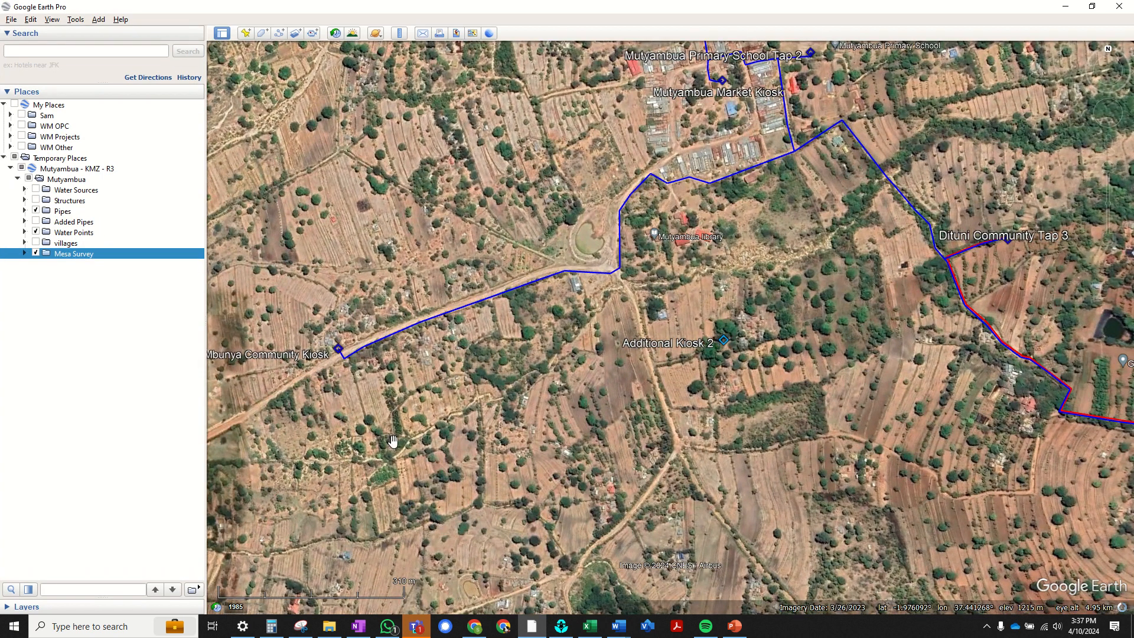
{"action": "scroll", "coordinate": [601, 378], "scroll_direction": "down", "scroll_amount": 2}
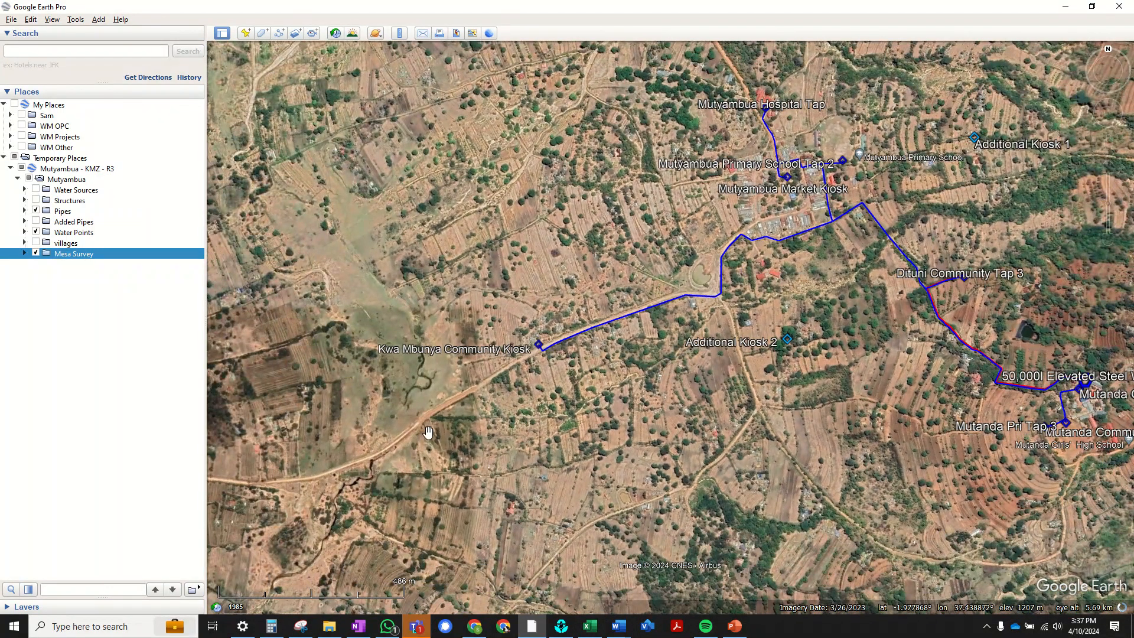
{"action": "left_click", "coordinate": [561, 625]}
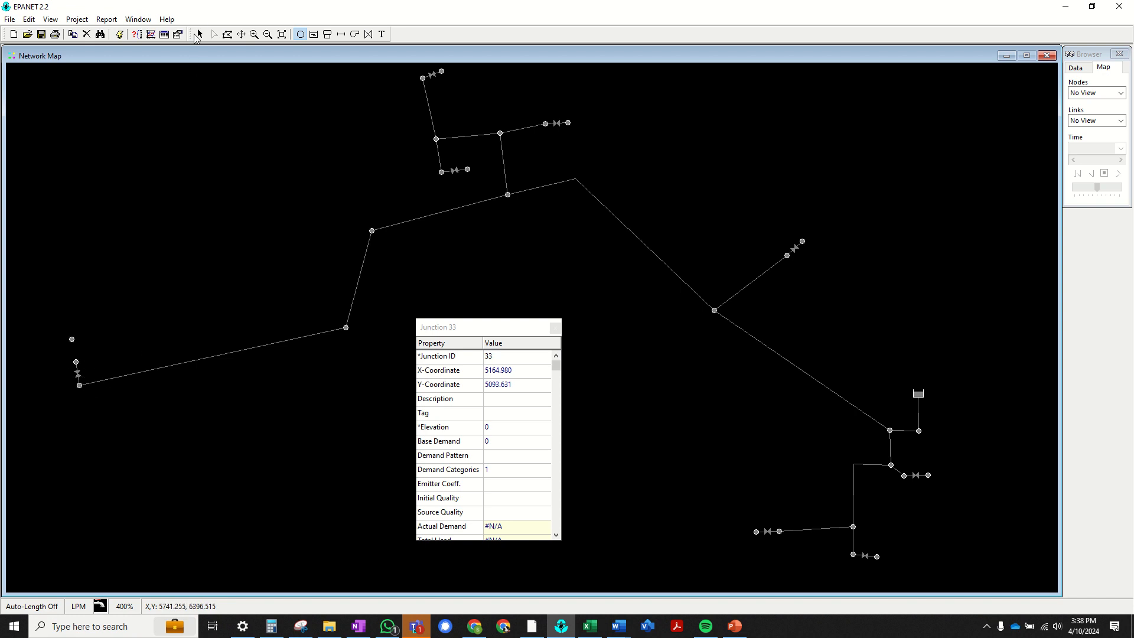
Delete the unconnected junction 33 above the western kiosk valve.
{"action": "left_click", "coordinate": [201, 34]}
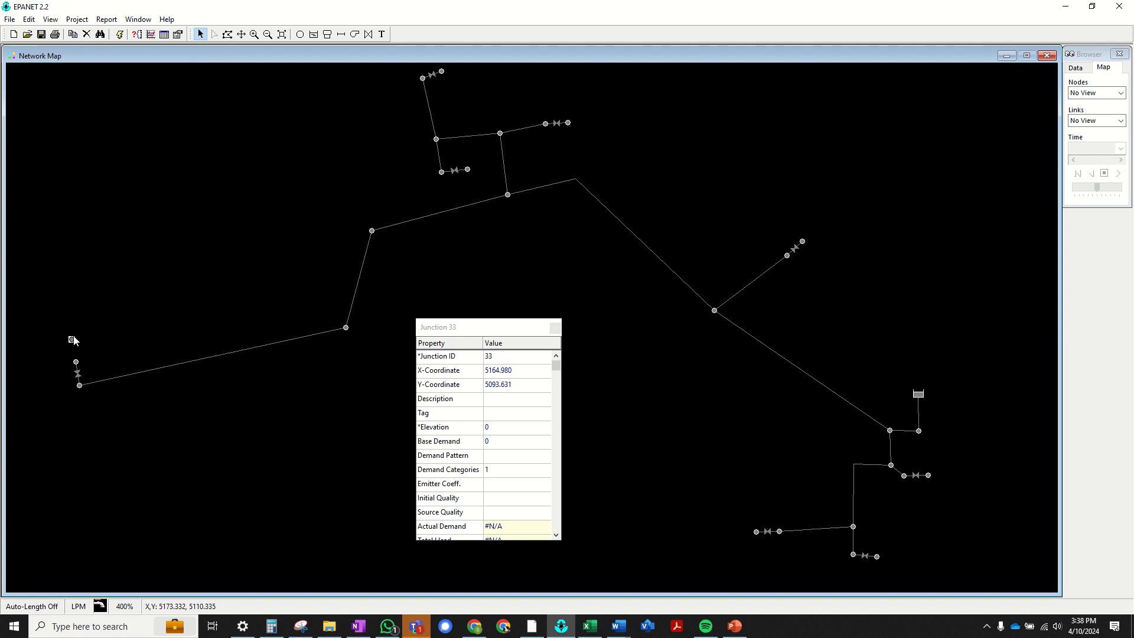
{"action": "key", "text": "Delete"}
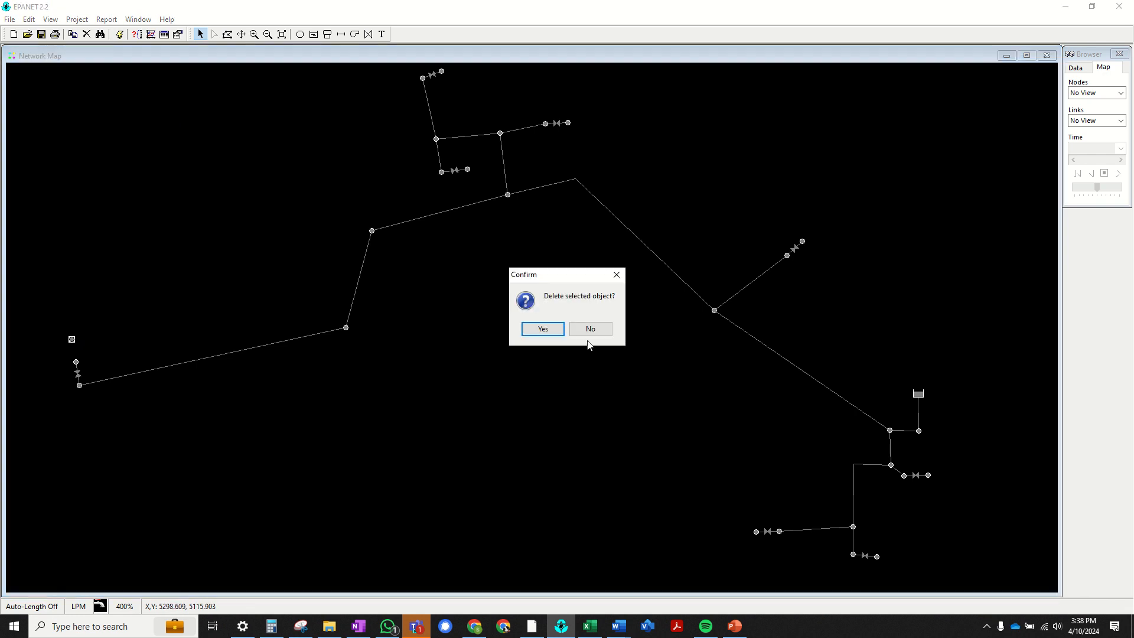
{"action": "left_click", "coordinate": [542, 329]}
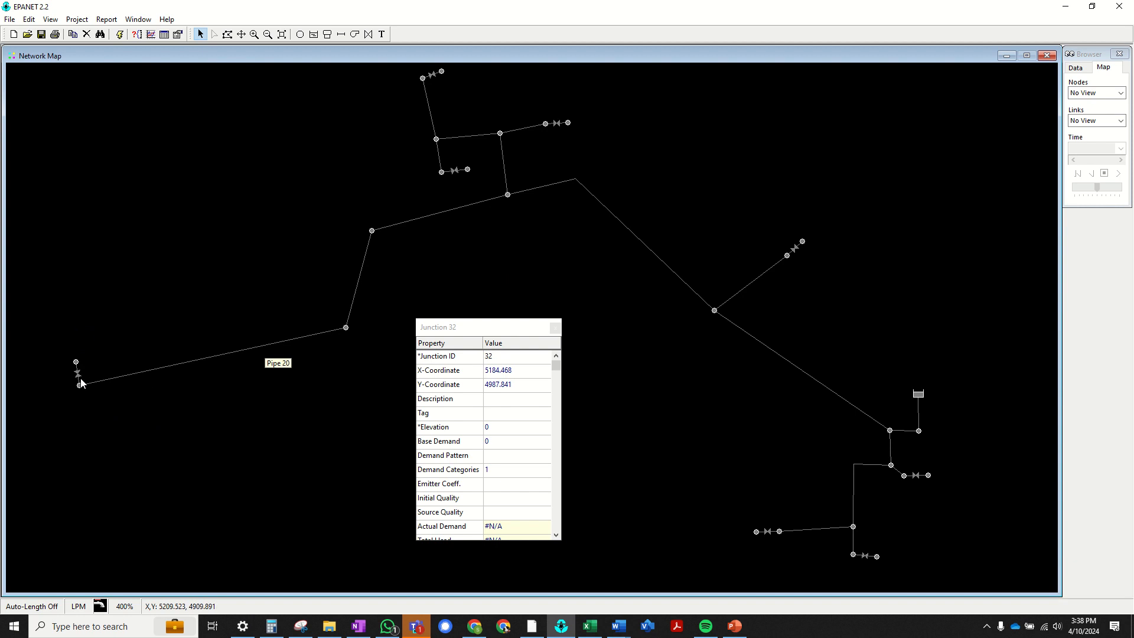
{"action": "left_click", "coordinate": [109, 385]}
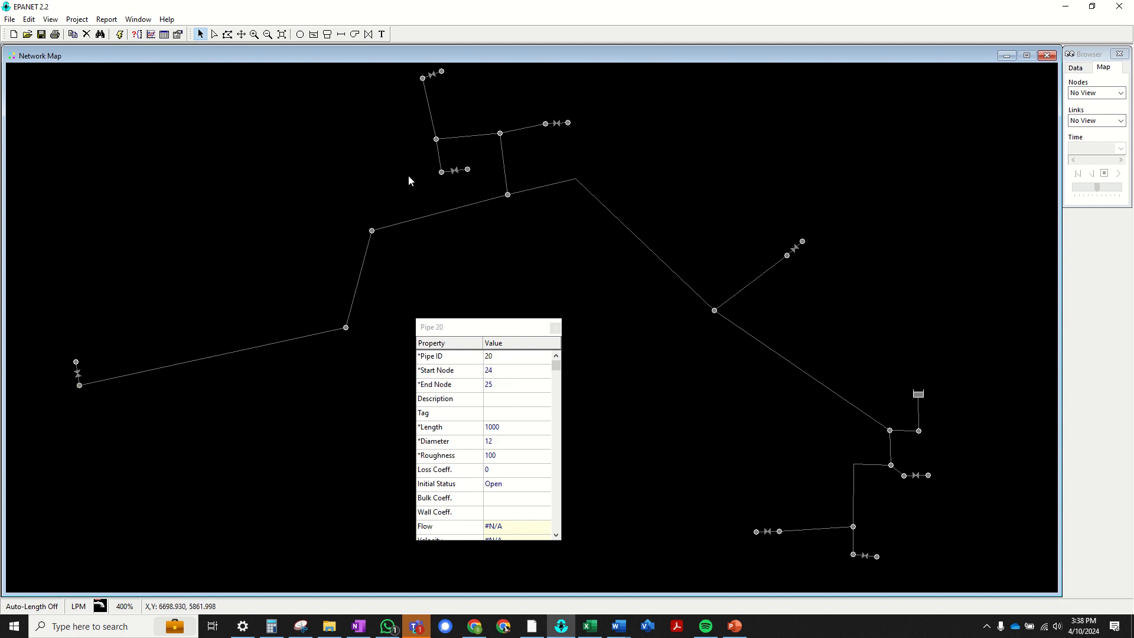
{"action": "left_click", "coordinate": [242, 35]}
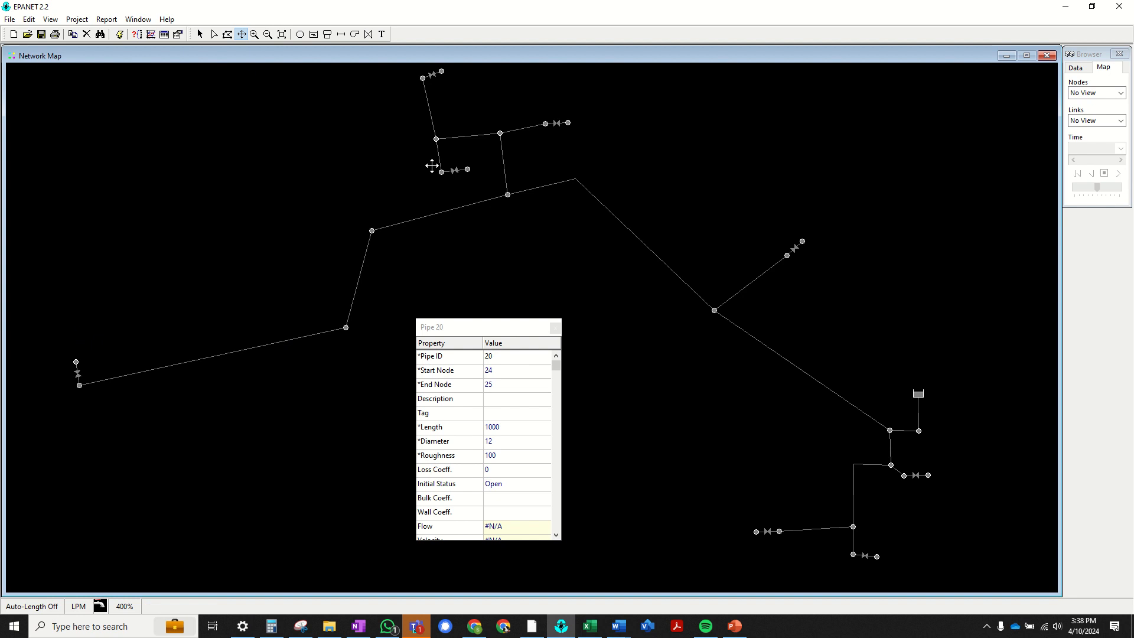
{"action": "left_click_drag", "start_coordinate": [582, 258], "coordinate": [589, 266]}
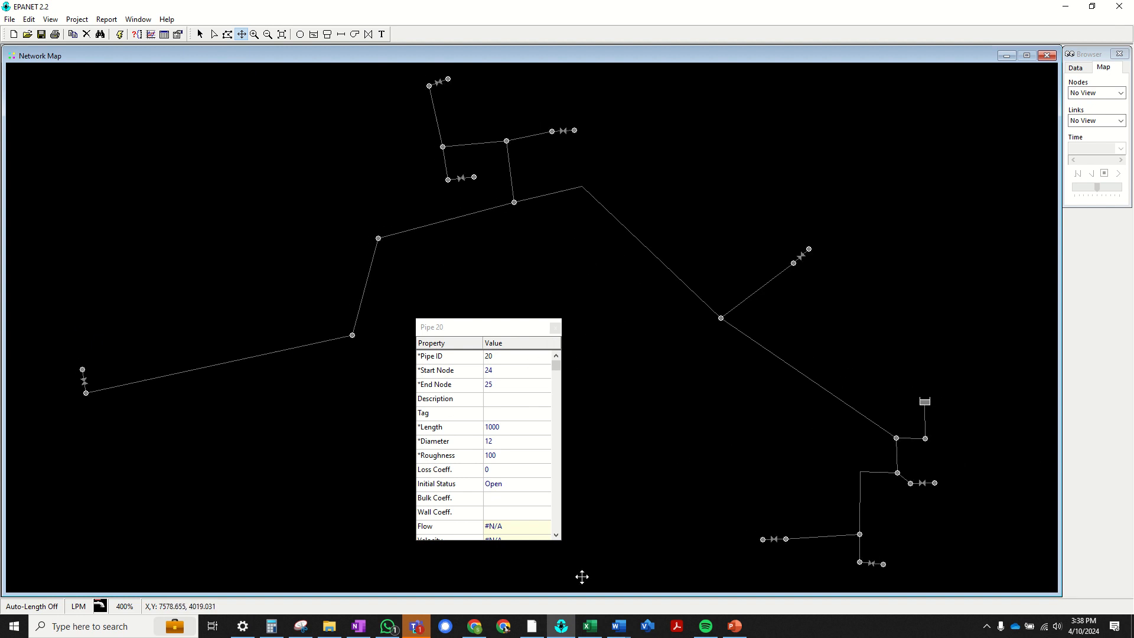
Switch to Google Earth Pro and review the overall pipe routes and water point locations against the network model.
{"action": "mouse_move", "coordinate": [532, 632]}
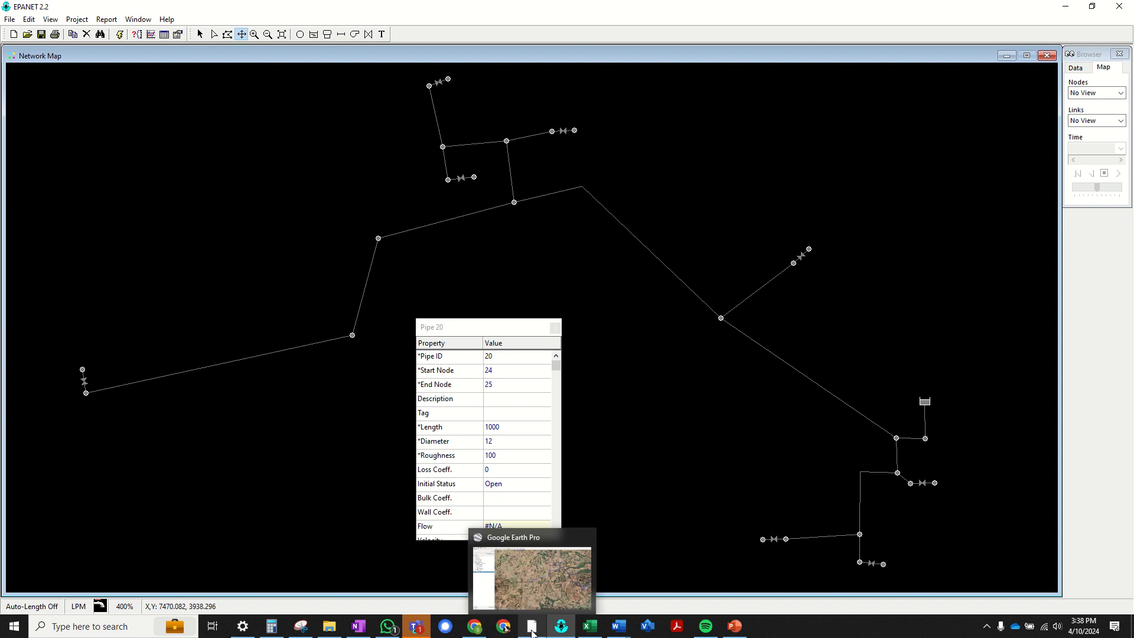
{"action": "left_click", "coordinate": [532, 632]}
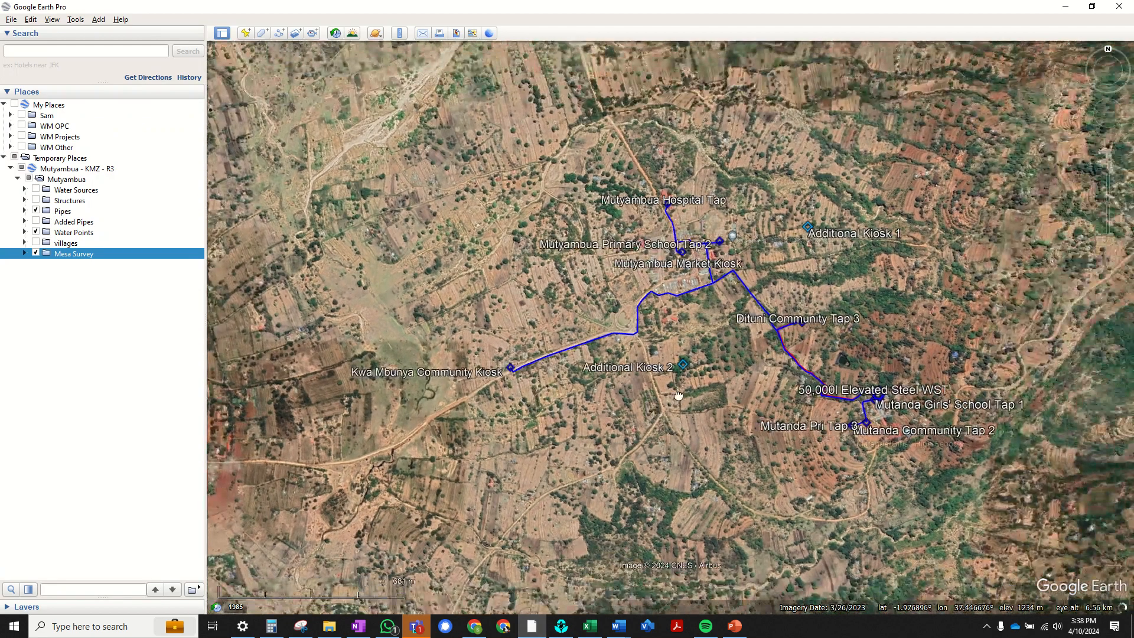
{"action": "scroll", "coordinate": [751, 399], "scroll_direction": "up", "scroll_amount": 3}
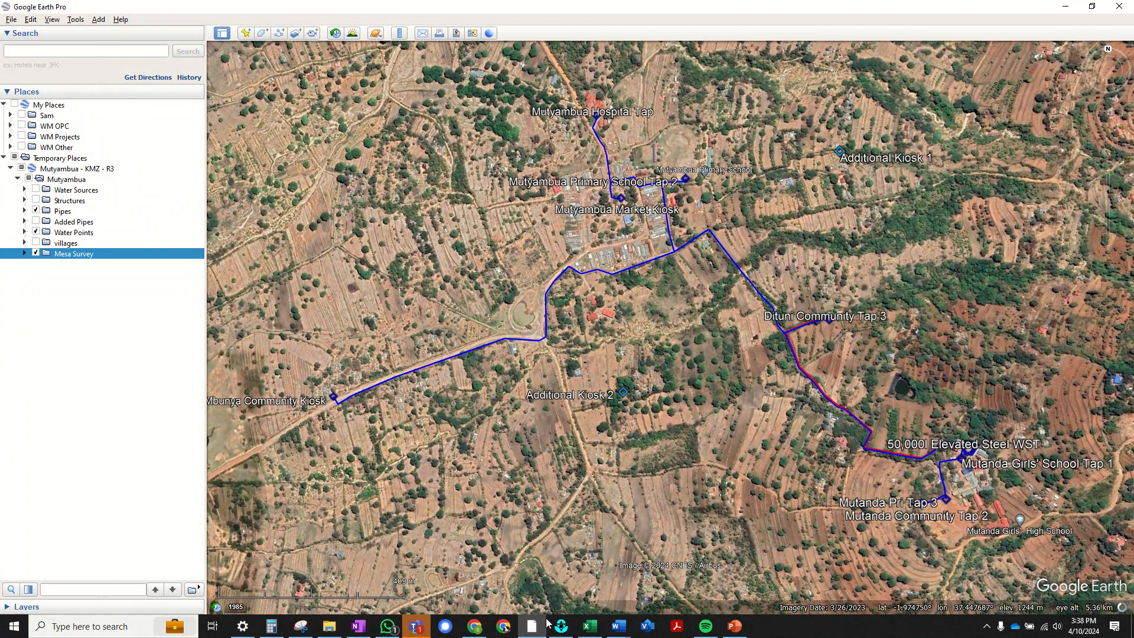
Switch to EPANET and add a map label reading "Tank" just above the reservoir.
{"action": "left_click", "coordinate": [564, 630]}
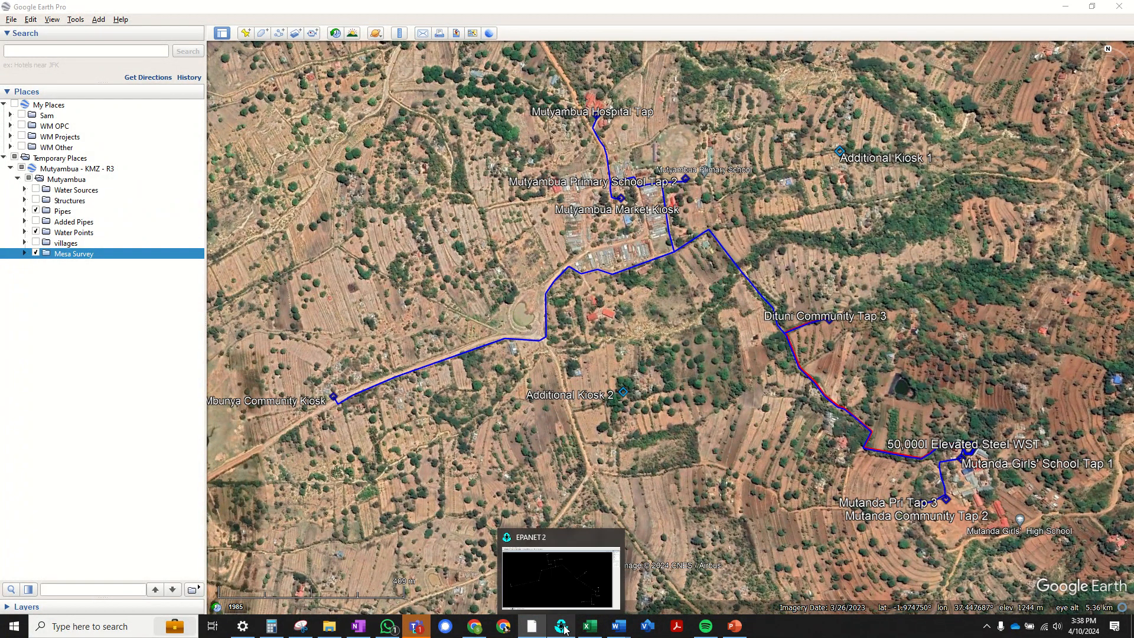
{"action": "left_click", "coordinate": [564, 629]}
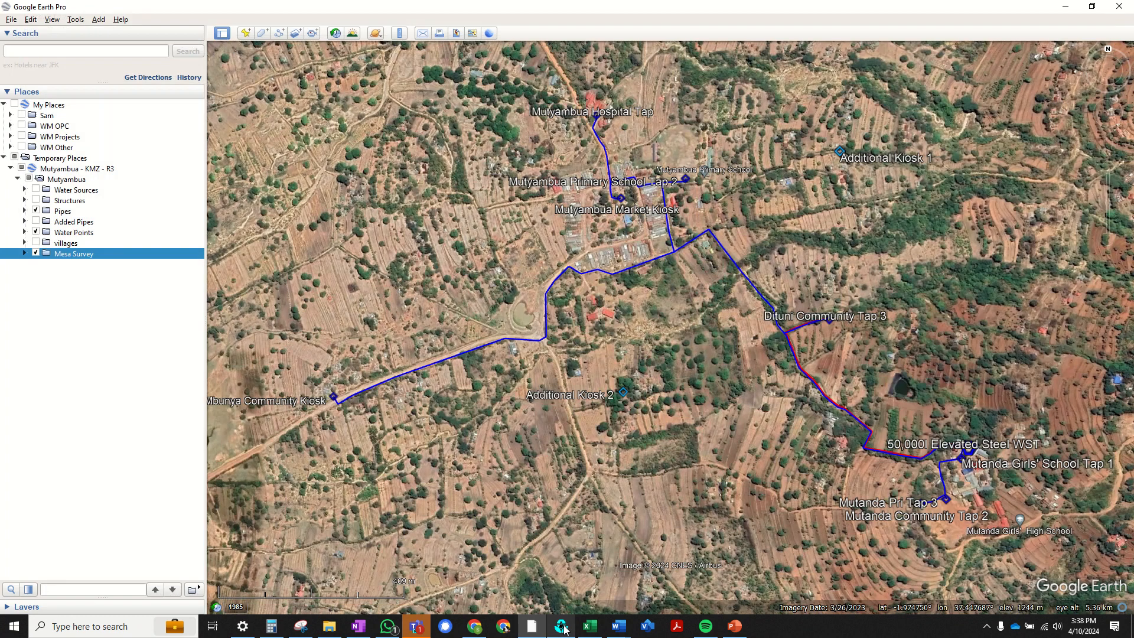
{"action": "left_click", "coordinate": [564, 630]}
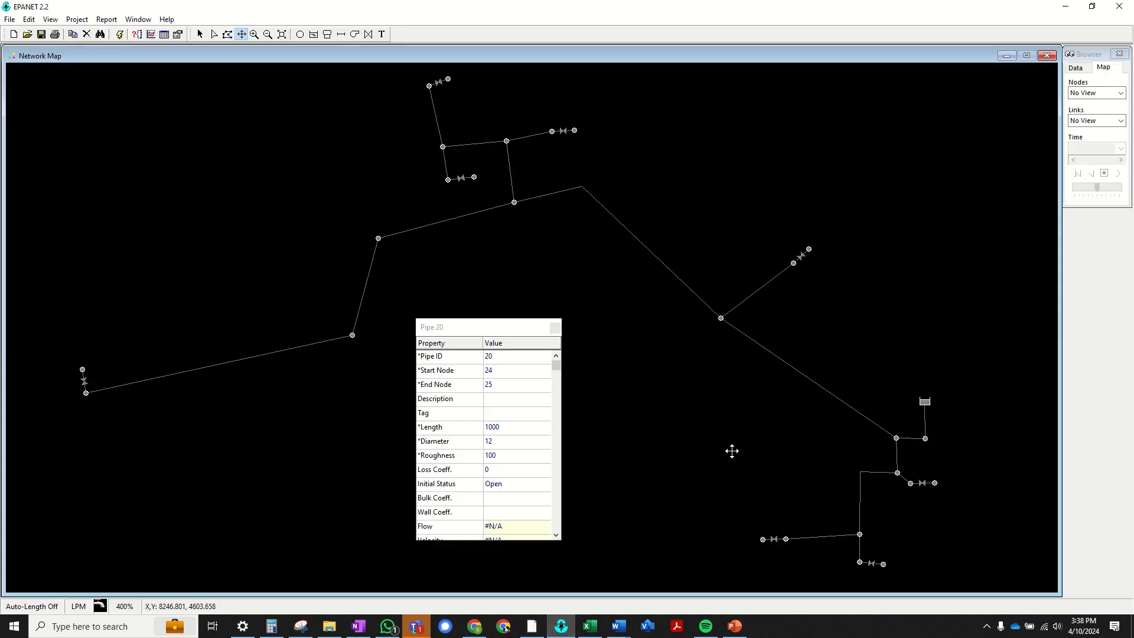
{"action": "left_click", "coordinate": [382, 34]}
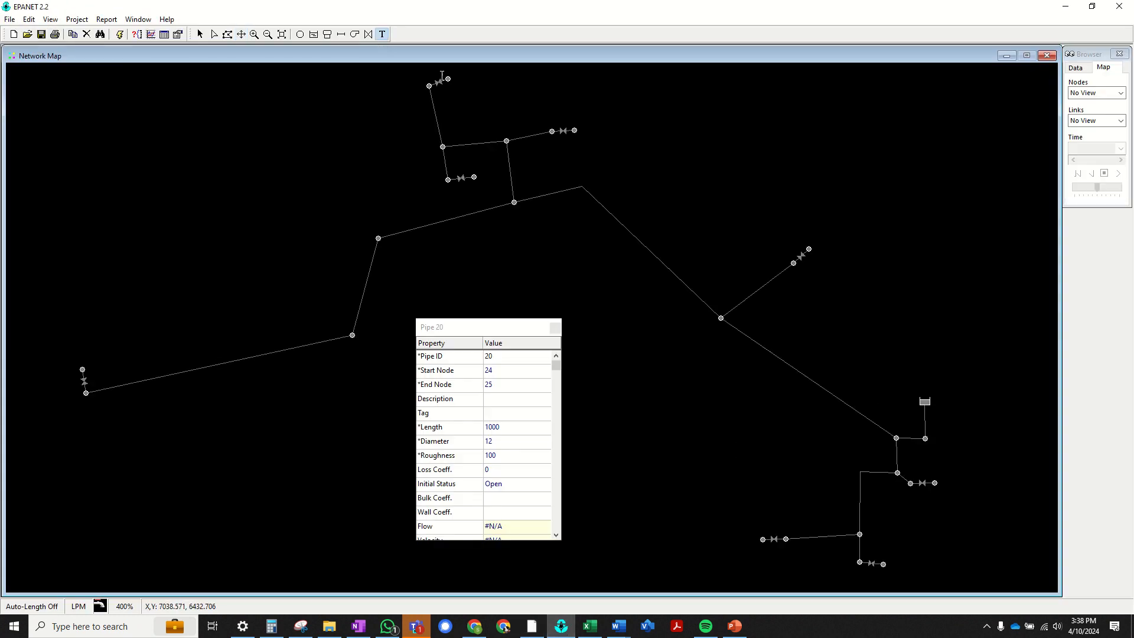
{"action": "left_click", "coordinate": [903, 369]}
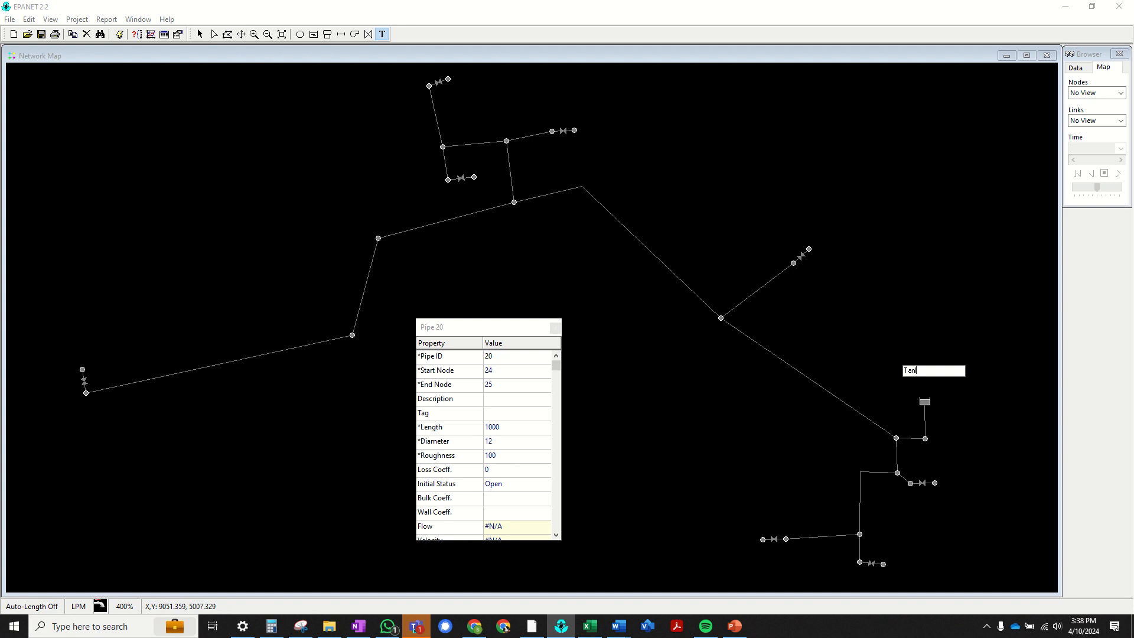
{"action": "type", "text": "Tank"}
{"action": "key", "text": "Return"}
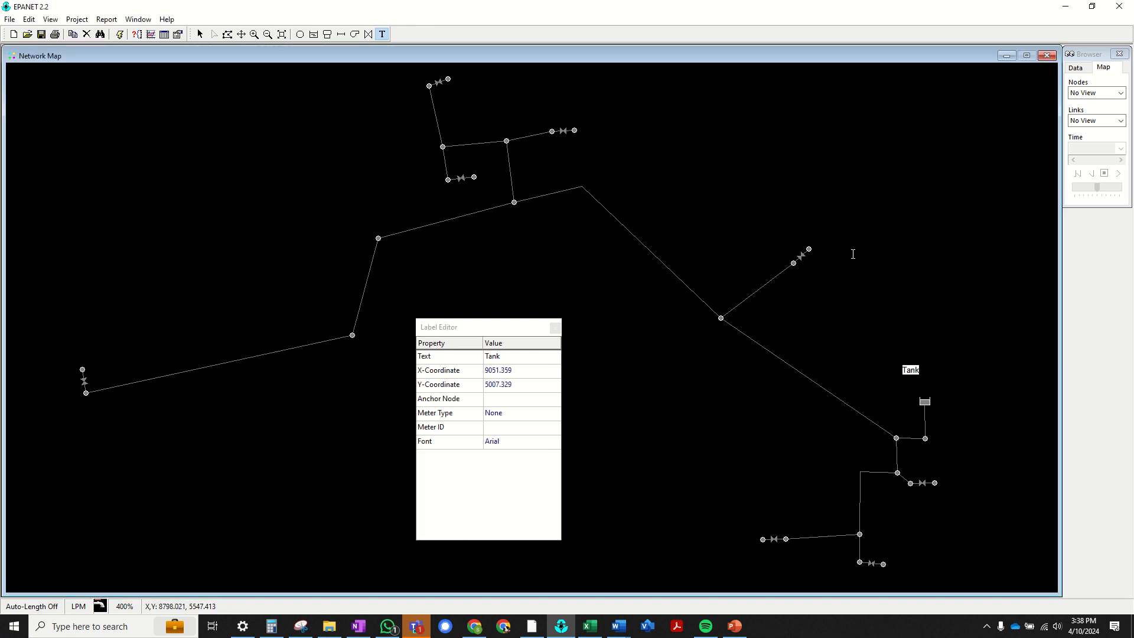
Add a map label reading "Dituni Tap" above the valve on the branch northeast of the main line.
{"action": "left_click", "coordinate": [799, 225]}
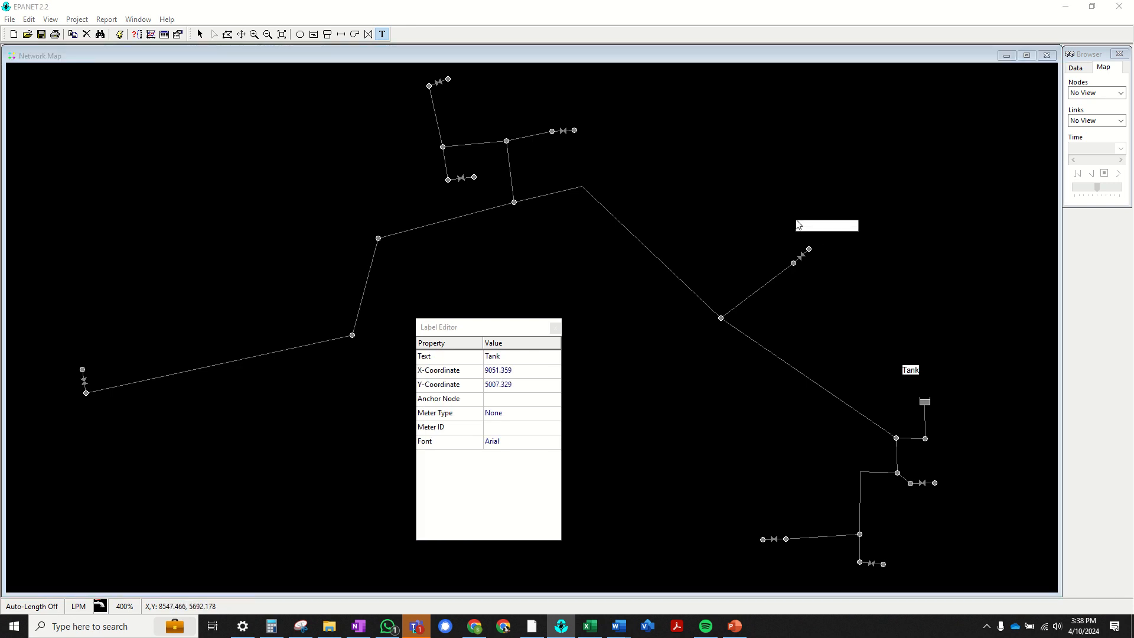
{"action": "type", "text": "Dituni Tap"}
{"action": "key", "text": "Return"}
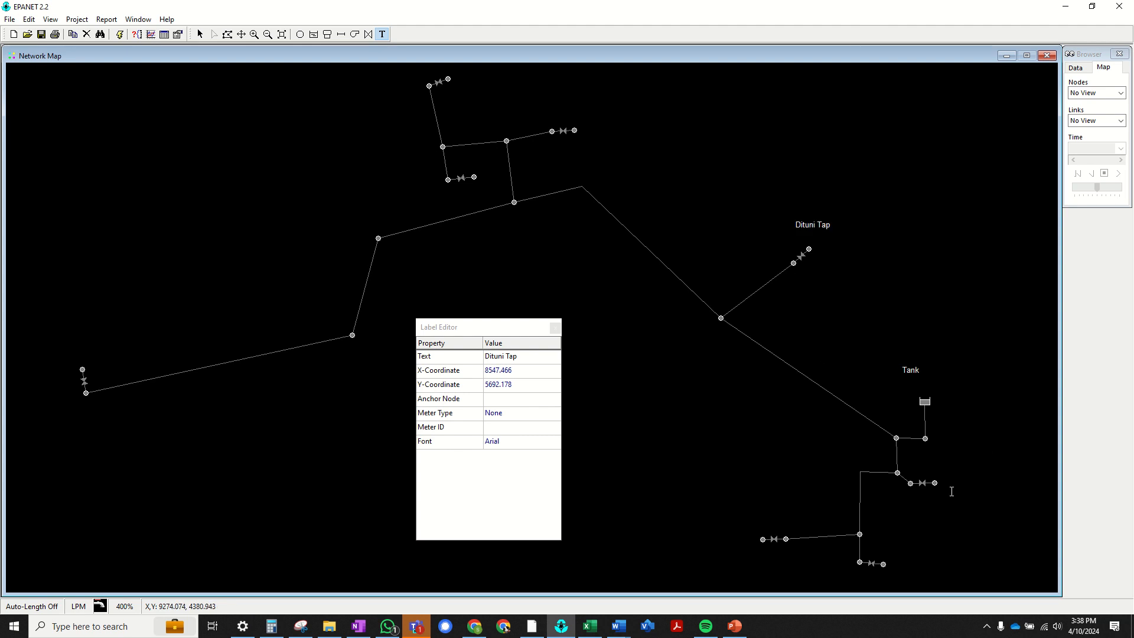
Check the tap names in Google Earth Pro and label the valve southeast of the reservoir "Girsl School Tap" in EPANET.
{"action": "left_click", "coordinate": [935, 497]}
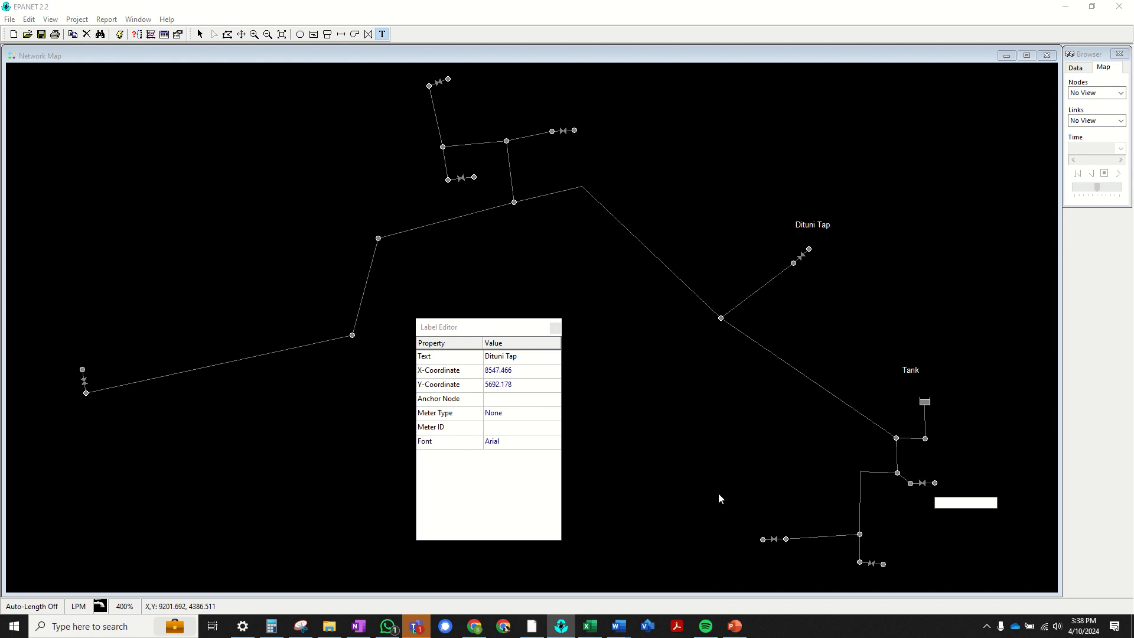
{"action": "left_click", "coordinate": [530, 628]}
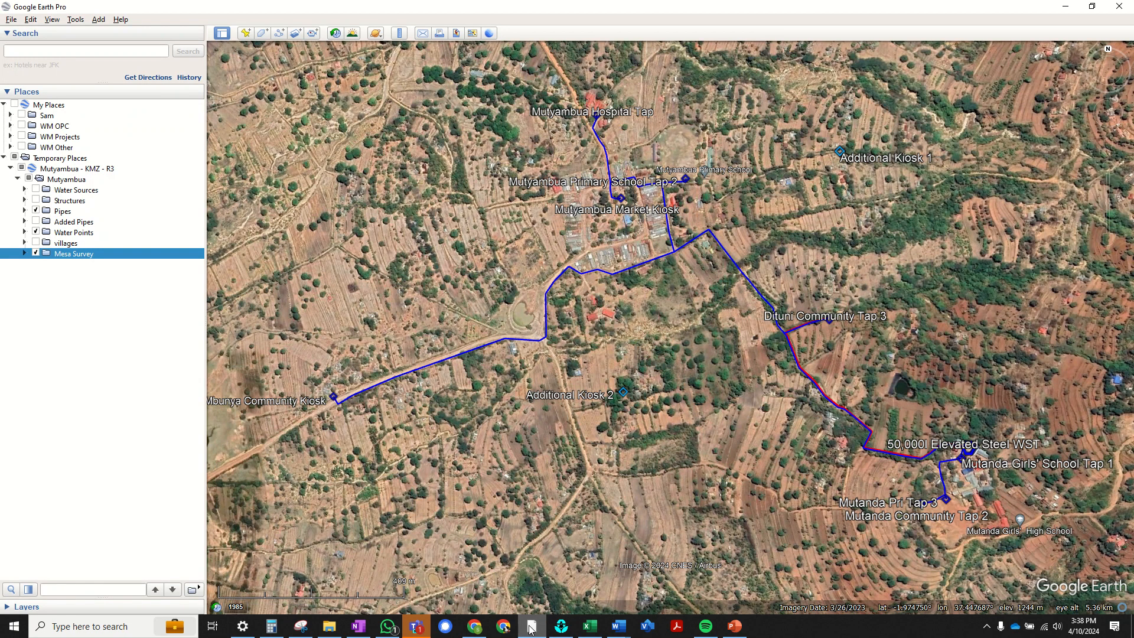
{"action": "left_click_drag", "start_coordinate": [569, 6], "coordinate": [1133, 295]}
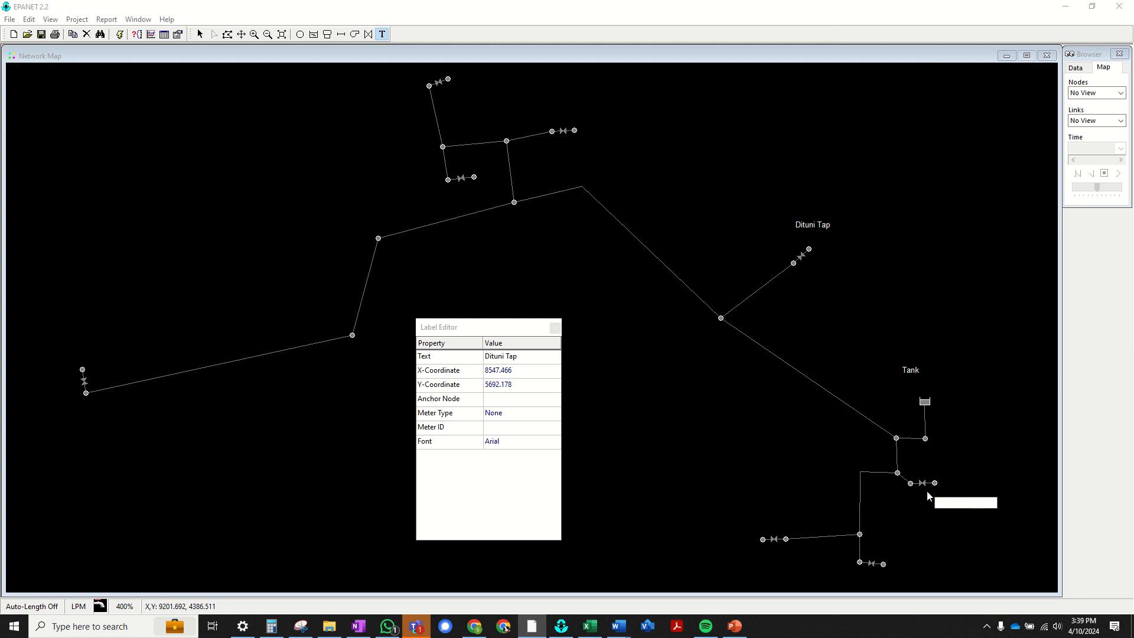
{"action": "type", "text": "G"}
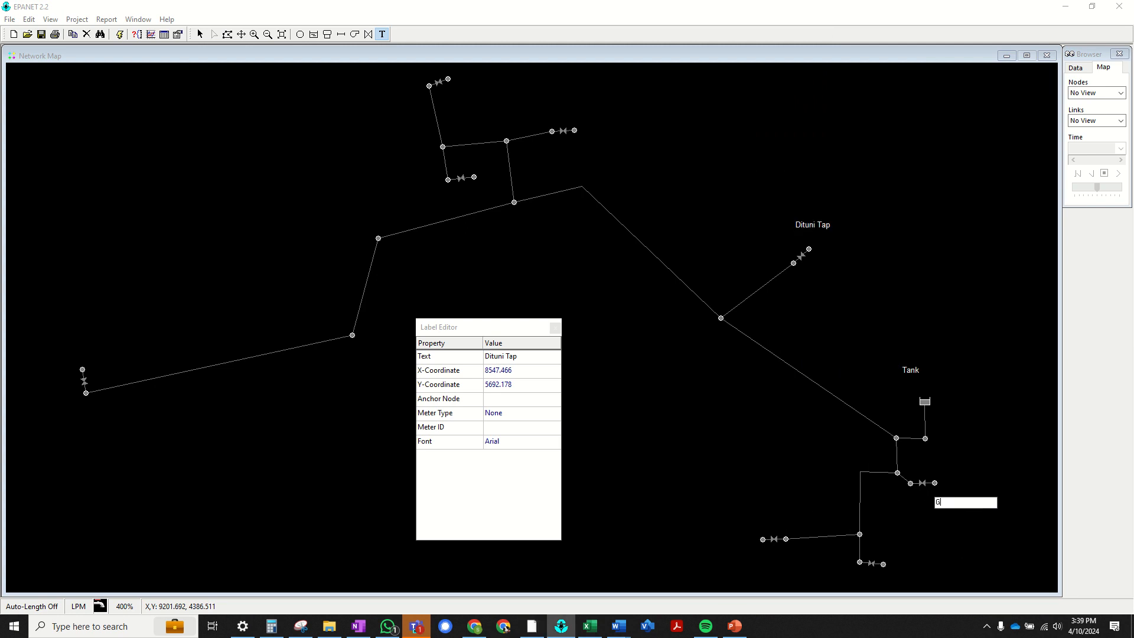
{"action": "type", "text": "irsl School Tap"}
{"action": "key", "text": "Return"}
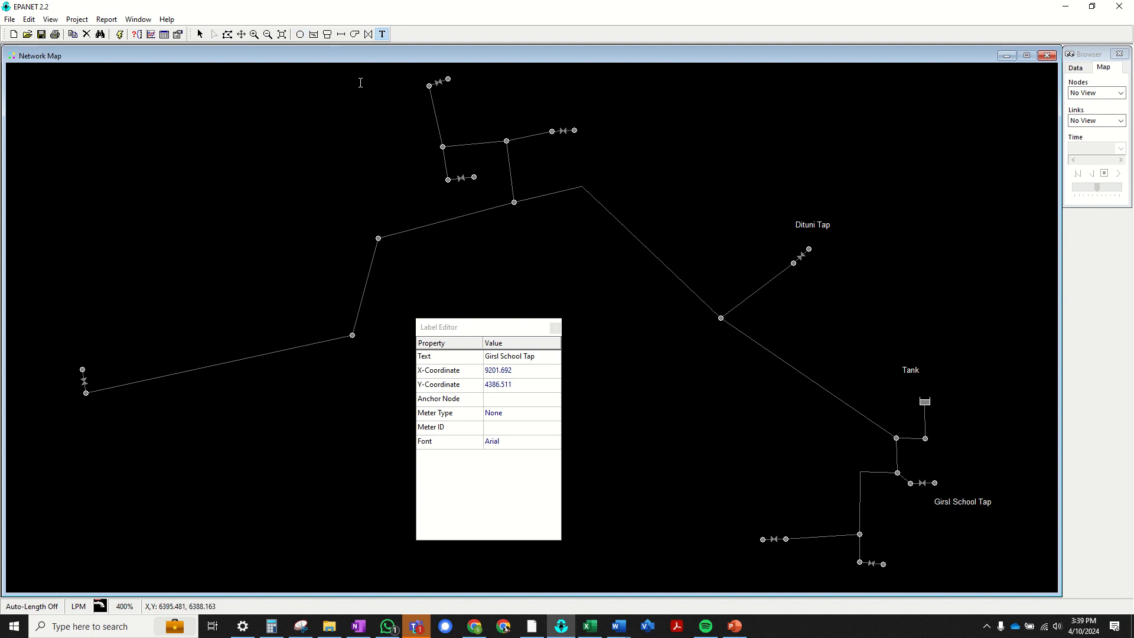
Add a map label reading "Pri Tap 3" beside the southernmost valve.
{"action": "left_click", "coordinate": [911, 539]}
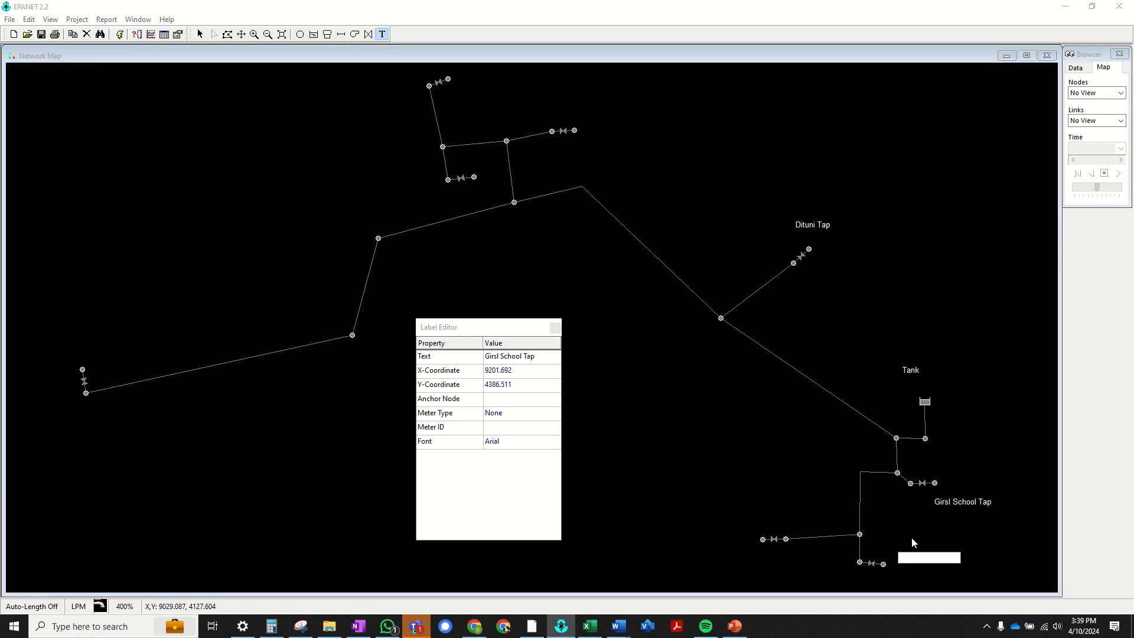
{"action": "type", "text": "Pri Tap 3"}
{"action": "key", "text": "Return"}
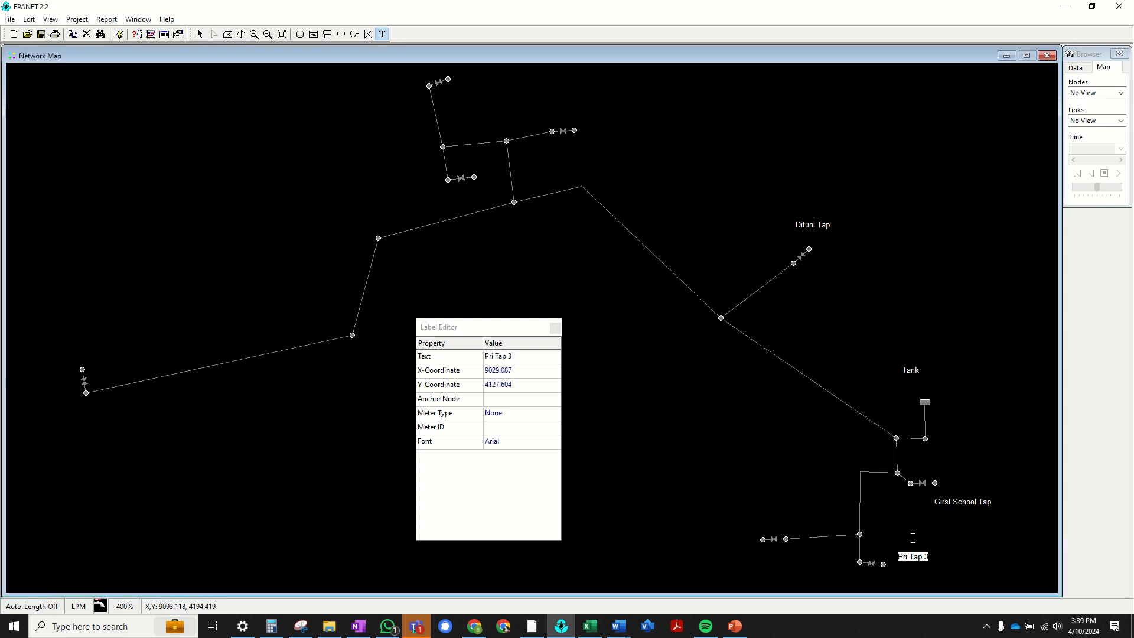
Label the valve on the southern branch's west arm "Tap 2" and move the label level with the valve.
{"action": "left_click", "coordinate": [730, 524]}
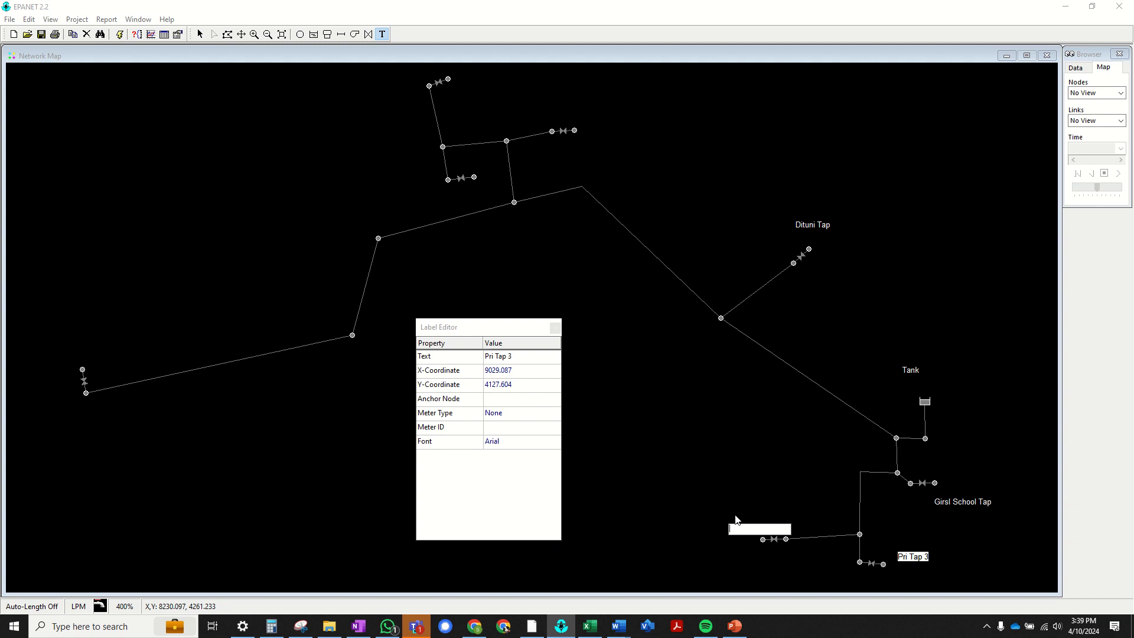
{"action": "type", "text": "Tap 2"}
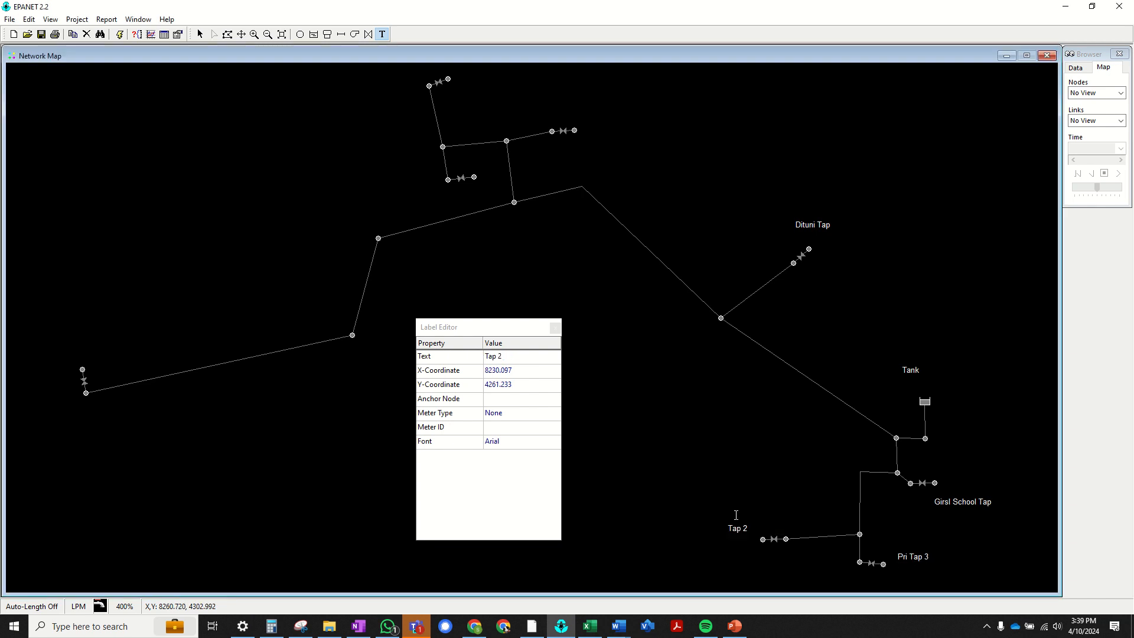
{"action": "left_click", "coordinate": [201, 35]}
{"action": "mouse_move", "coordinate": [742, 529]}
{"action": "left_mouse_down"}
{"action": "mouse_move", "coordinate": [754, 536]}
{"action": "mouse_move", "coordinate": [744, 544]}
{"action": "left_mouse_up"}
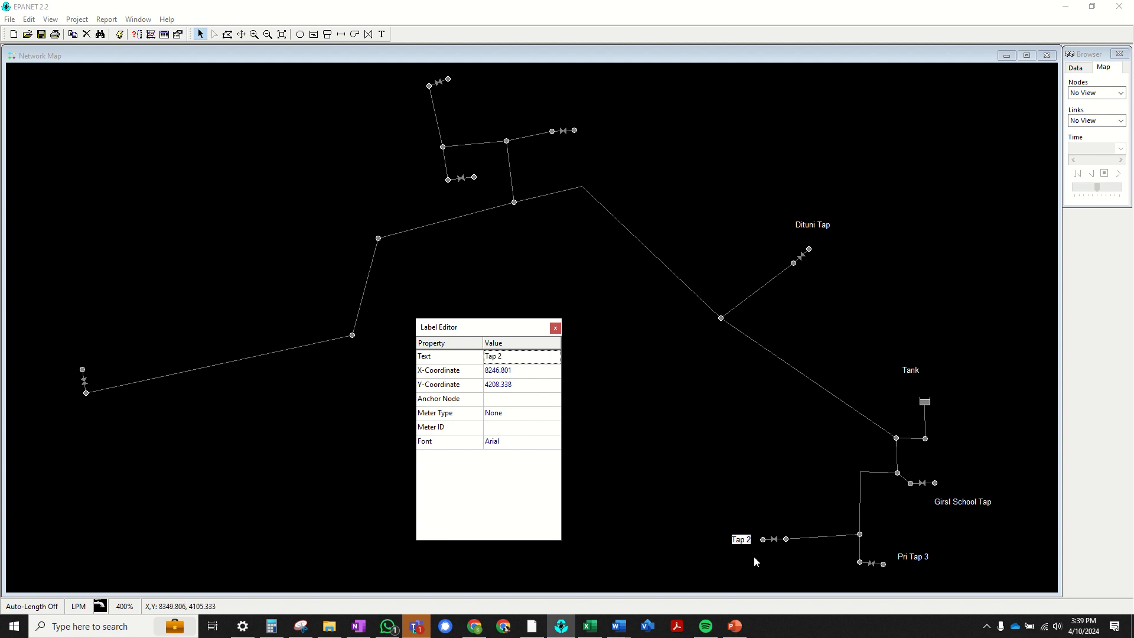
Change the text of the Dituni label to "Dituni Tap 3".
{"action": "left_click", "coordinate": [811, 226]}
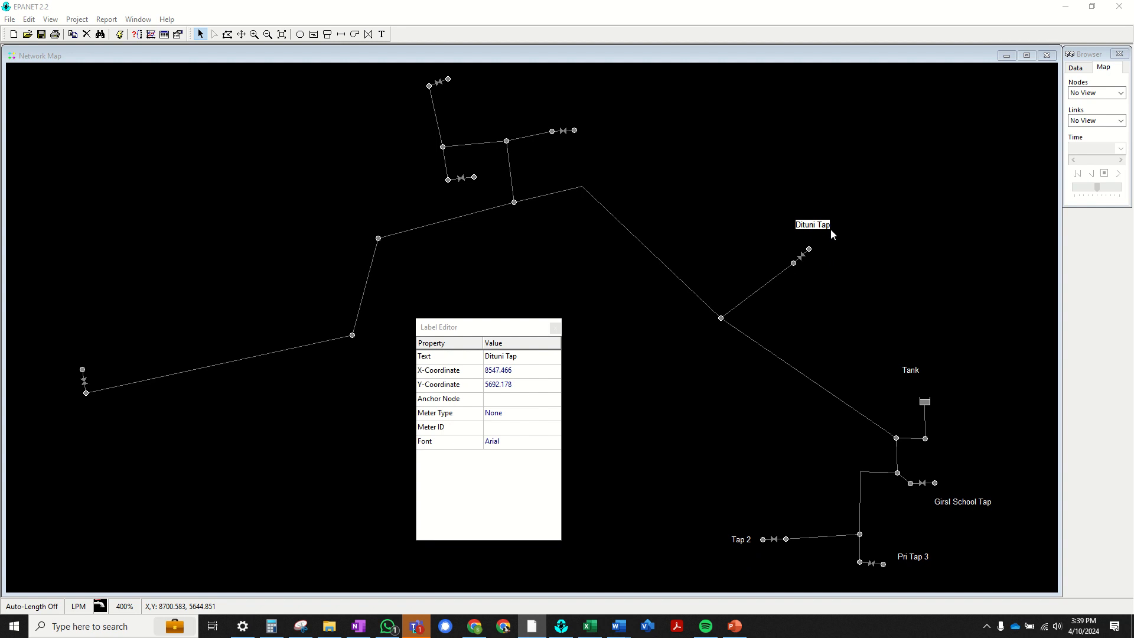
{"action": "left_click", "coordinate": [537, 356]}
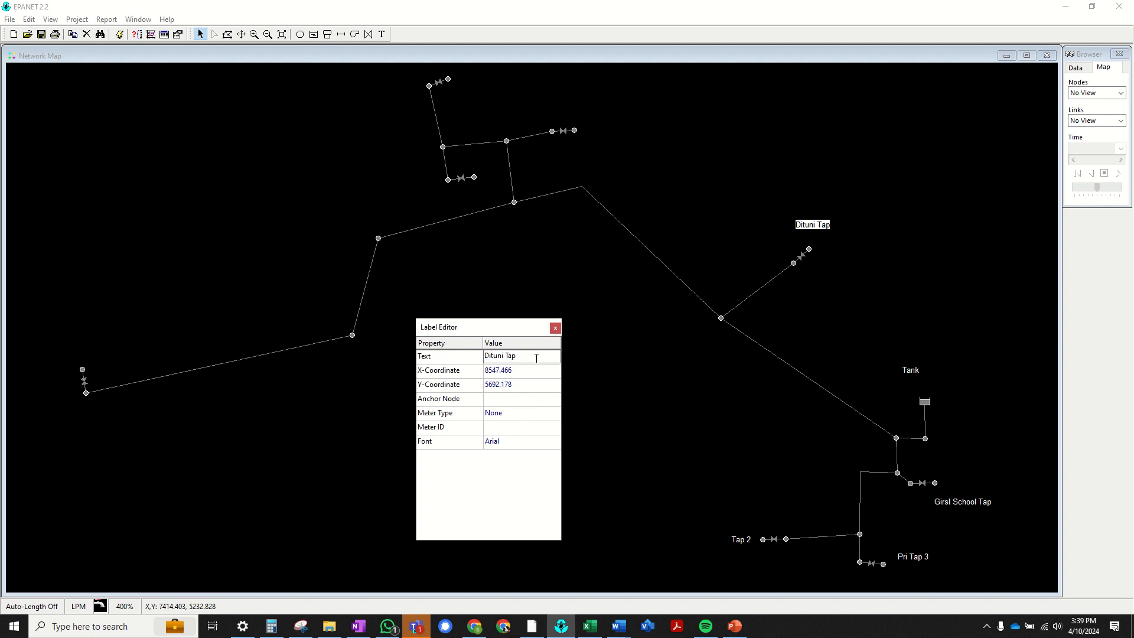
{"action": "type", "text": "3"}
{"action": "key", "text": "Return"}
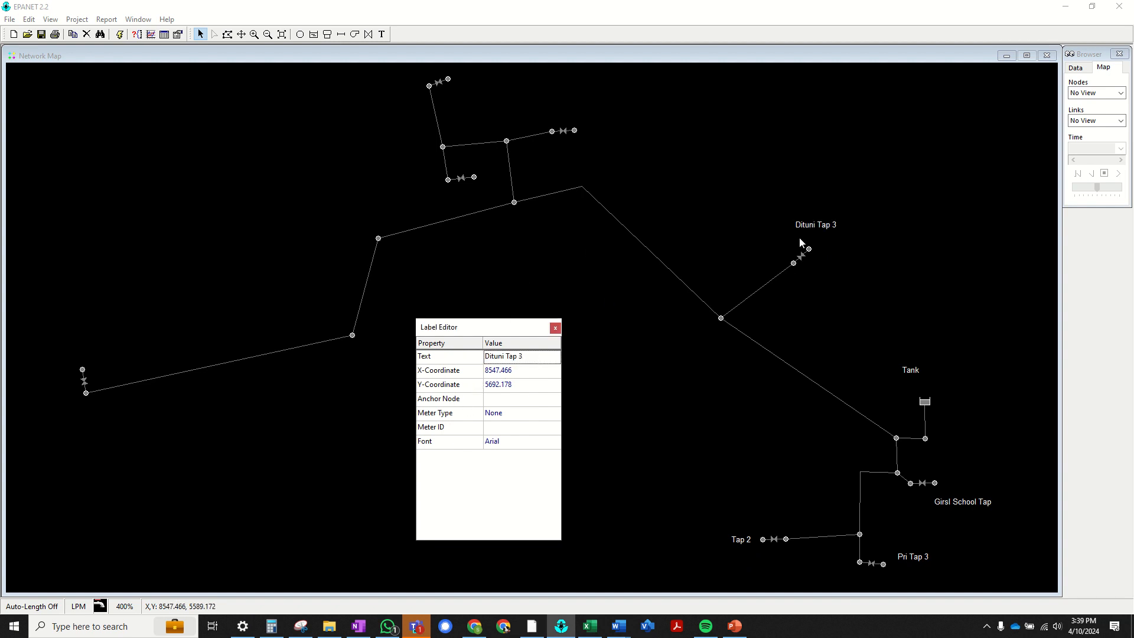
Change the "Tap 2" label to "Mtanda Tap 2" and move it just above its valve, clear of the symbol.
{"action": "right_click", "coordinate": [737, 539]}
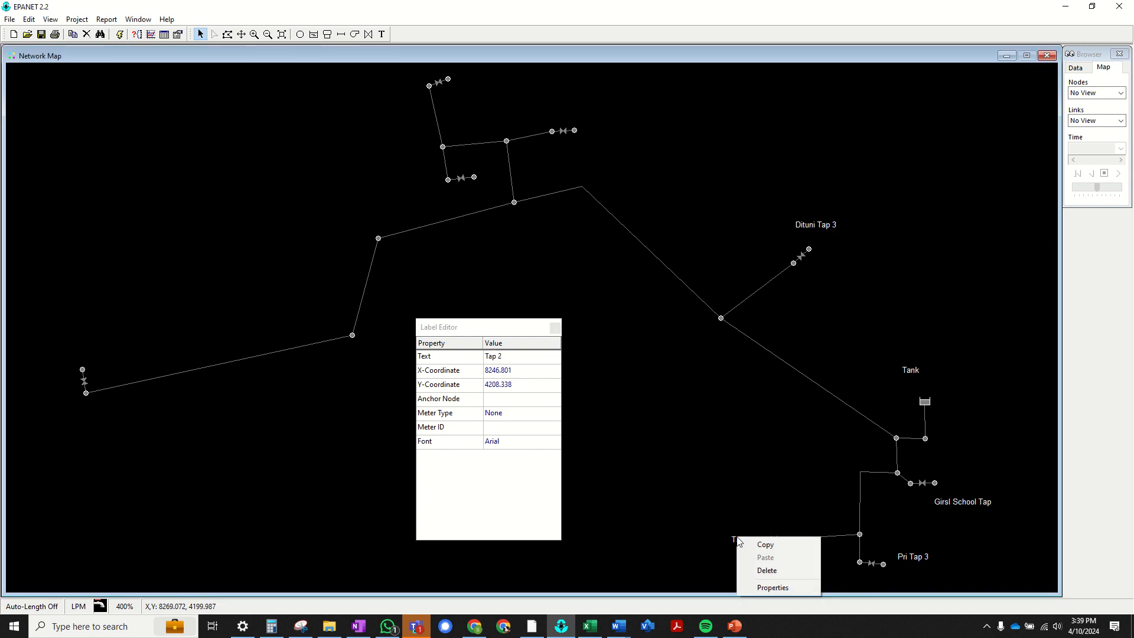
{"action": "left_click", "coordinate": [667, 488]}
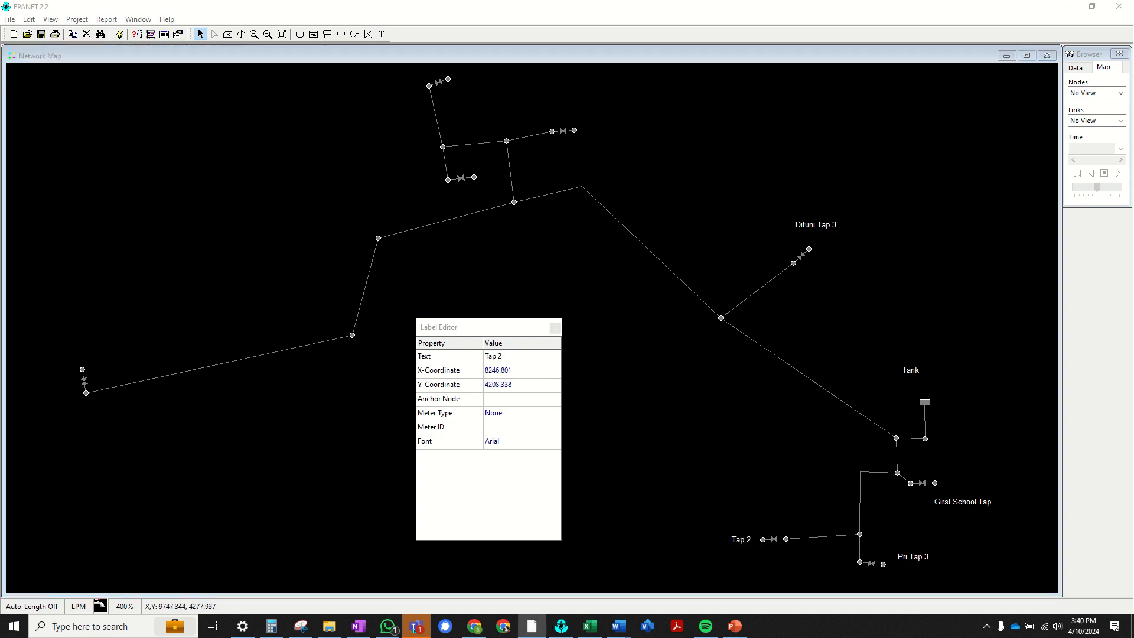
{"action": "left_click", "coordinate": [740, 539]}
{"action": "left_click", "coordinate": [493, 357]}
{"action": "left_click", "coordinate": [486, 355]}
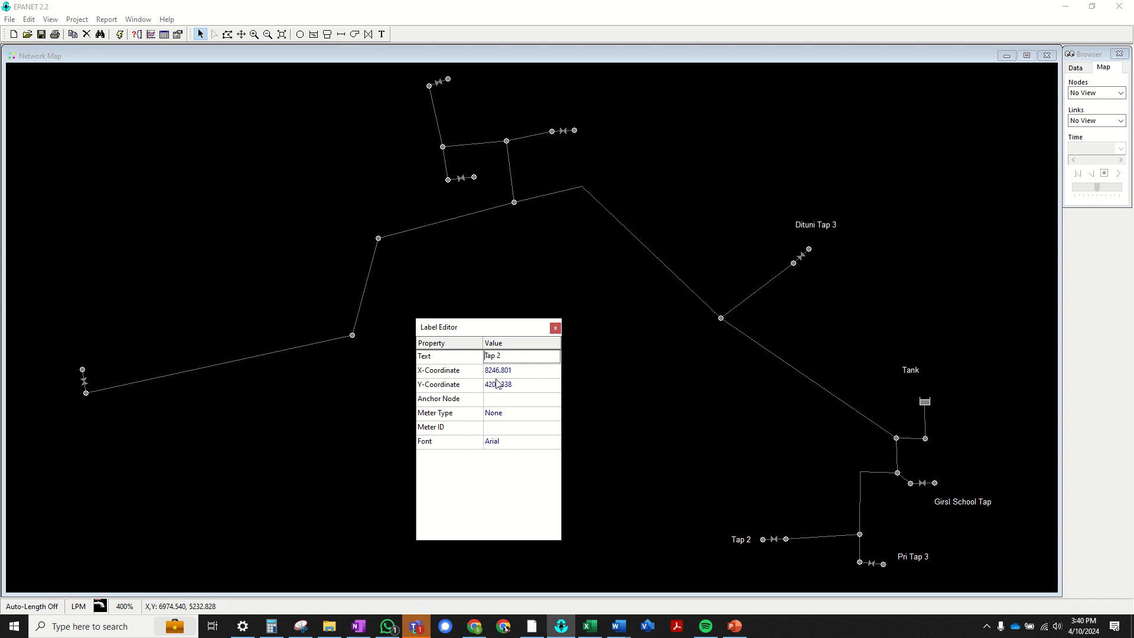
{"action": "type", "text": "Mtanda"}
{"action": "key", "text": "Return"}
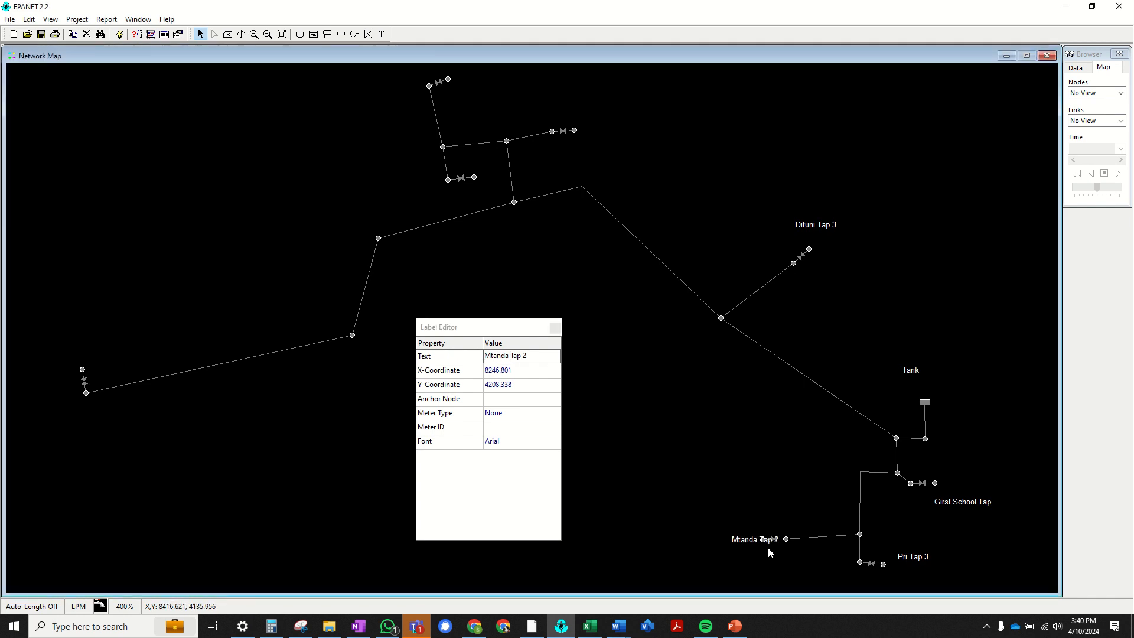
{"action": "left_click", "coordinate": [763, 539]}
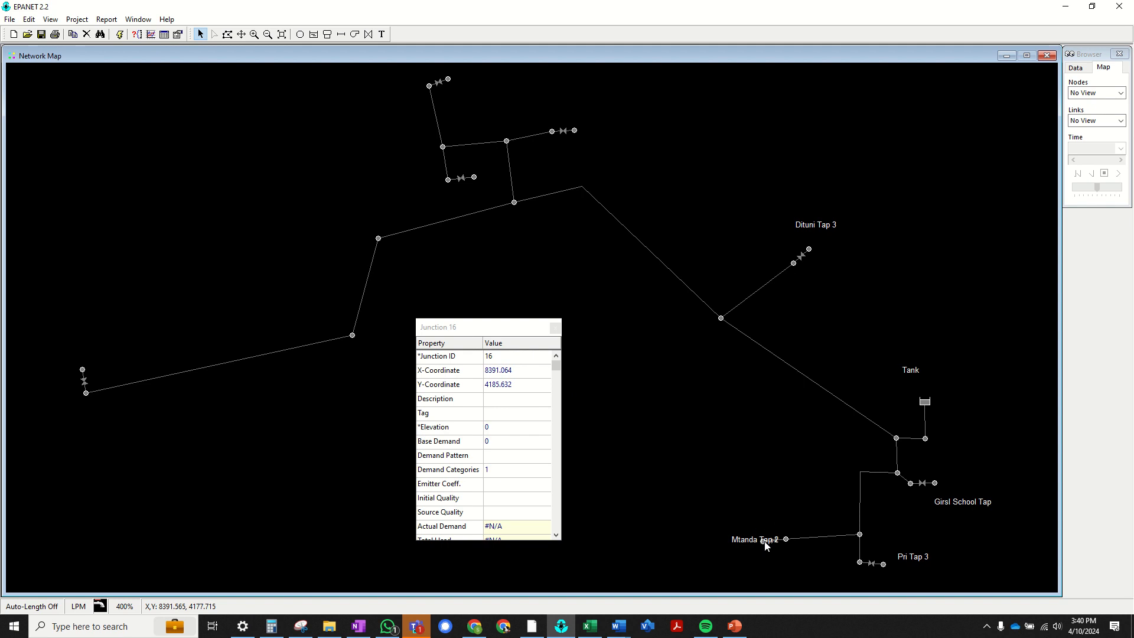
{"action": "left_click_drag", "start_coordinate": [763, 542], "coordinate": [750, 526]}
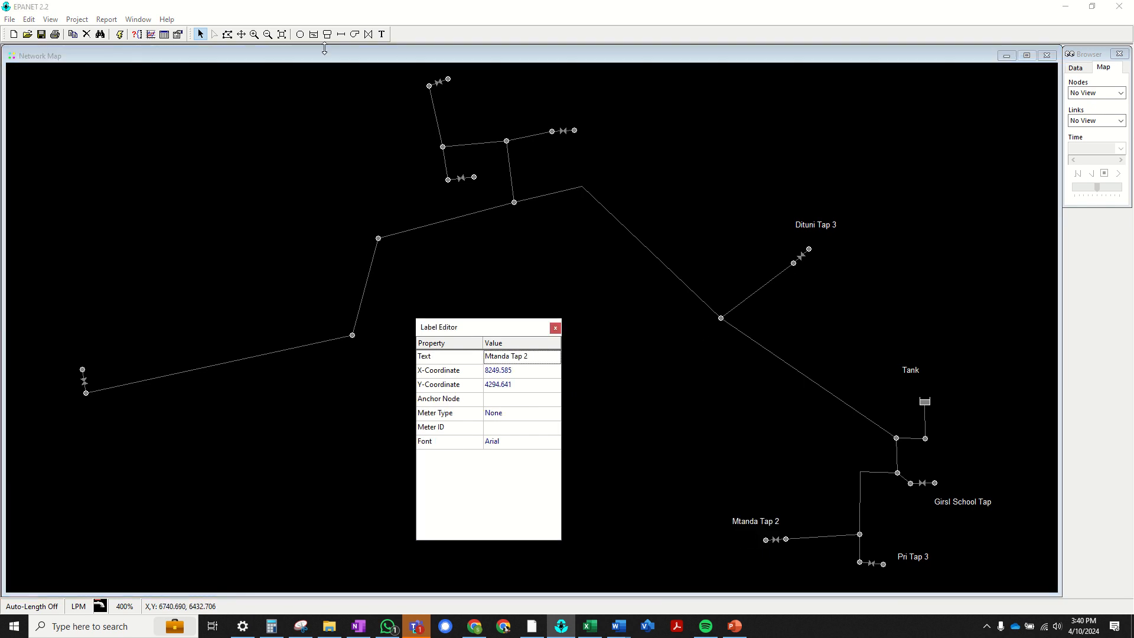
Add a map label reading "Market Kiosk" at the lower valve of the northern branch, checking the name against Google Earth.
{"action": "left_click", "coordinate": [381, 33]}
{"action": "left_click", "coordinate": [415, 178]}
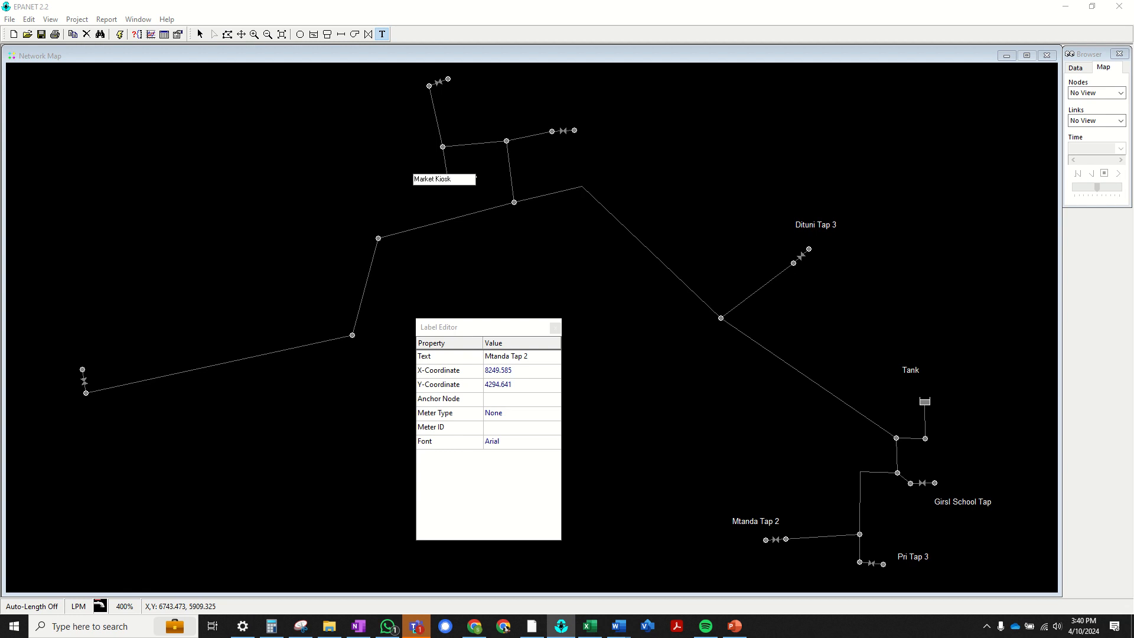
{"action": "key", "text": "alt+Tab"}
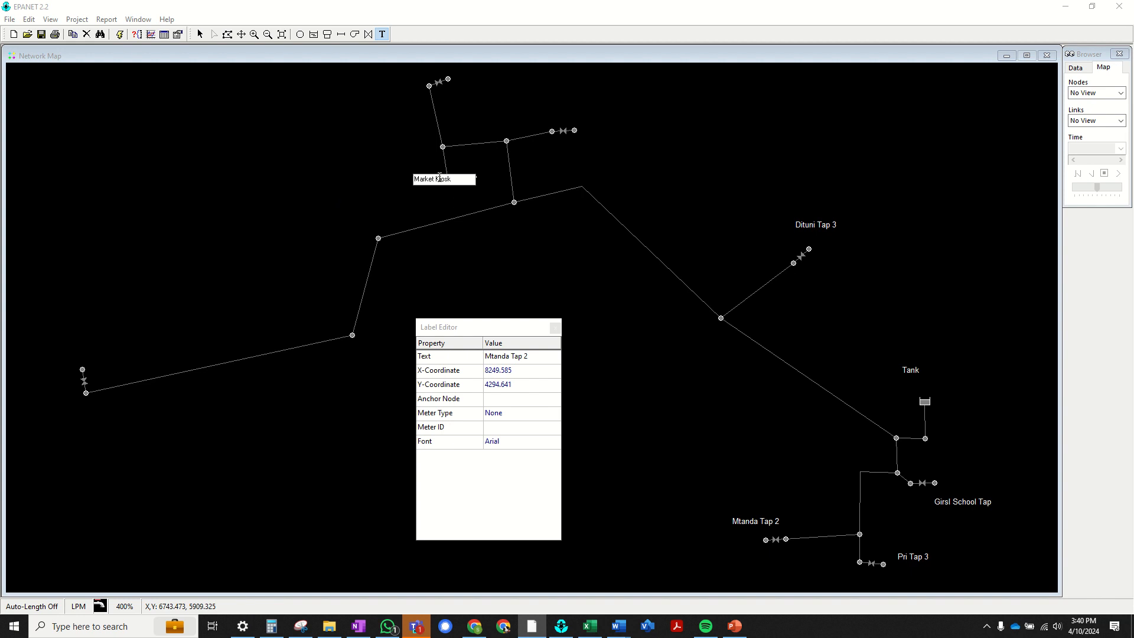
{"action": "key", "text": "alt+Tab"}
{"action": "key", "text": "Return"}
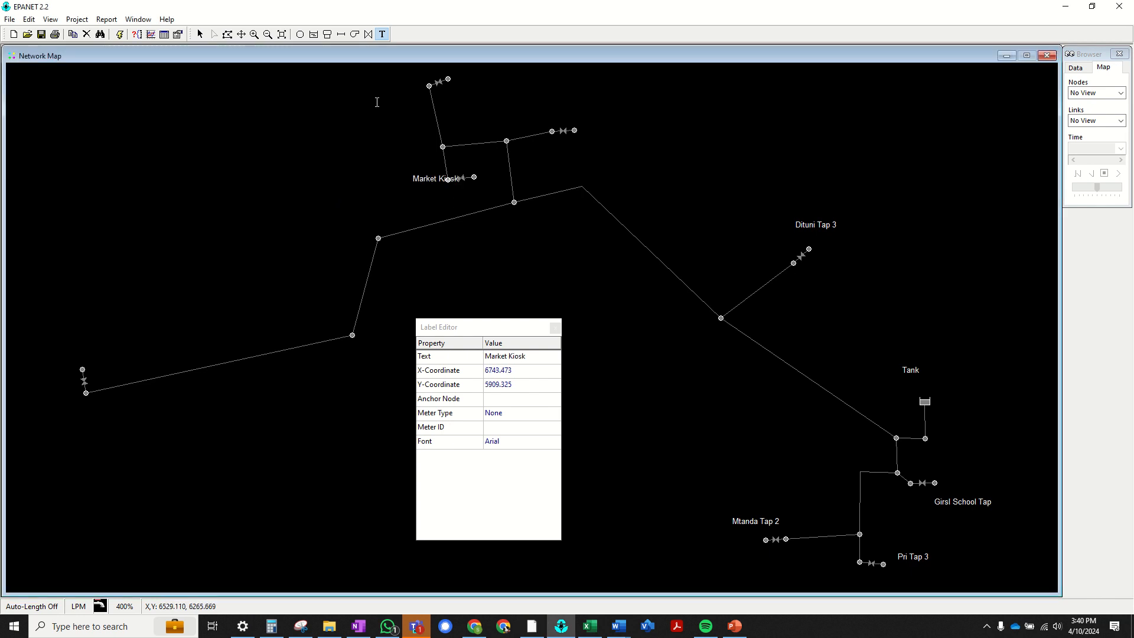
Add a map label reading "Hospital Tap" beside the northernmost valve.
{"action": "left_click", "coordinate": [475, 79]}
{"action": "type", "text": "Hospi"}
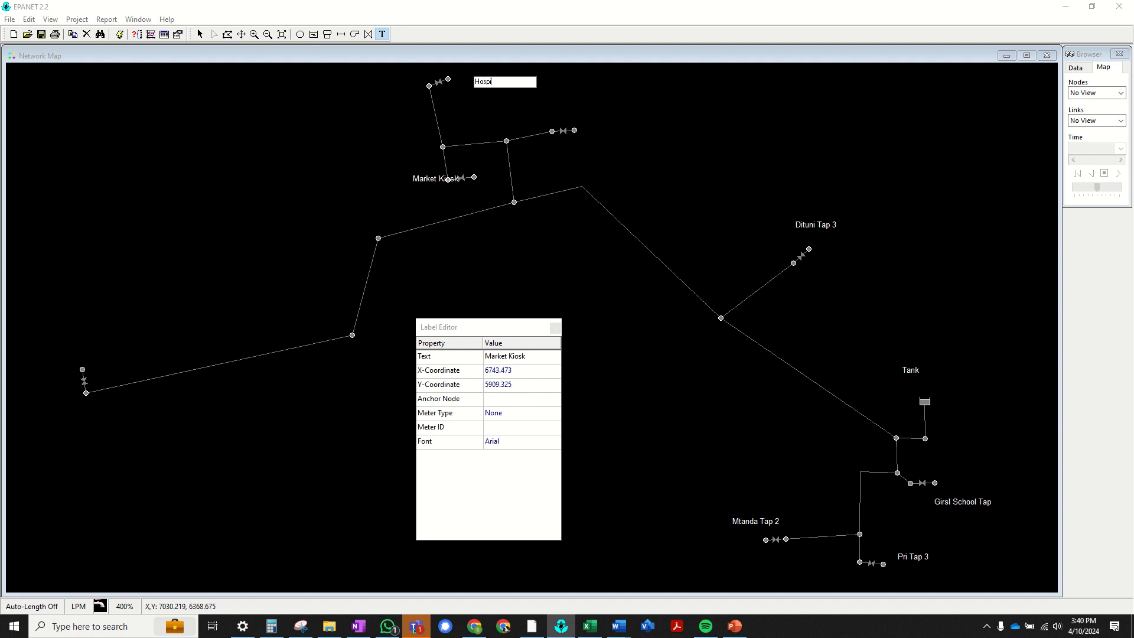
{"action": "type", "text": "tal Tap"}
{"action": "key", "text": "Return"}
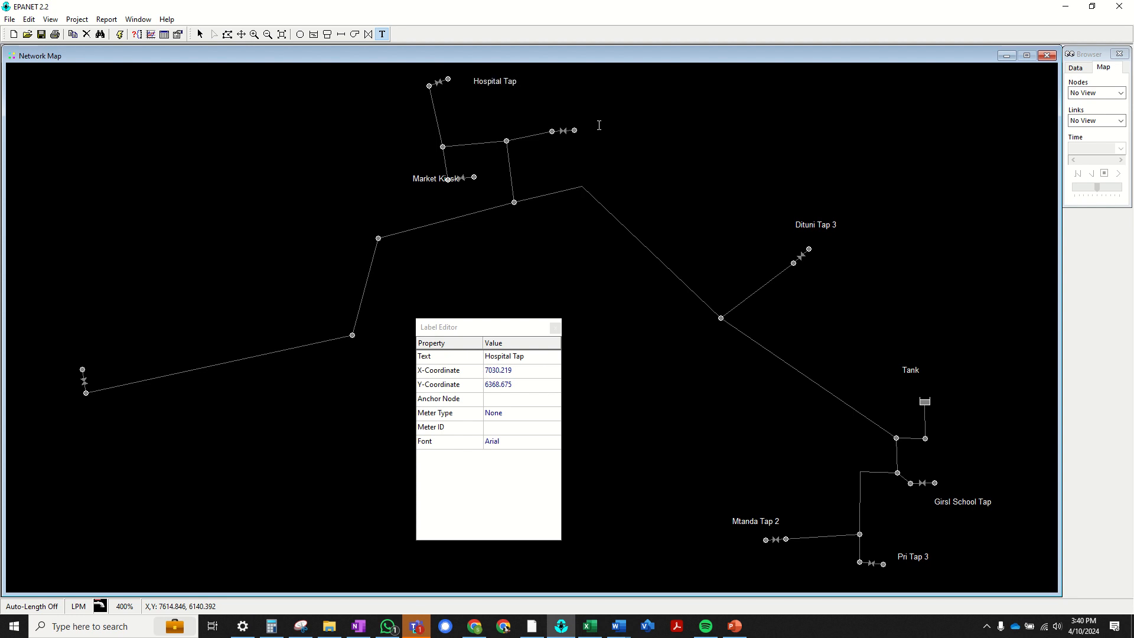
Label the northern branch's eastern valve "Pri Tap" and move the "Market Kiosk" label just below its own valve.
{"action": "left_click", "coordinate": [599, 125]}
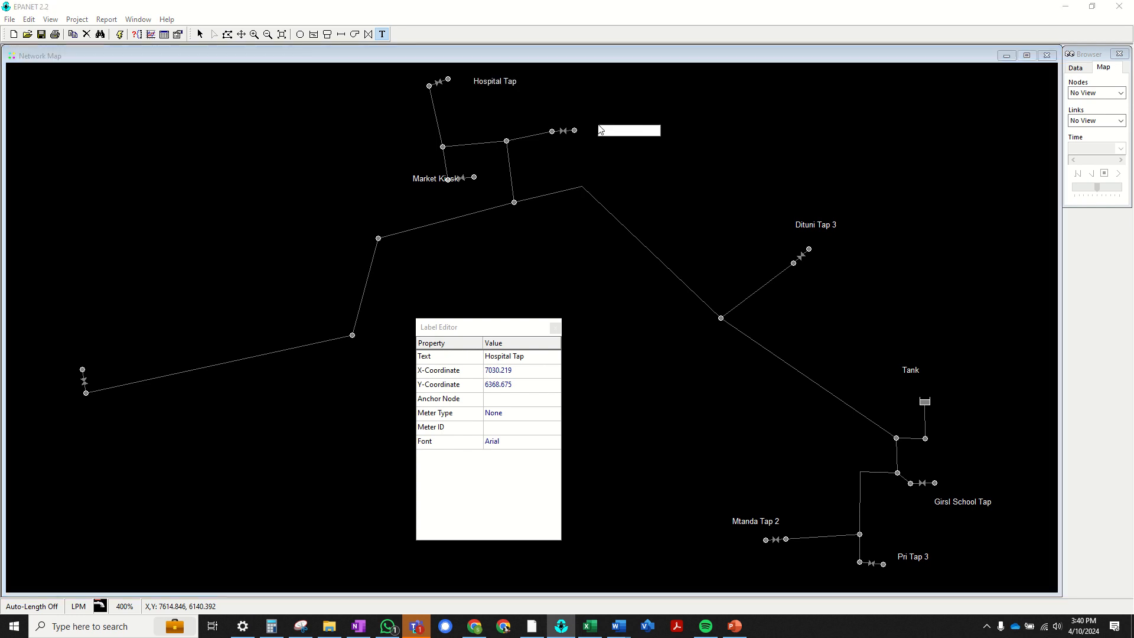
{"action": "type", "text": "Pri Tap"}
{"action": "key", "text": "Return"}
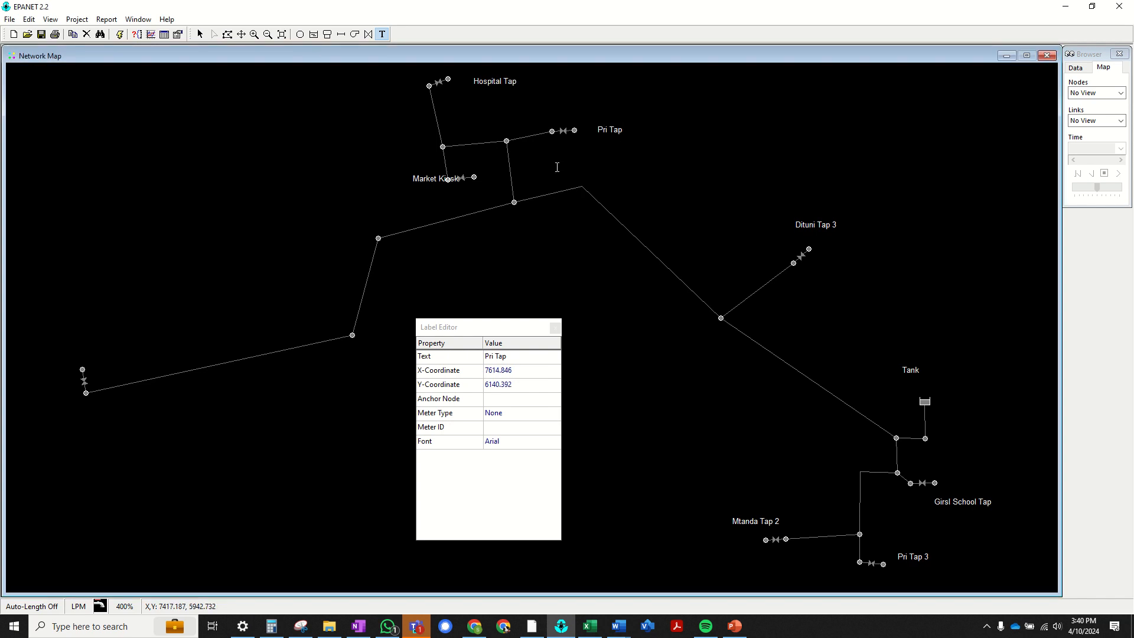
{"action": "left_click", "coordinate": [199, 34]}
{"action": "left_click_drag", "start_coordinate": [440, 183], "coordinate": [465, 193]}
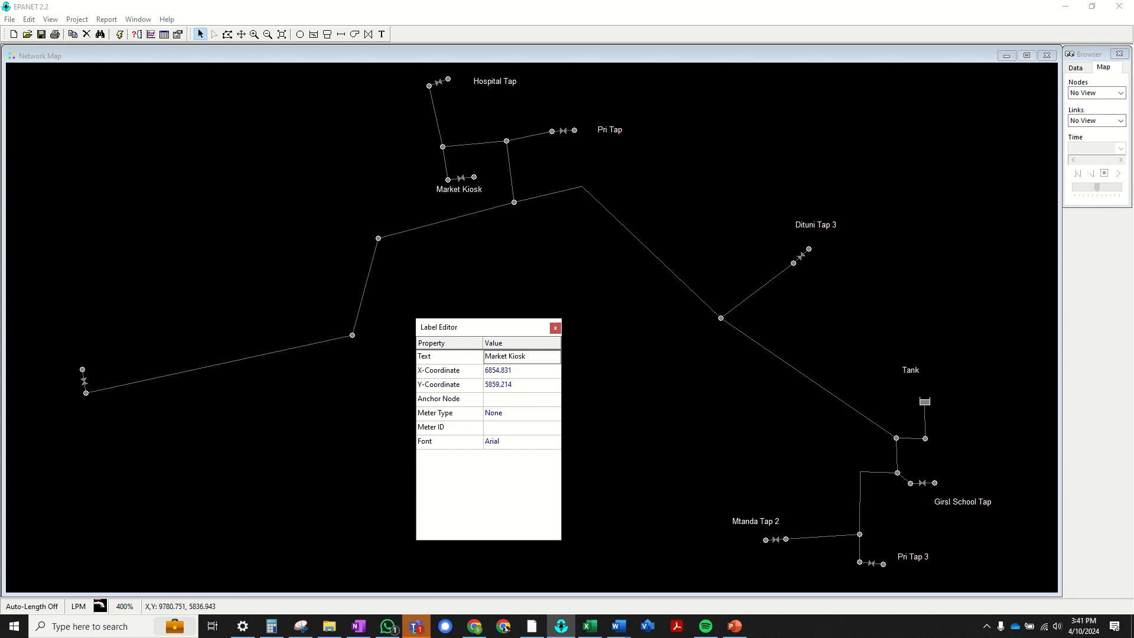
Change the "Pri Tap" label to "Pri Tap 2" and move the "Market Kiosk" label west of its valve, level with the symbol.
{"action": "left_click", "coordinate": [600, 132]}
{"action": "left_click", "coordinate": [521, 353]}
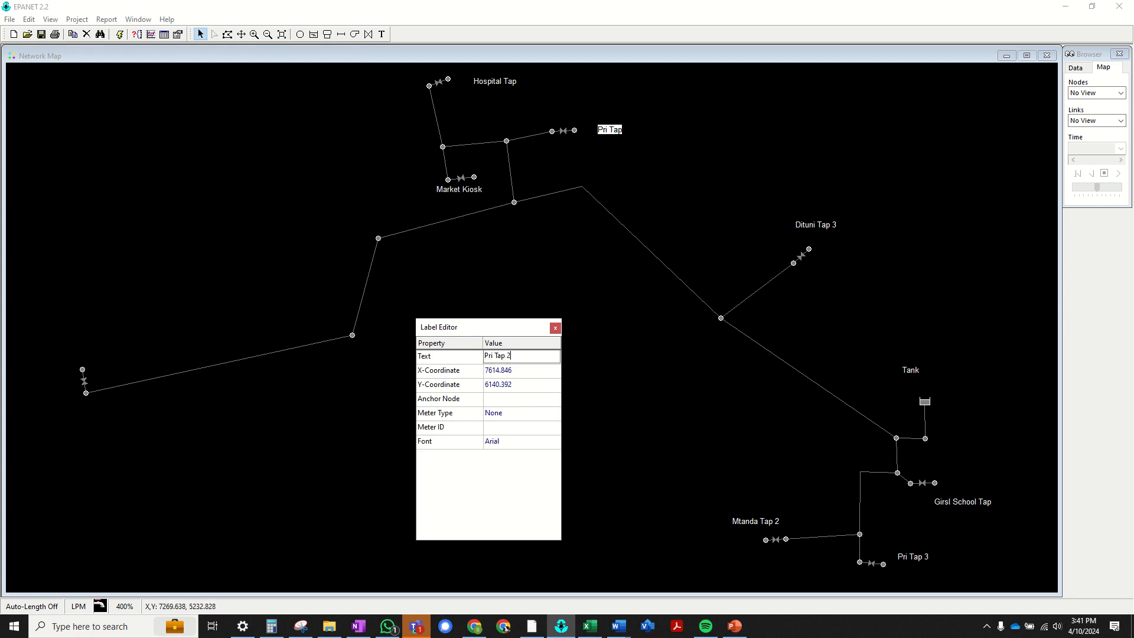
{"action": "type", "text": "2"}
{"action": "key", "text": "Return"}
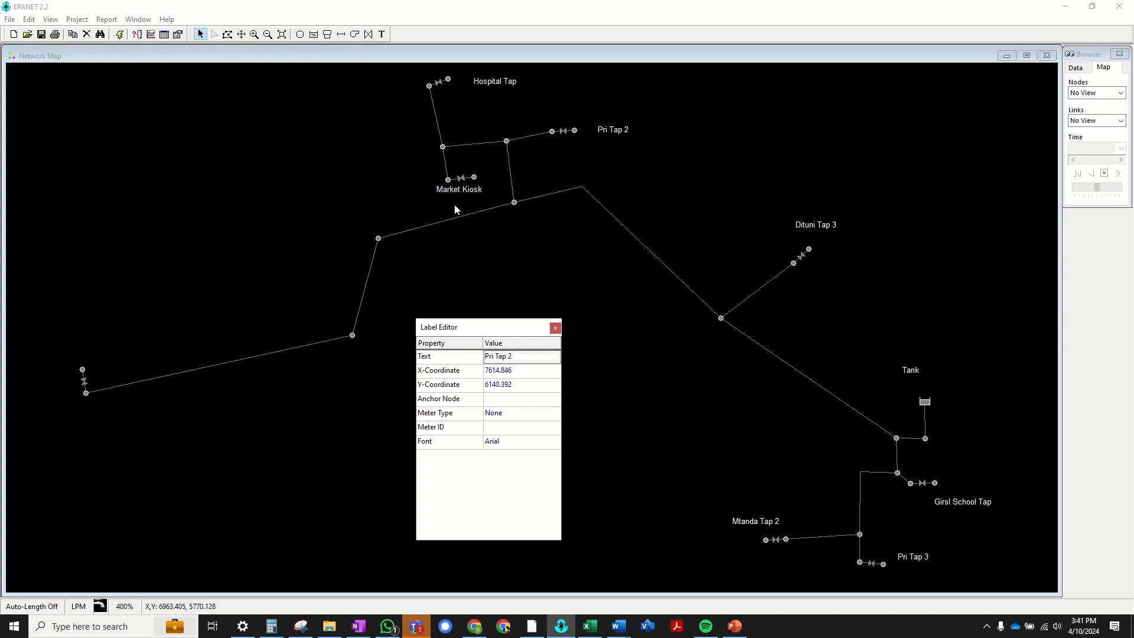
{"action": "left_click", "coordinate": [426, 189]}
{"action": "left_click_drag", "start_coordinate": [425, 190], "coordinate": [403, 179]}
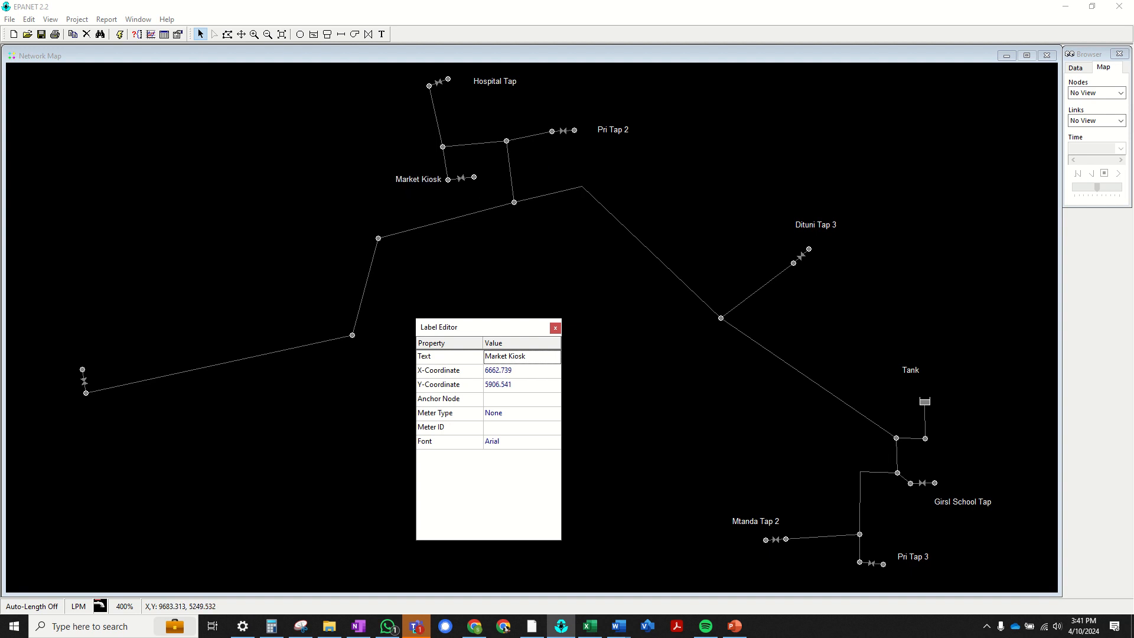
Add a map label reading "Kwa Mbunya Kiosk" just above the valve at the network's far western end.
{"action": "key", "text": "alt+Tab"}
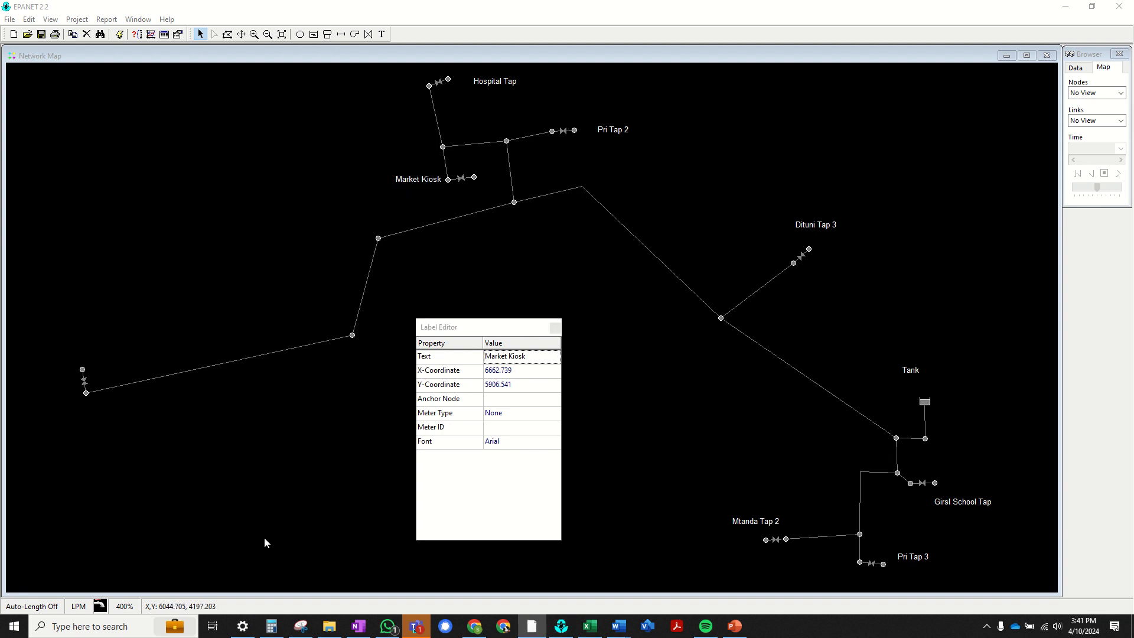
{"action": "left_click", "coordinate": [382, 34]}
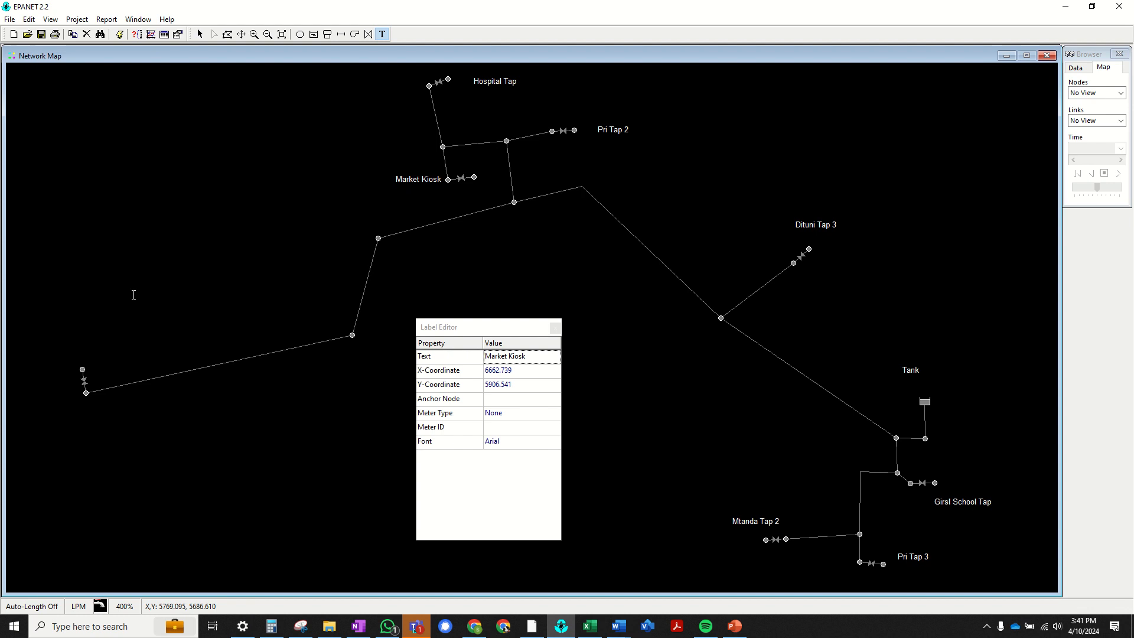
{"action": "left_click", "coordinate": [68, 348]}
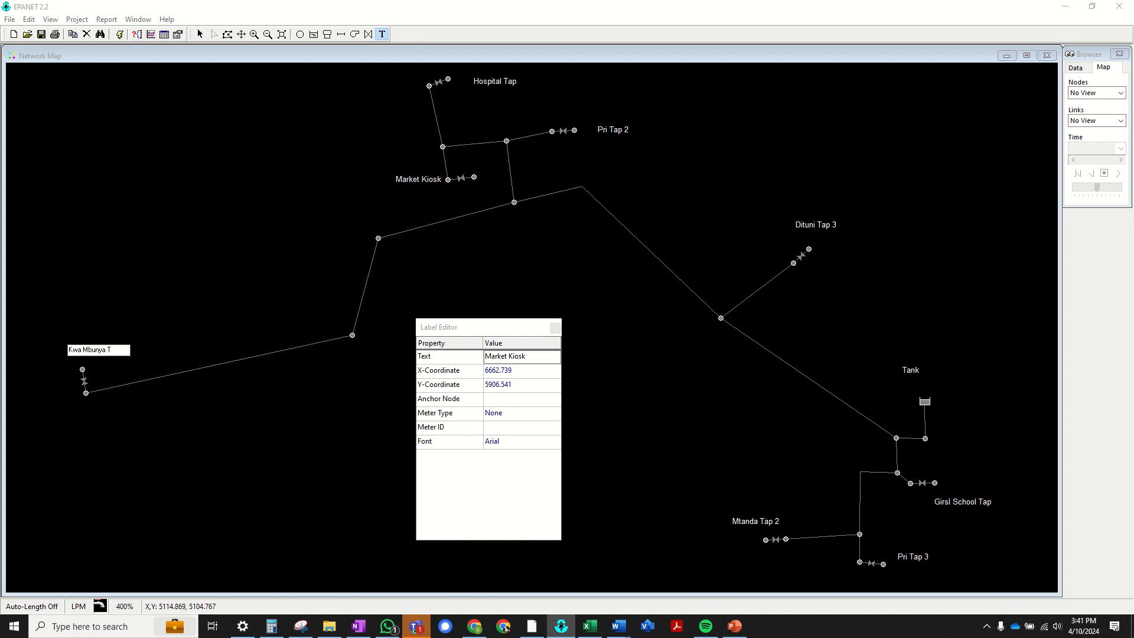
{"action": "type", "text": "Kwa Mbunya Kiosk"}
{"action": "key", "text": "Return"}
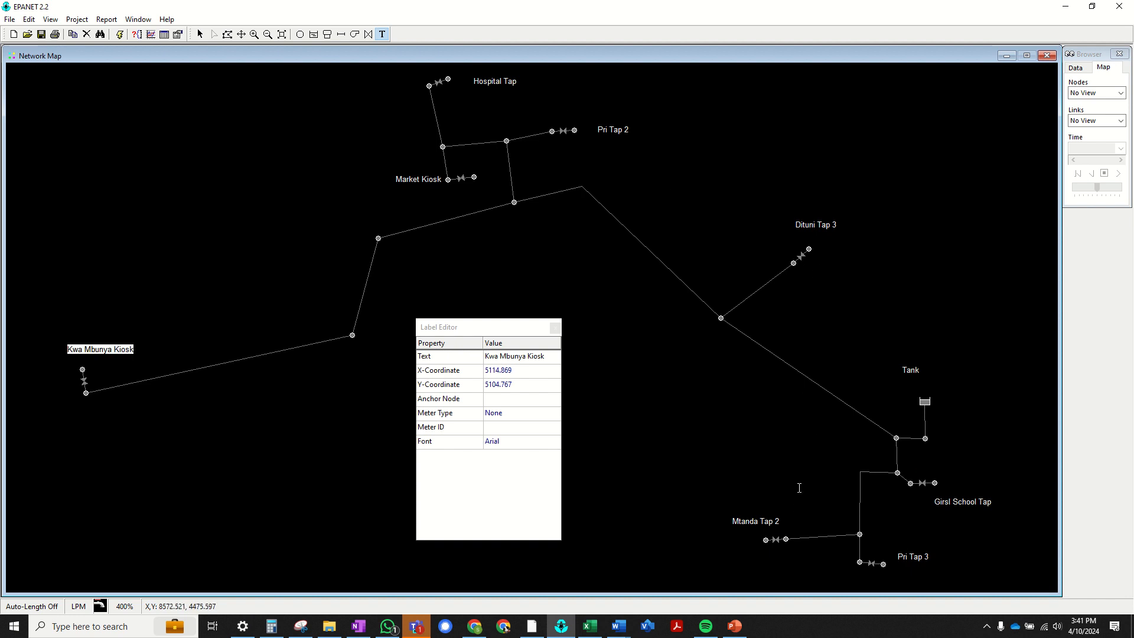
Move the "Market Kiosk" label slightly lower so it sits clear of the junction beside its valve.
{"action": "left_click", "coordinate": [201, 35]}
{"action": "left_click", "coordinate": [420, 182]}
{"action": "left_click_drag", "start_coordinate": [421, 182], "coordinate": [421, 190]}
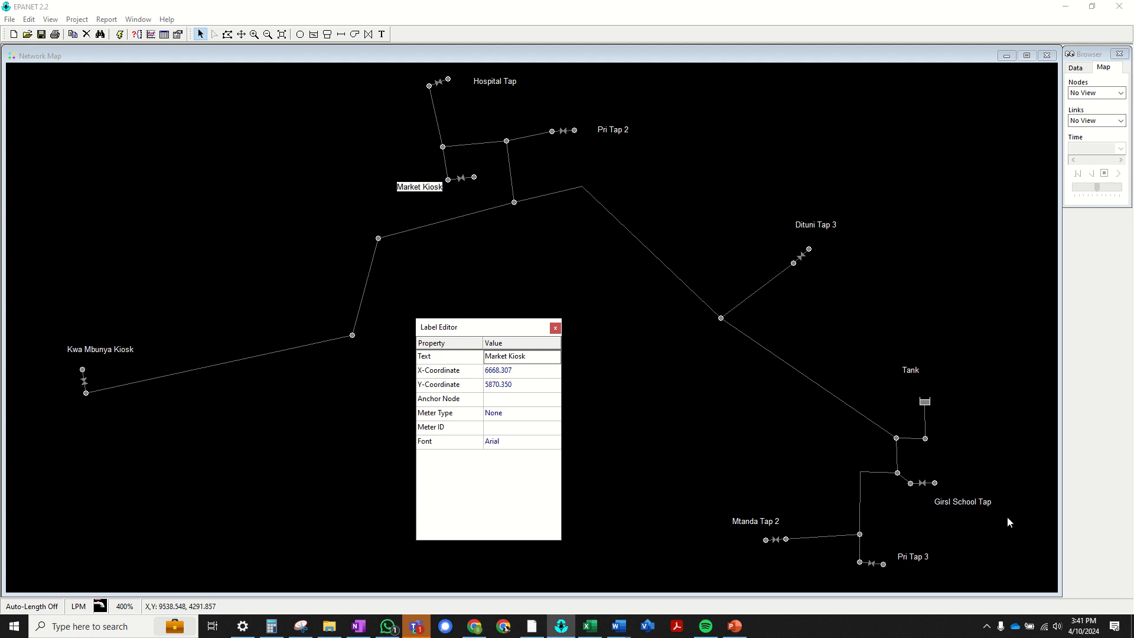
Move the "Girsl School Tap" label closer to its valve and change its text to "Girls Tap 1".
{"action": "left_click", "coordinate": [976, 505]}
{"action": "left_click_drag", "start_coordinate": [978, 511], "coordinate": [985, 503]}
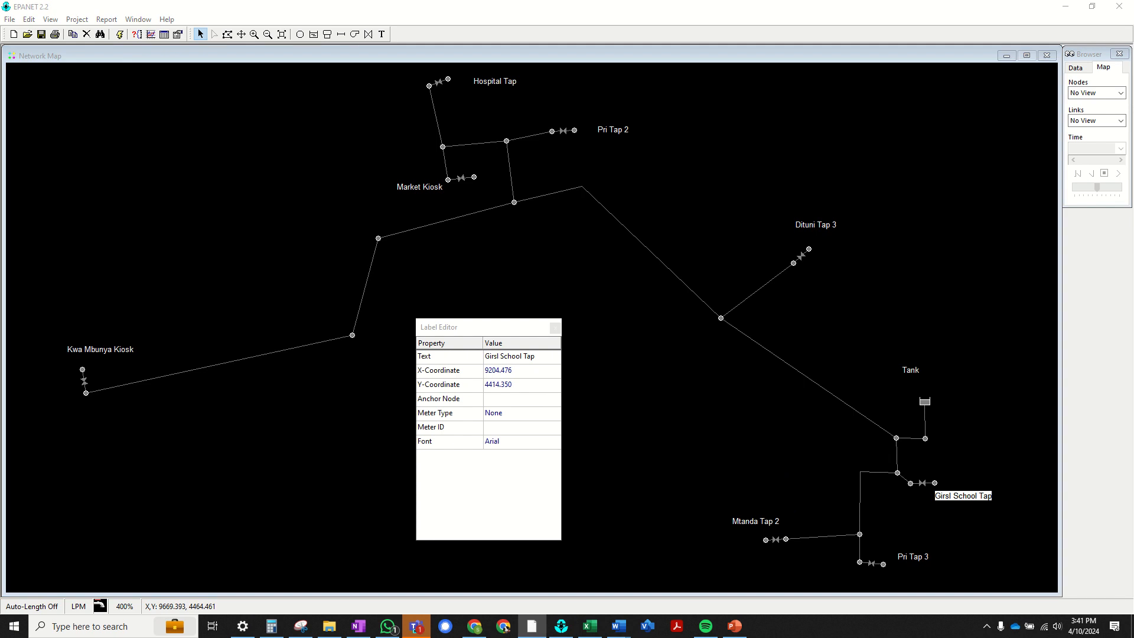
{"action": "left_click", "coordinate": [971, 497]}
{"action": "left_click", "coordinate": [544, 357]}
{"action": "left_click", "coordinate": [543, 356]}
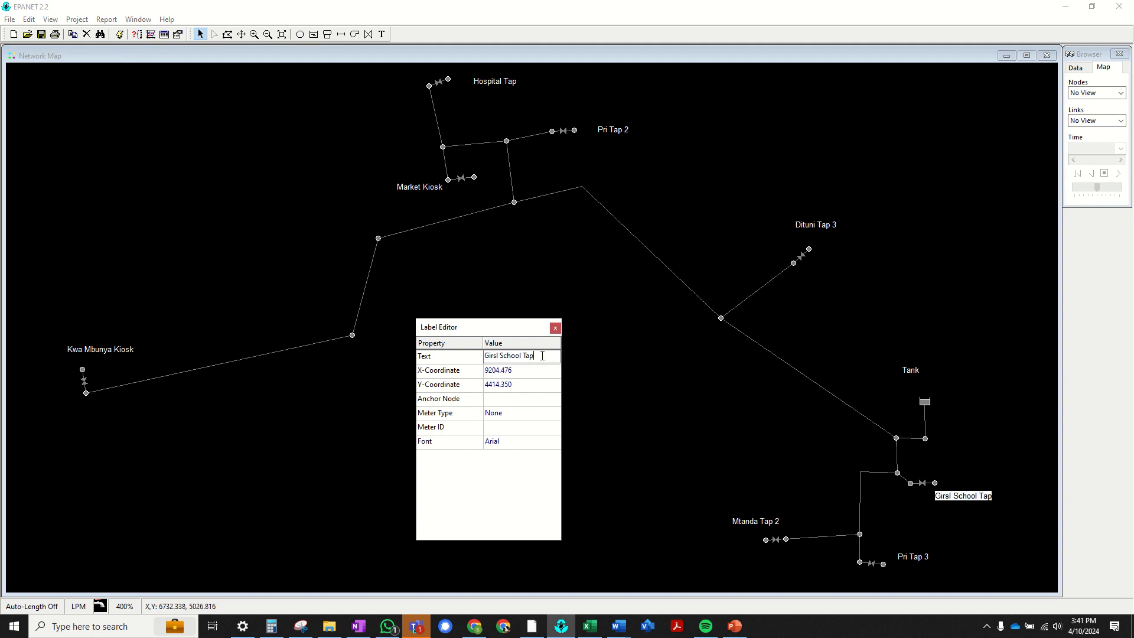
{"action": "type", "text": "1"}
{"action": "key", "text": "Return"}
{"action": "left_click", "coordinate": [490, 359]}
{"action": "key", "text": "BackSpace"}
{"action": "type", "text": "ls"}
{"action": "left_click", "coordinate": [522, 356]}
{"action": "key", "text": "BackSpace"}
{"action": "key", "text": "BackSpace"}
{"action": "key", "text": "BackSpace"}
{"action": "key", "text": "BackSpace"}
{"action": "key", "text": "BackSpace"}
{"action": "key", "text": "BackSpace"}
{"action": "key", "text": "BackSpace"}
{"action": "key", "text": "Return"}
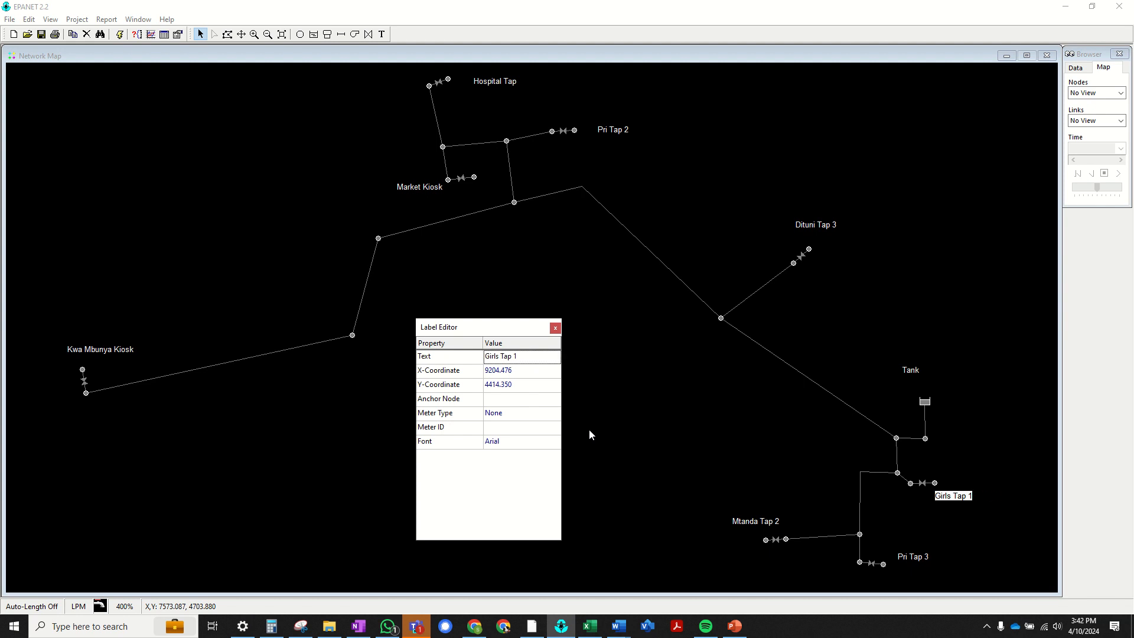
Move the "Hospital Tap" label slightly closer to the northernmost valve.
{"action": "left_click", "coordinate": [859, 395]}
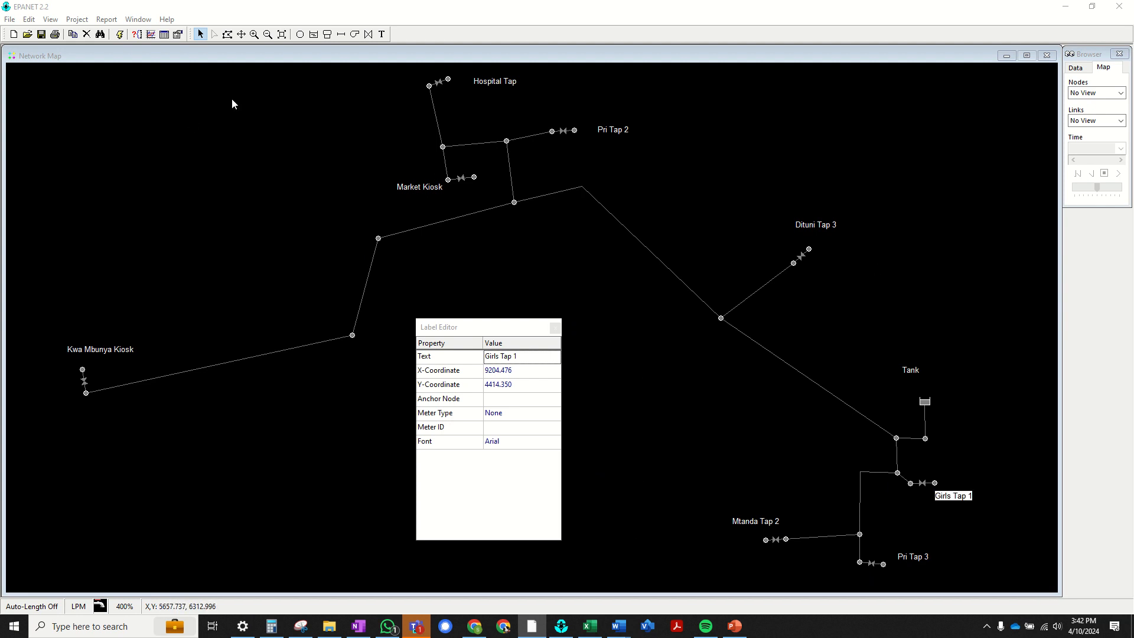
{"action": "left_click_drag", "start_coordinate": [495, 81], "coordinate": [486, 83]}
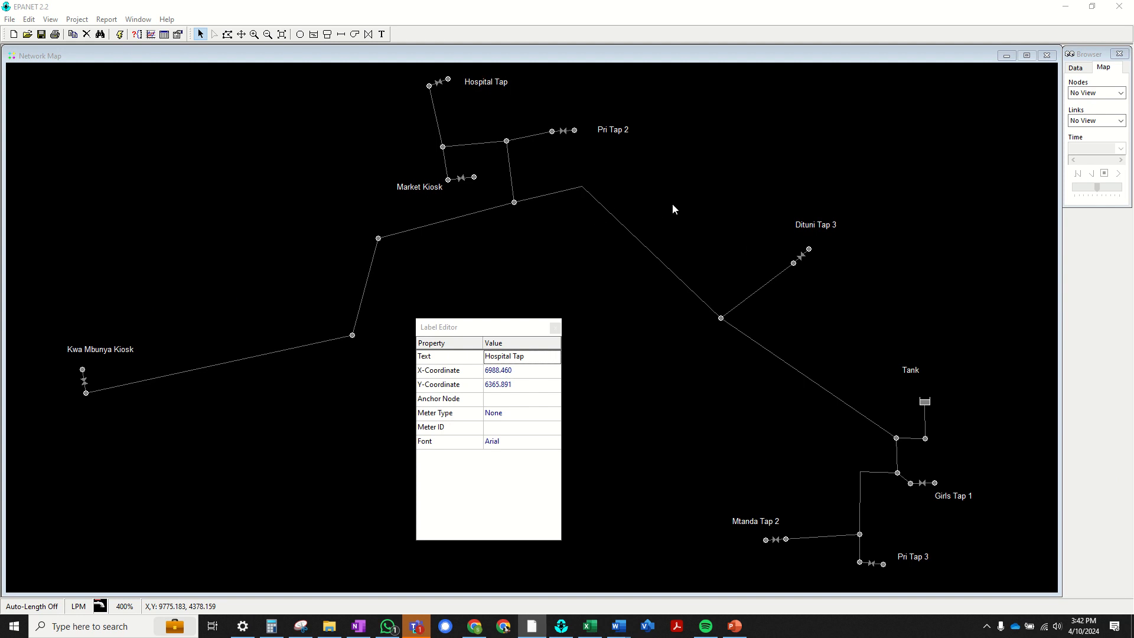
Switch to Google Earth Pro at full-screen size and show the Added Pipes layer of the Mutyambua project.
{"action": "left_click_drag", "start_coordinate": [591, 1], "coordinate": [592, 165]}
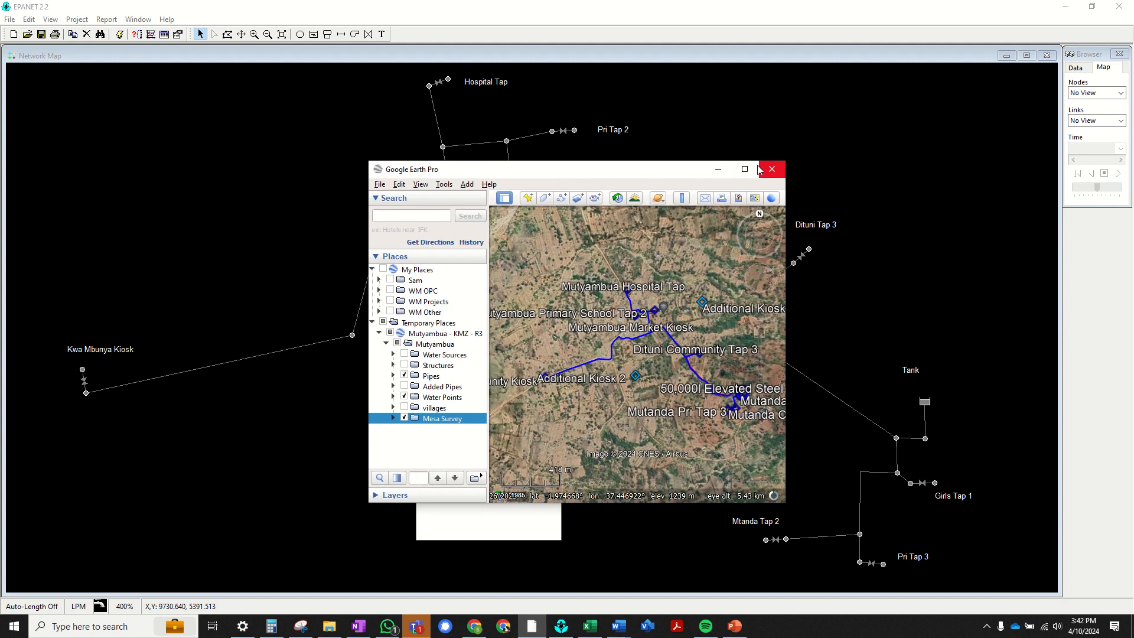
{"action": "left_click", "coordinate": [744, 169]}
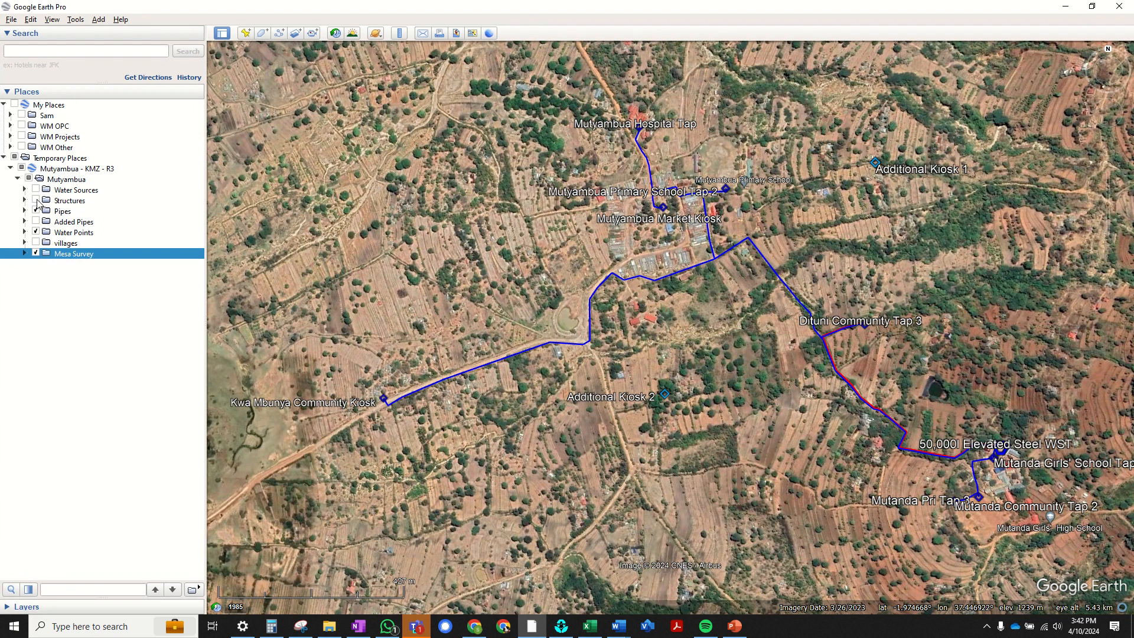
{"action": "left_click", "coordinate": [35, 222]}
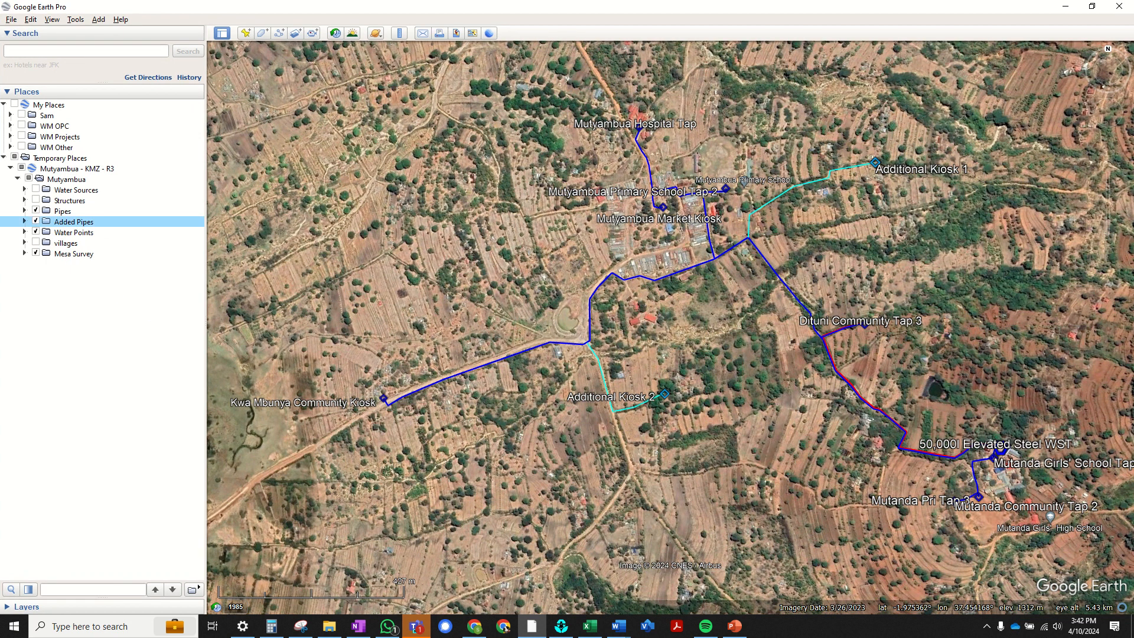